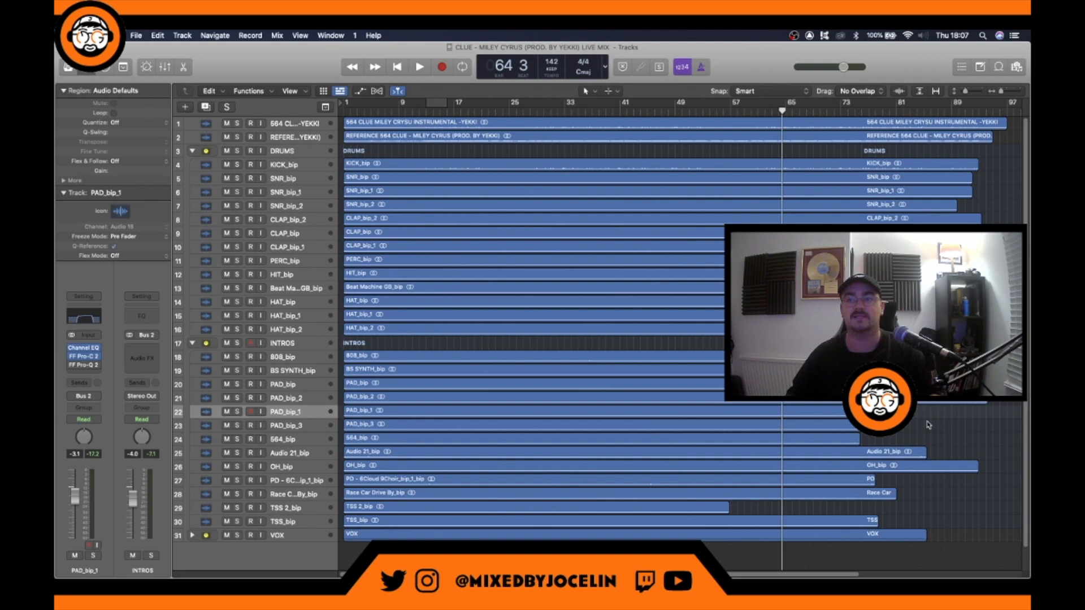
Play the mix, isolate the PAD_bip_3 region and raise its track volume to -3.8 dB while its passage loops
key(Return)
key(space)
key(space)
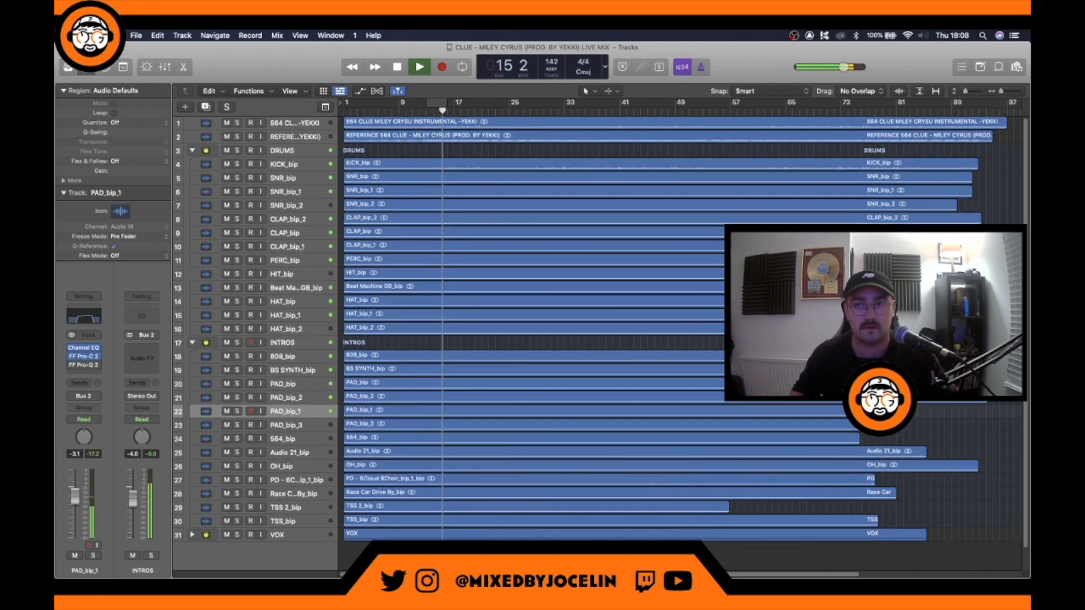
click(820, 425)
key(z)
key(z)
key(z)
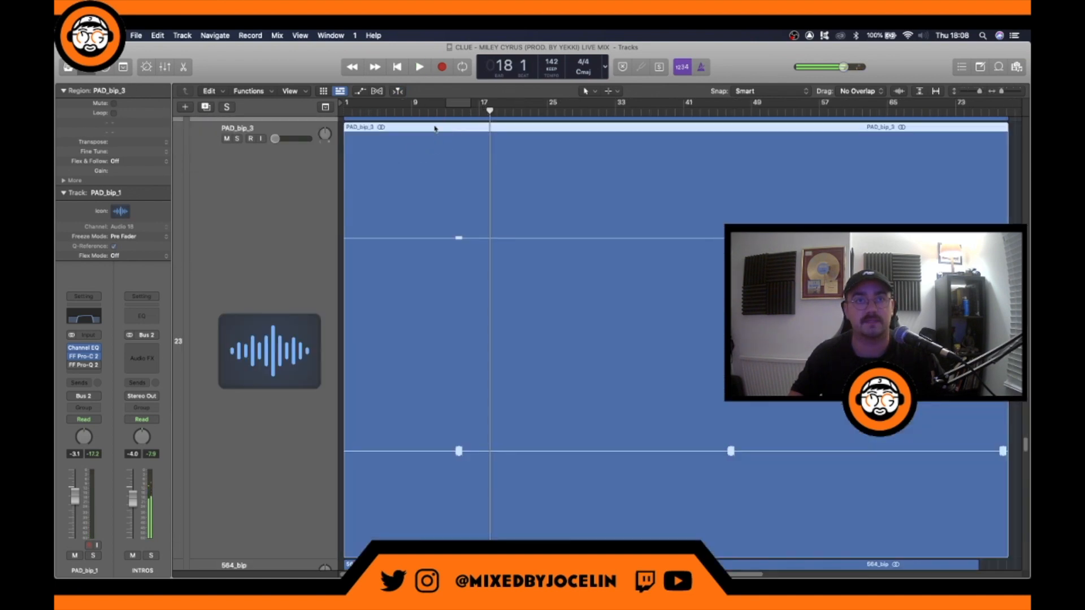
key(space)
drag(275, 140, 325, 148)
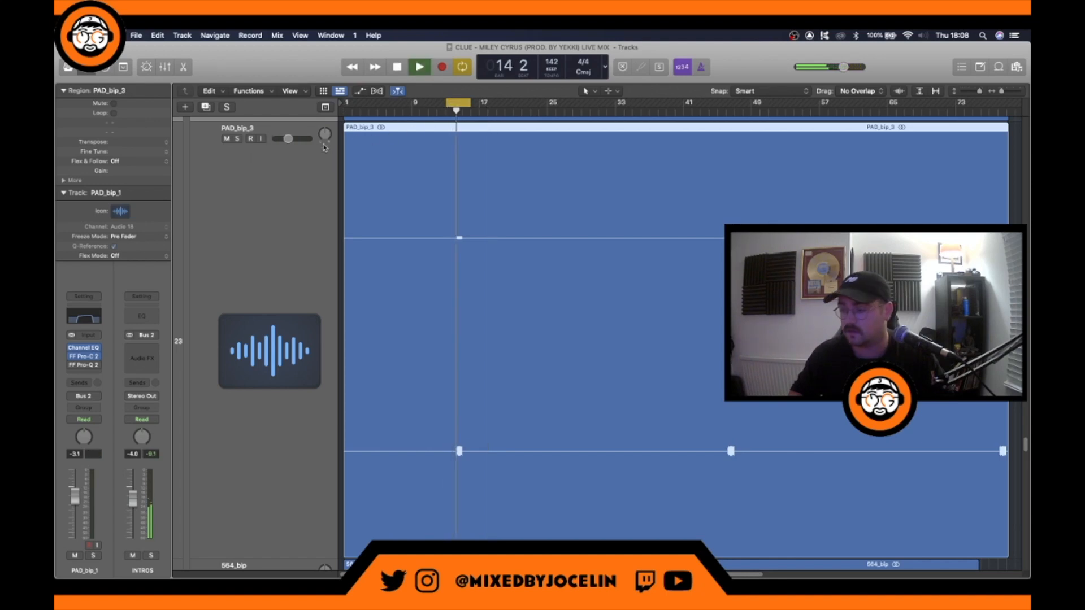
drag(298, 139, 310, 142)
click(175, 321)
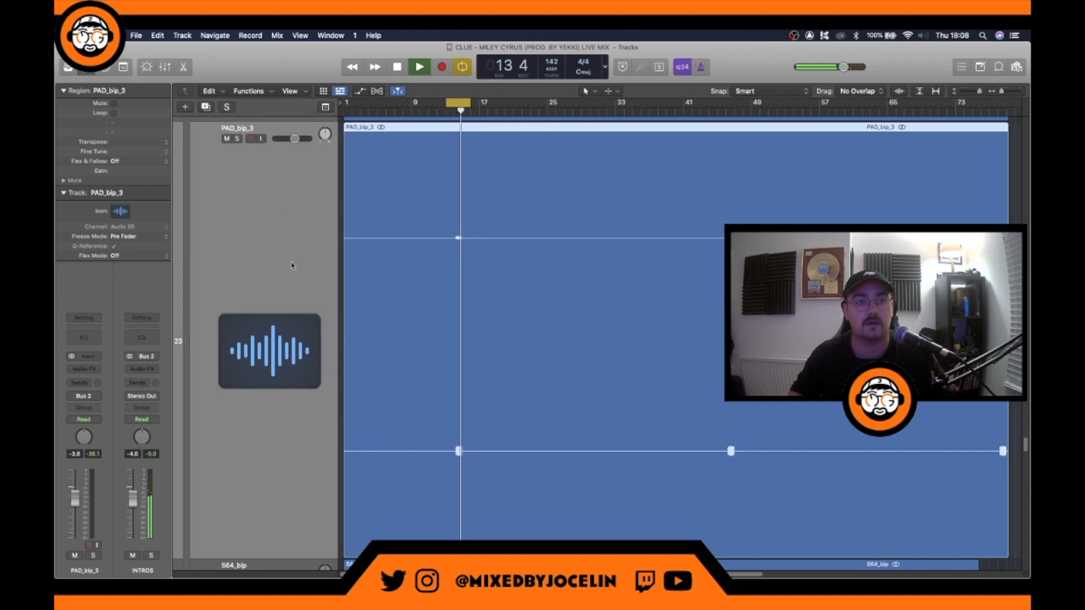
Add a Channel EQ to PAD_bip_3 with steep cuts below about 90 Hz and above about 3 kHz, and adjust the band around 250 Hz
key(ctrl+e)
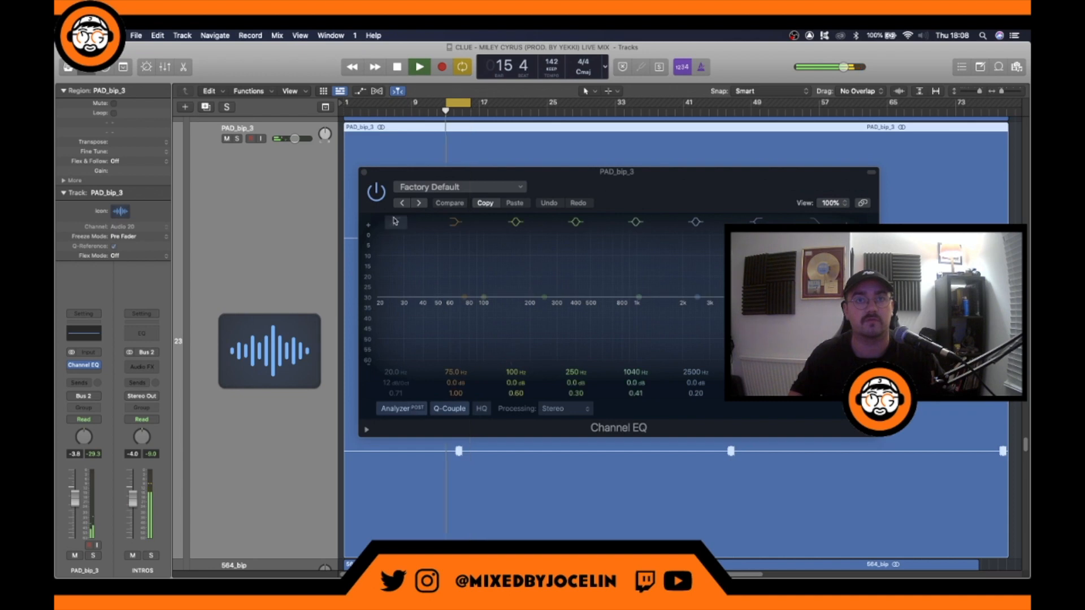
click(395, 221)
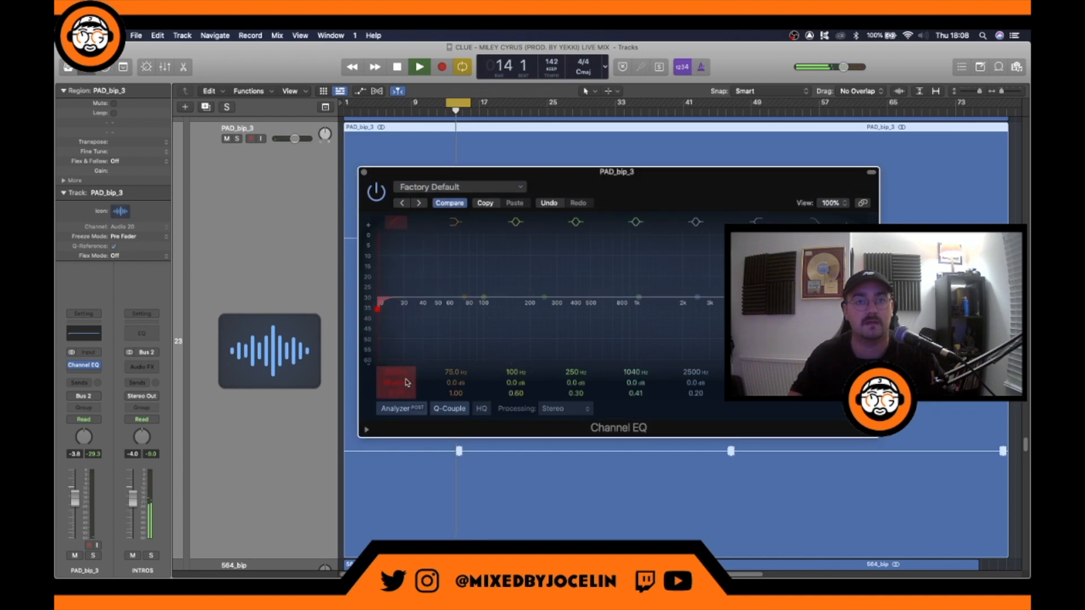
drag(412, 334, 479, 334)
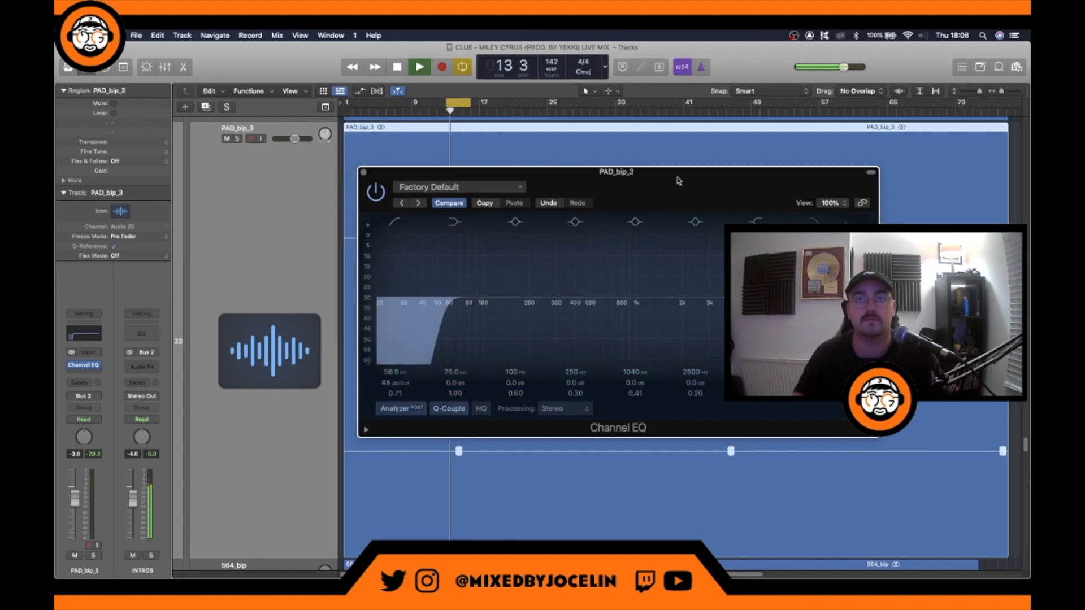
drag(678, 172, 485, 158)
drag(257, 319, 282, 311)
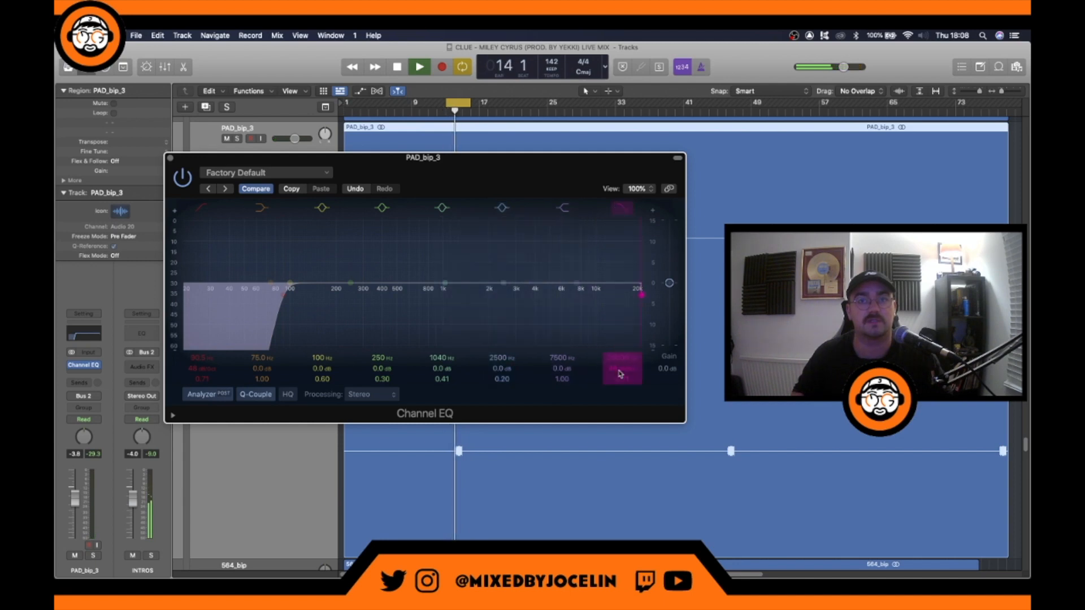
drag(636, 338, 523, 336)
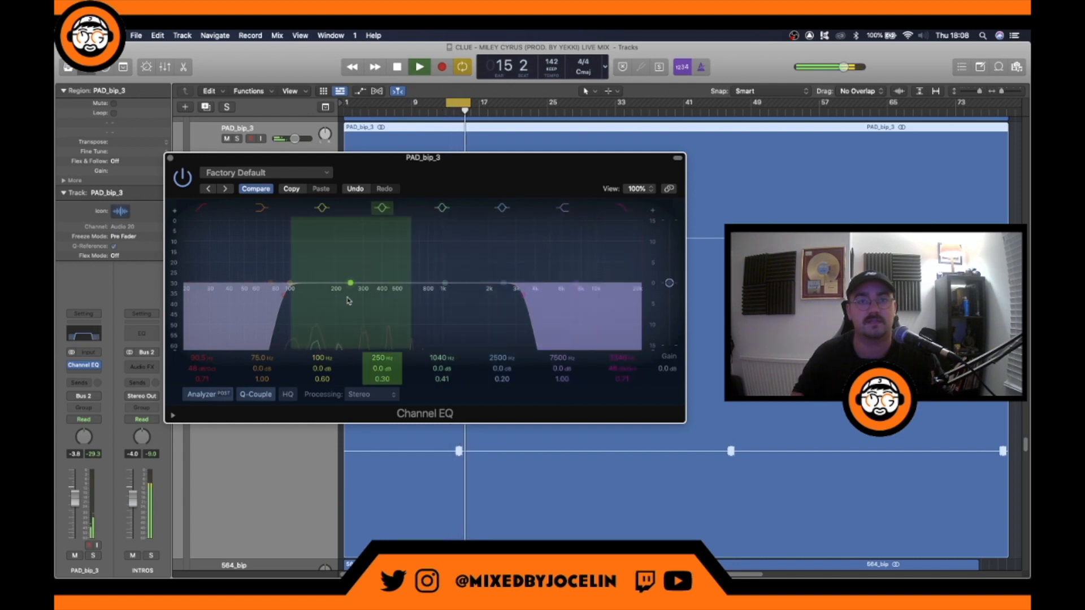
mouse_move(355, 301)
mouse_down()
mouse_move(365, 290)
mouse_move(355, 281)
mouse_up()
click(169, 158)
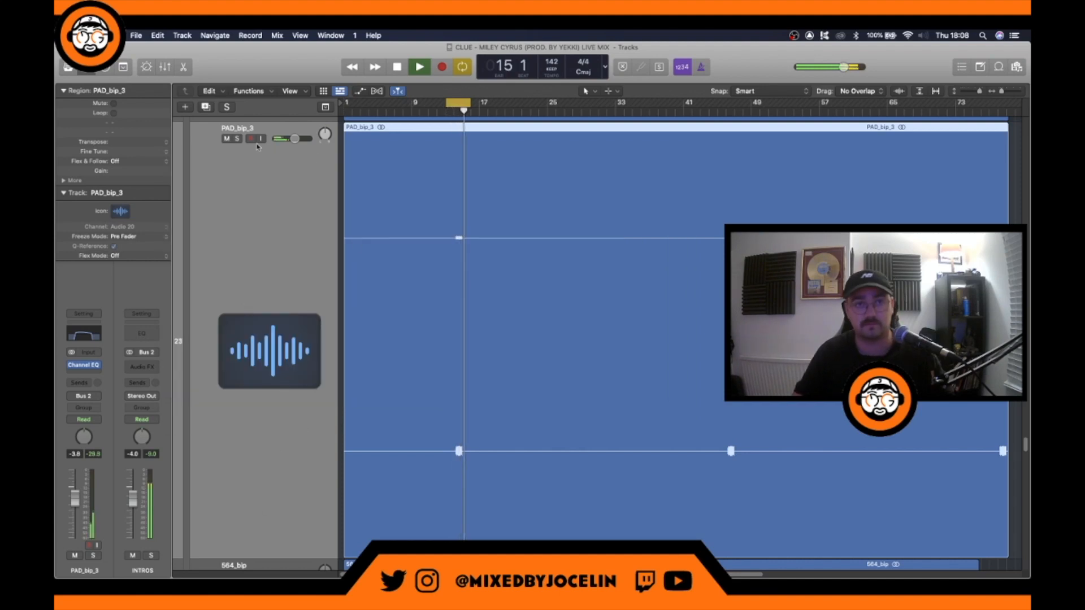
Audition PAD_bip_3 in solo briefly and clear the solo
click(237, 139)
scroll(392, 327, down, 3)
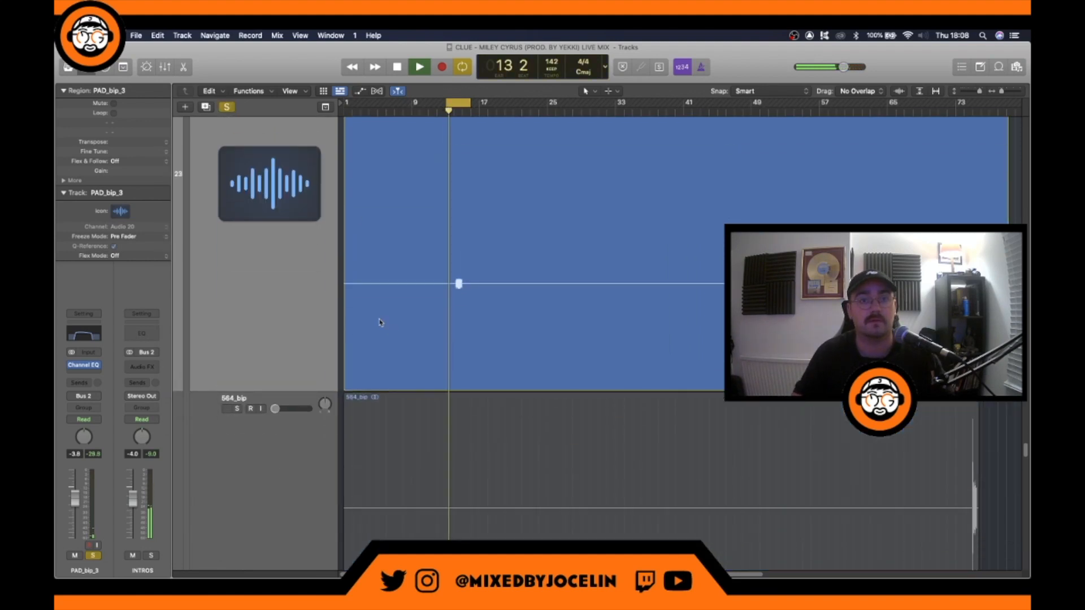
click(226, 107)
Loop the passage around bars 74 to 75 and bring the 564_bip track up to -1.2 dB
scroll(318, 395, down, 4)
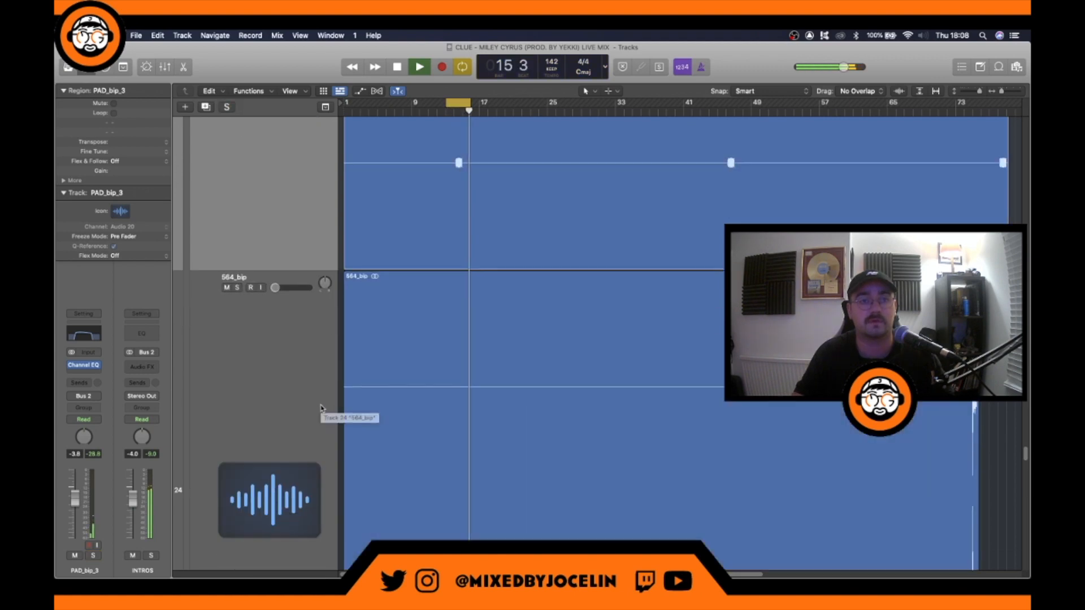
click(320, 405)
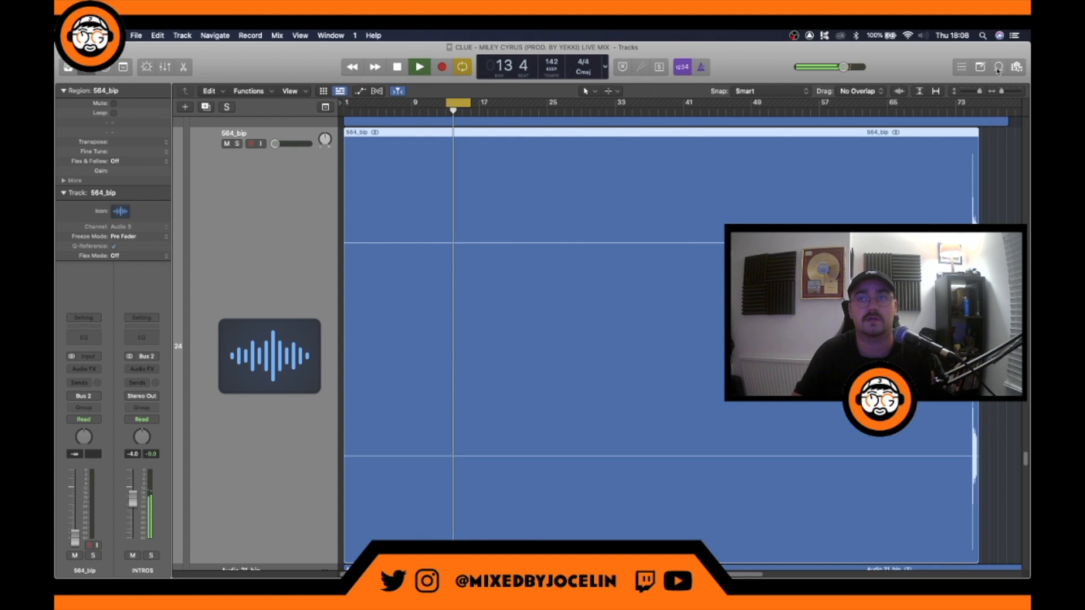
drag(962, 106, 980, 106)
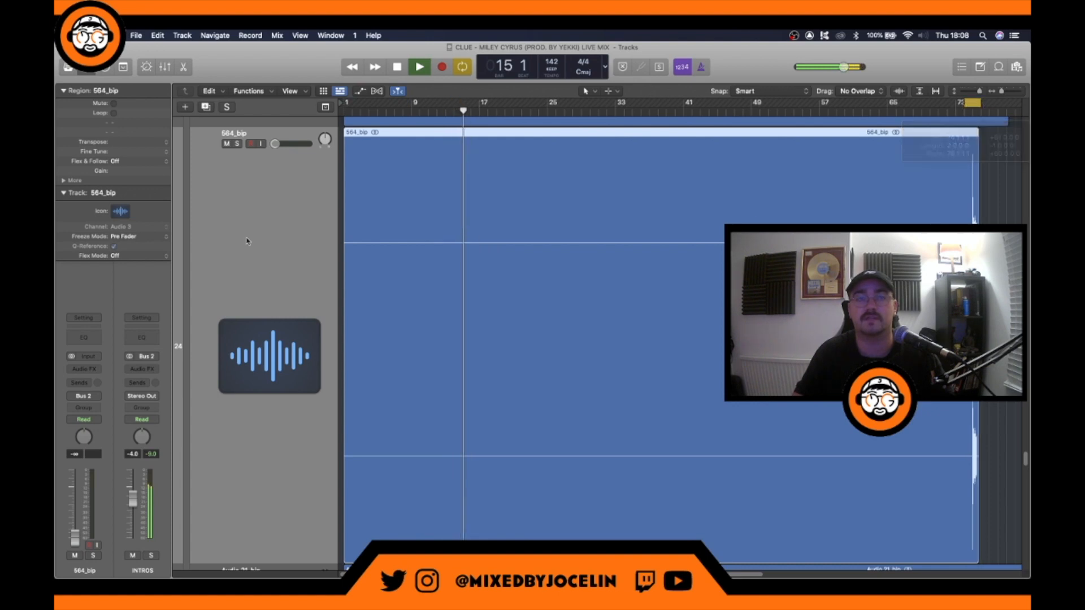
drag(276, 143, 293, 144)
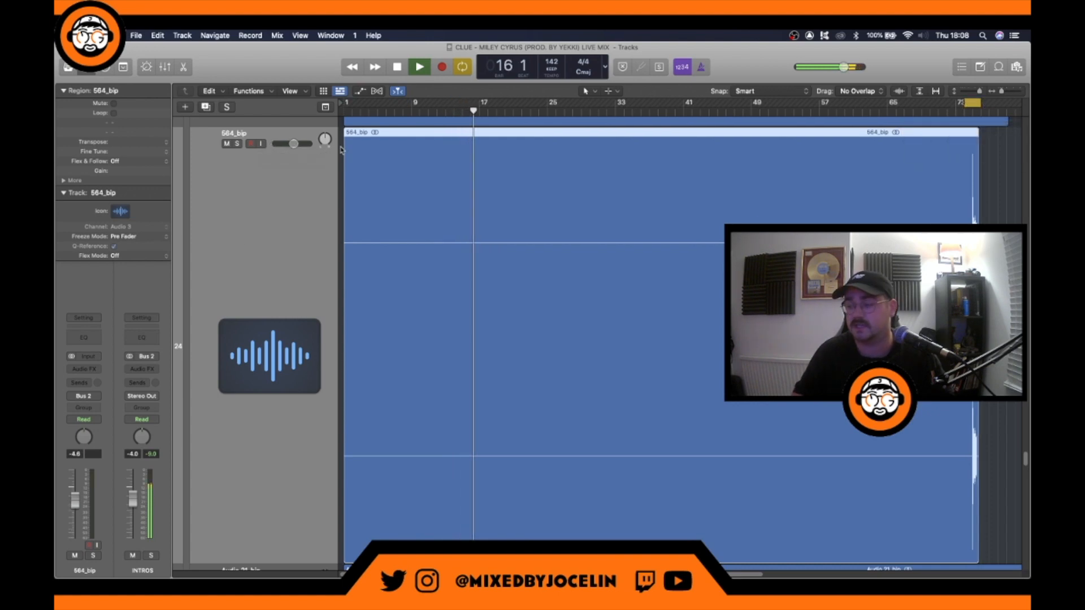
key(space)
key(space)
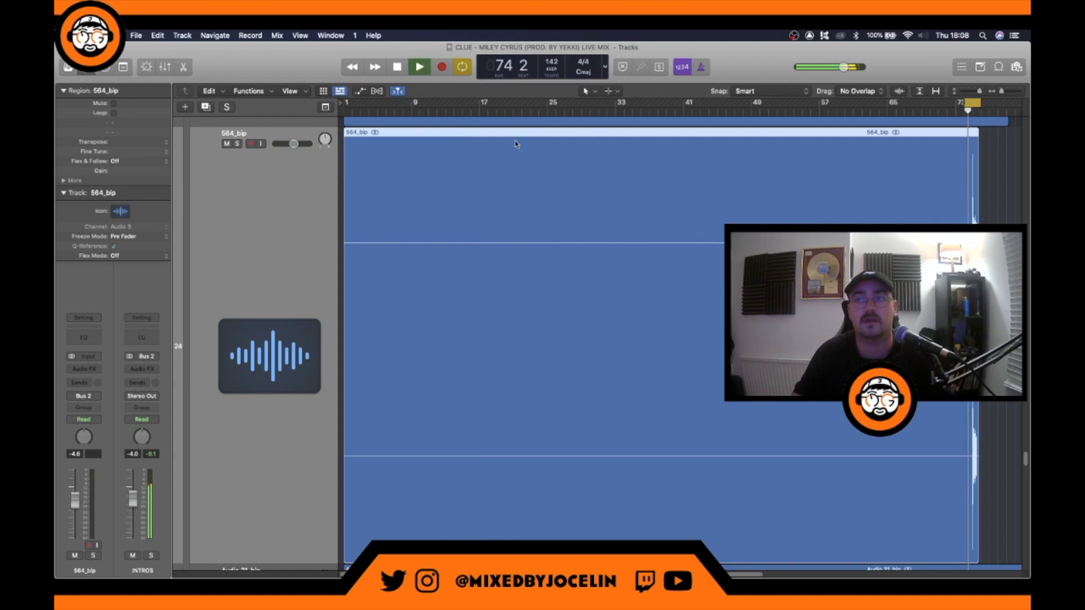
drag(293, 144, 298, 143)
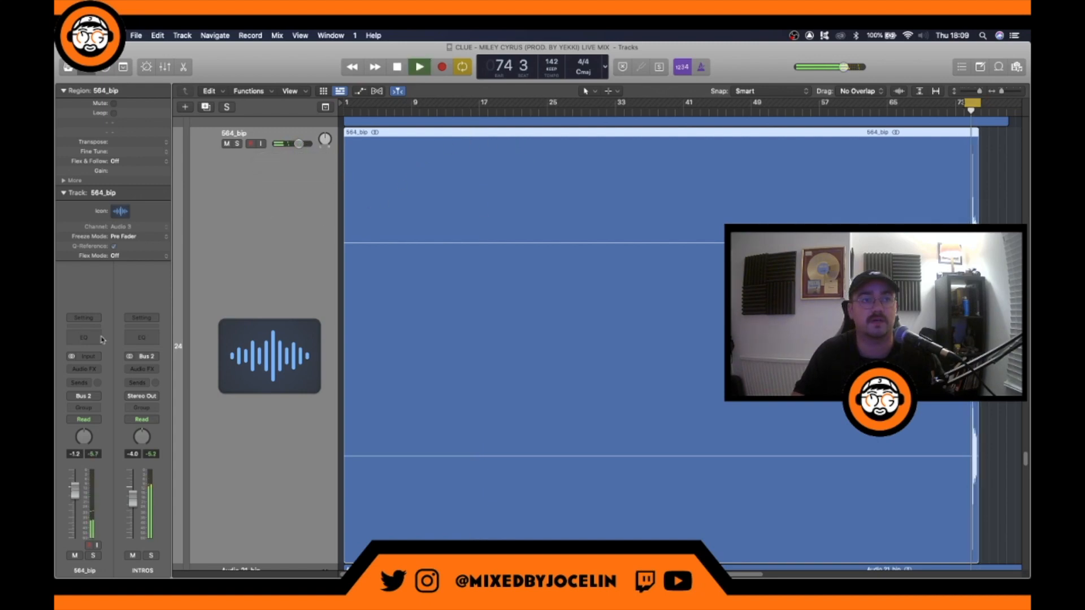
Add a Channel EQ to 564_bip with a steep low cut around 44 Hz, +1.1 dB at 90 Hz and +3.2 dB at 3160 Hz
key(shift+e)
click(396, 221)
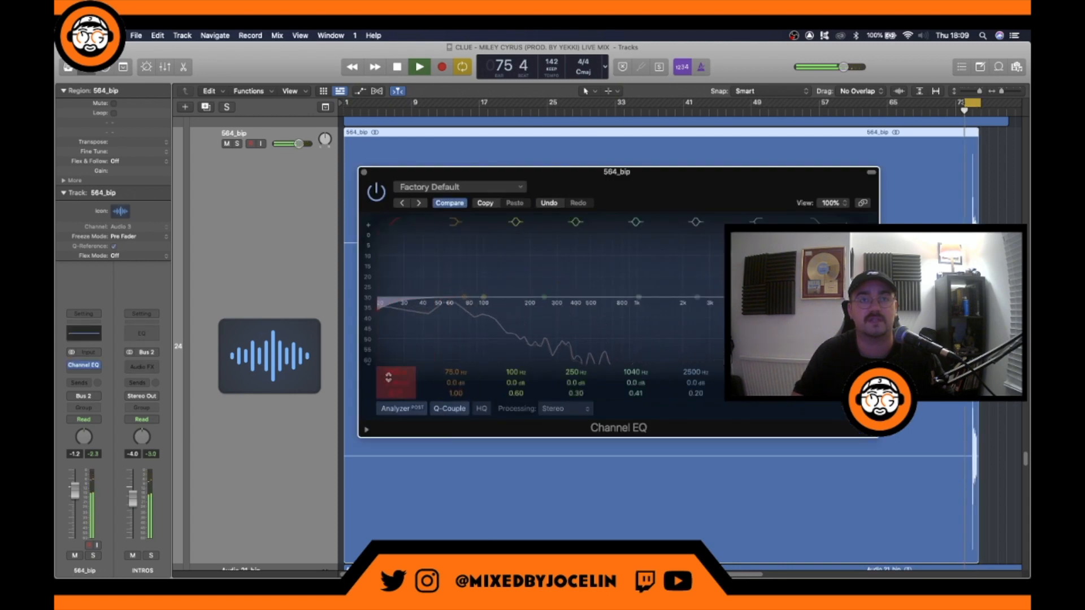
drag(397, 309, 448, 310)
drag(558, 308, 553, 303)
drag(708, 313, 716, 303)
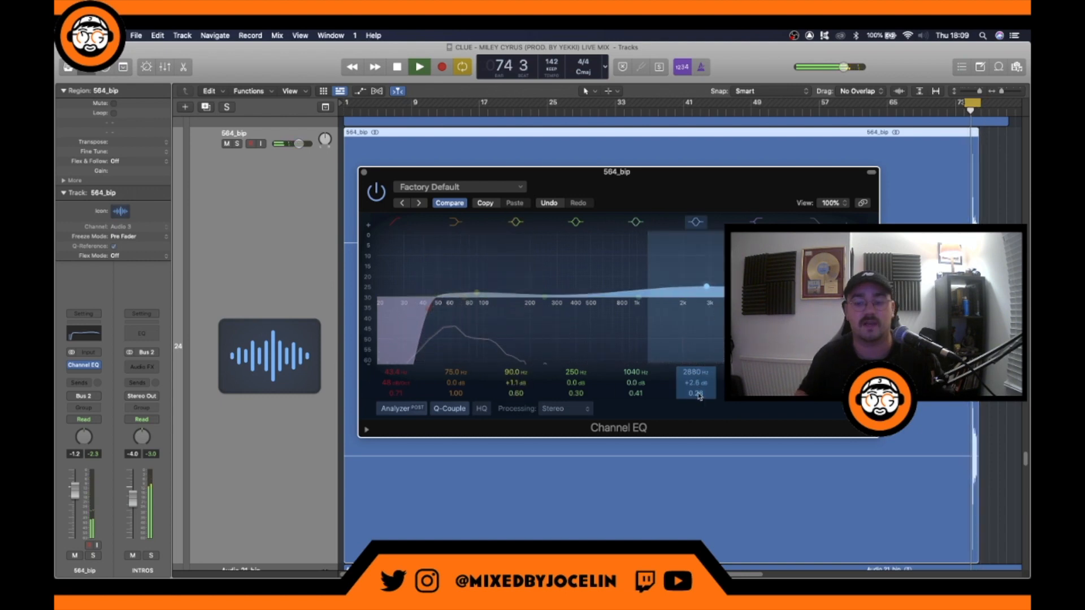
drag(707, 355, 714, 352)
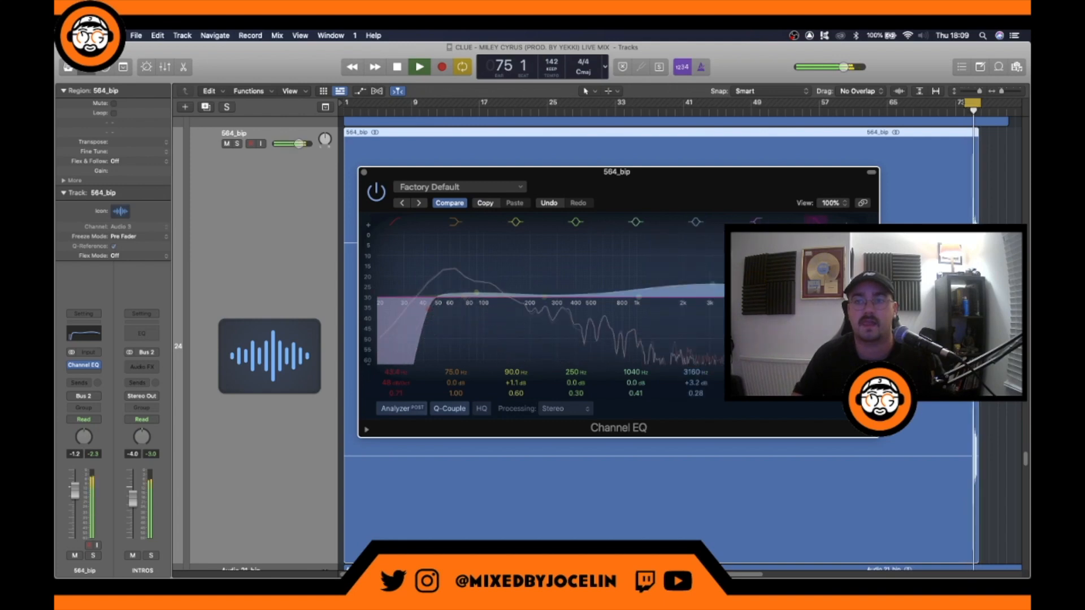
click(364, 173)
Loop the opening hit of Audio 21_bip from about bar 4 to bar 7 and raise its volume to -4.7 dB
scroll(449, 370, down, 2)
scroll(450, 369, down, 6)
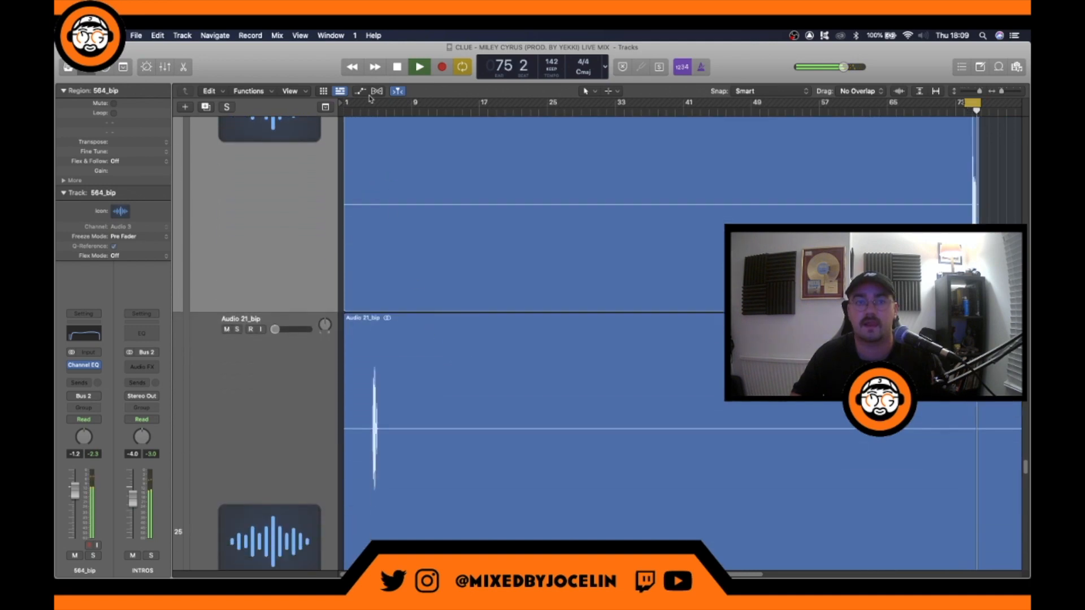
drag(370, 102, 393, 107)
key(space)
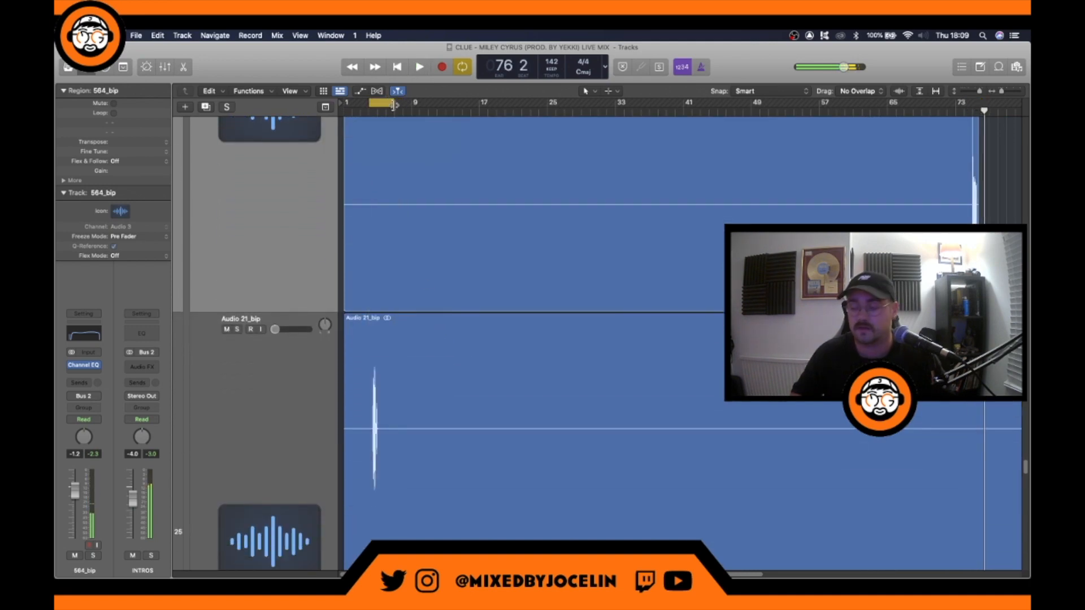
key(space)
drag(275, 328, 293, 329)
click(283, 375)
scroll(283, 375, down, 3)
Add a Channel EQ to Audio 21_bip with a 73 Hz low cut, 17800 Hz high cut, -0.7 dB at 123 Hz and +1.9 dB at 1250 Hz
click(89, 337)
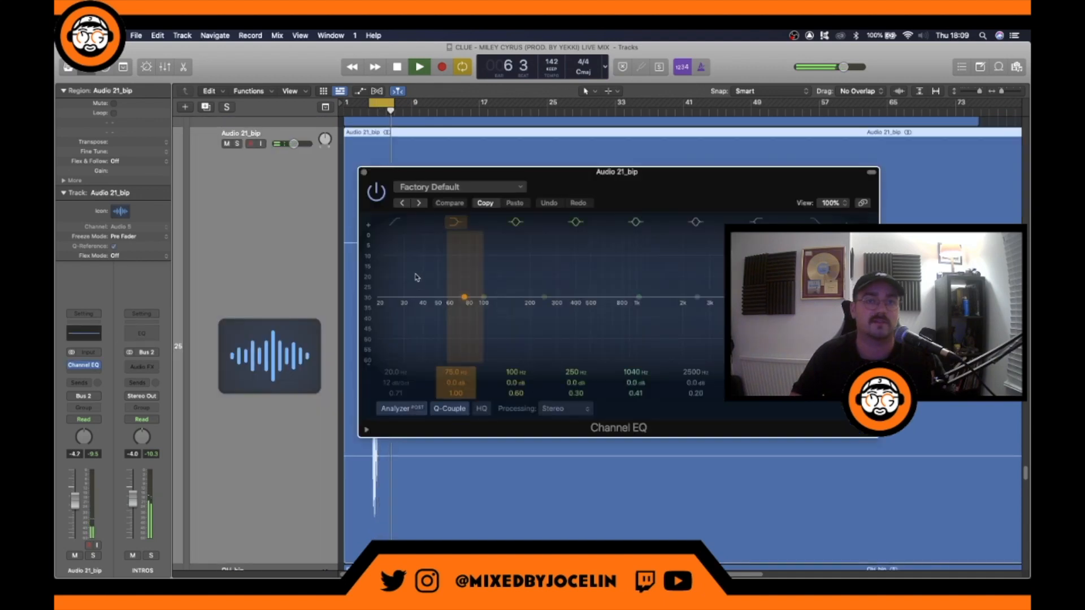
click(394, 222)
drag(398, 382, 494, 321)
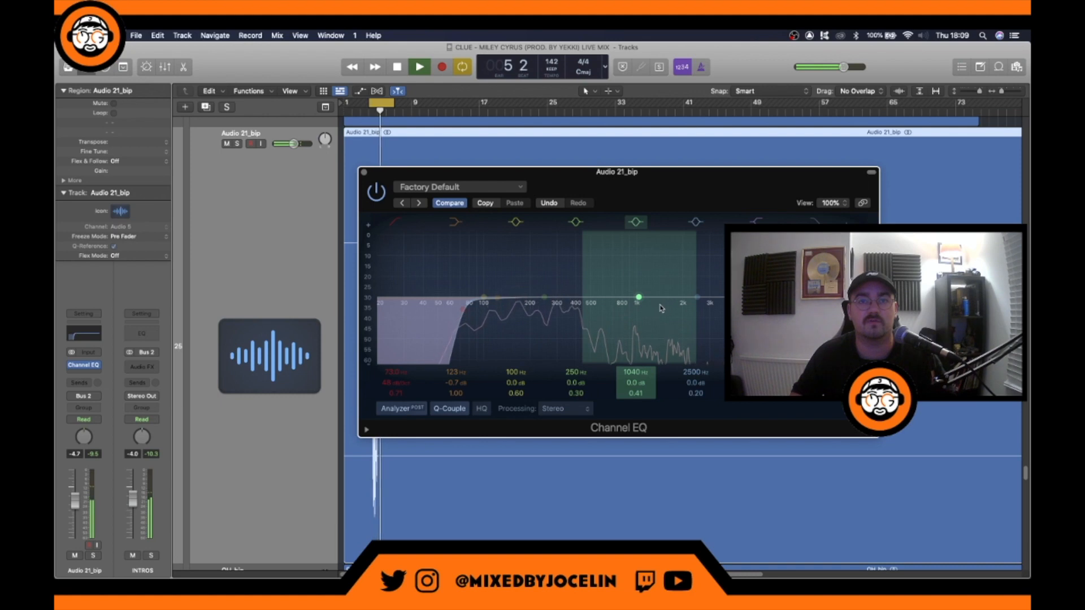
drag(662, 307, 675, 300)
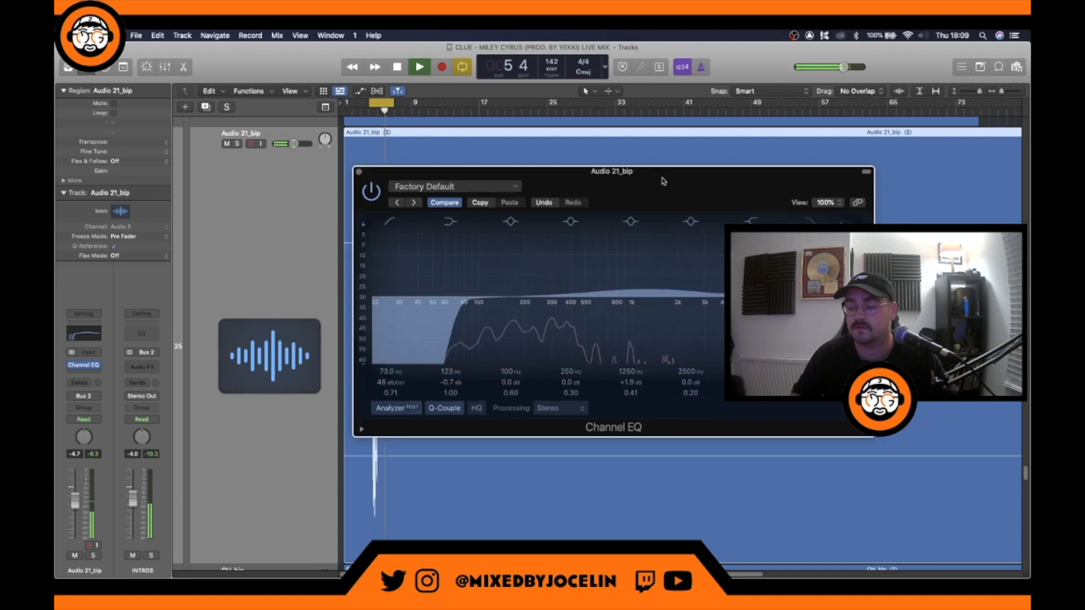
drag(650, 171, 474, 171)
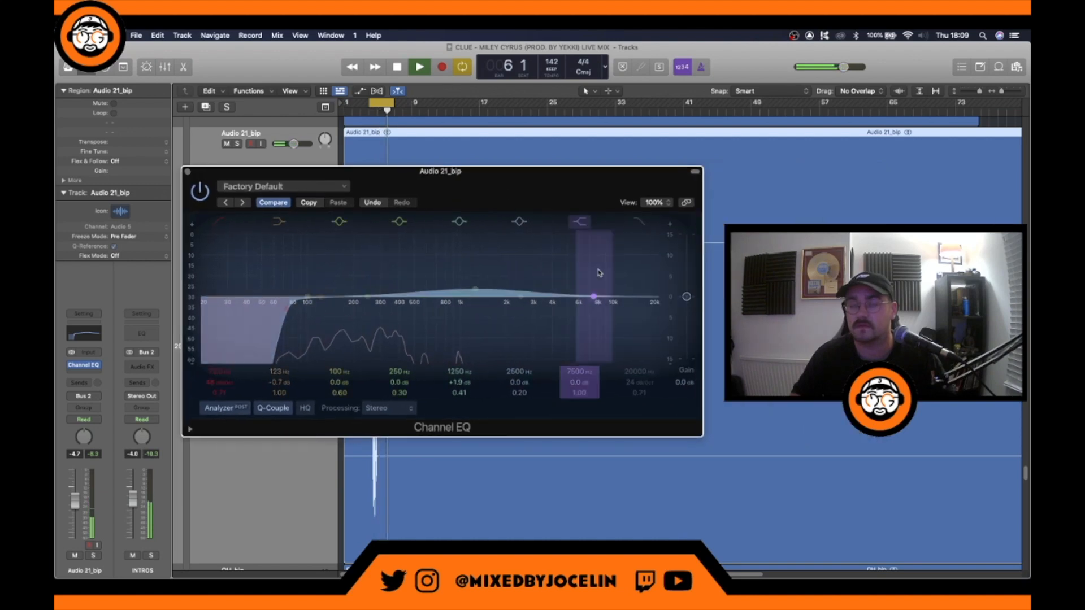
click(636, 384)
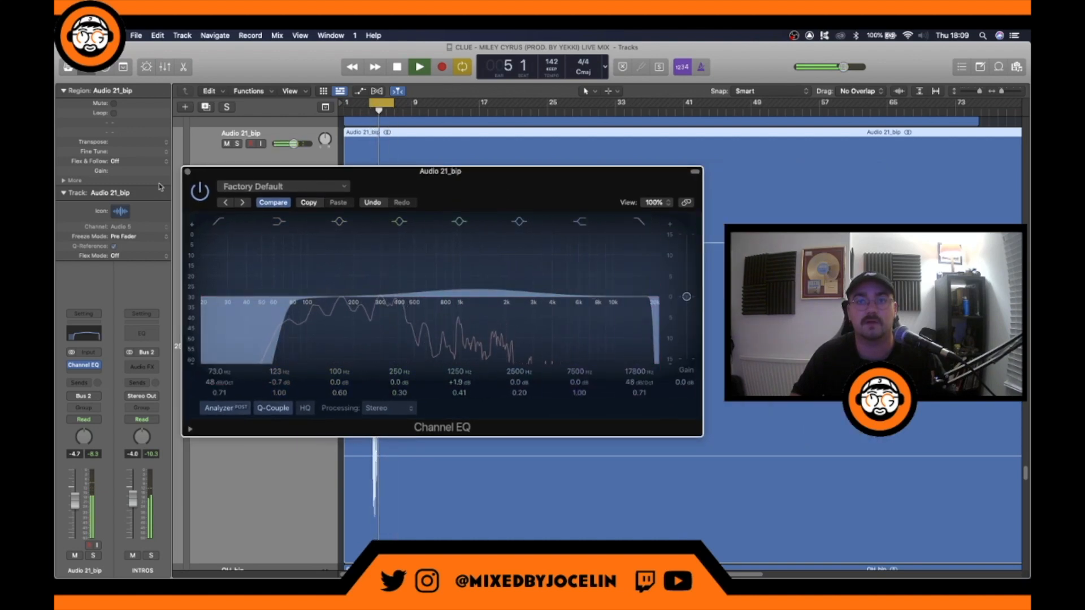
click(187, 171)
Loop the first group of OH_bip hits from about bar 13 and raise the track's volume to -5.1 dB
scroll(468, 301, down, 4)
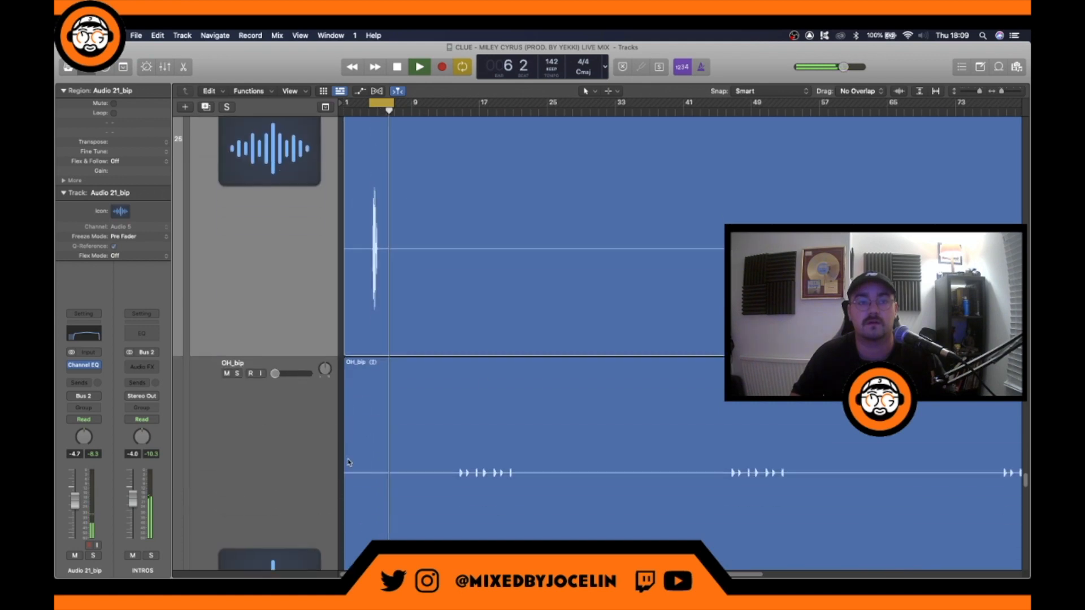
scroll(468, 300, down, 3)
click(252, 332)
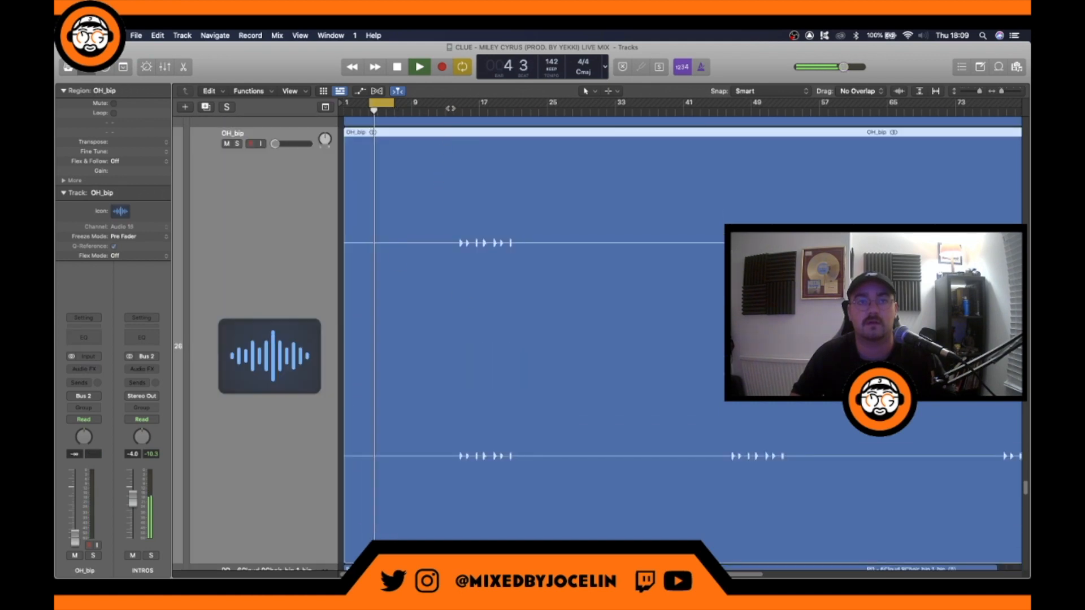
drag(448, 103, 525, 105)
drag(75, 538, 85, 470)
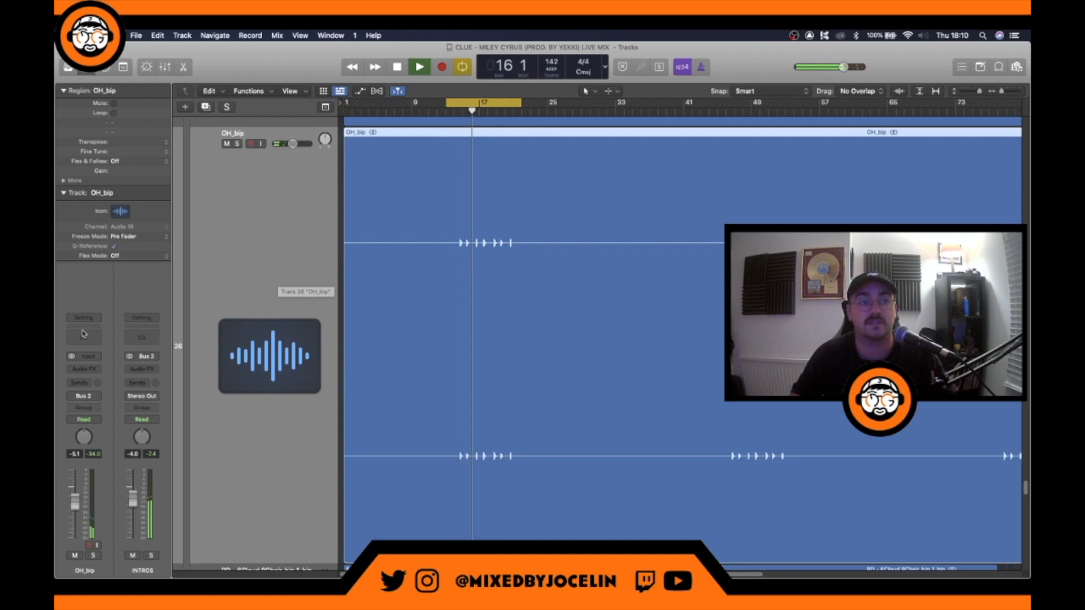
key(x)
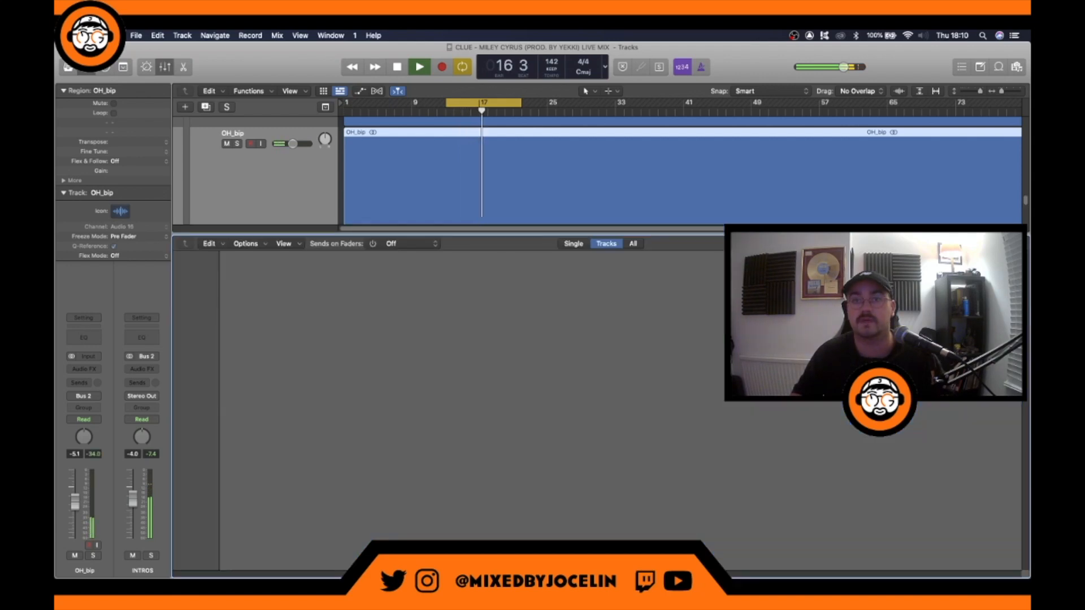
key(x)
Move the OH_bip track from the INTROS stack into the DRUMS stack, between HAT_bip_1 and HAT_bip_2
scroll(1007, 480, down, 4)
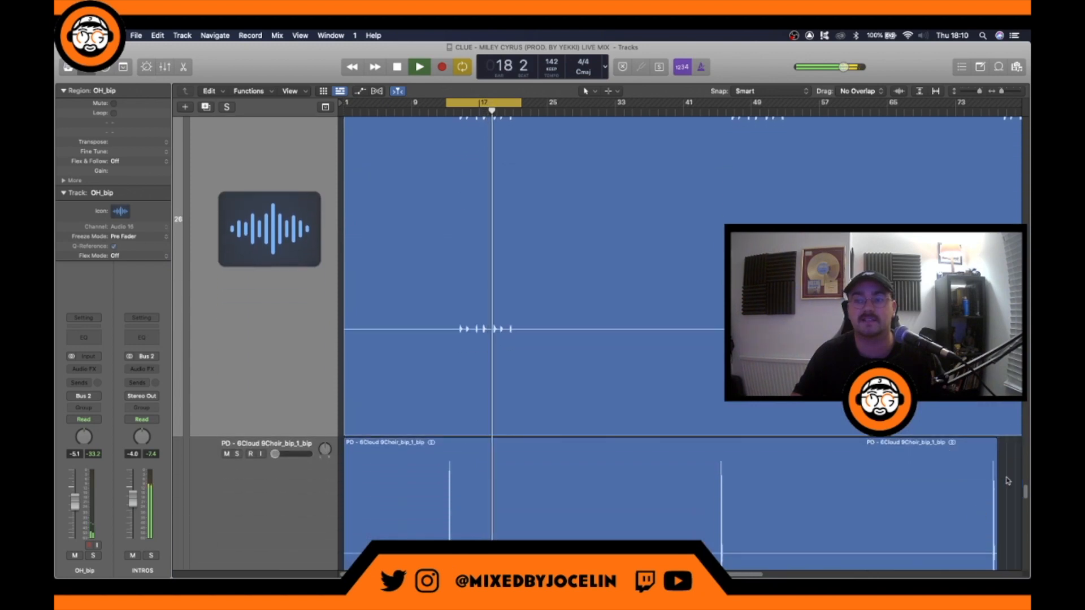
key(z)
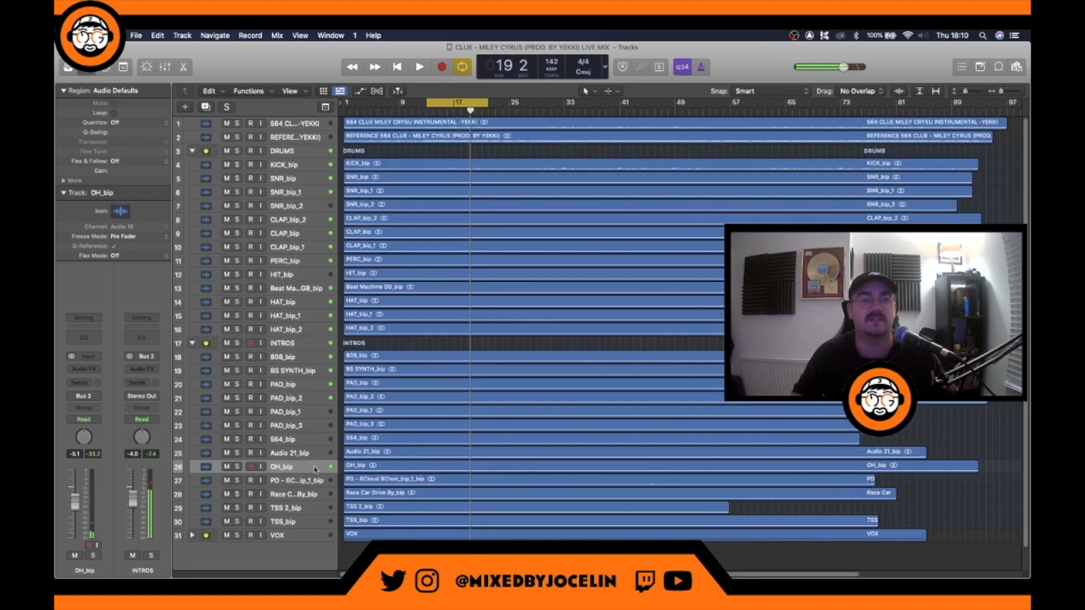
click(307, 472)
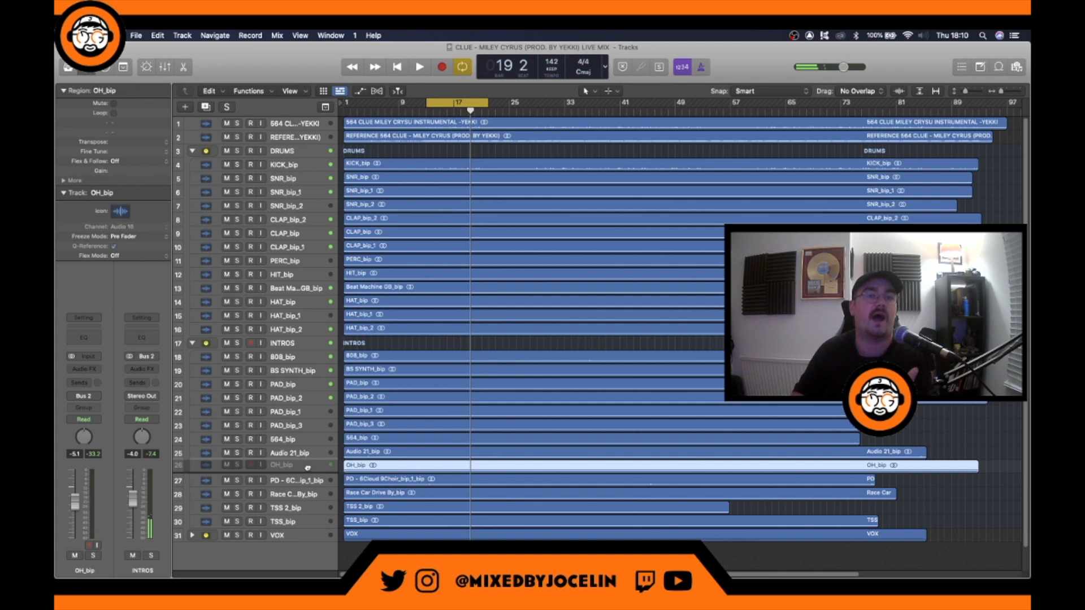
drag(306, 467, 304, 326)
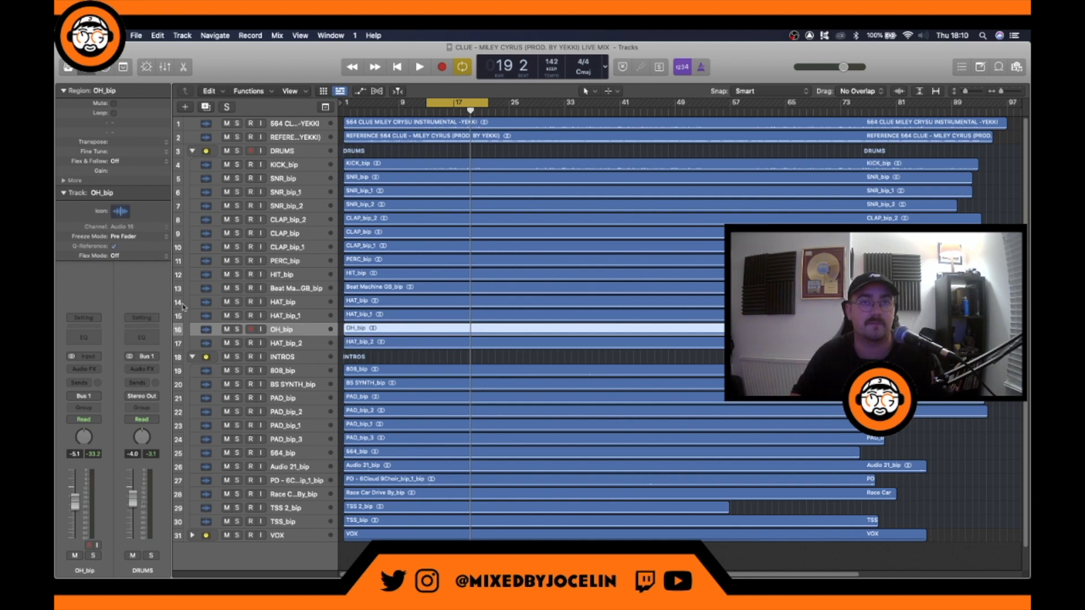
Add a Channel EQ to OH_bip with a steep low cut around 2300 Hz, +2.8 dB high shelf at 5250 Hz, and a high cut
key(space)
click(84, 337)
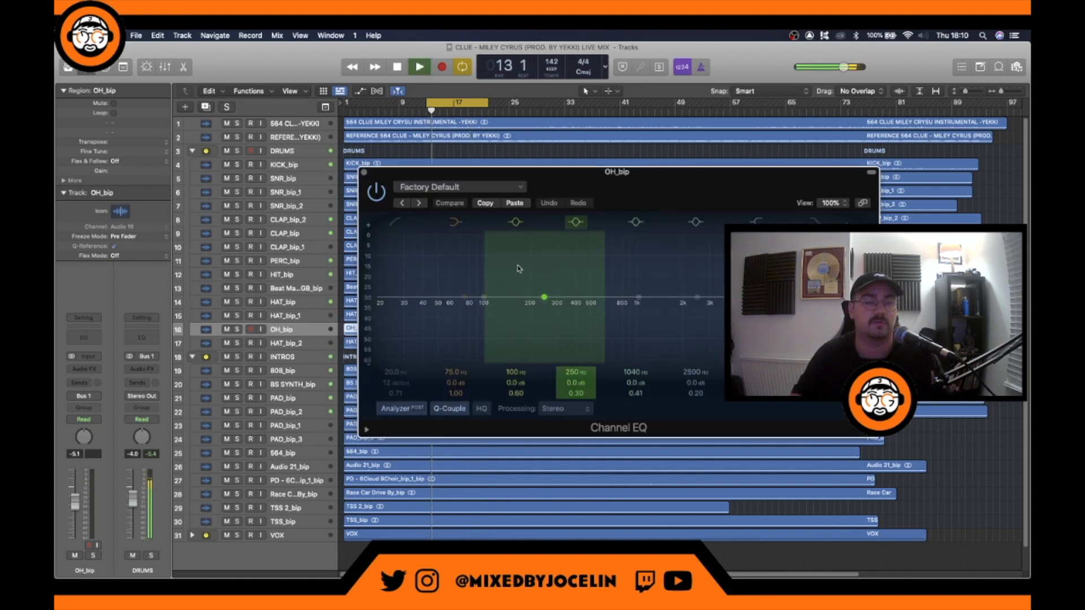
click(396, 224)
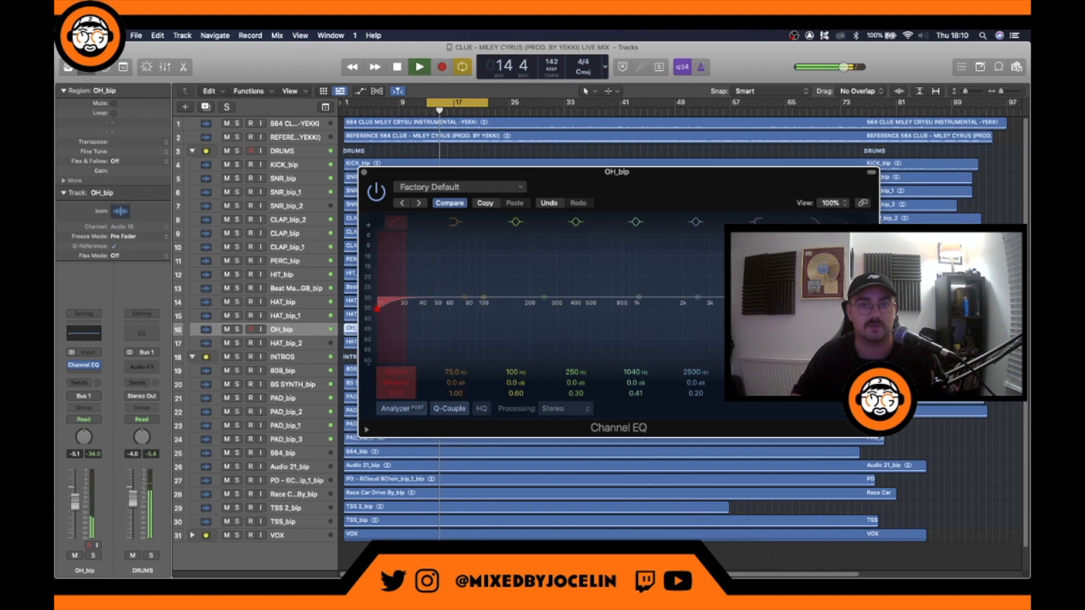
drag(439, 335, 542, 338)
drag(403, 323, 713, 328)
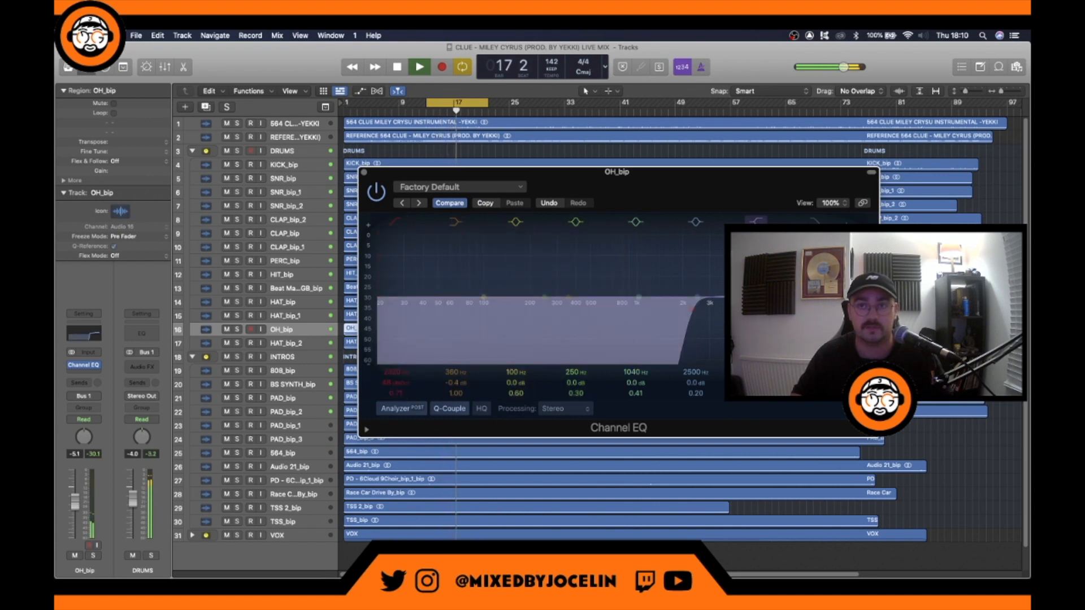
click(817, 221)
drag(694, 202, 553, 191)
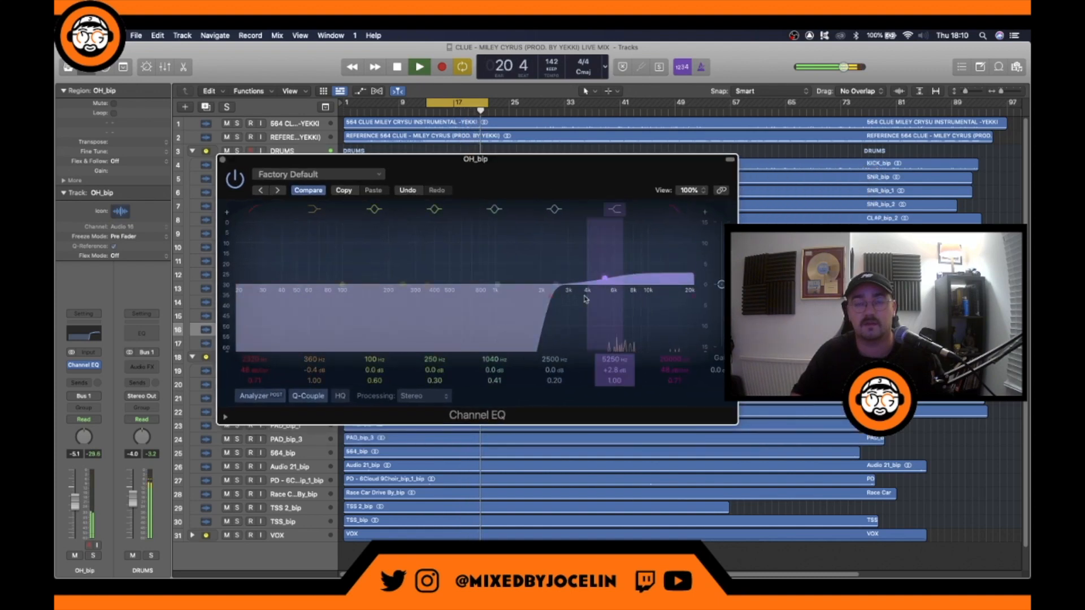
drag(628, 173, 553, 172)
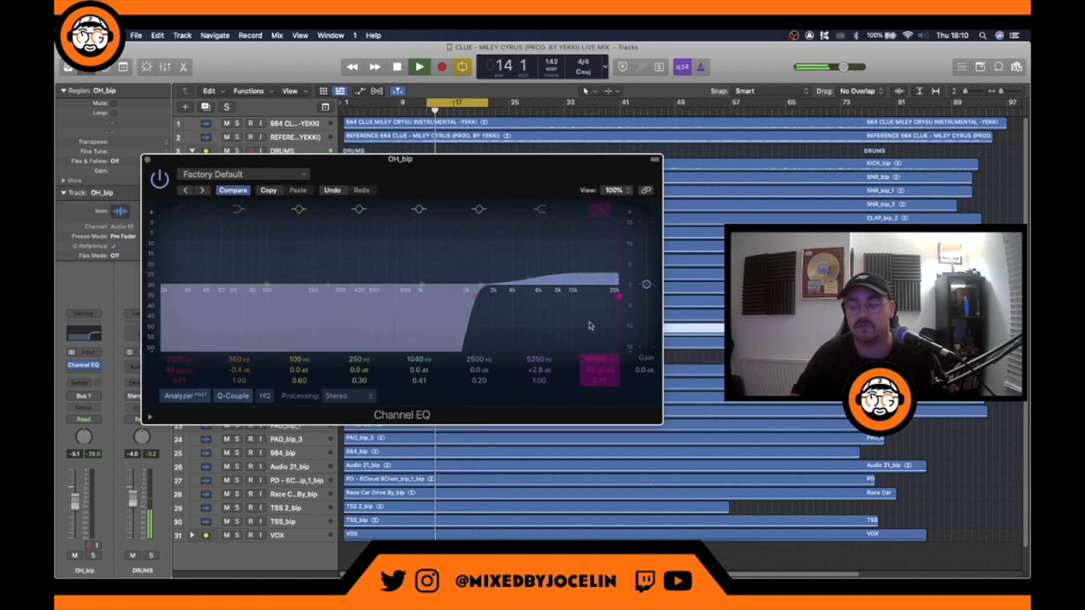
click(147, 161)
Loop the first hit of PD - 6Cloud 9Choir_bip_1_bip at bar 13 and raise the track's volume to -3.2 dB
scroll(355, 378, down, 1)
click(305, 431)
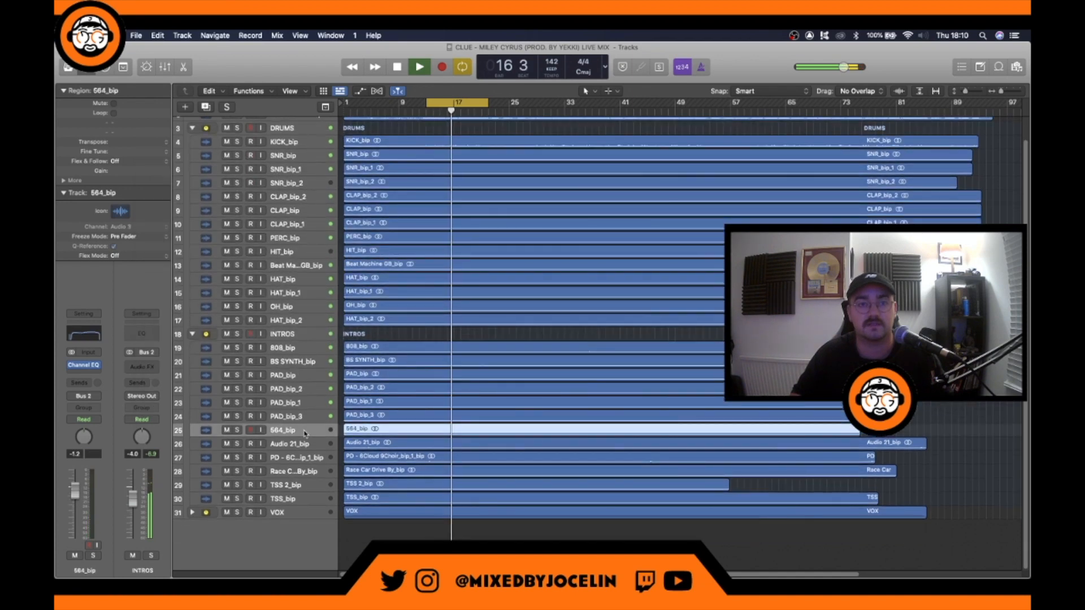
click(297, 445)
key(z)
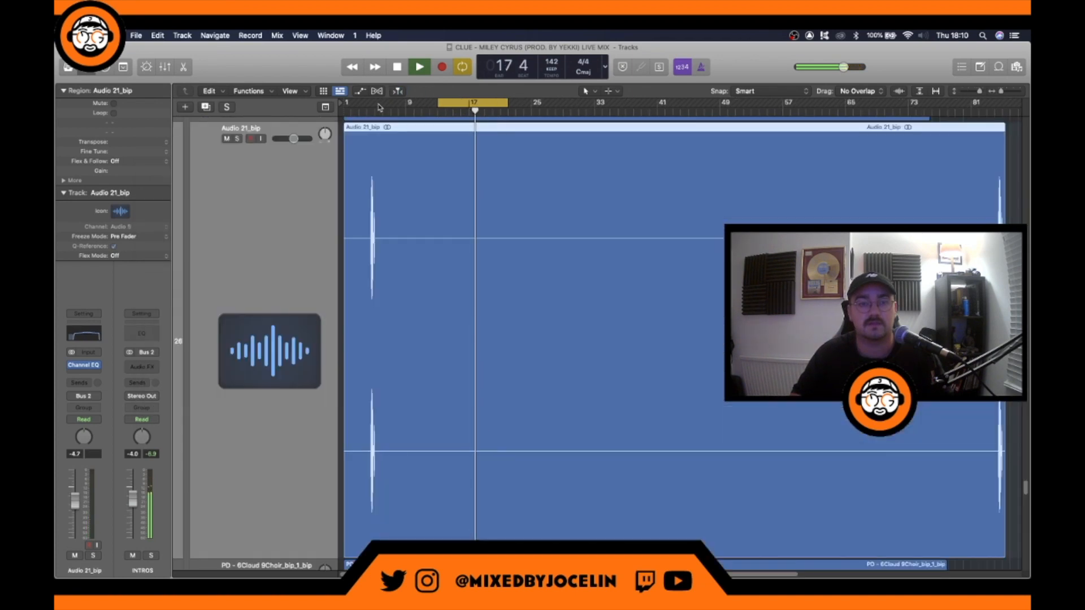
key(z)
click(373, 459)
key(z)
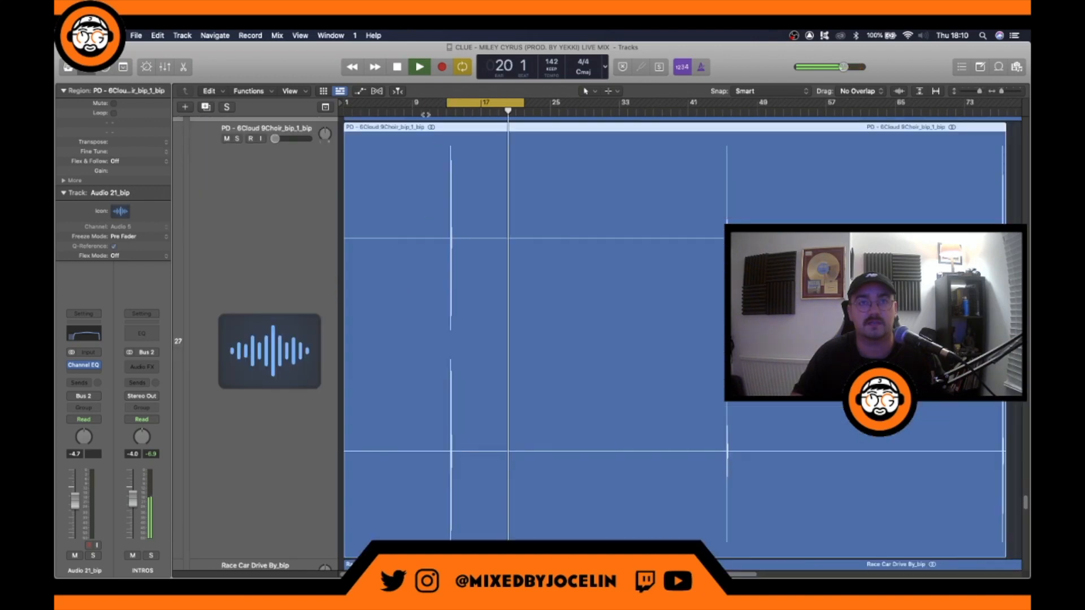
click(450, 104)
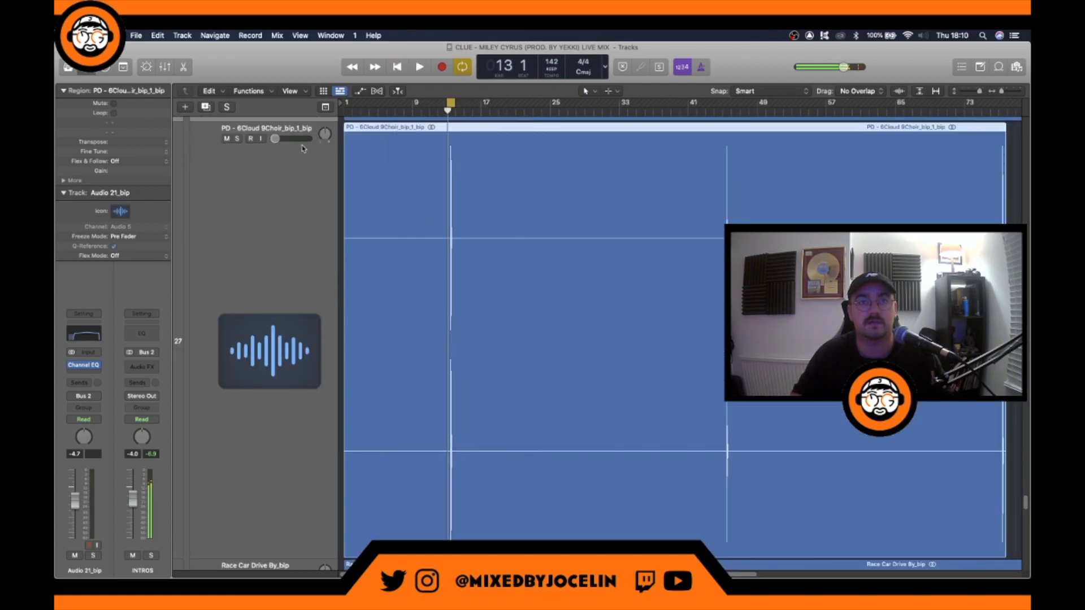
drag(276, 140, 290, 139)
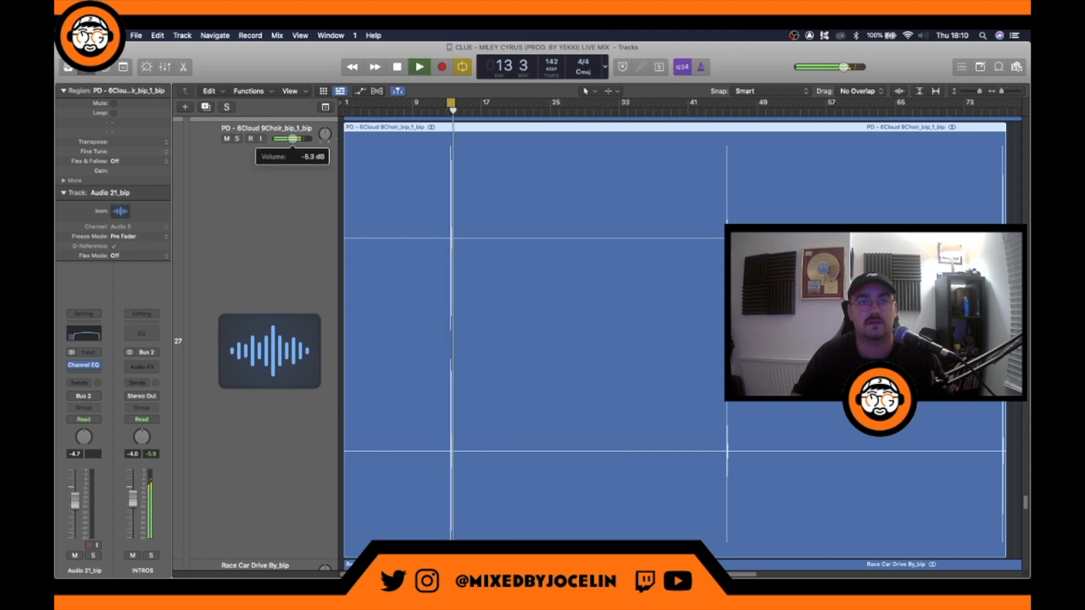
click(262, 213)
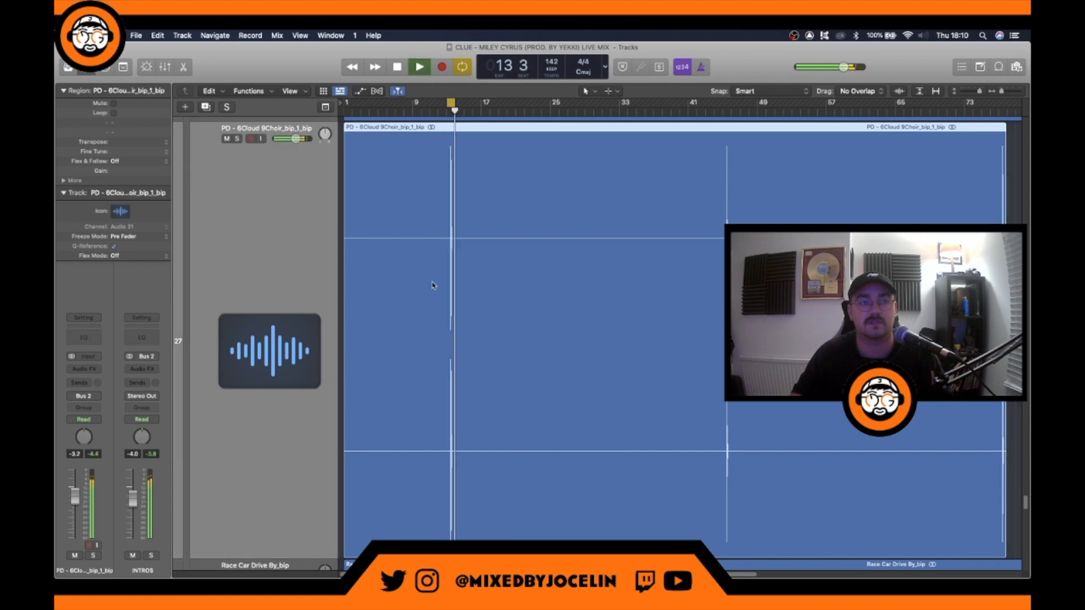
Add a Channel EQ to the 6Cloud 9Choir track with a steep low cut around 36 Hz, +1.5 dB at 2480 Hz, and a high cut
key(ctrl+e)
drag(555, 191, 352, 181)
click(204, 235)
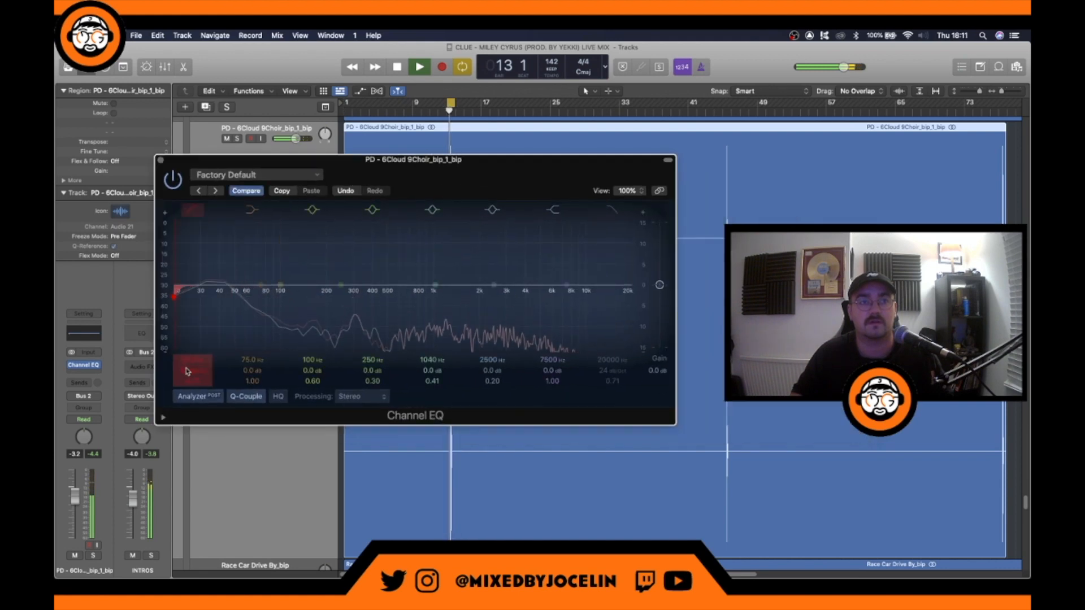
drag(204, 319, 241, 314)
drag(493, 285, 498, 276)
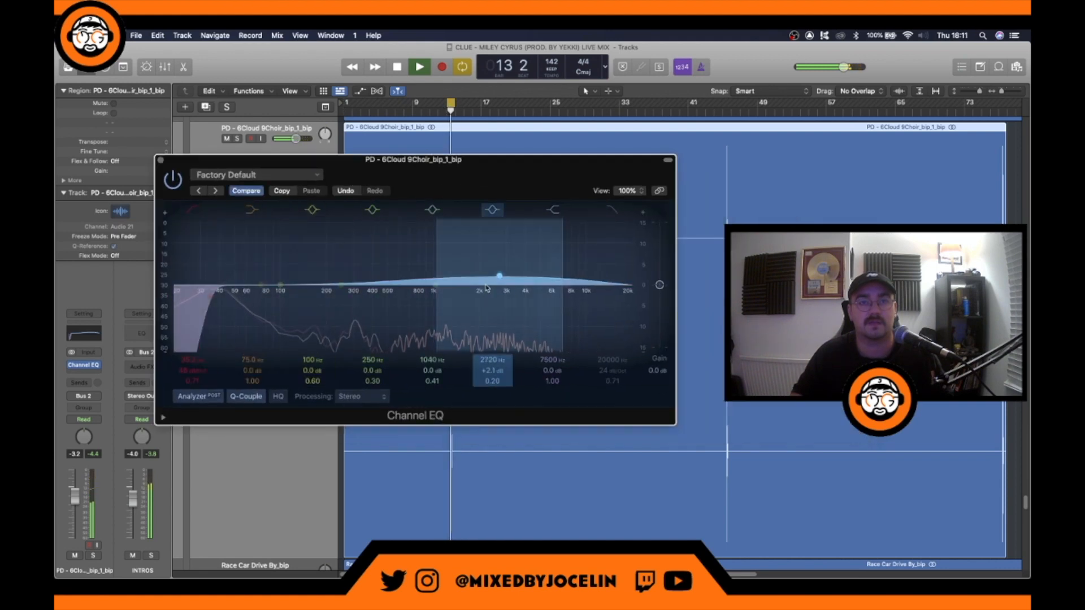
drag(492, 385, 493, 380)
drag(497, 281, 492, 285)
click(609, 373)
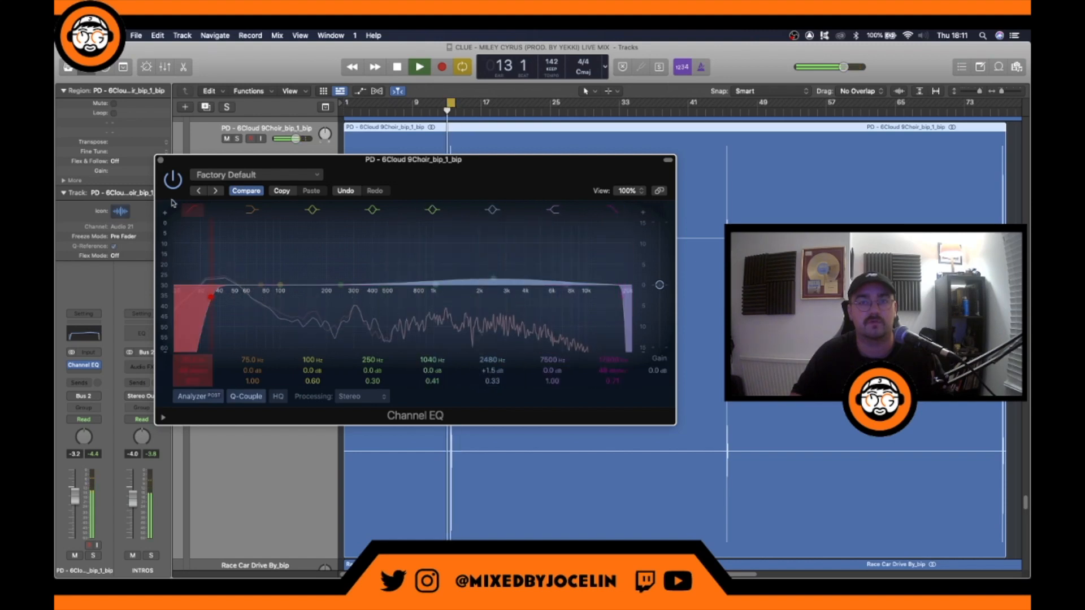
click(161, 161)
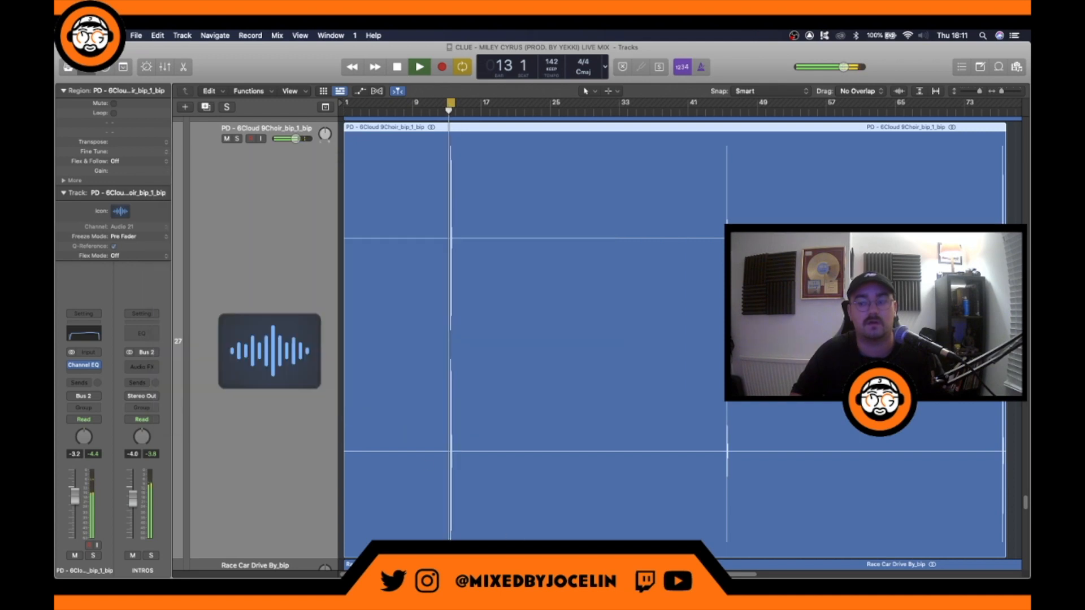
Loop the first hit of Race Car Drive By_bip from about bar 16 to bar 19 and raise its volume to -5.3 dB
scroll(526, 495, down, 5)
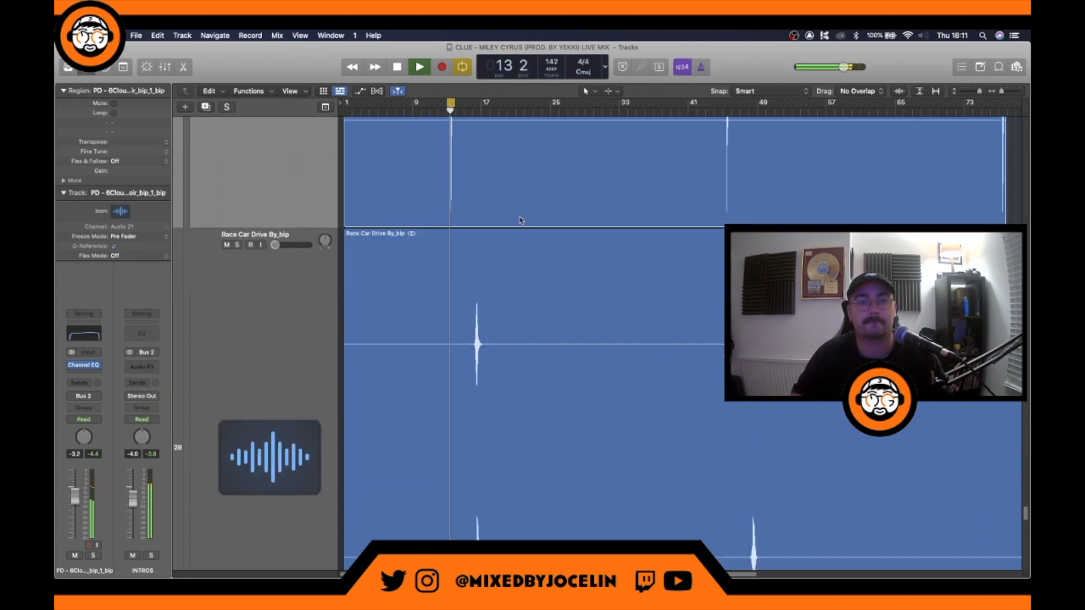
drag(475, 104, 499, 105)
key(space)
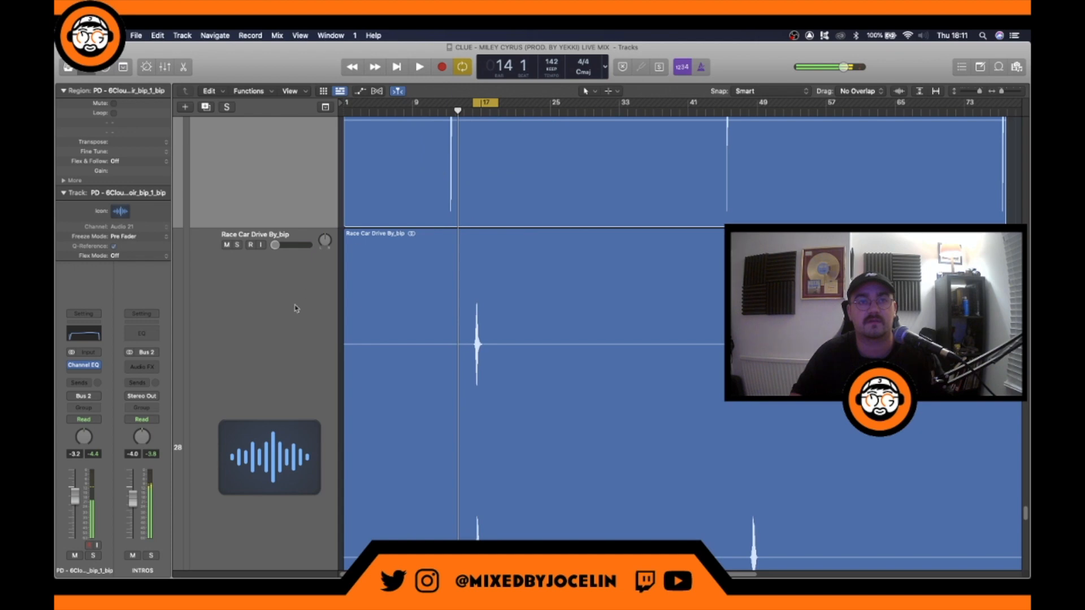
key(space)
click(254, 351)
drag(75, 533, 75, 499)
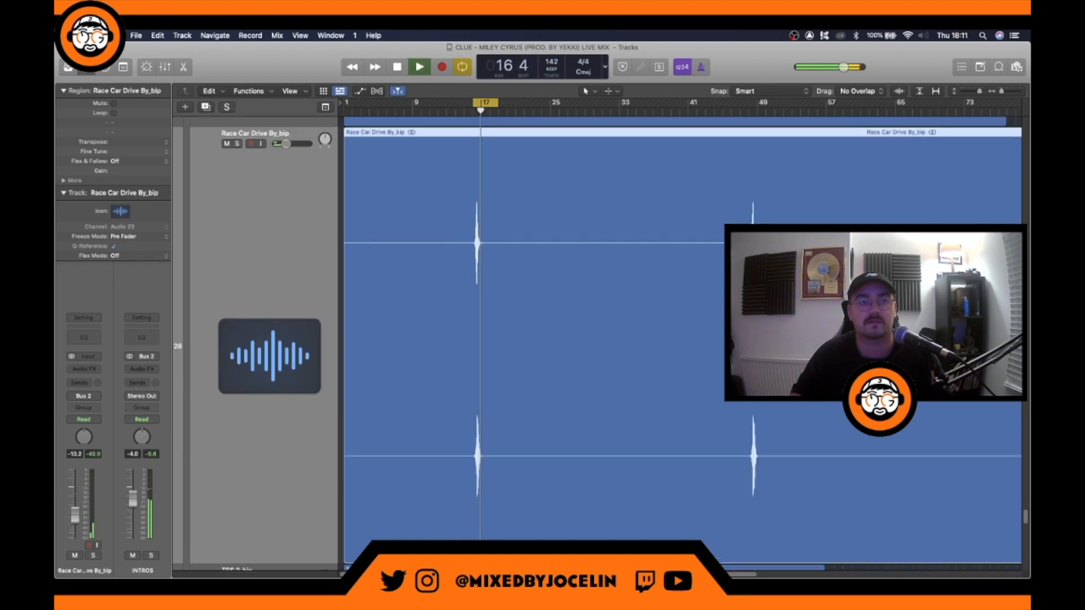
key(space)
key(space)
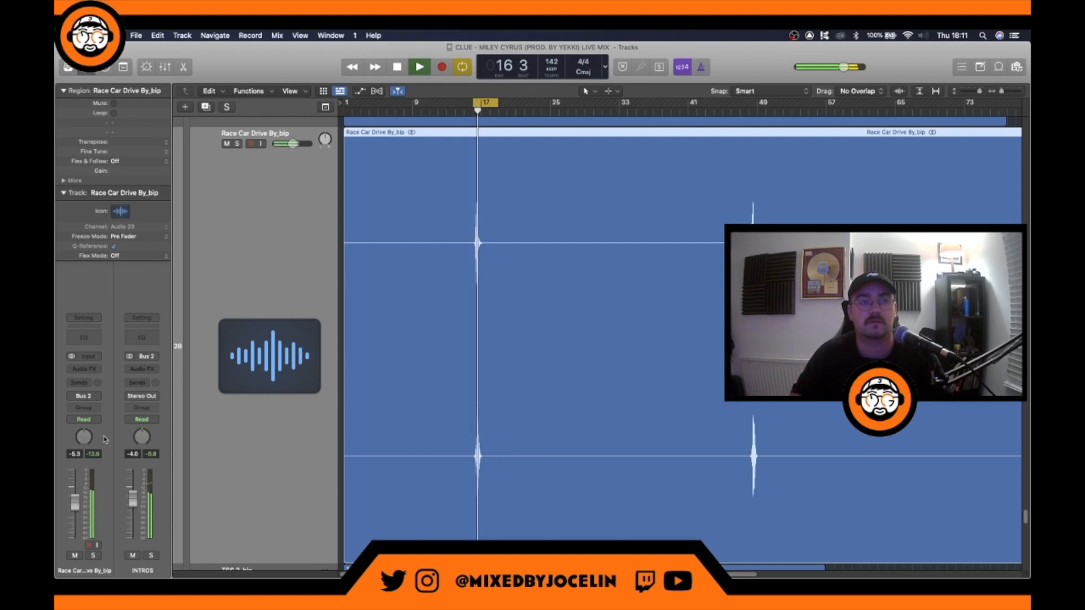
Add a Channel EQ to Race Car Drive By_bip with a 110 Hz low cut, +1.8 dB shelf at 4360 Hz, and 18300 Hz high cut
key(ctrl+e)
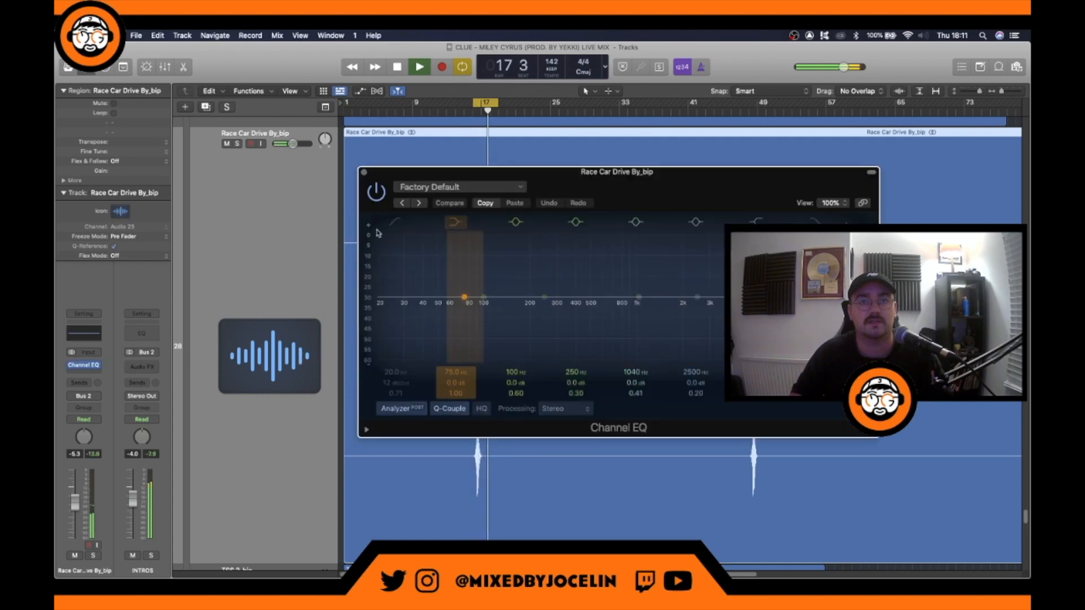
click(396, 223)
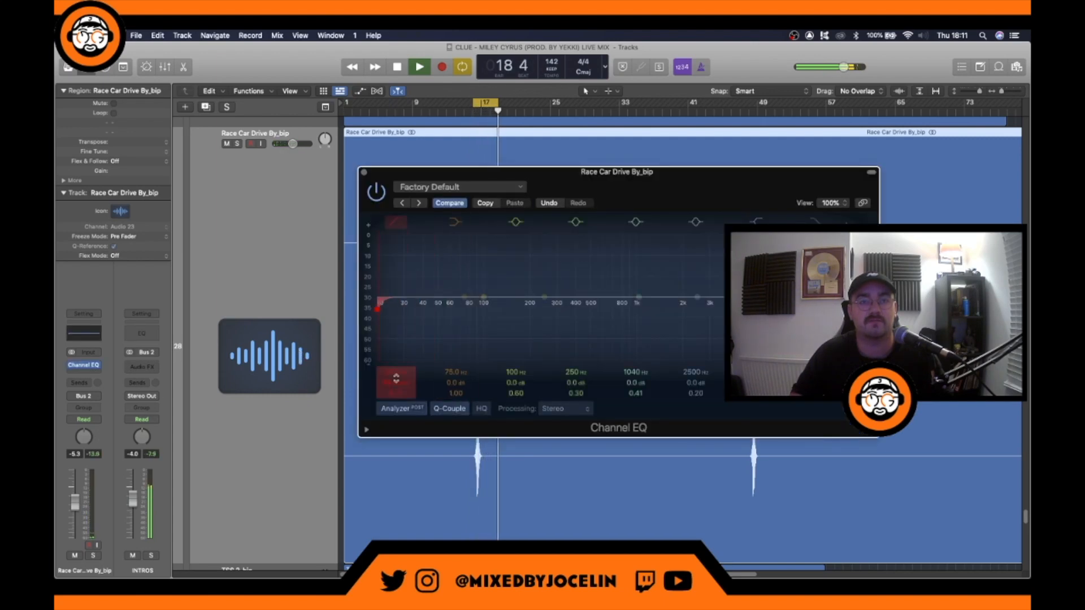
drag(387, 315, 488, 324)
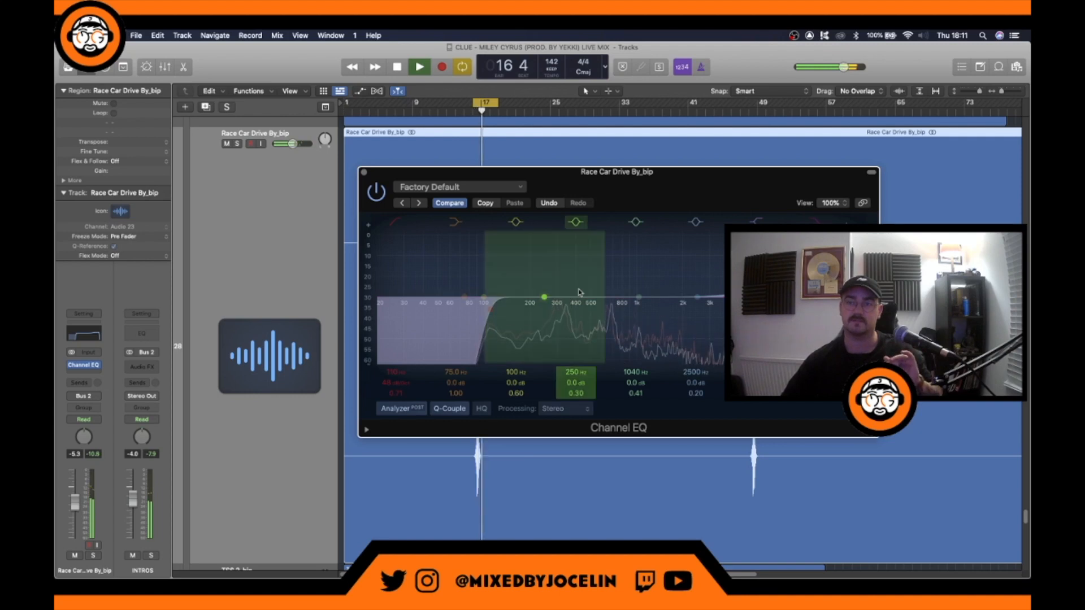
Solo Race Car Drive By_bip to audition its equalised sound on its own, and close its EQ
click(92, 555)
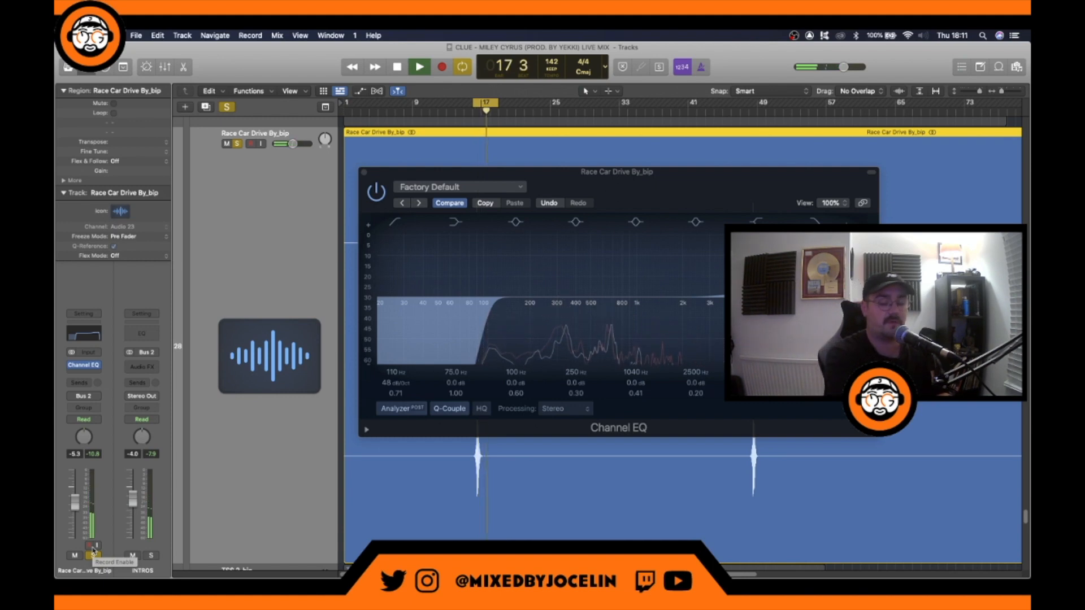
key(space)
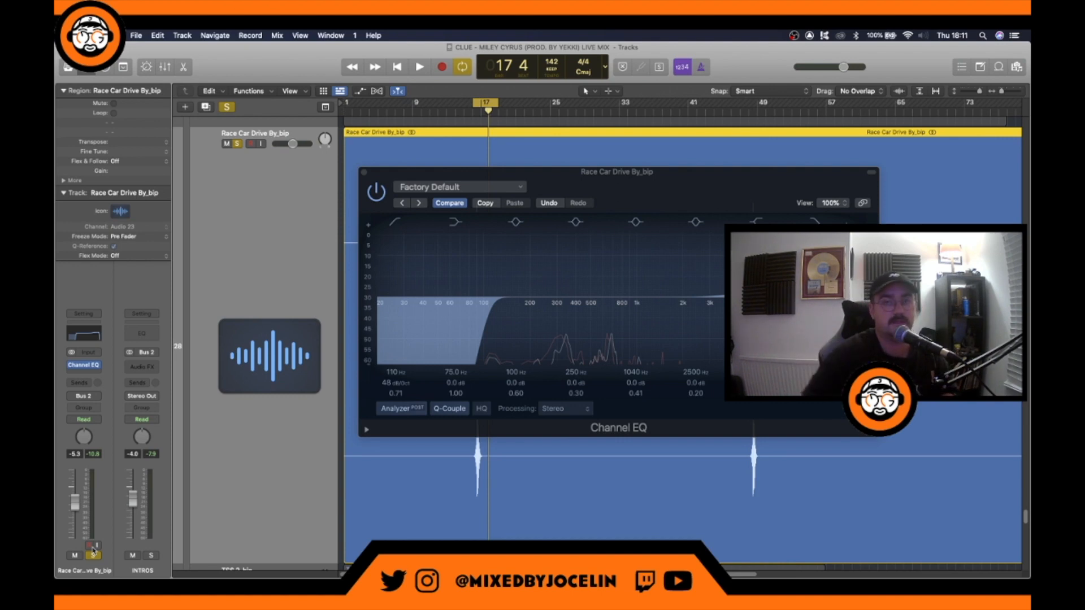
drag(651, 174, 371, 170)
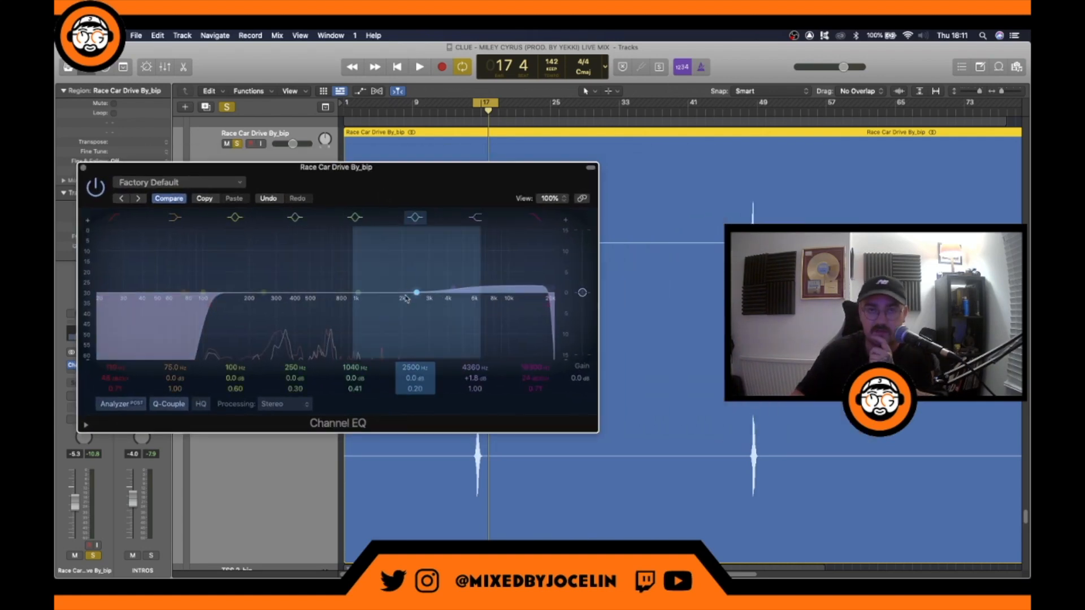
drag(330, 183, 360, 173)
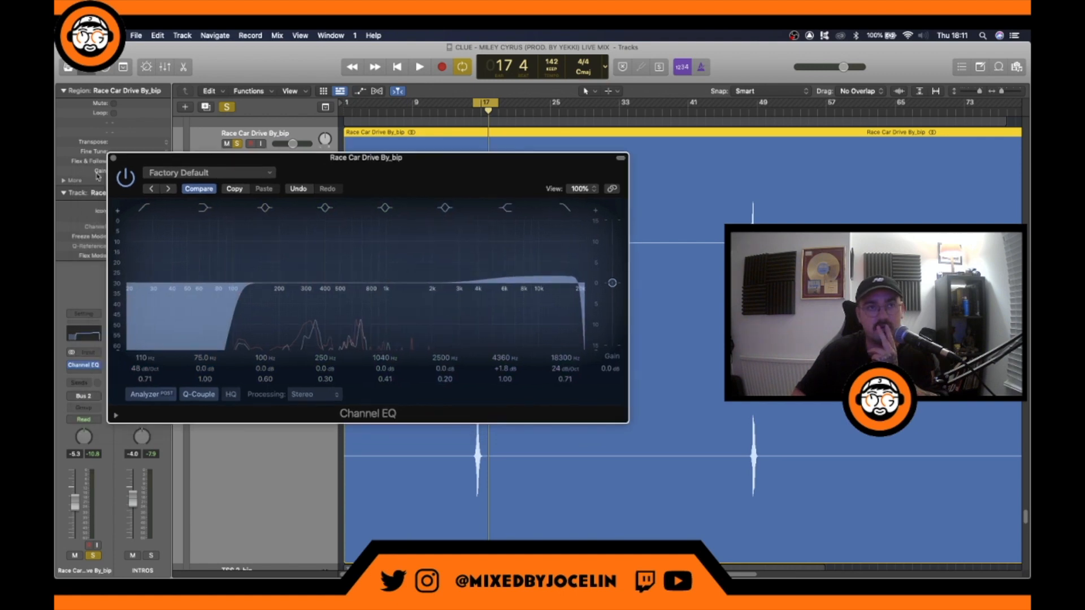
click(111, 159)
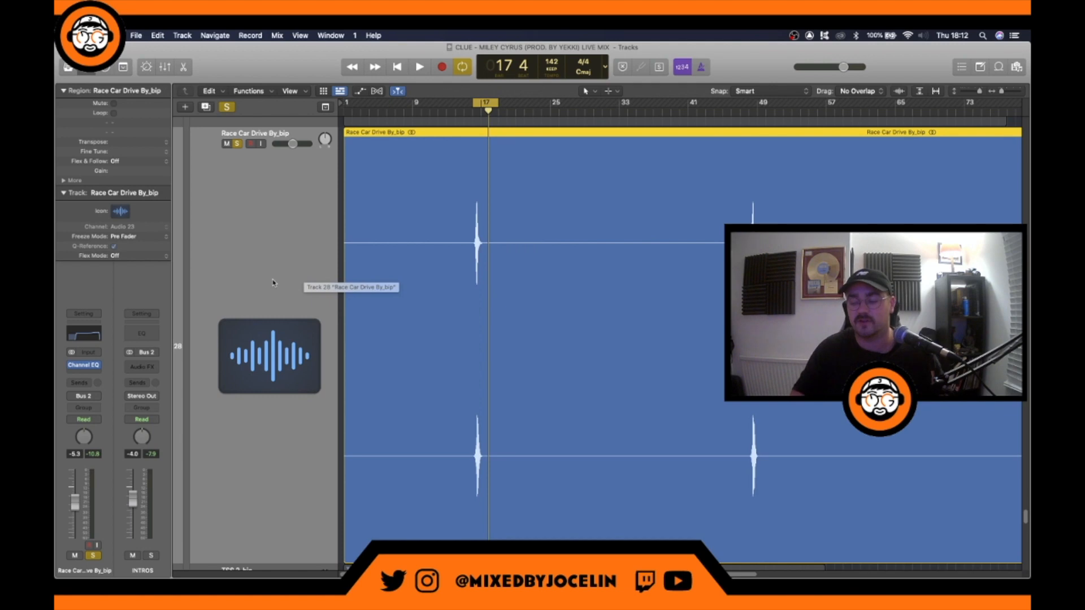
Clear all solos and loop the second hit of TSS 2_bip from about bar 19 to bar 27
click(478, 104)
scroll(233, 322, down, 5)
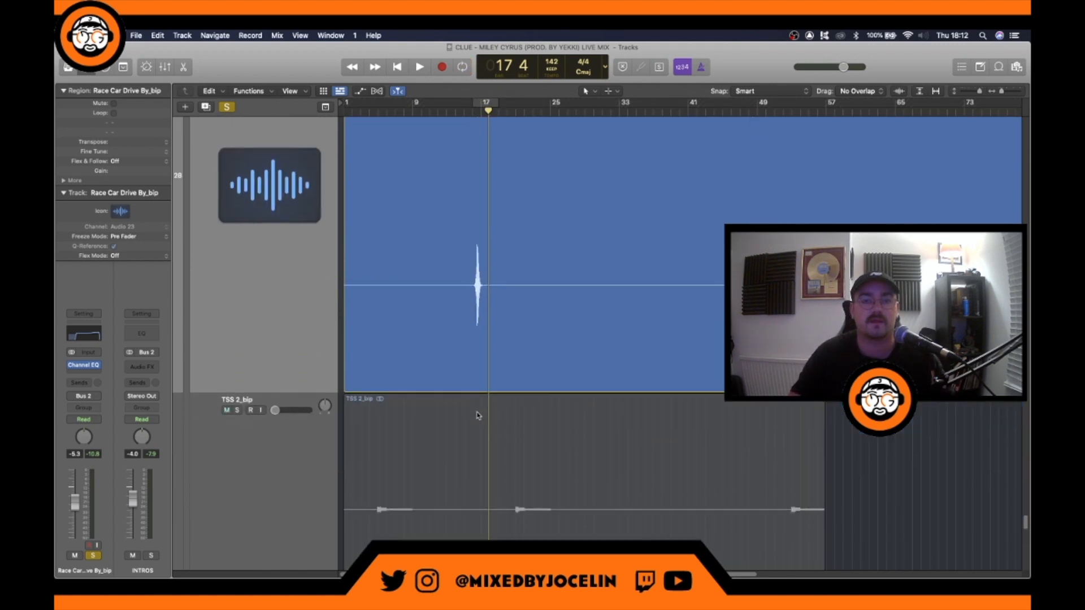
click(237, 370)
scroll(477, 340, down, 4)
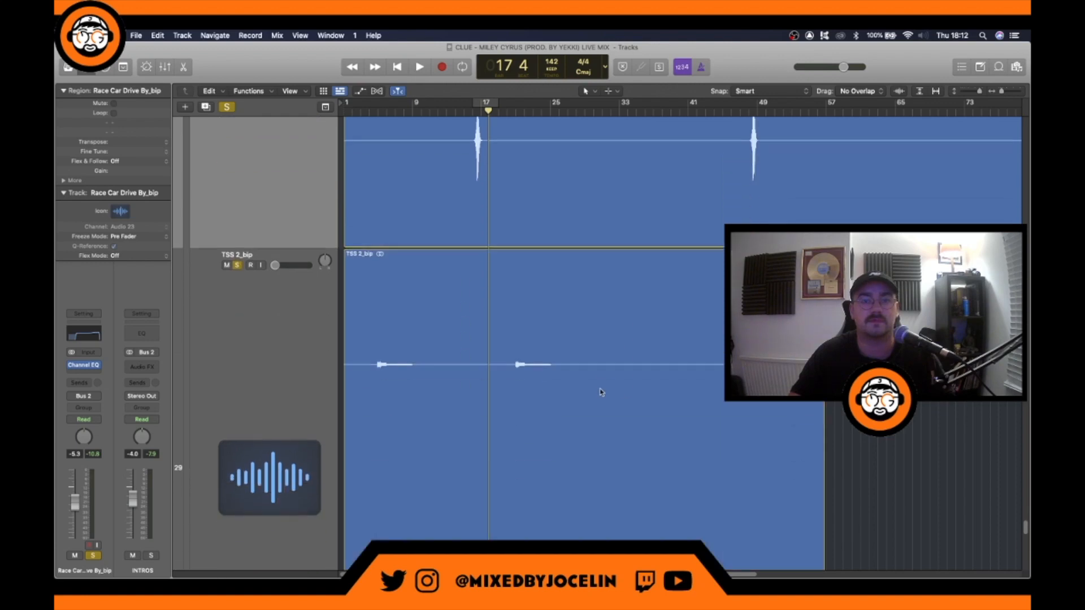
click(226, 106)
drag(499, 109, 556, 112)
key(space)
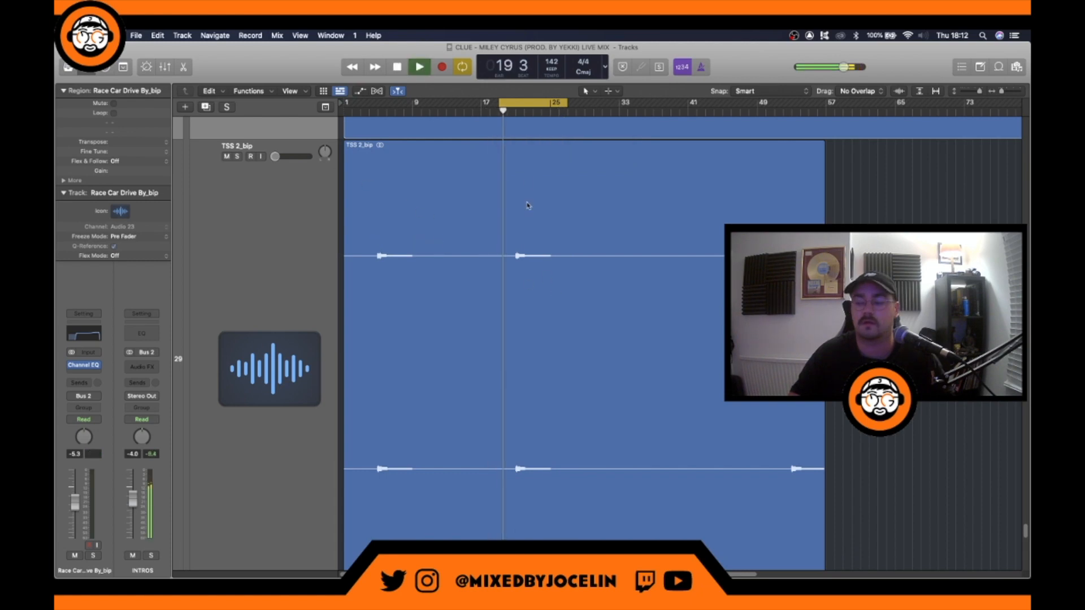
Add a Channel EQ to TSS 2_bip with a steeper low cut, a +3.0 dB boost at 1060 Hz, and a high cut
click(226, 267)
click(94, 338)
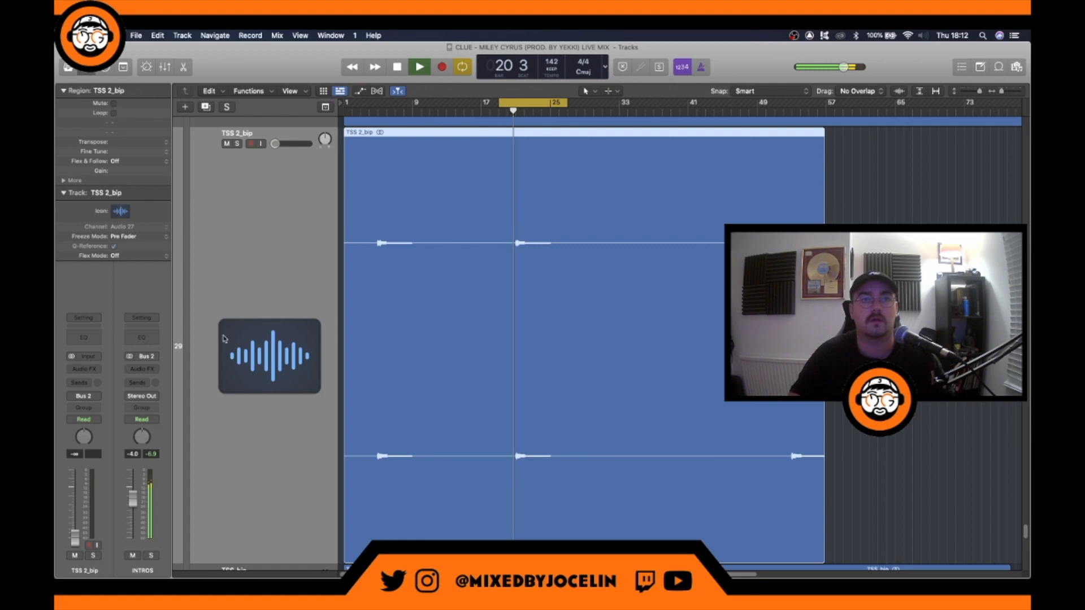
drag(668, 182, 381, 156)
click(108, 197)
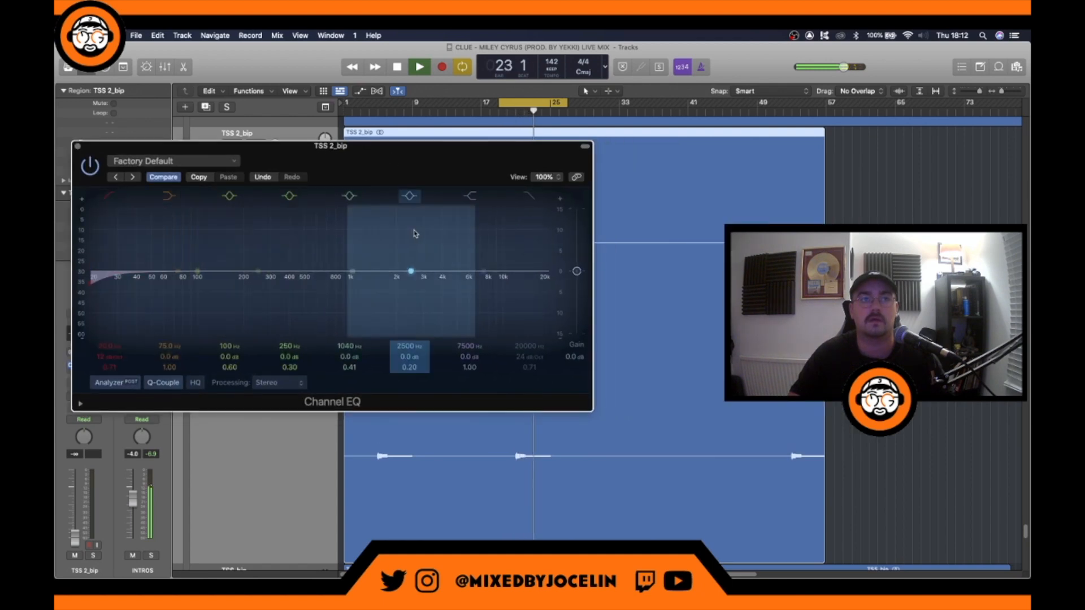
key(space)
drag(160, 273, 247, 298)
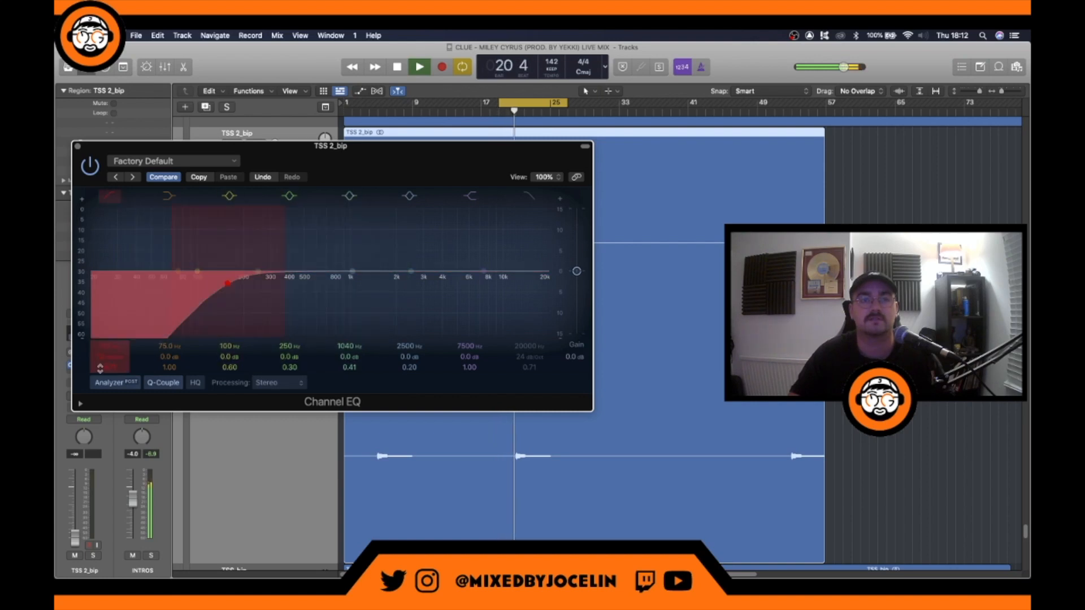
drag(109, 357, 109, 346)
drag(352, 271, 353, 258)
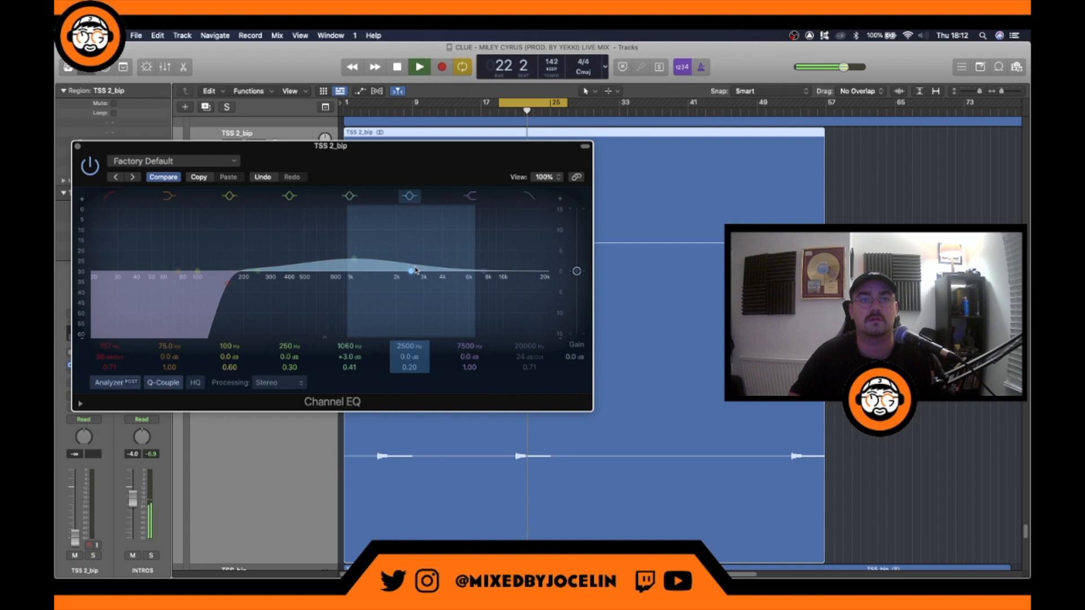
click(522, 339)
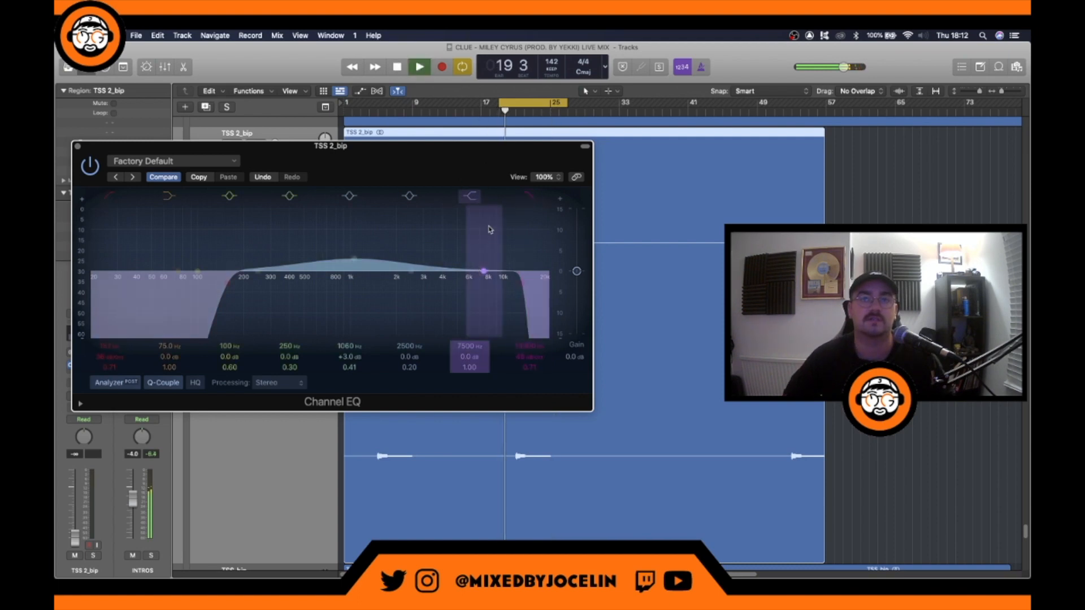
click(79, 148)
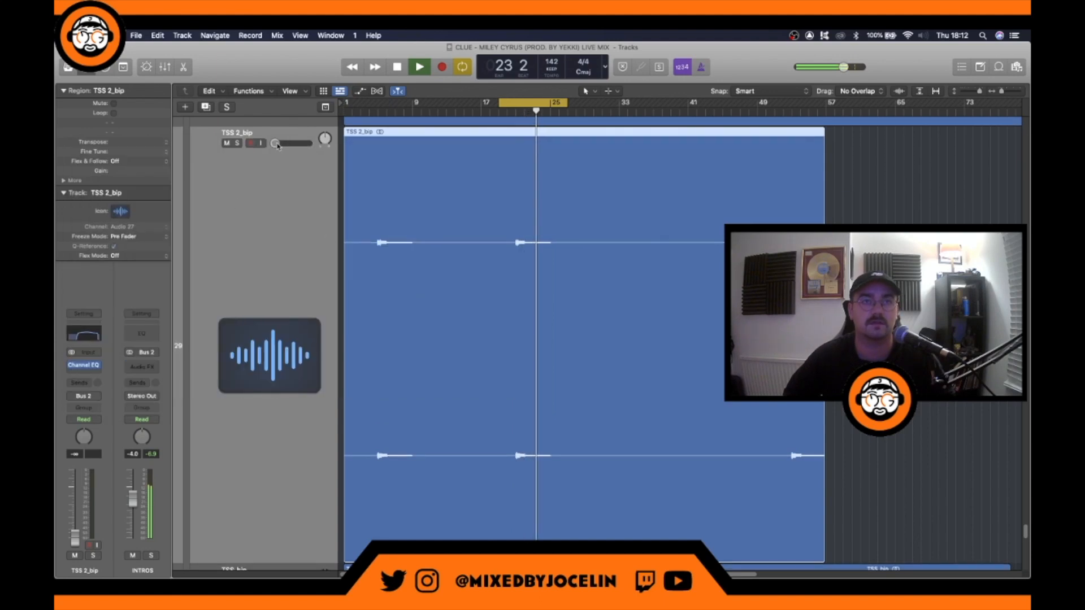
Set TSS 2_bip's volume to -7.0 dB and refine its EQ to +3.5 dB at 1030 Hz and +0.9 dB at 2580 Hz
drag(274, 143, 290, 143)
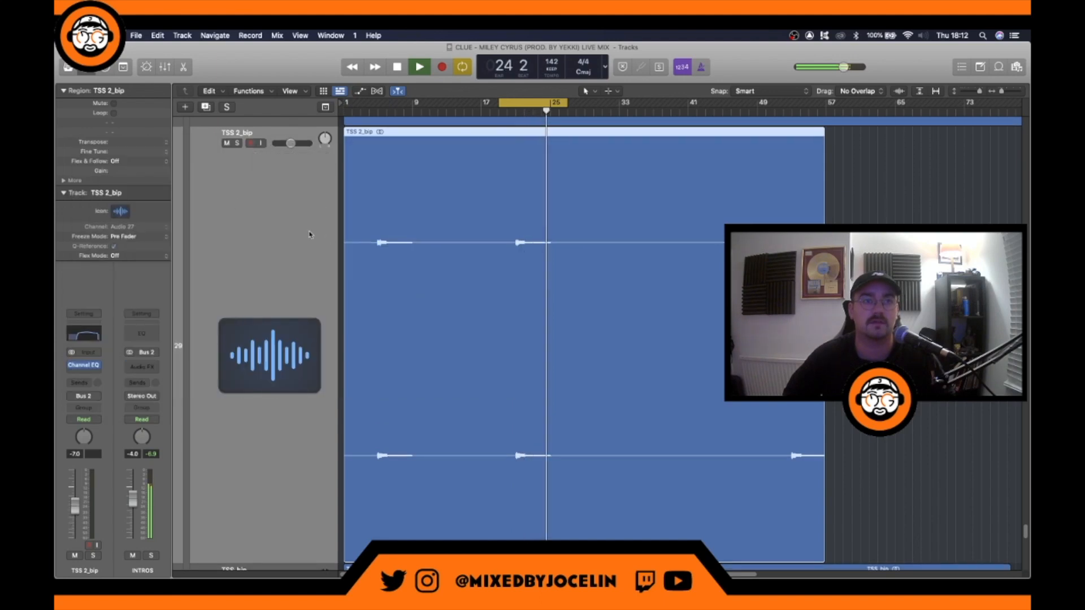
click(93, 334)
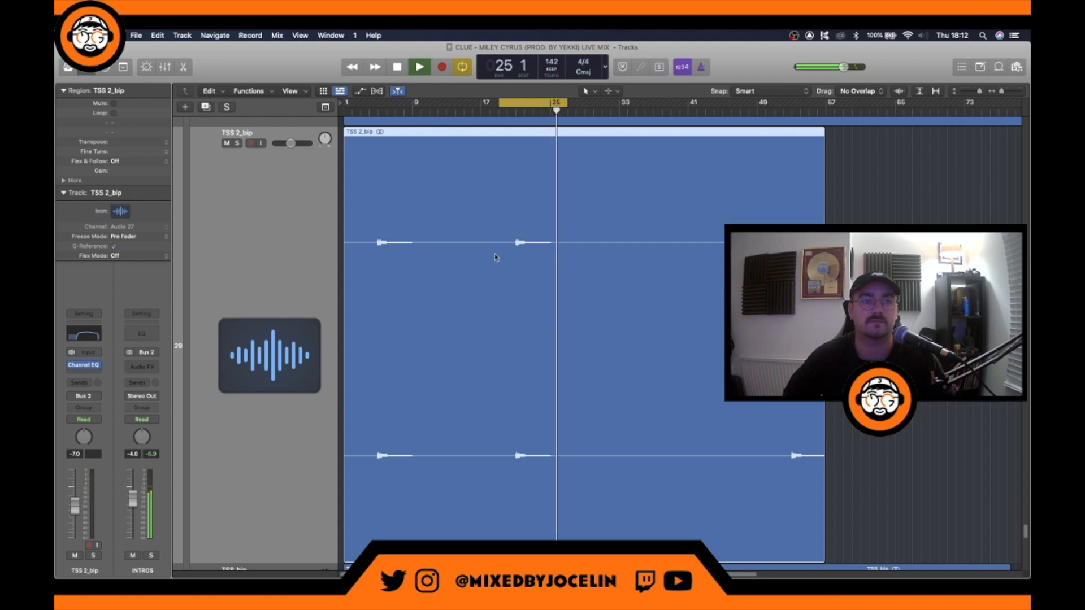
key(space)
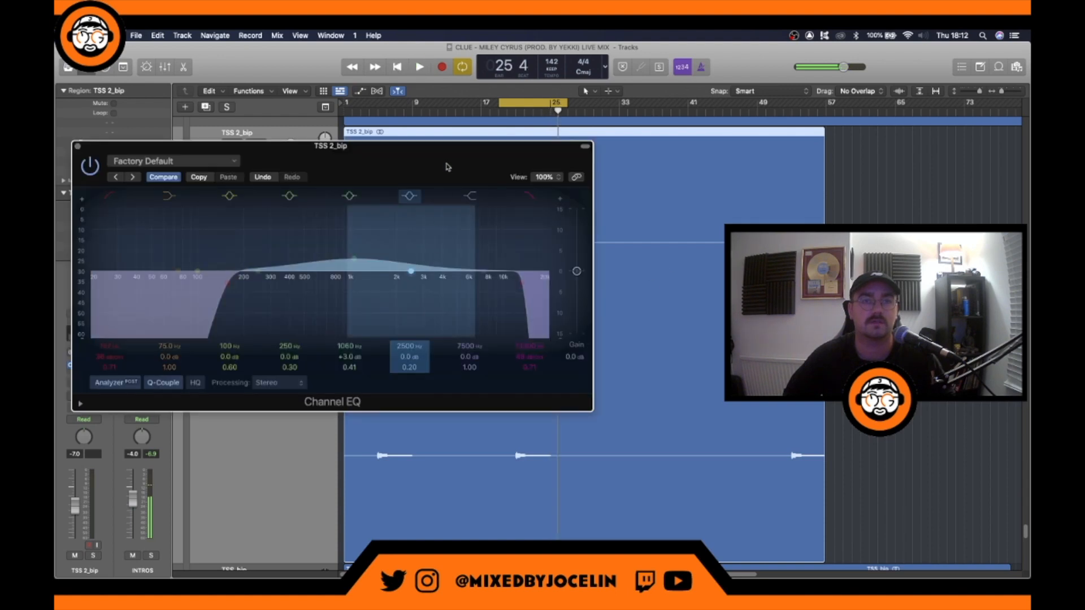
key(space)
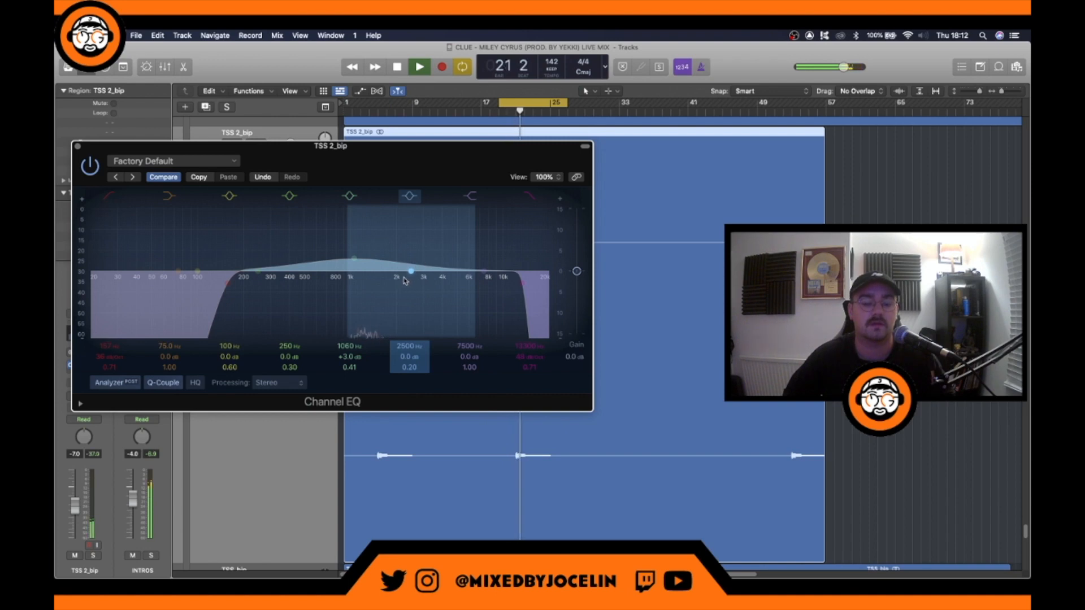
drag(354, 259, 352, 256)
drag(400, 292, 402, 285)
key(space)
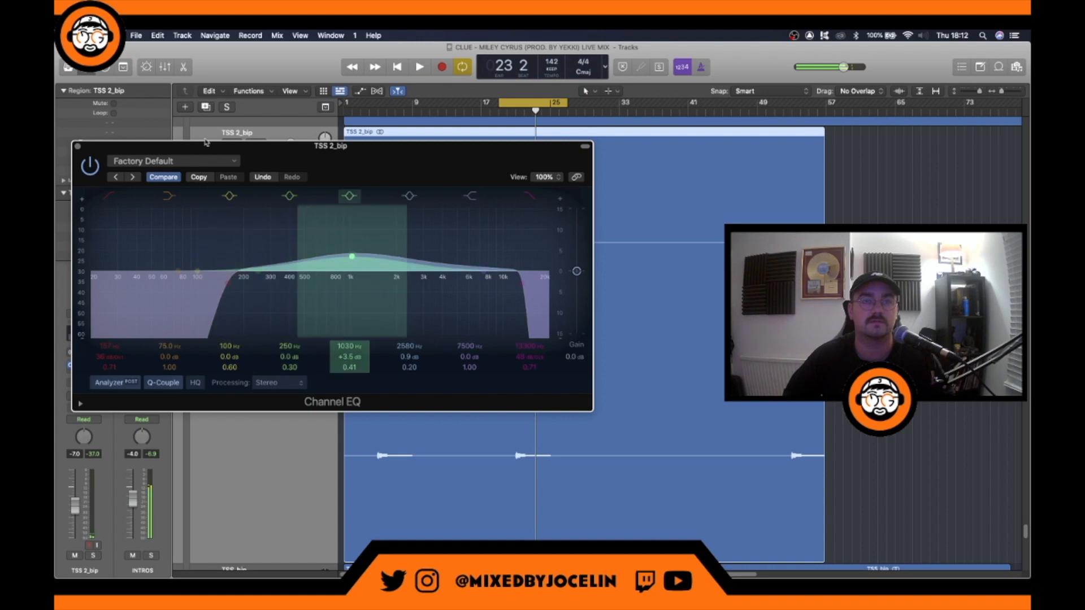
key(space)
key(super+w)
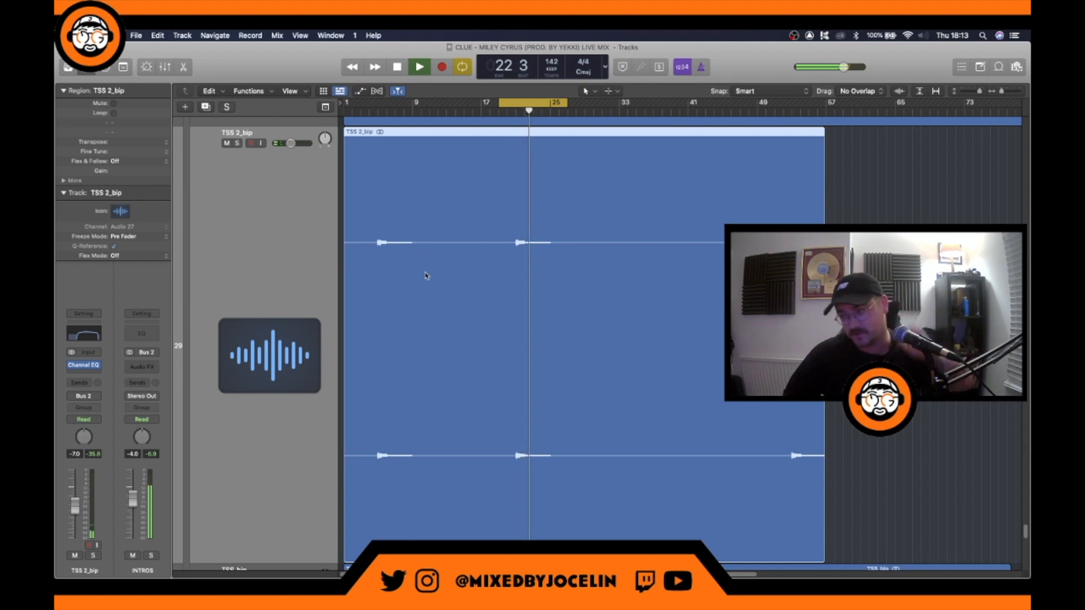
Loop the second hit of TSS_bip from about bar 44 to bar 48 and raise the track's volume to -4.0 dB
scroll(520, 367, down, 5)
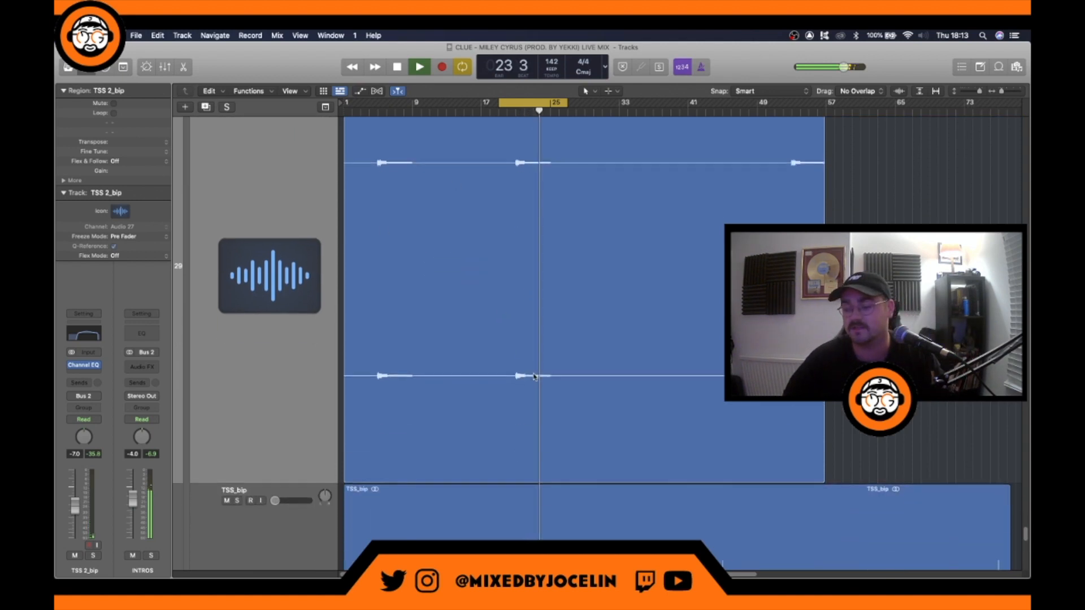
scroll(535, 377, down, 5)
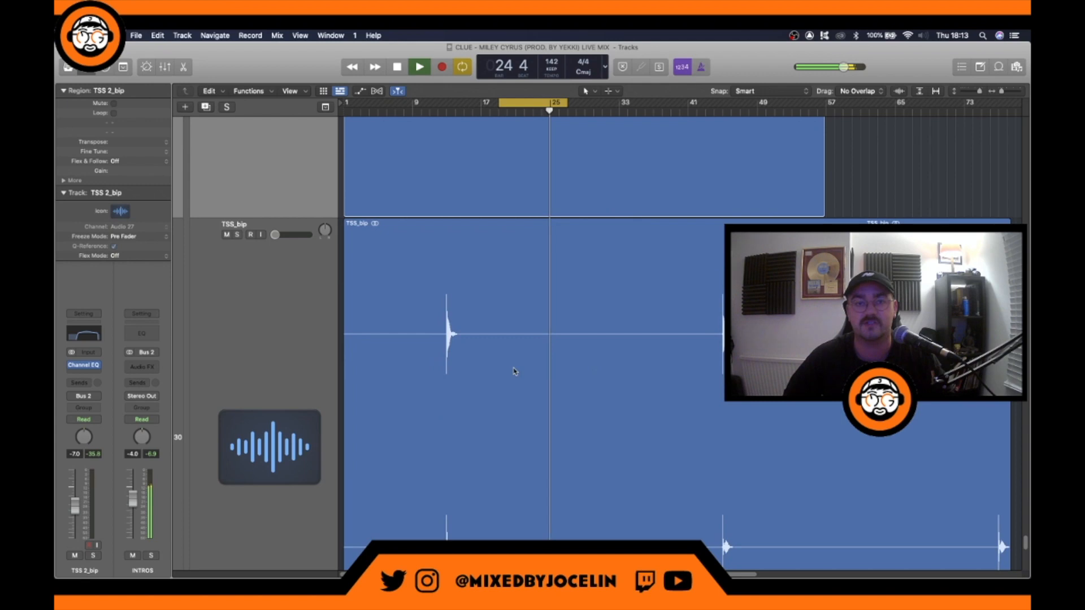
click(522, 100)
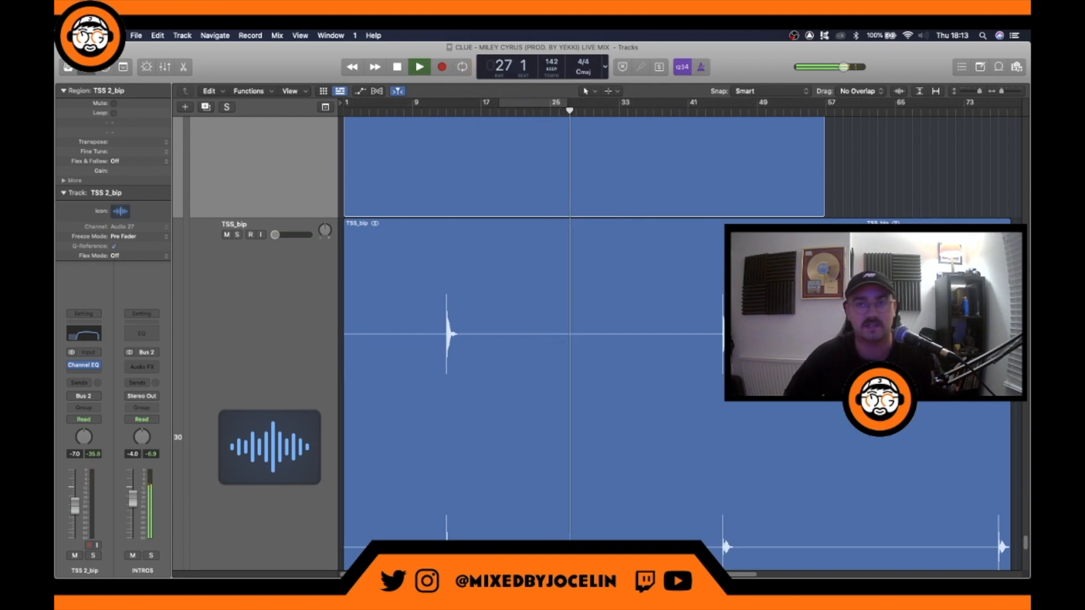
drag(715, 105, 749, 106)
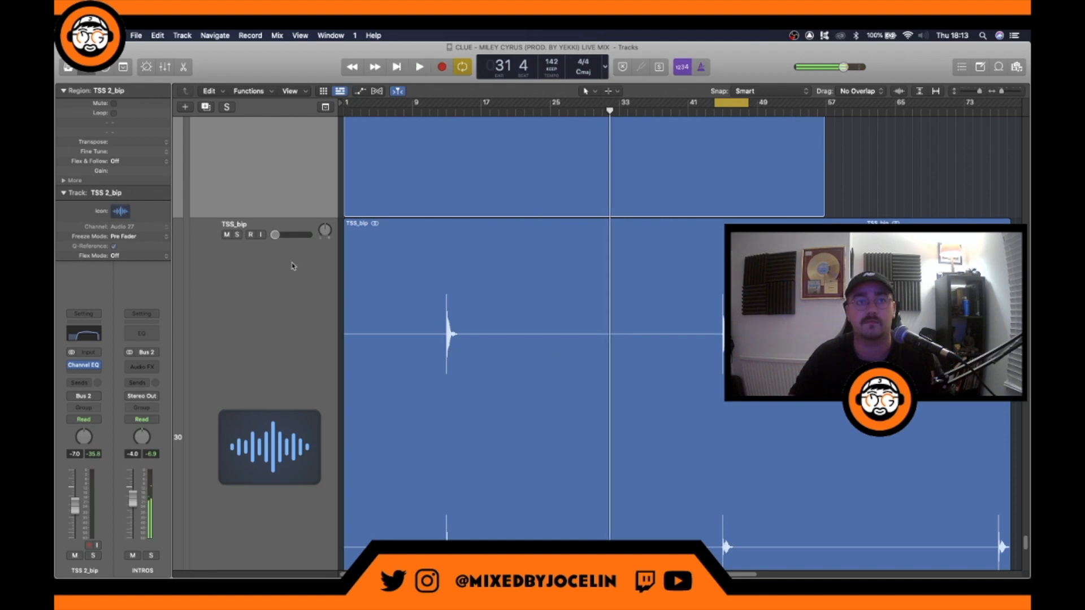
key(space)
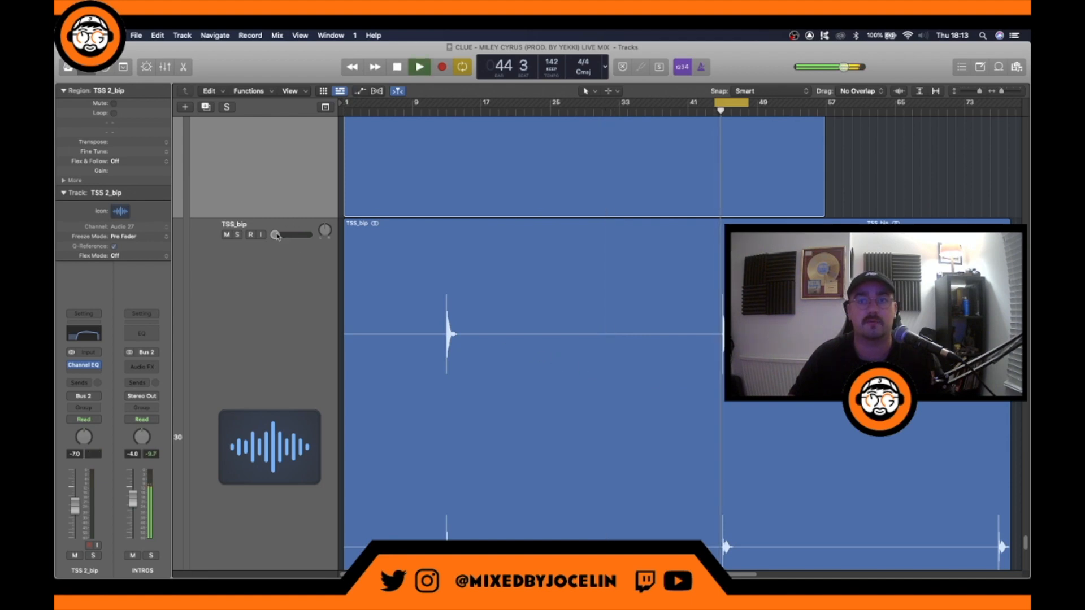
drag(276, 235, 285, 235)
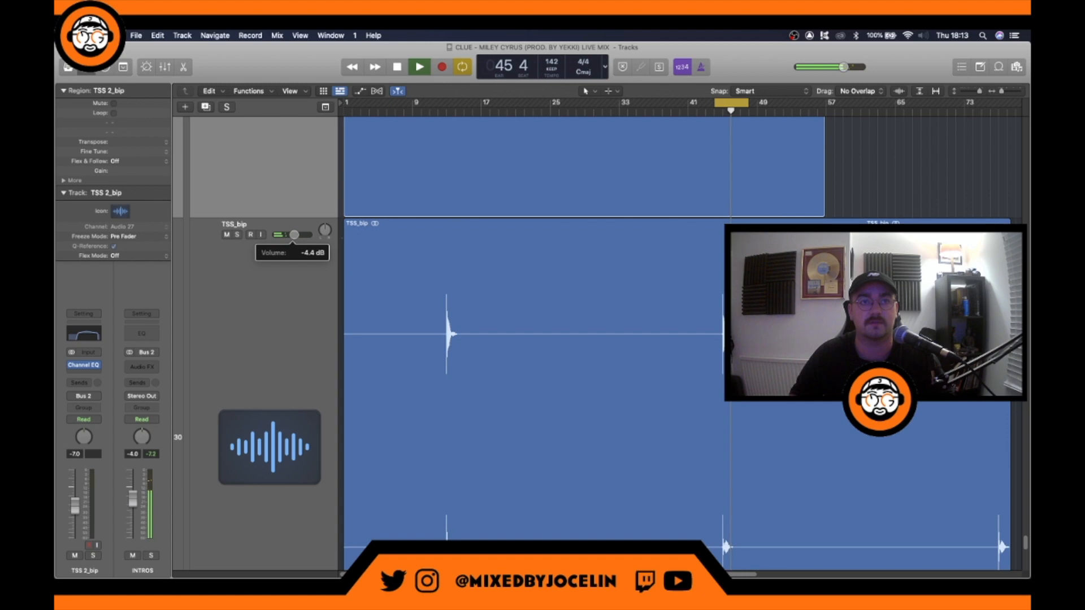
click(946, 145)
Try to move the TSS 2_bip track into the DRUMS stack between HAT_bip_1 and OH_bip
key(z)
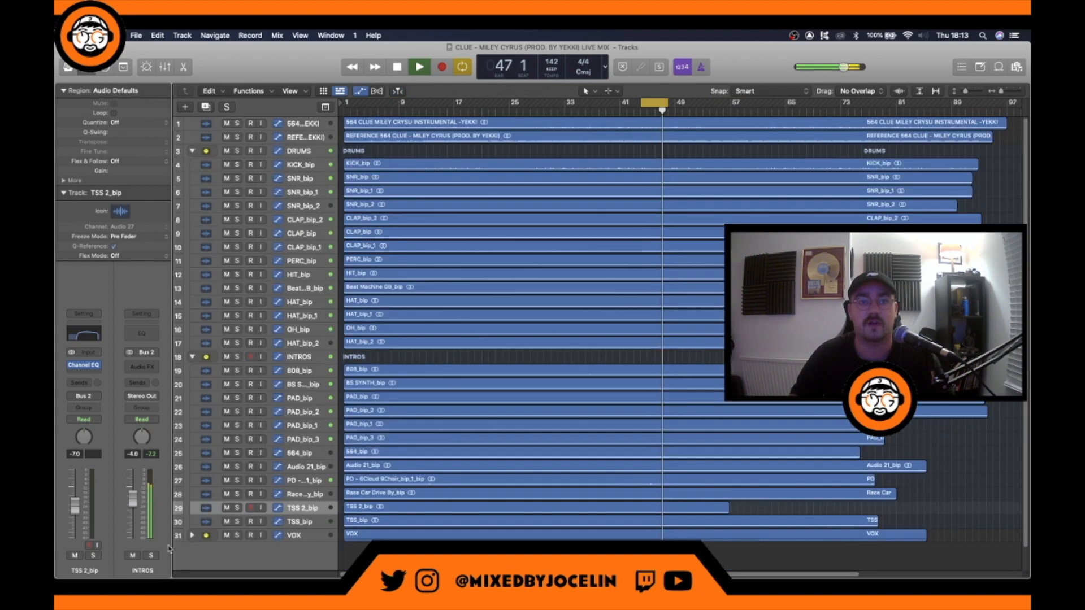
drag(311, 509, 310, 337)
key(z)
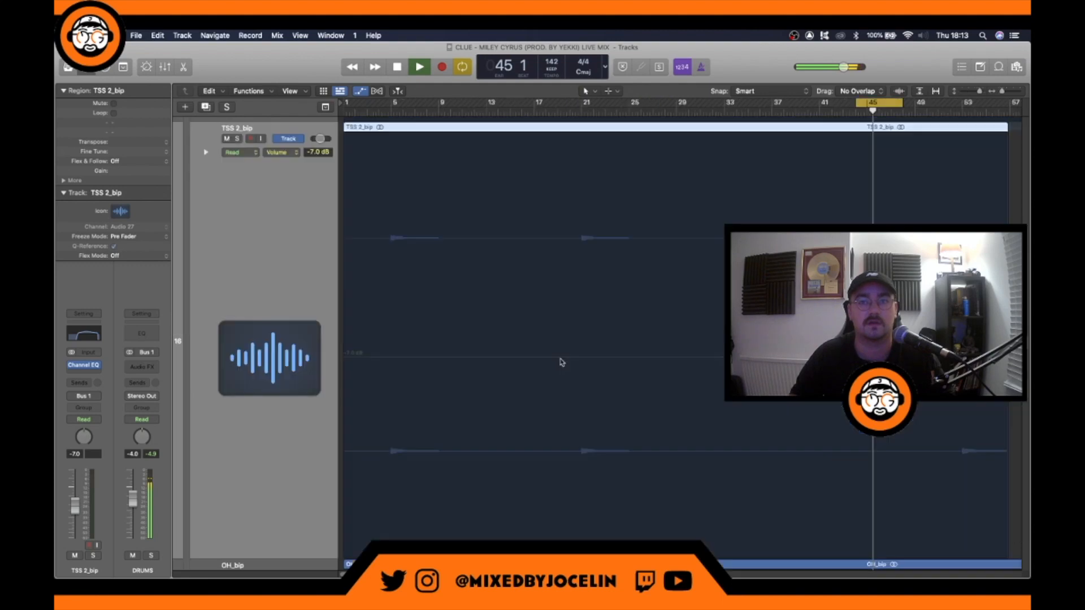
key(z)
key(z)
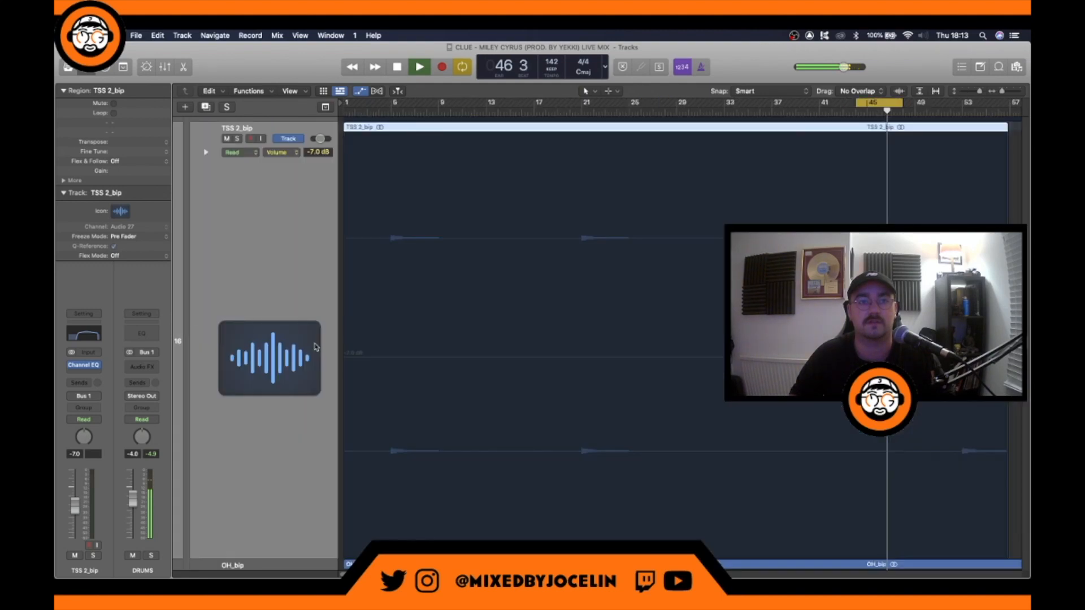
key(z)
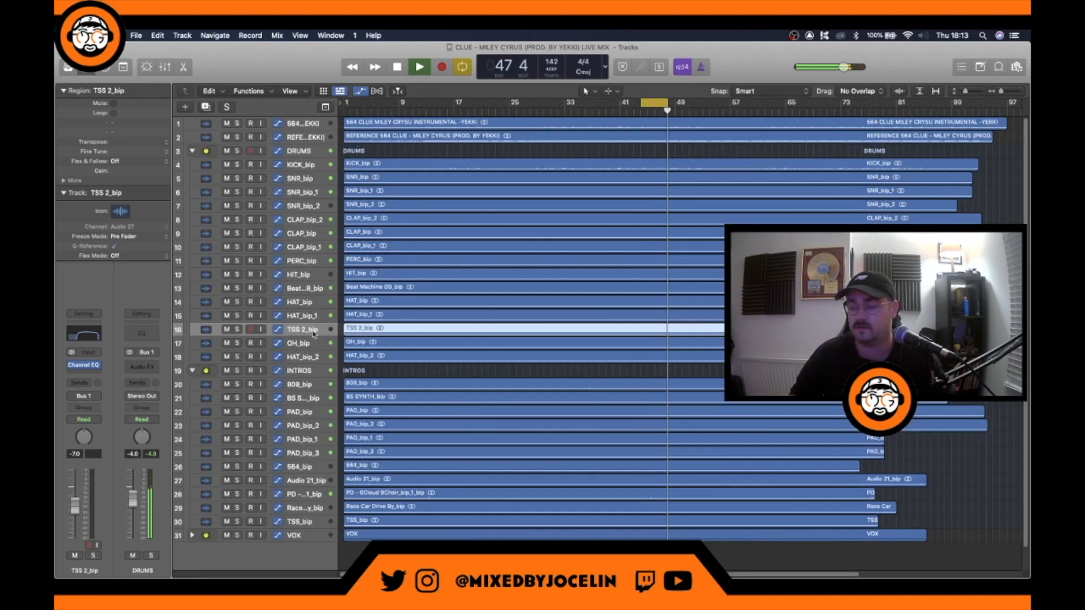
key(z)
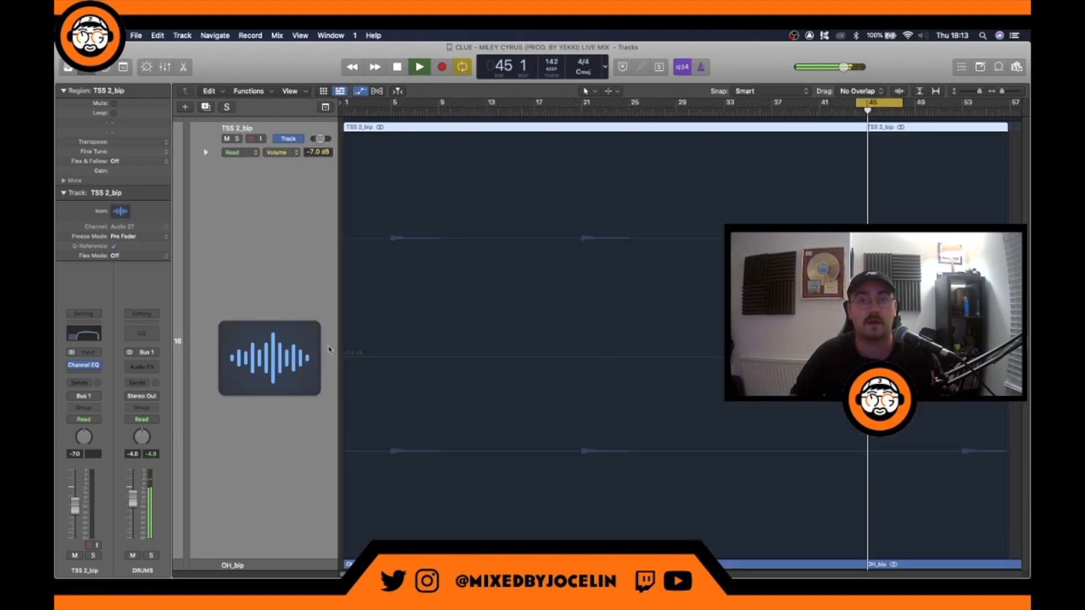
key(z)
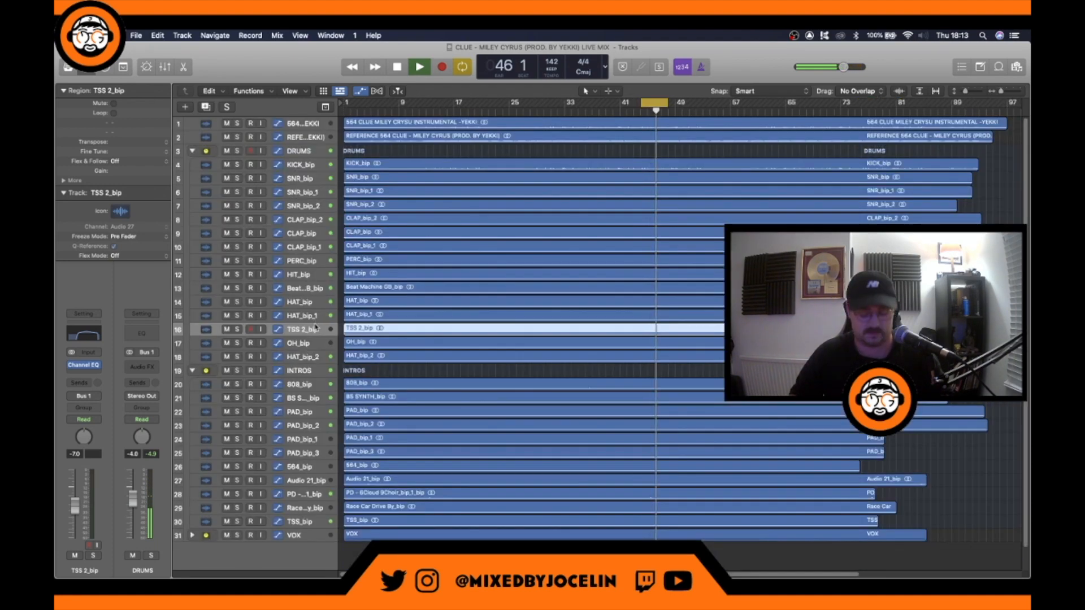
key(z)
key(z)
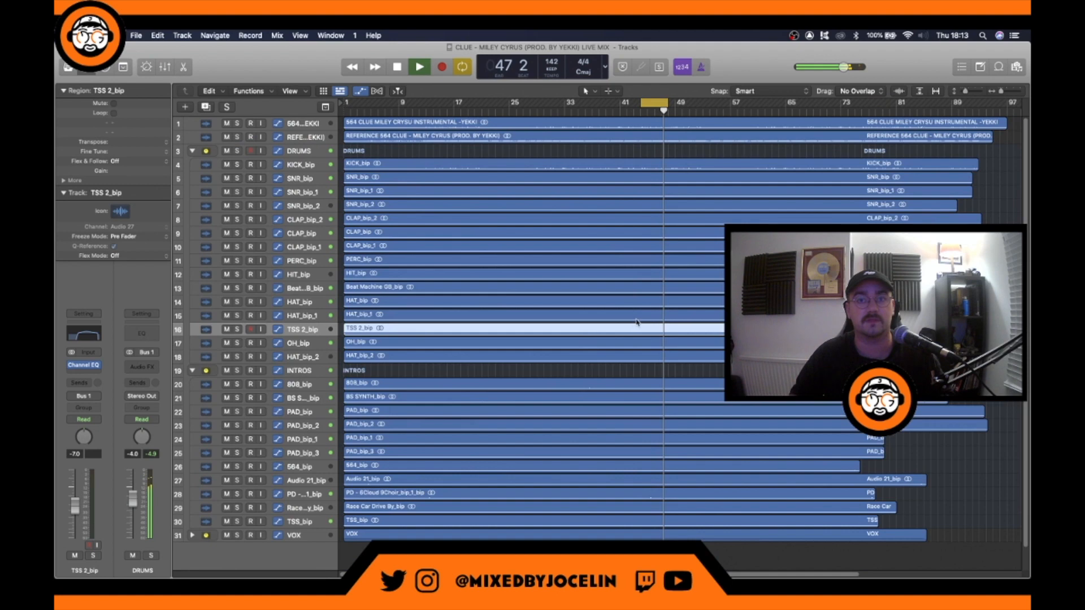
key(z)
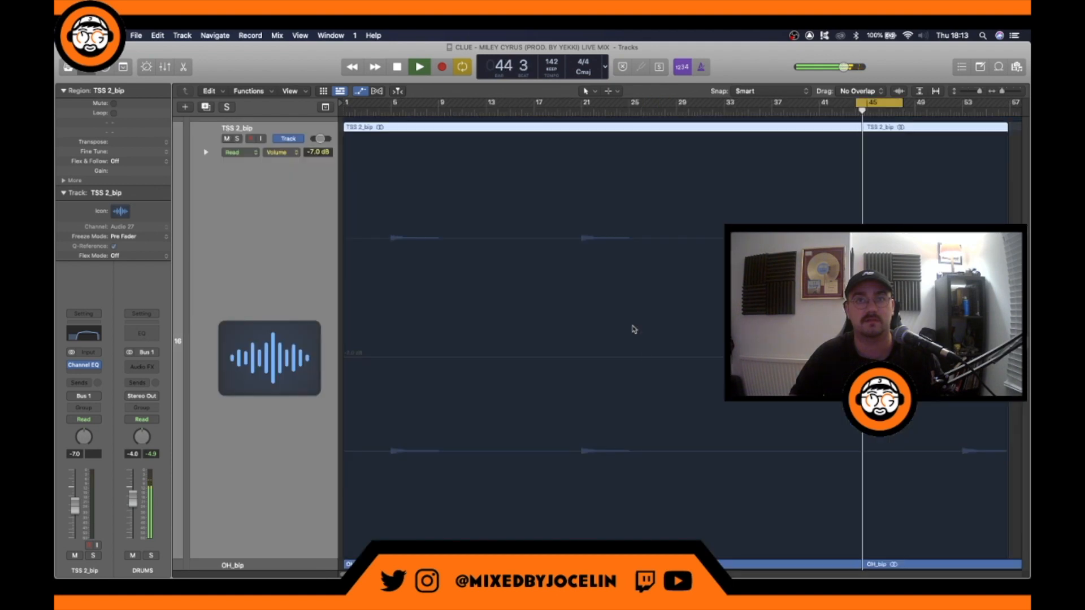
key(z)
Move the TSS_bip track into the DRUMS stack between HAT_bip_1 and OH_bip, and hide the track automation
drag(306, 373, 323, 322)
key(z)
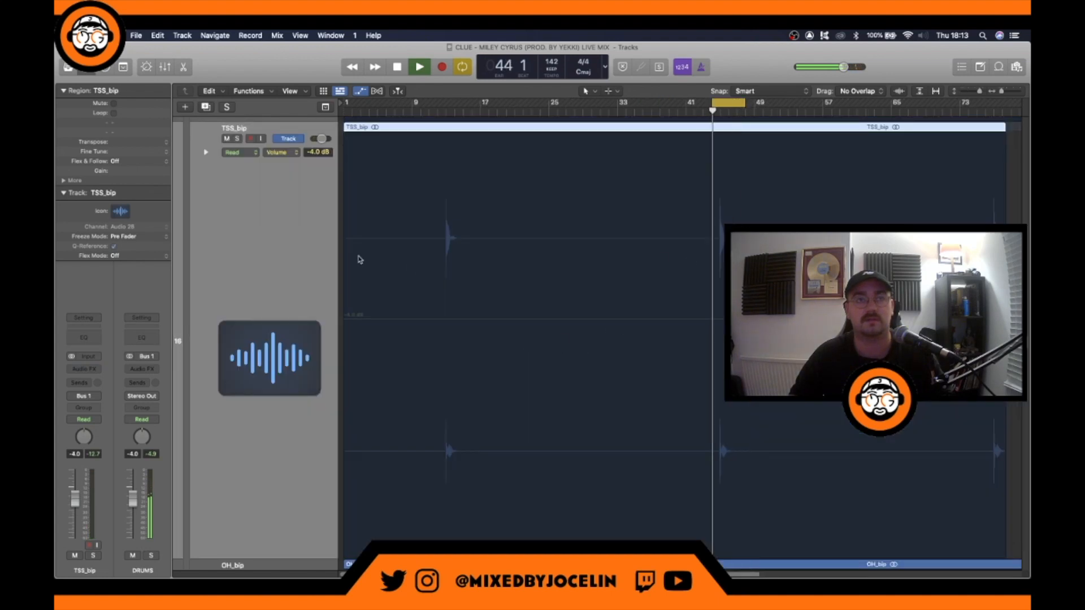
key(a)
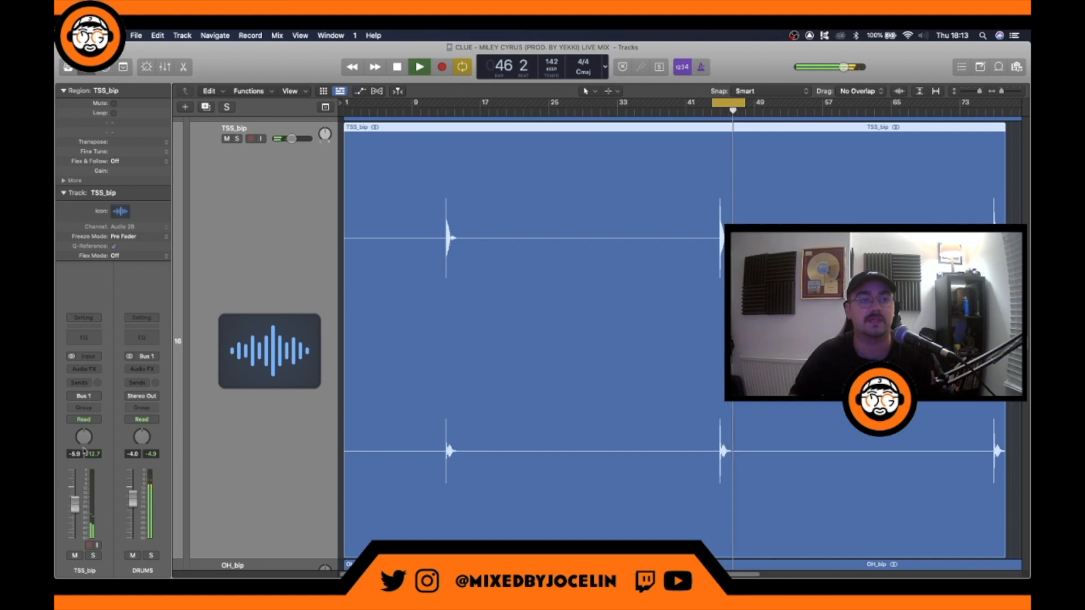
Lower TSS_bip to -5.9 dB and give it a Channel EQ with a 680 Hz, 48 dB/oct low cut and +0.8 dB at 2640 Hz
click(90, 338)
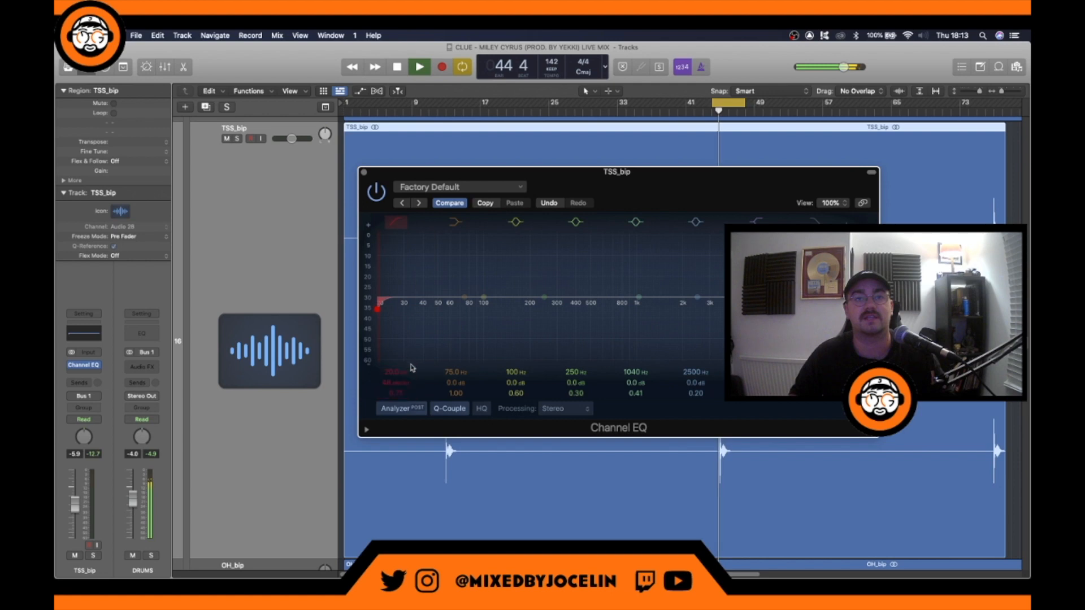
drag(404, 339, 640, 336)
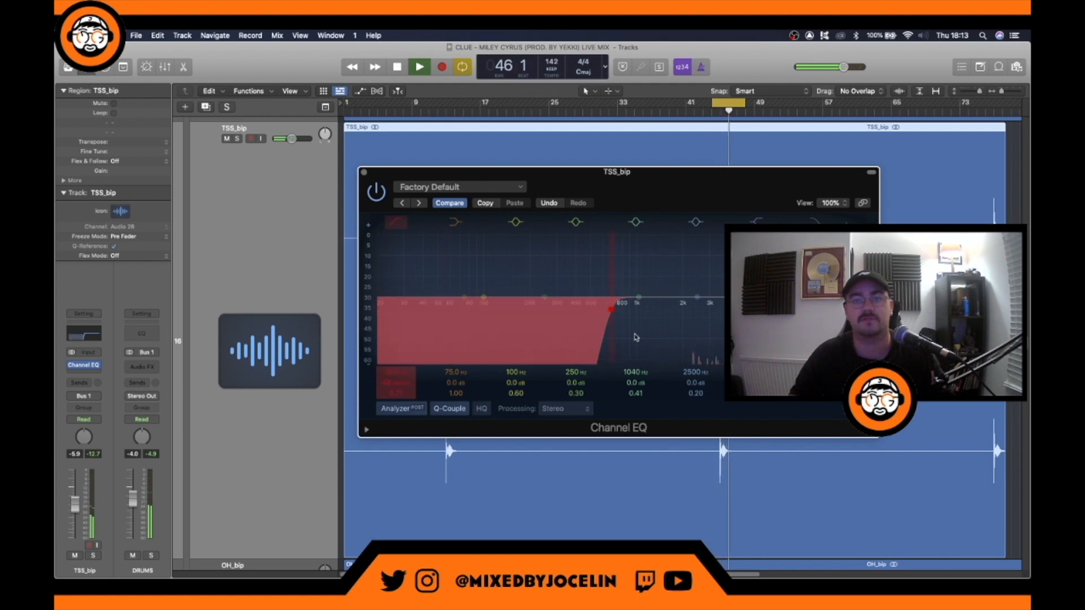
drag(698, 298, 700, 294)
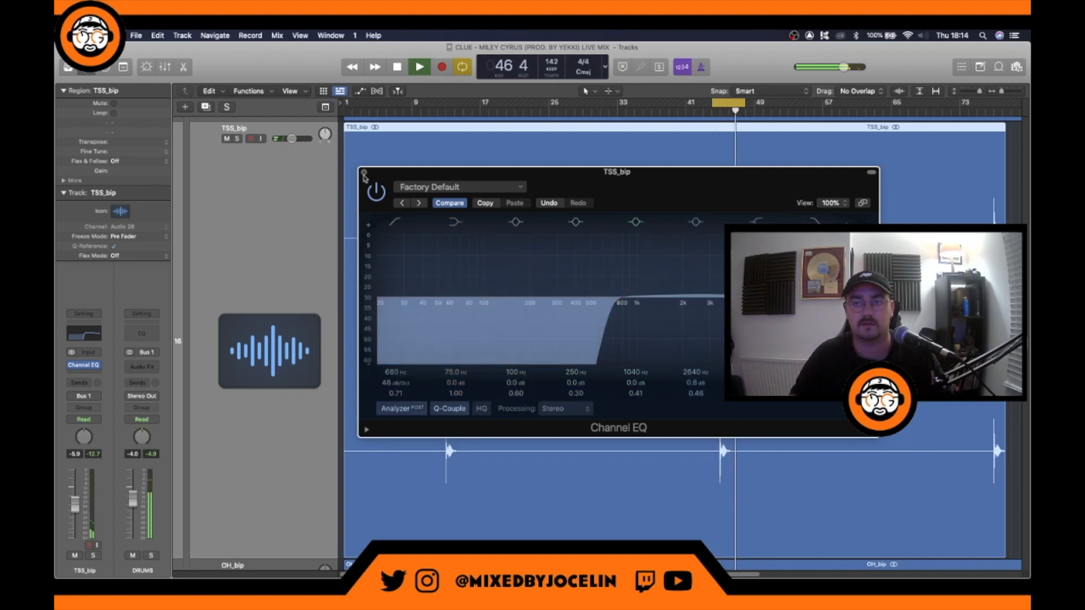
click(364, 172)
Examine the last effect tracks close up around the looped bars and select TSS 2_bip
scroll(565, 339, down, 5)
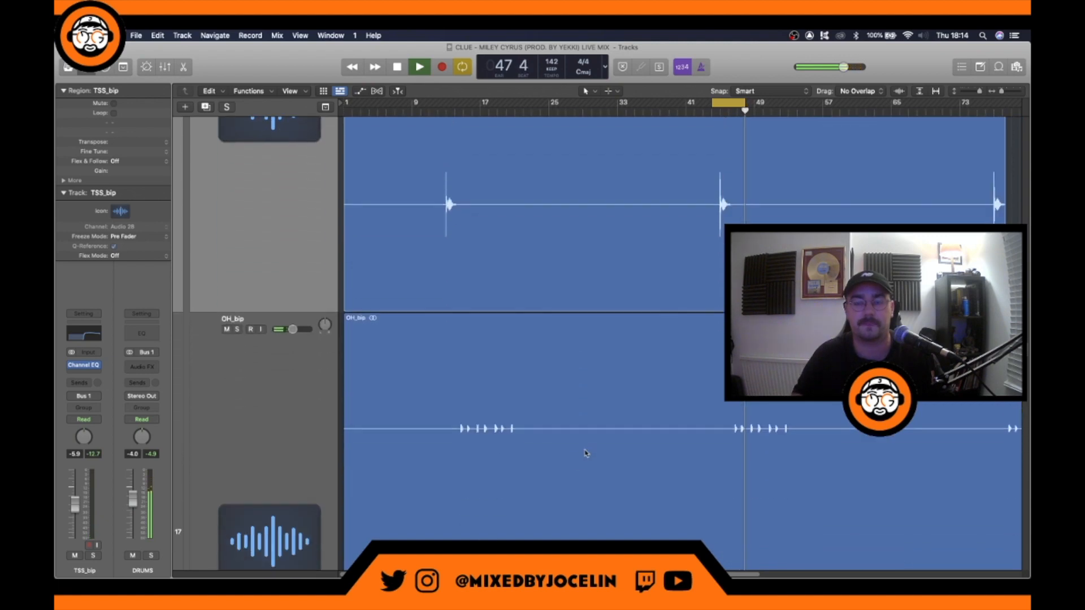
key(z)
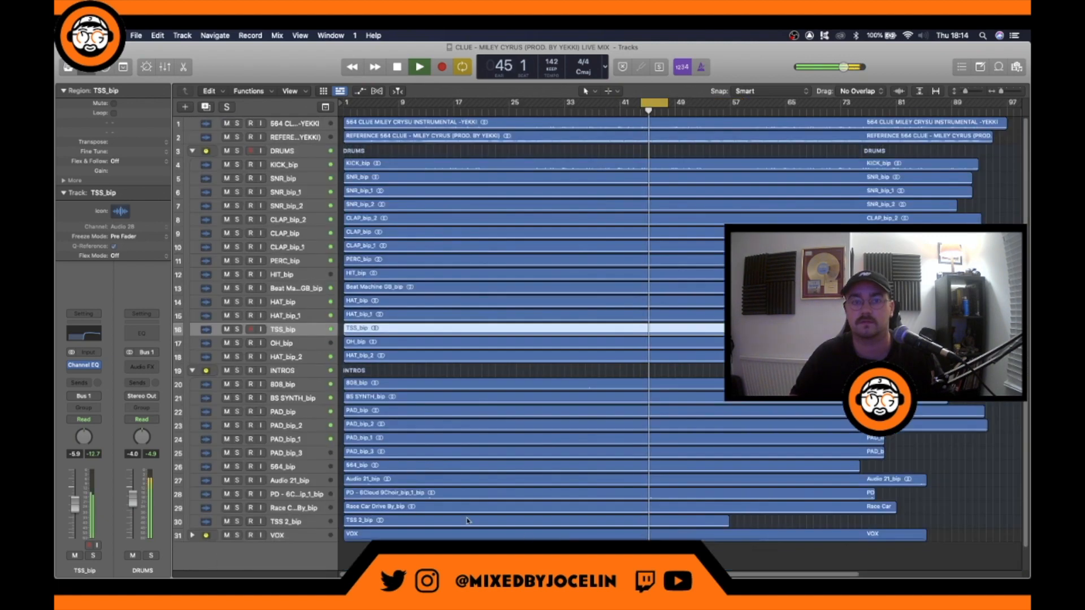
drag(791, 516, 714, 491)
key(z)
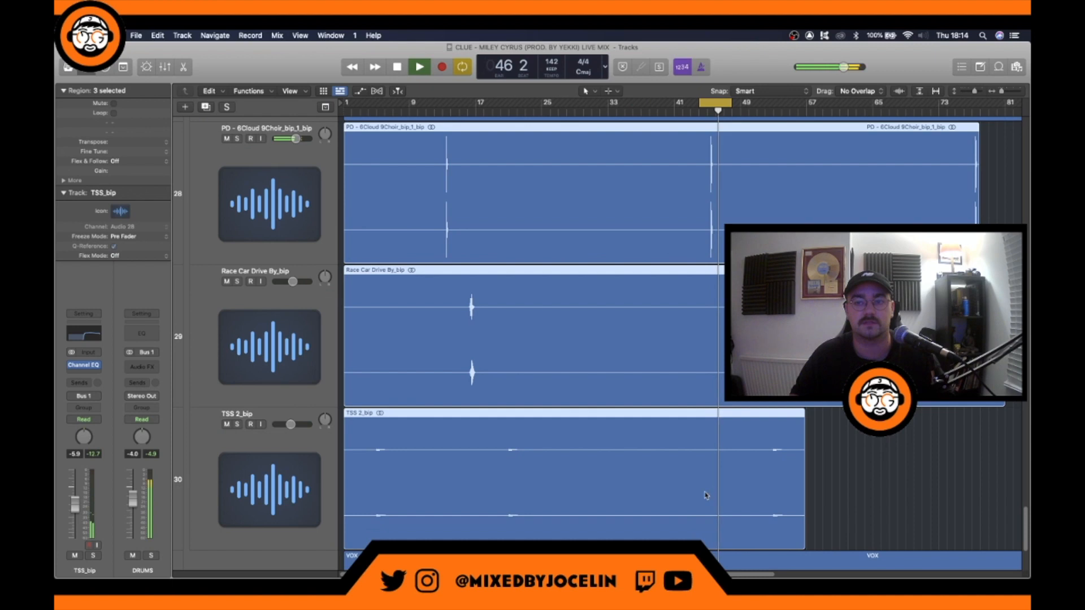
click(196, 473)
scroll(196, 473, down, 3)
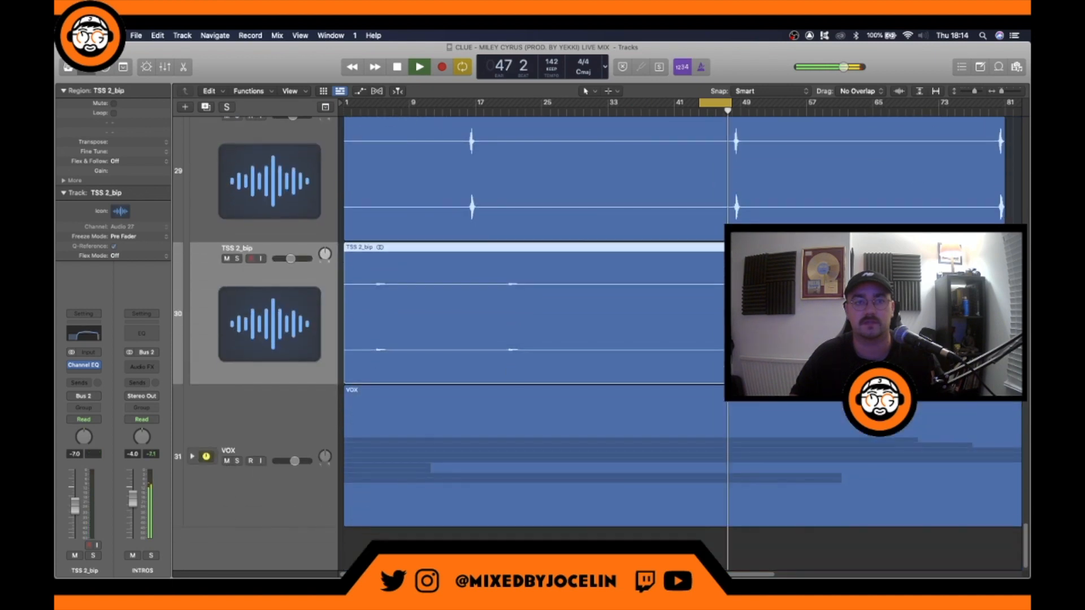
Show all tracks again, turn off the cycle range and play the song from the beginning
key(z)
key(c)
key(space)
key(Return)
key(space)
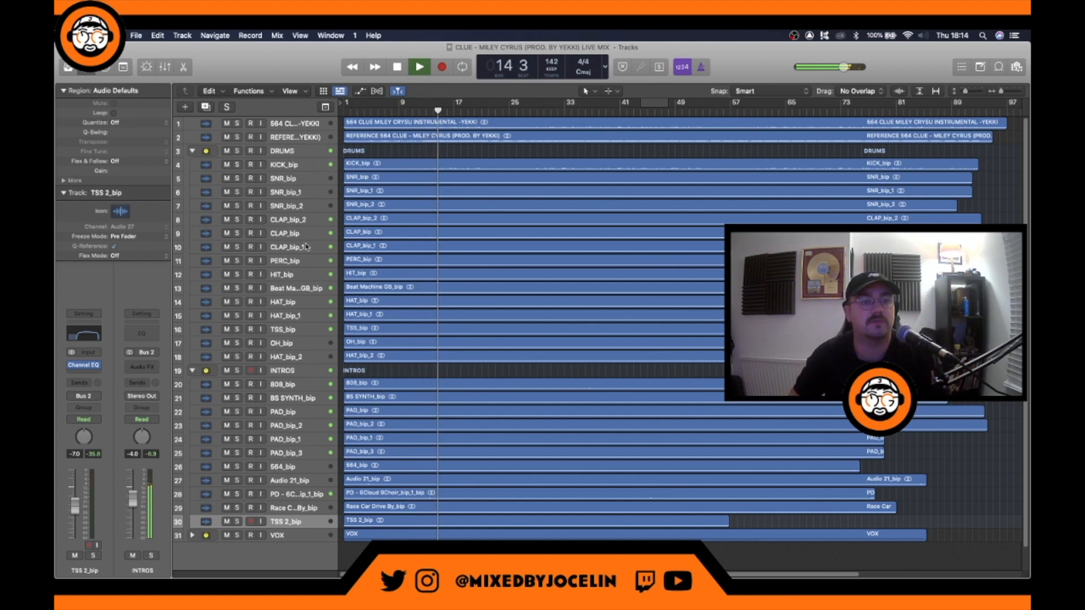
Open the mixer, collapse the INTROS and DRUMS stacks so only the stack channels show, and stop playback
key(x)
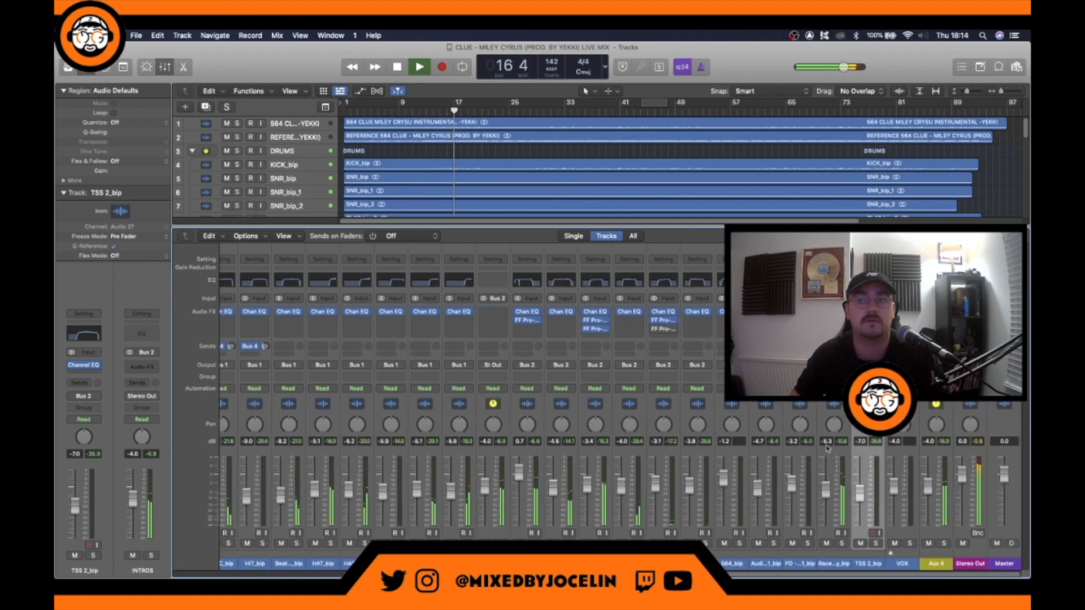
key(x)
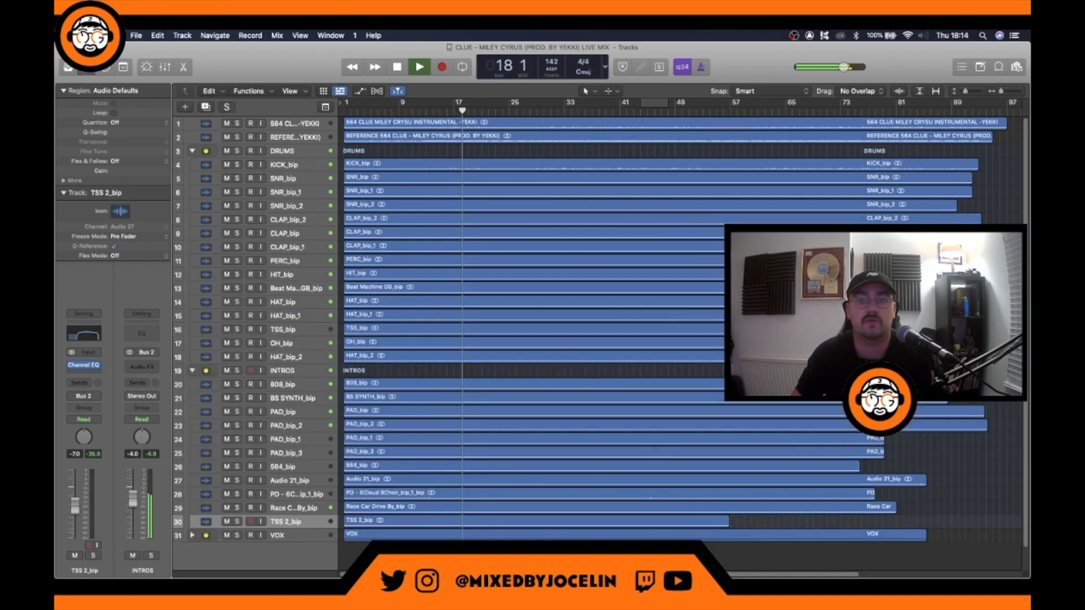
key(x)
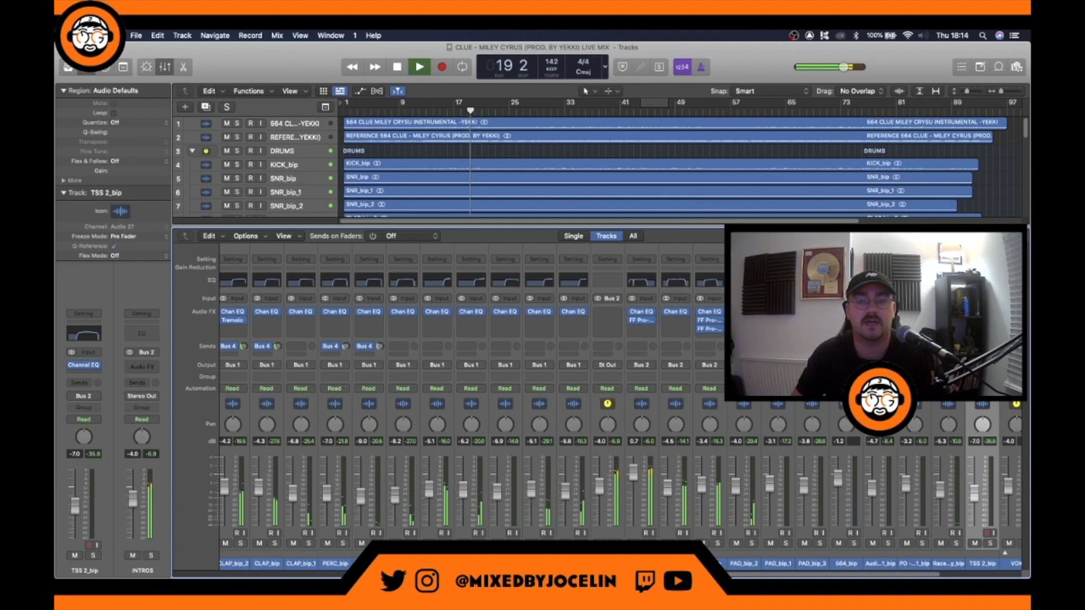
click(596, 553)
click(291, 556)
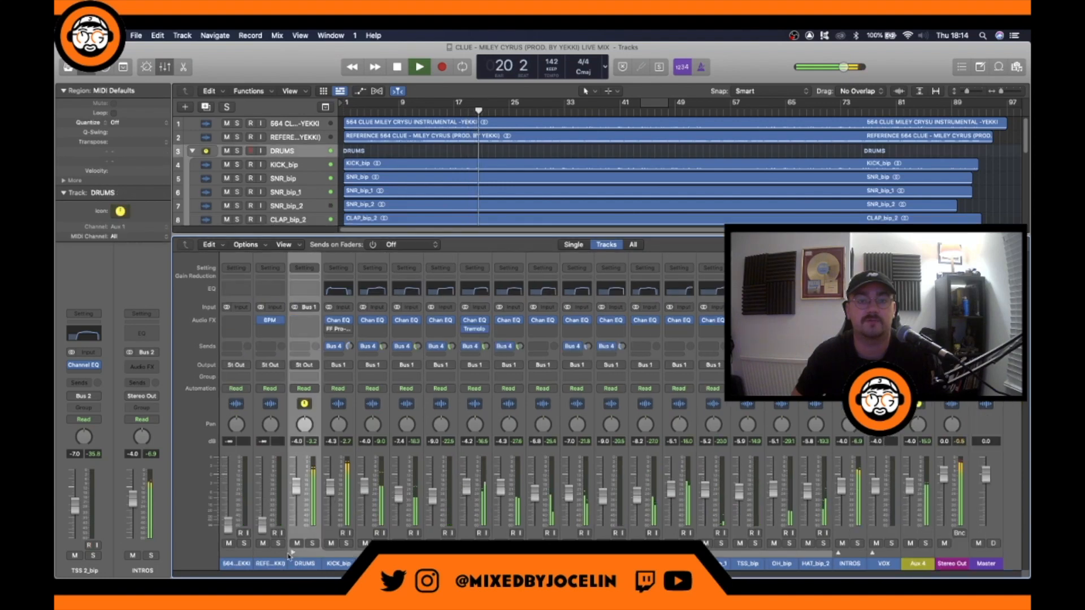
click(293, 553)
key(space)
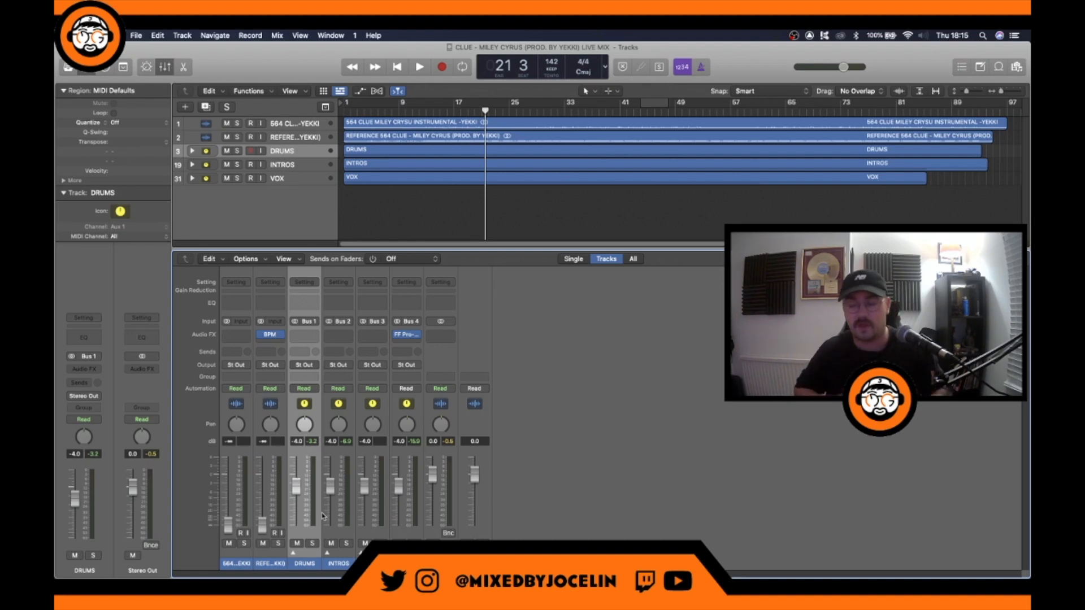
Lower the DRUMS, INTROS, VOX and Aux 4 faders together to -5.6 dB, resume playback and close the mixer
drag(236, 459, 407, 481)
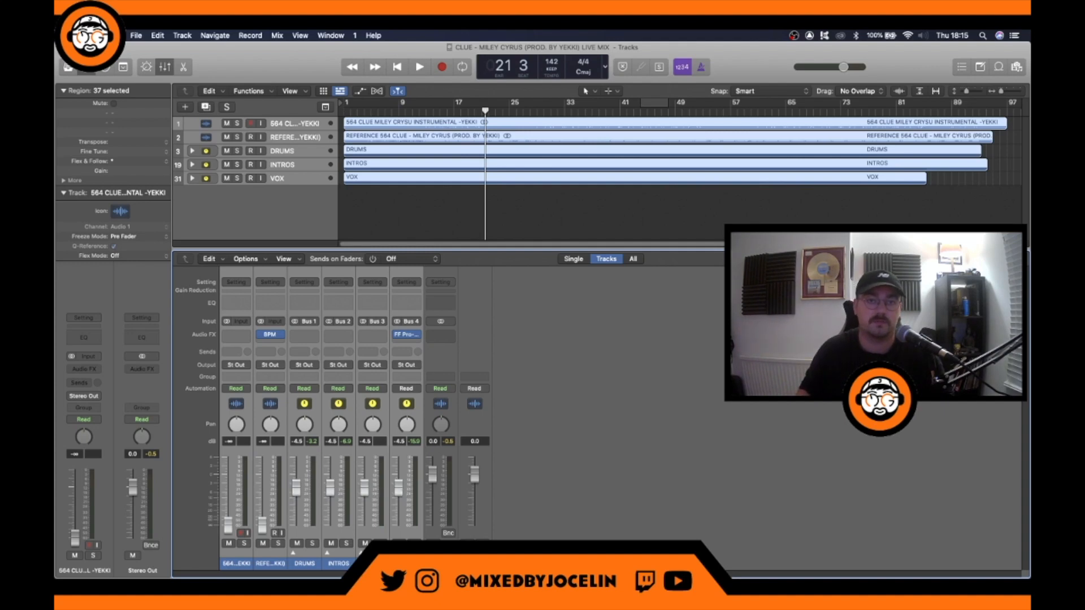
key(space)
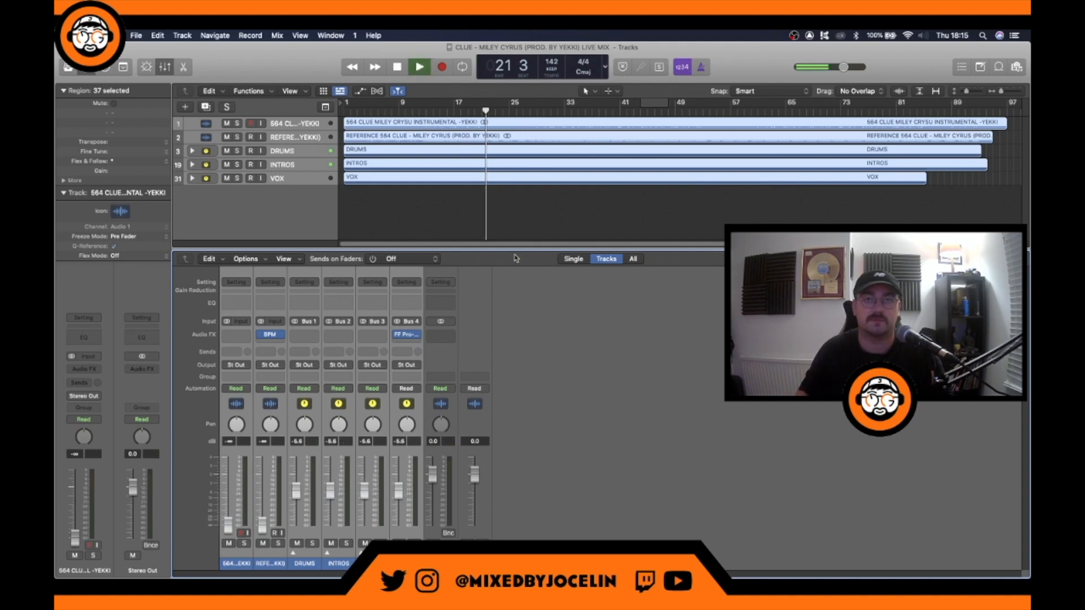
click(465, 190)
key(x)
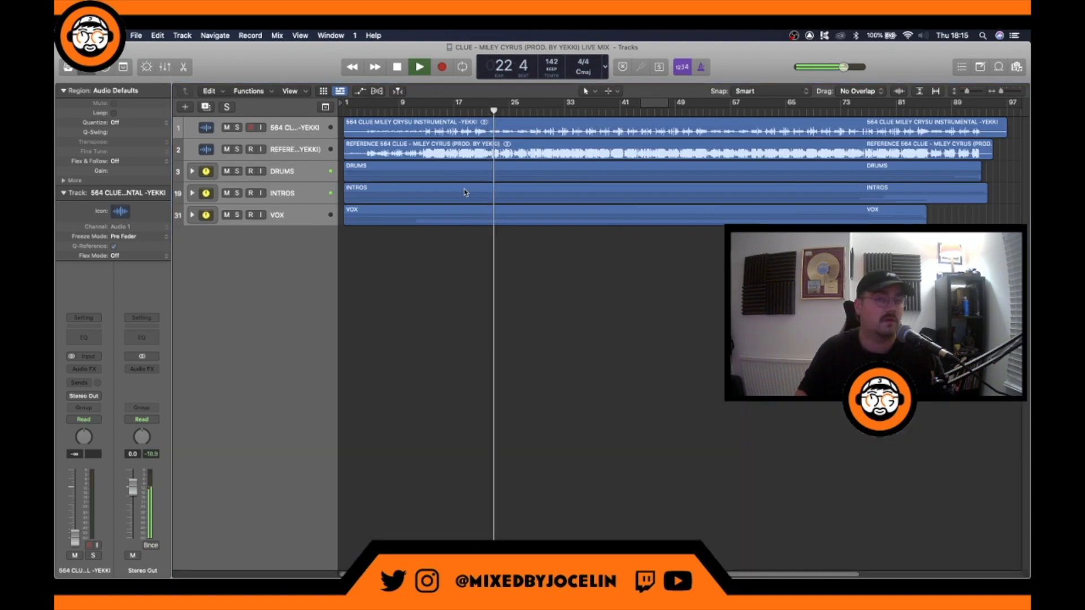
Expand the DRUMS stack, play from about bar 32 and listen with KICK_bip selected
click(191, 173)
click(192, 171)
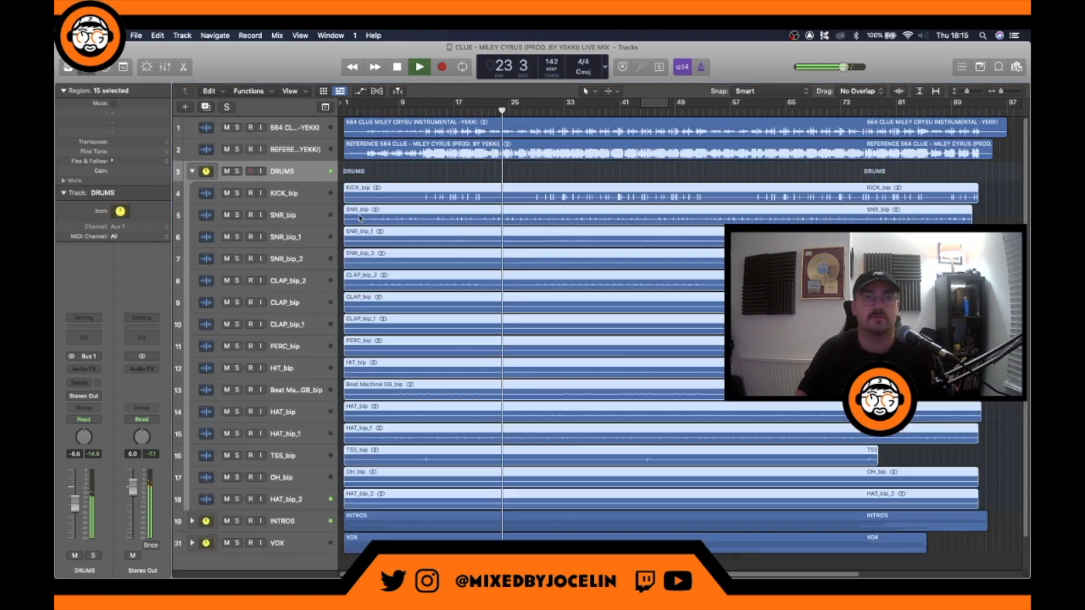
click(565, 111)
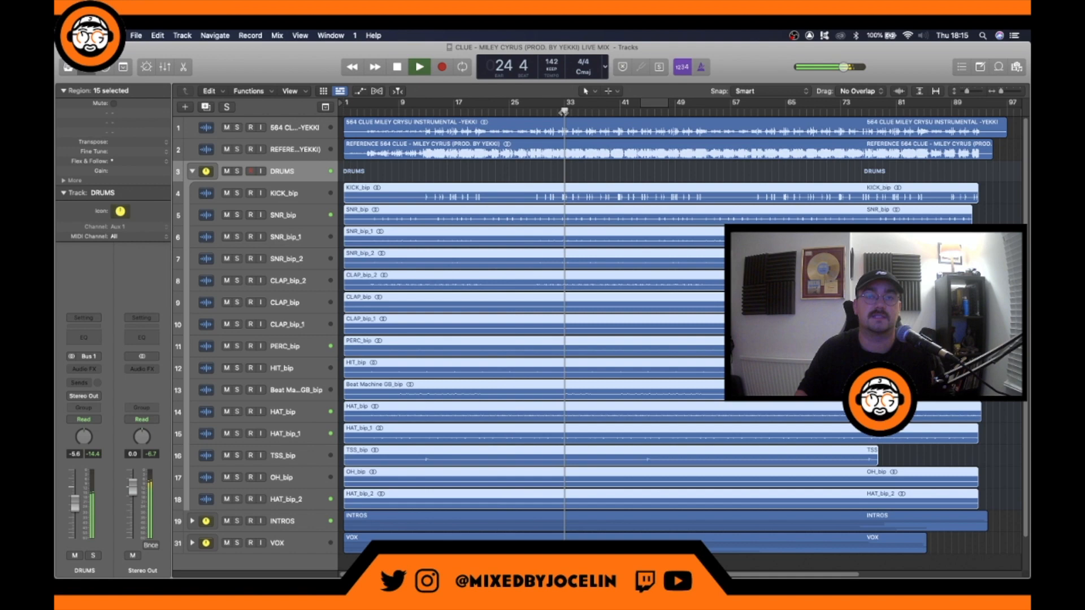
click(285, 201)
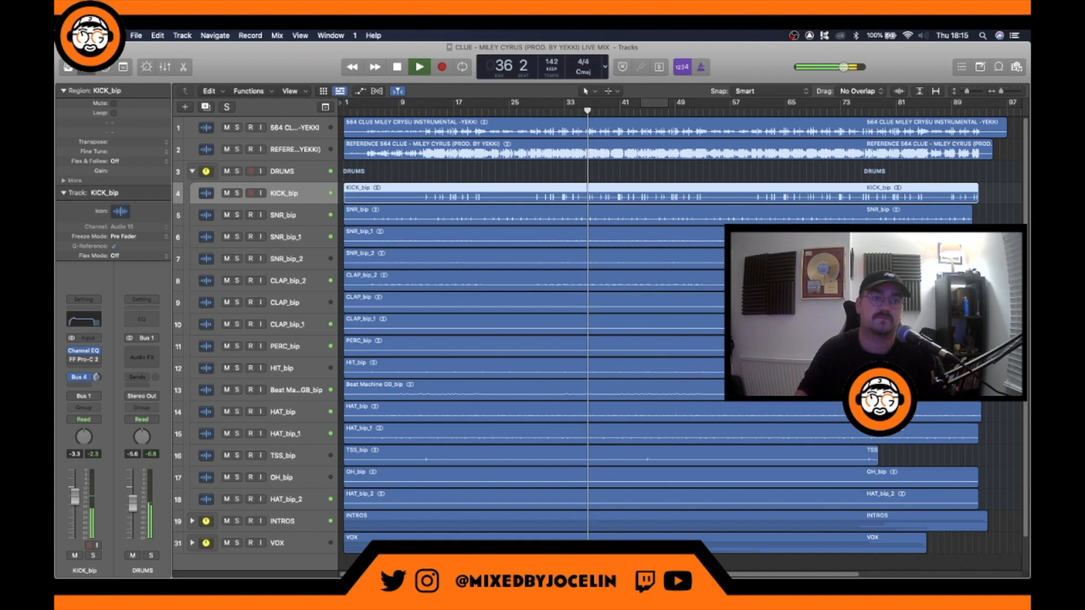
Adjust the high-shelf band in SNR_bip's Channel EQ and close the plug-in
click(290, 219)
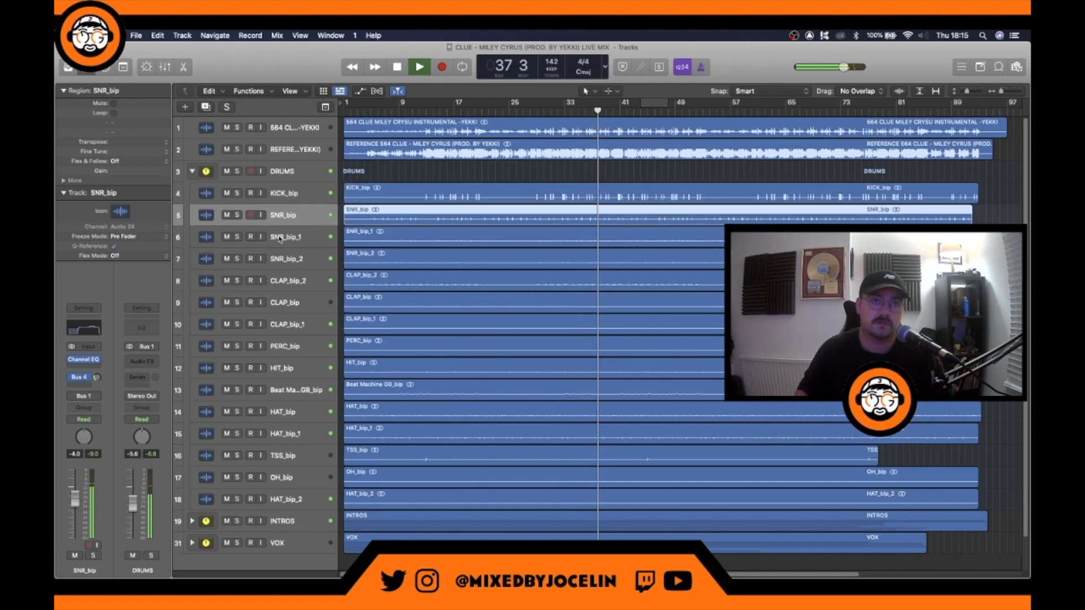
click(94, 329)
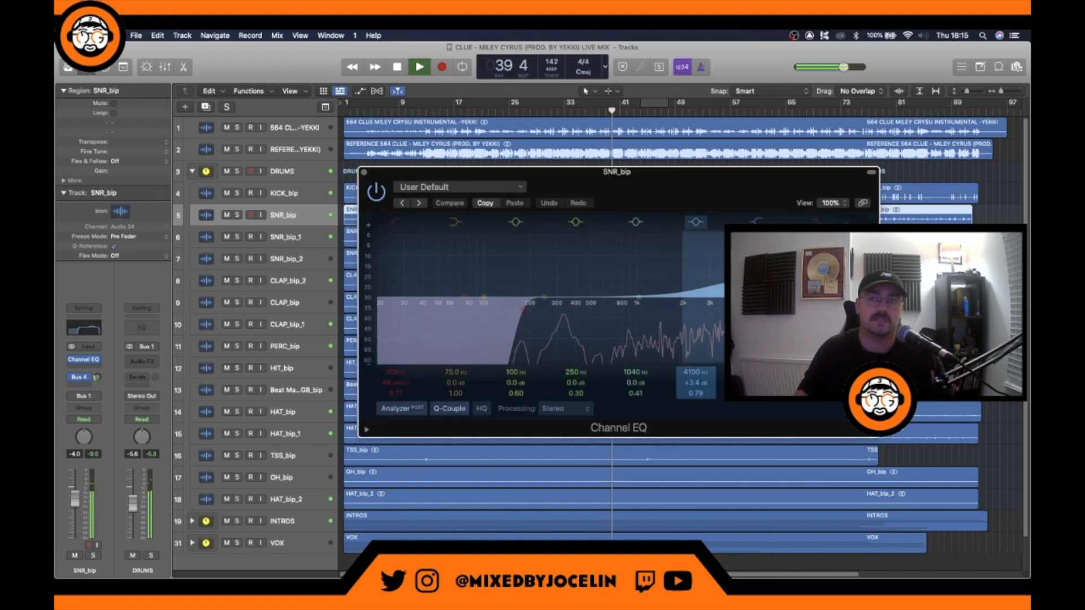
click(734, 282)
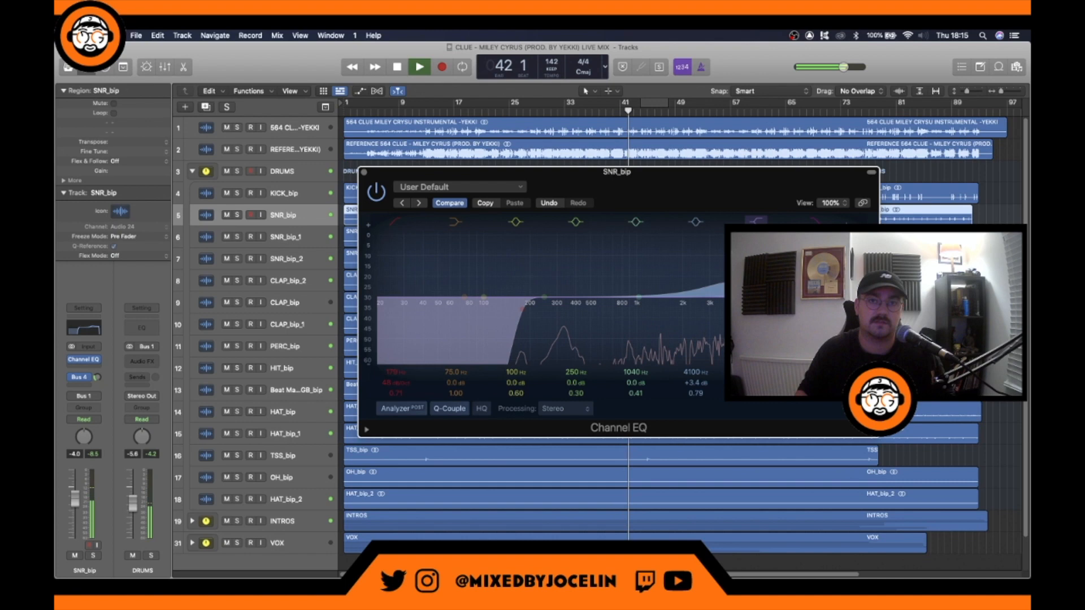
click(364, 173)
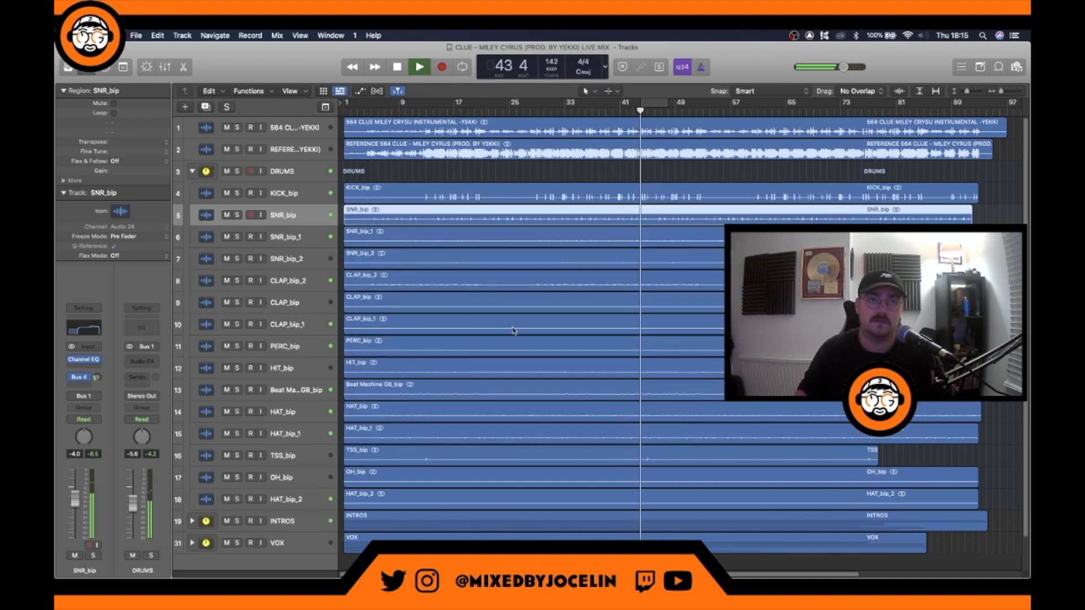
Add a second send on SNR_bip routed to Bus 5 (Aux 5)
click(86, 386)
mouse_move(96, 398)
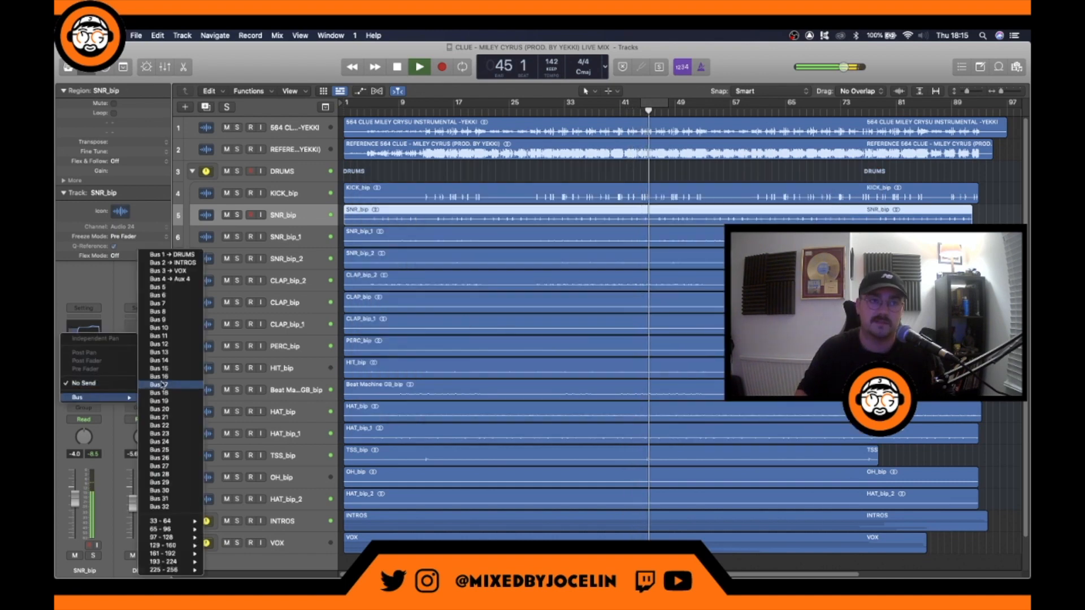
click(191, 288)
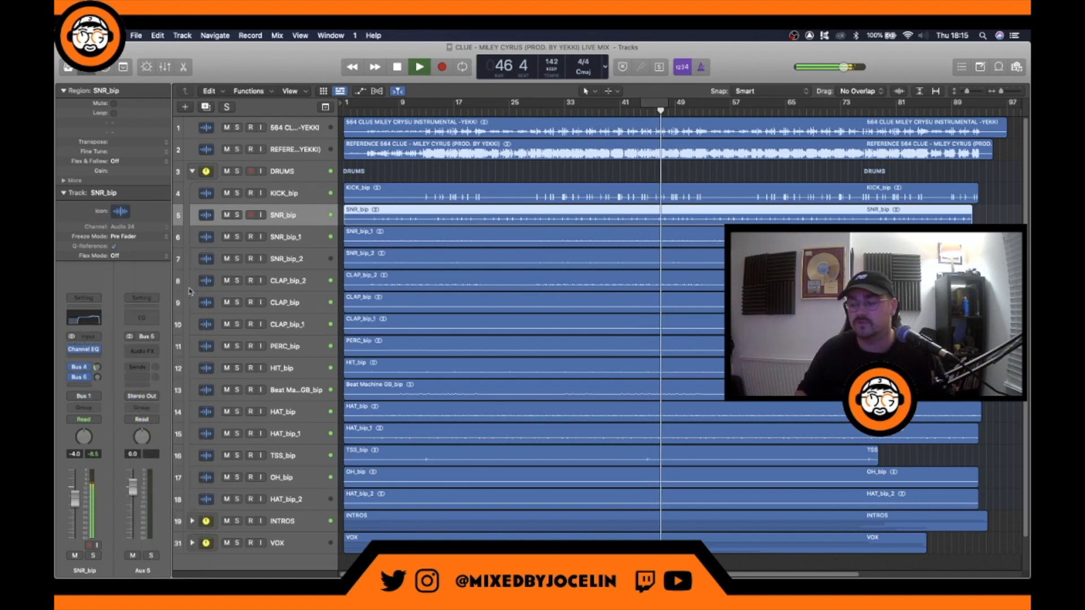
click(87, 378)
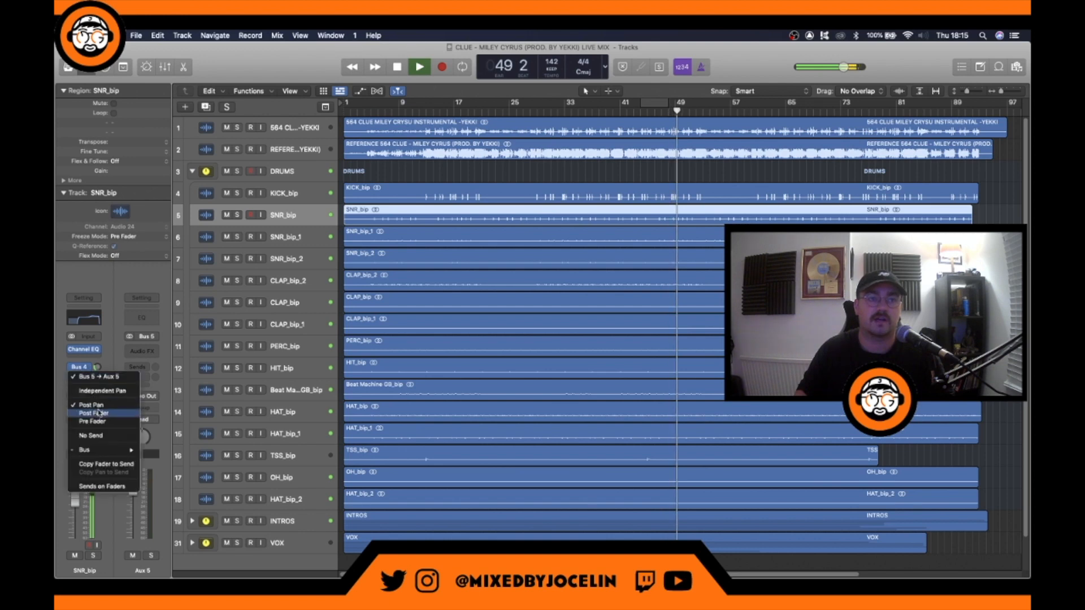
mouse_move(91, 449)
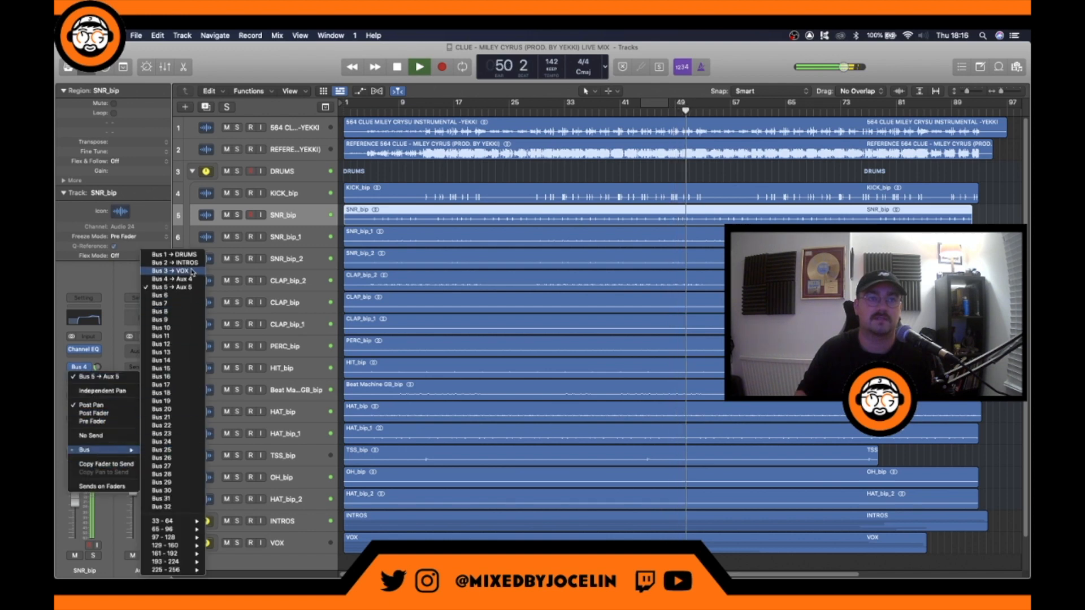
click(185, 288)
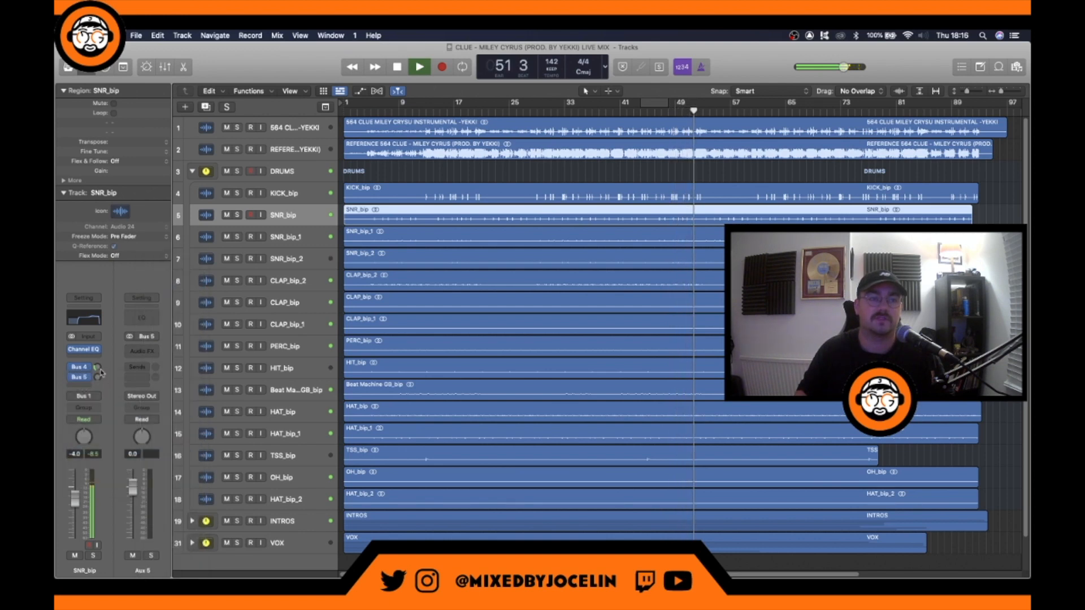
Insert a stereo ValhallaVintageVerb on Aux 5 and move its window so all of its controls are visible
click(138, 351)
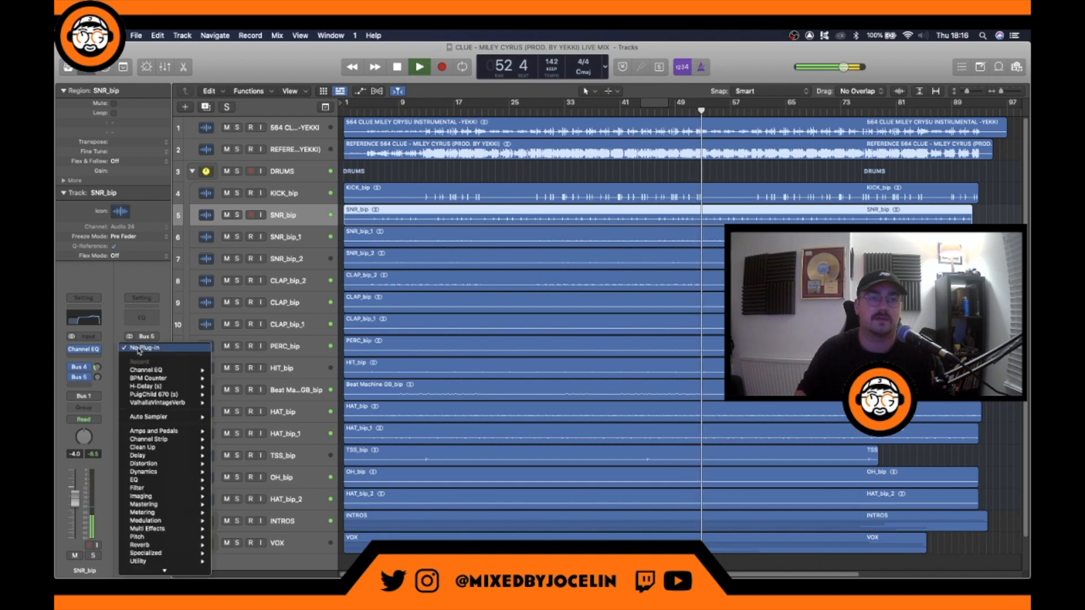
mouse_move(166, 406)
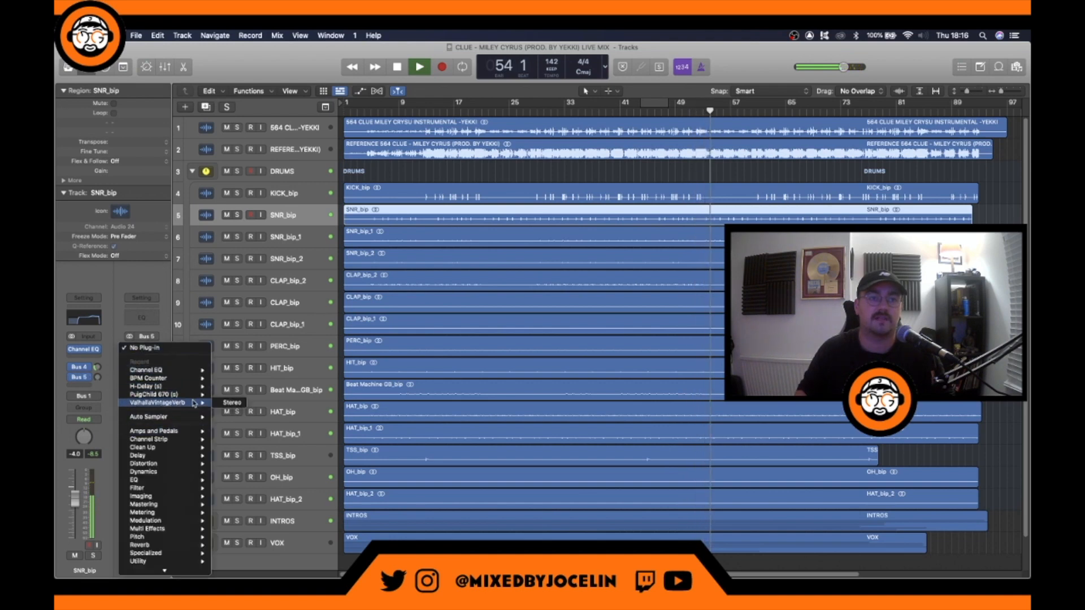
click(225, 405)
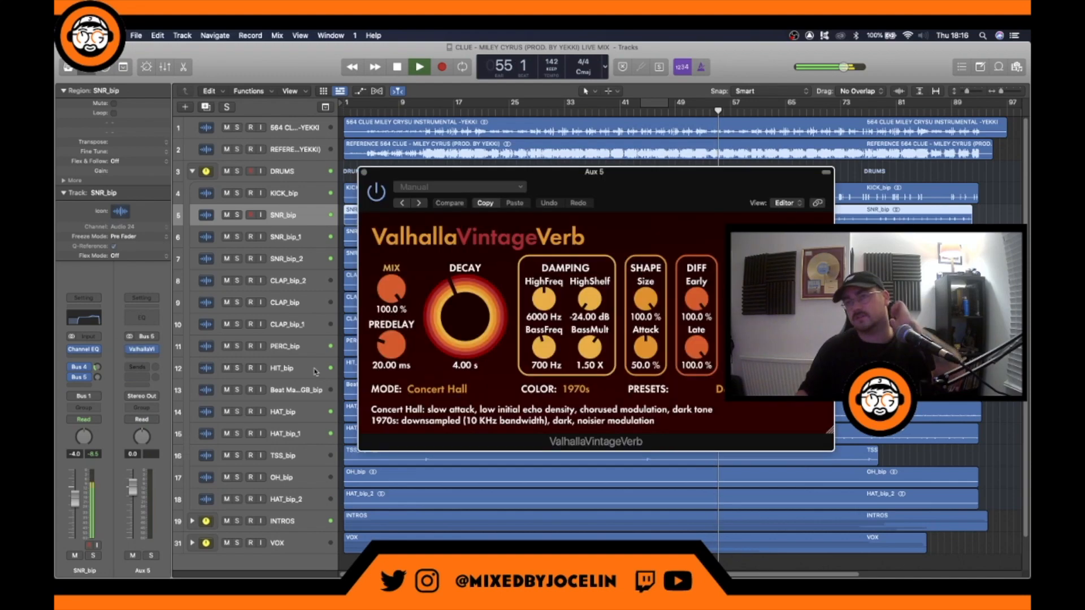
drag(666, 182, 410, 170)
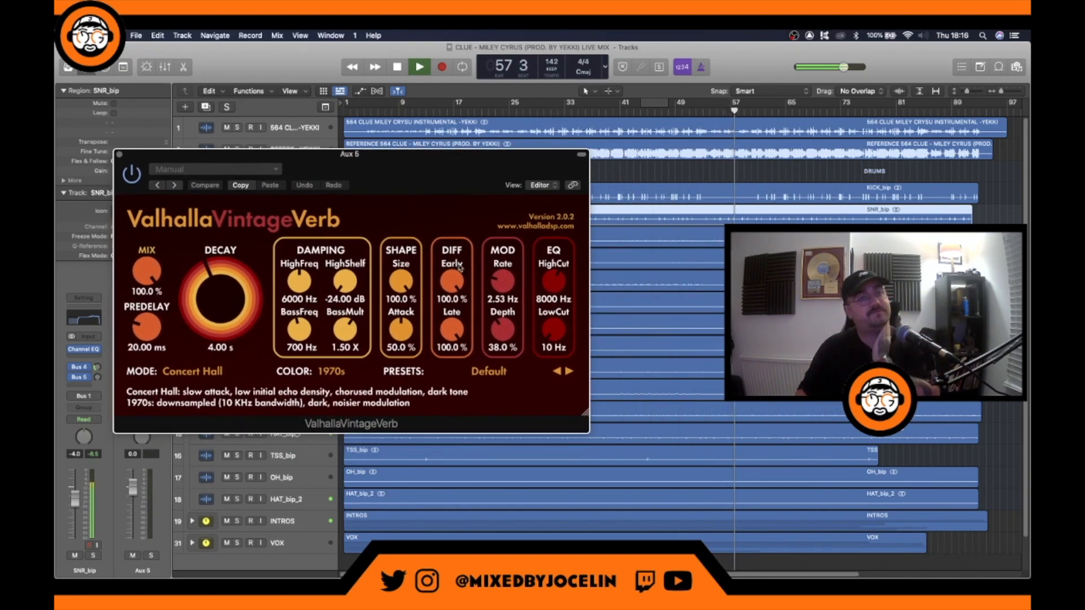
Set the Aux 5 reverb's decay to 0.81 s, its low cut to 610 Hz and its high cut to 6920 Hz
mouse_move(206, 300)
mouse_down()
mouse_move(214, 308)
mouse_move(210, 285)
mouse_up()
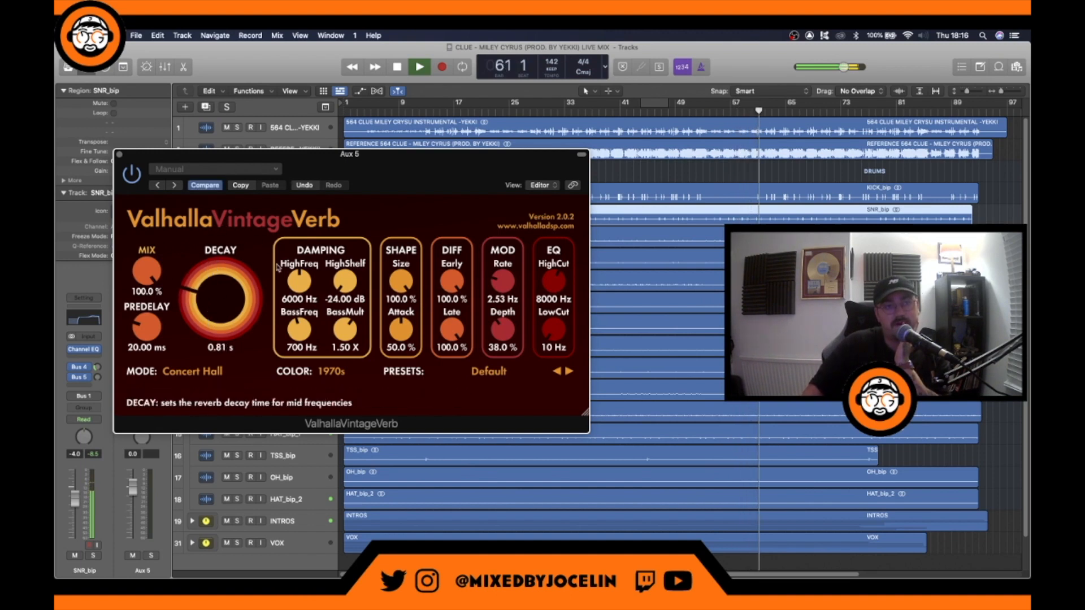
drag(554, 330, 545, 291)
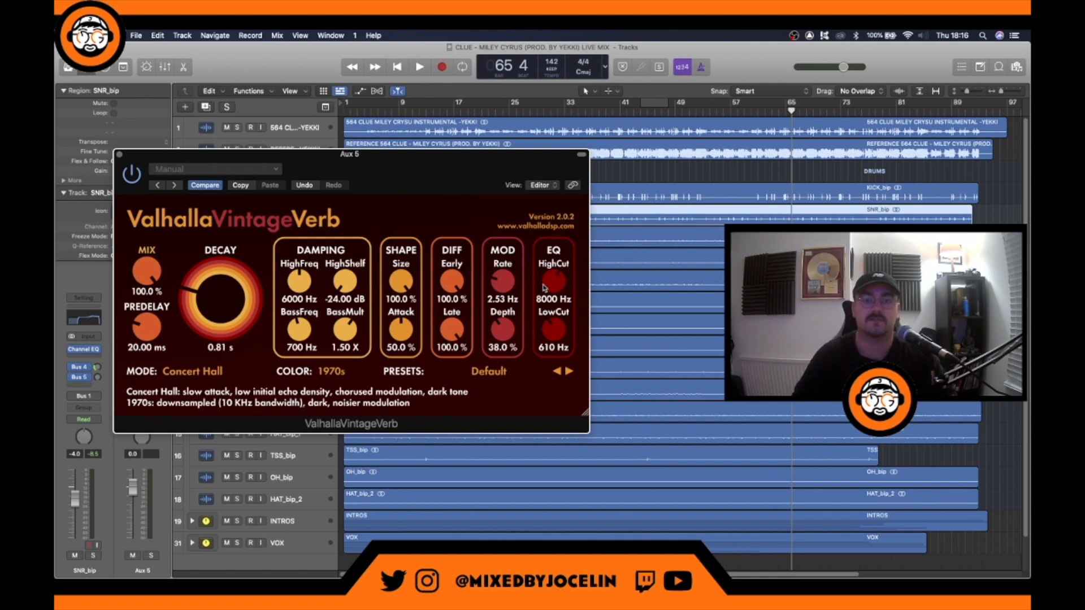
drag(547, 287, 547, 293)
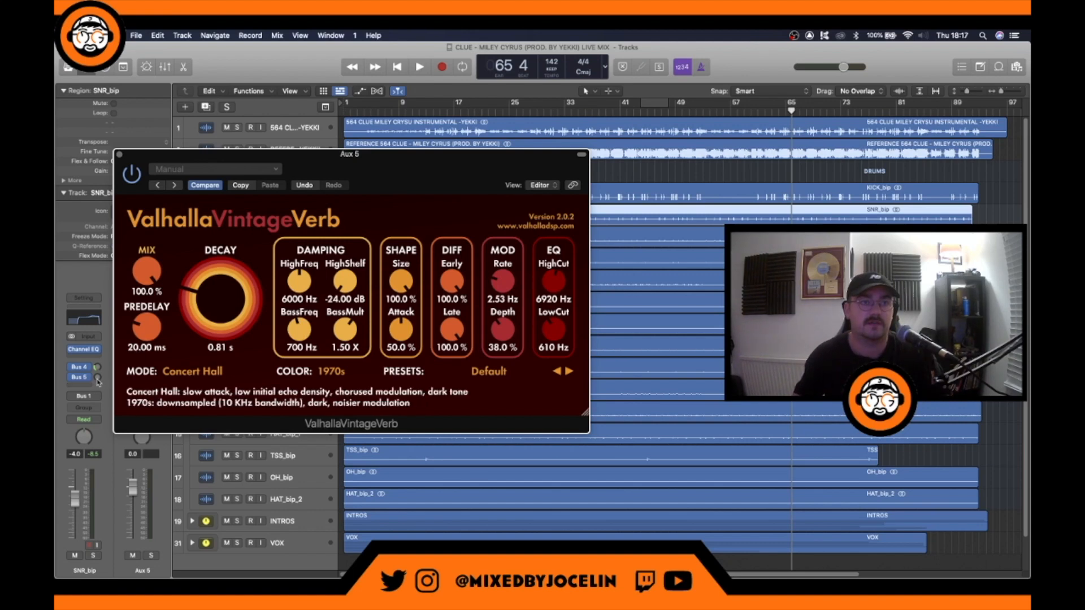
Raise SNR_bip's Bus 5 send to -24.7 dB while the song plays
click(97, 377)
drag(98, 378, 97, 375)
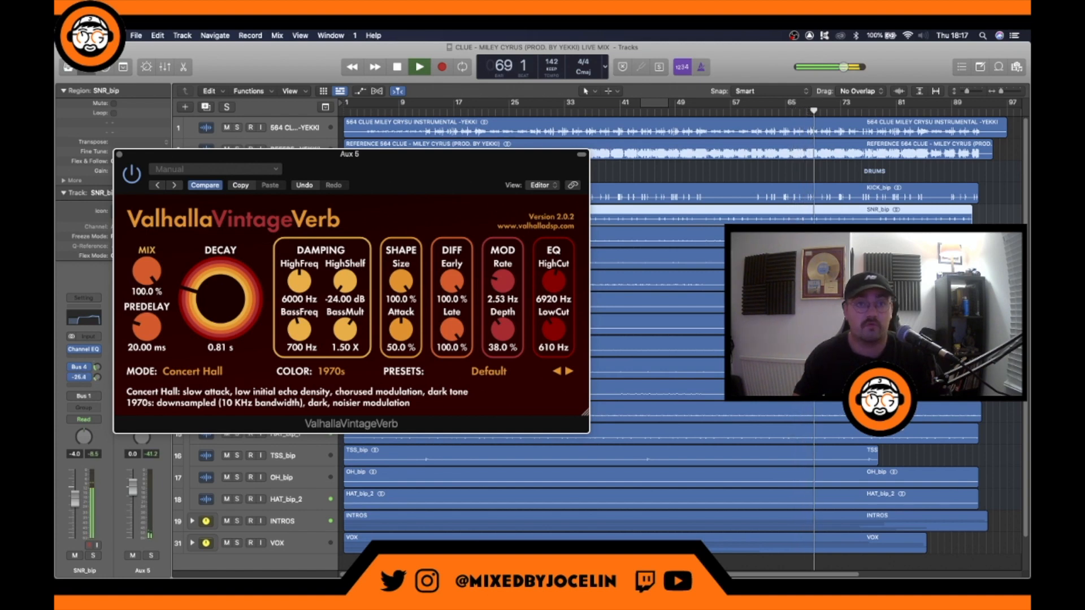
click(95, 366)
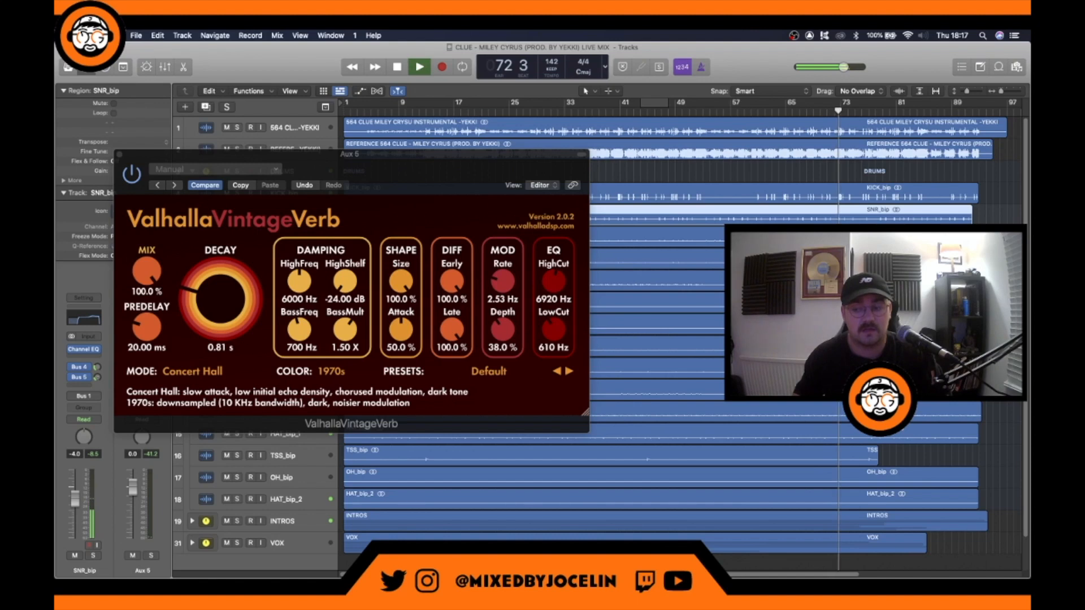
drag(97, 377, 97, 375)
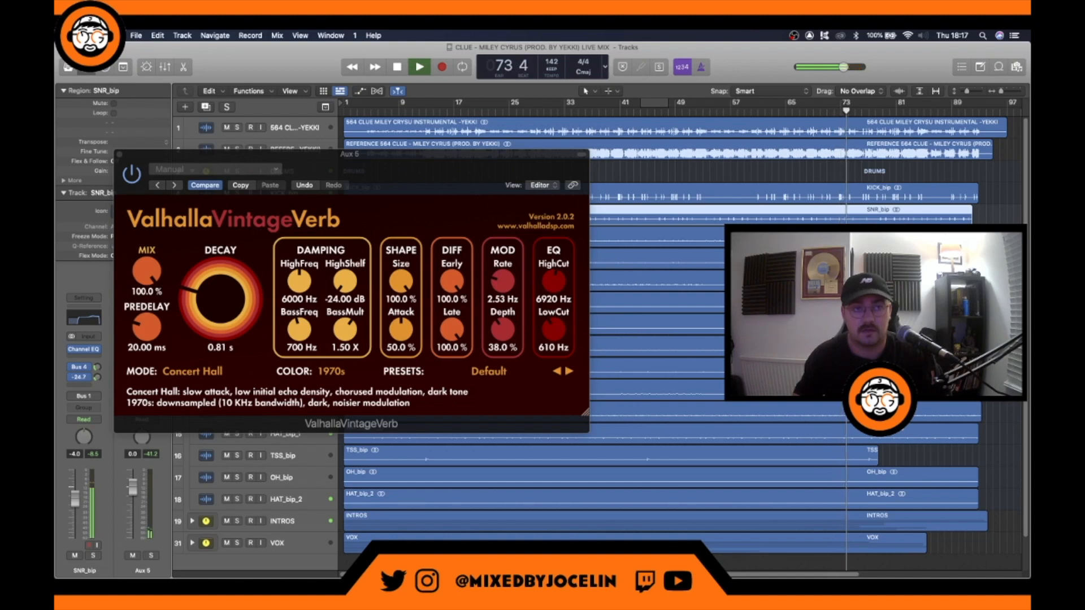
Switch SNR_bip's Bus 5 send to Post Fader, close the reverb window and readjust the send level during playback
click(80, 377)
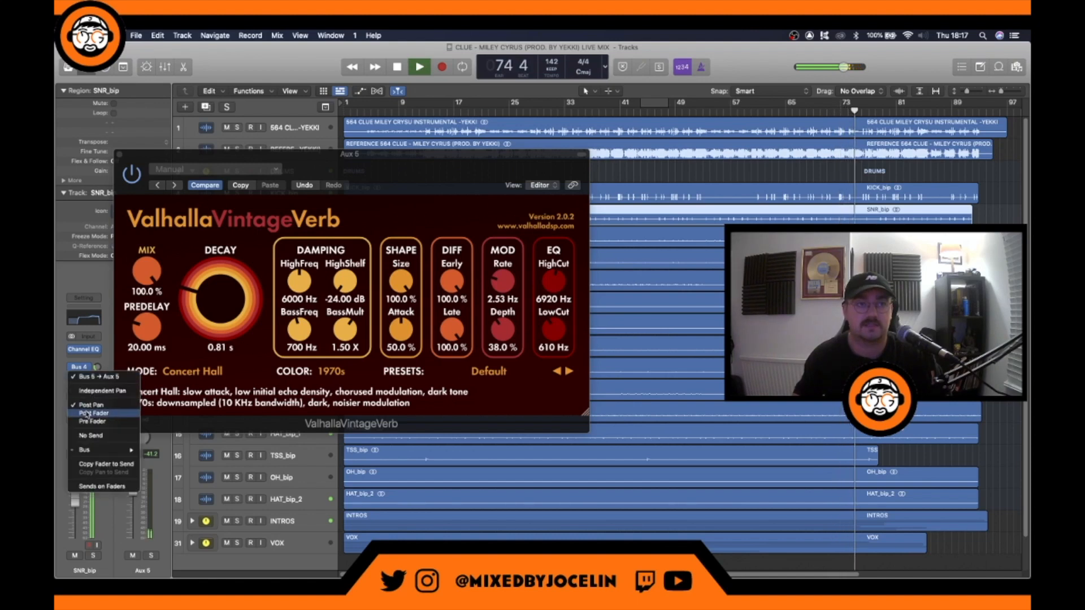
click(86, 412)
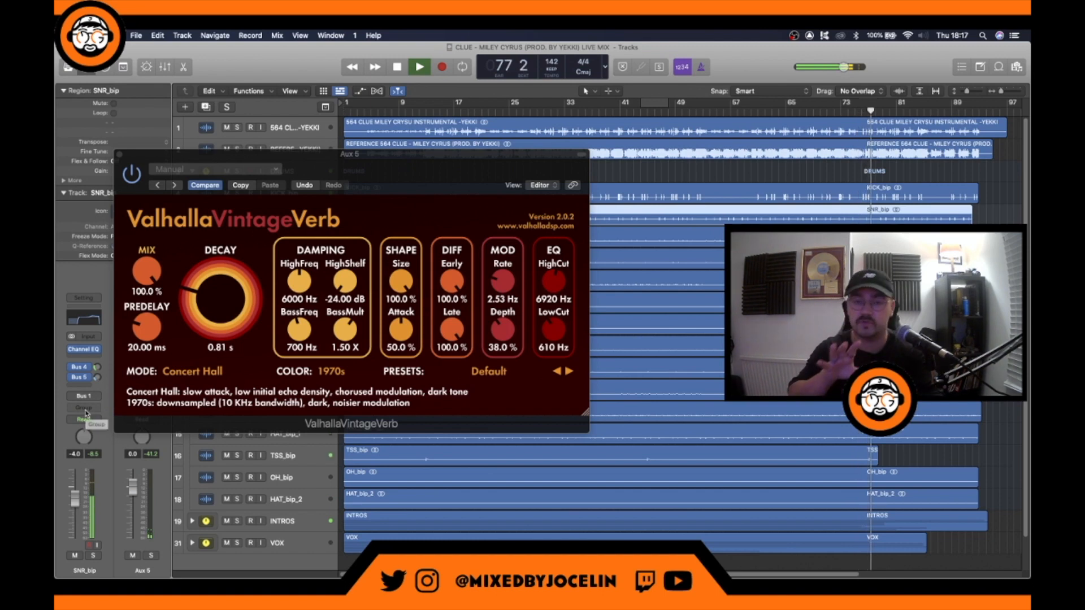
click(119, 155)
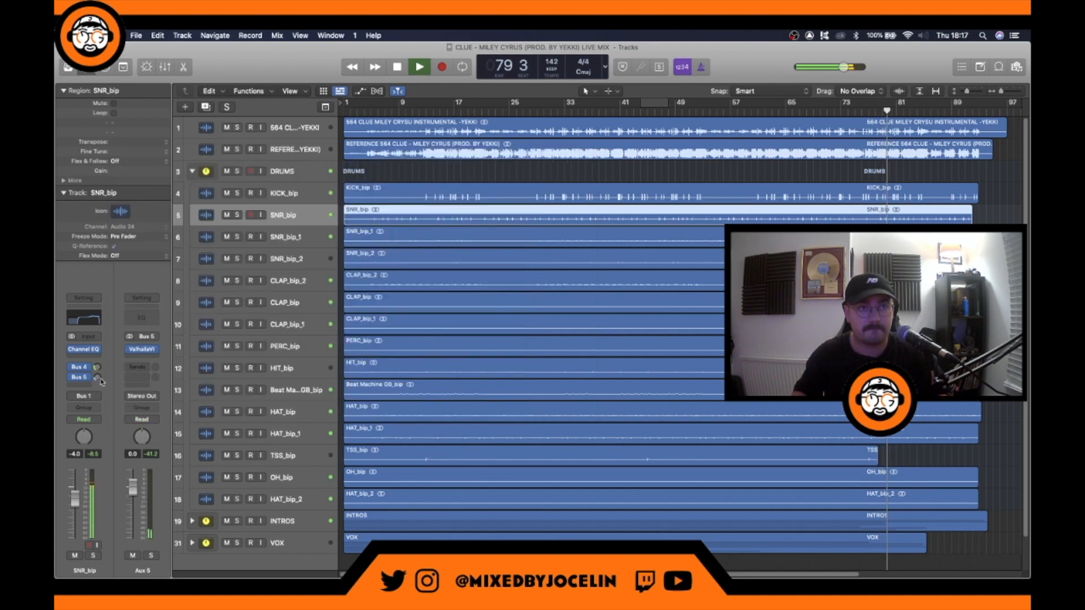
drag(97, 378, 97, 370)
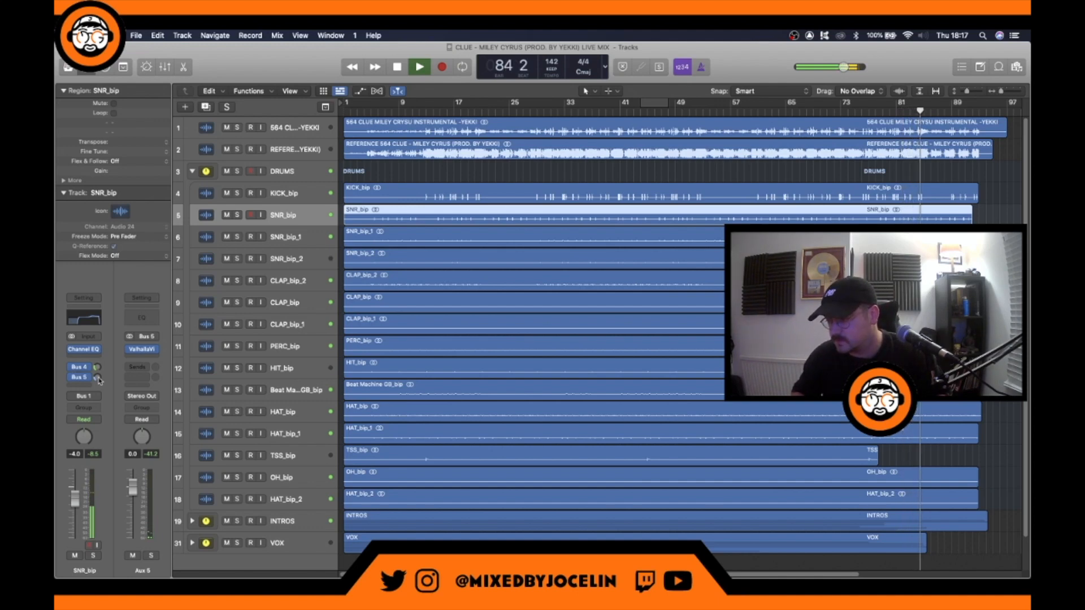
key(space)
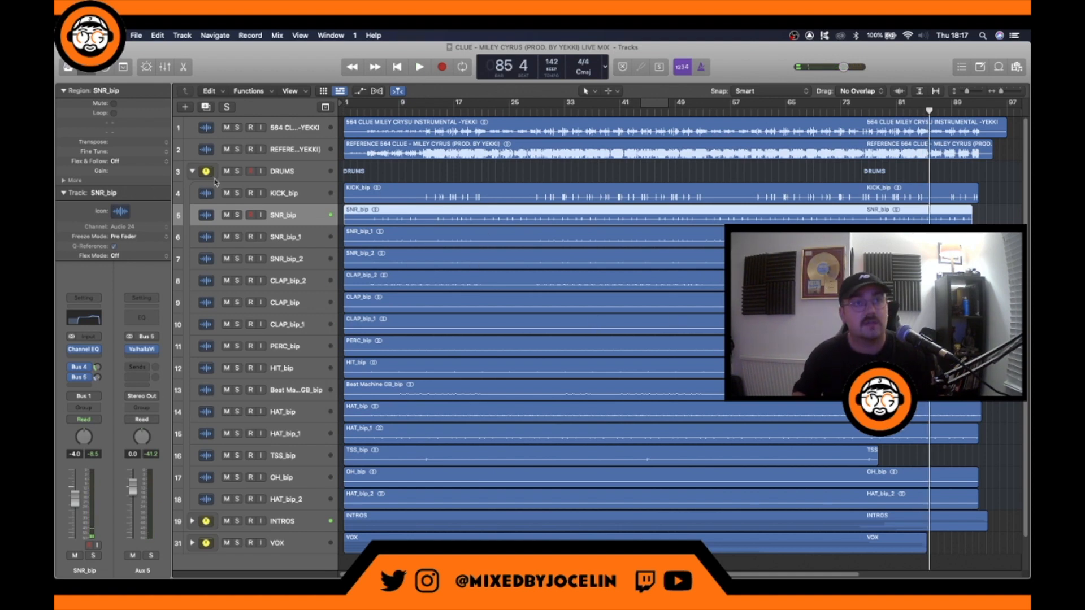
Collapse the DRUMS stack and expand the VOX stack, enlarging its vocal regions to fill the view
click(192, 171)
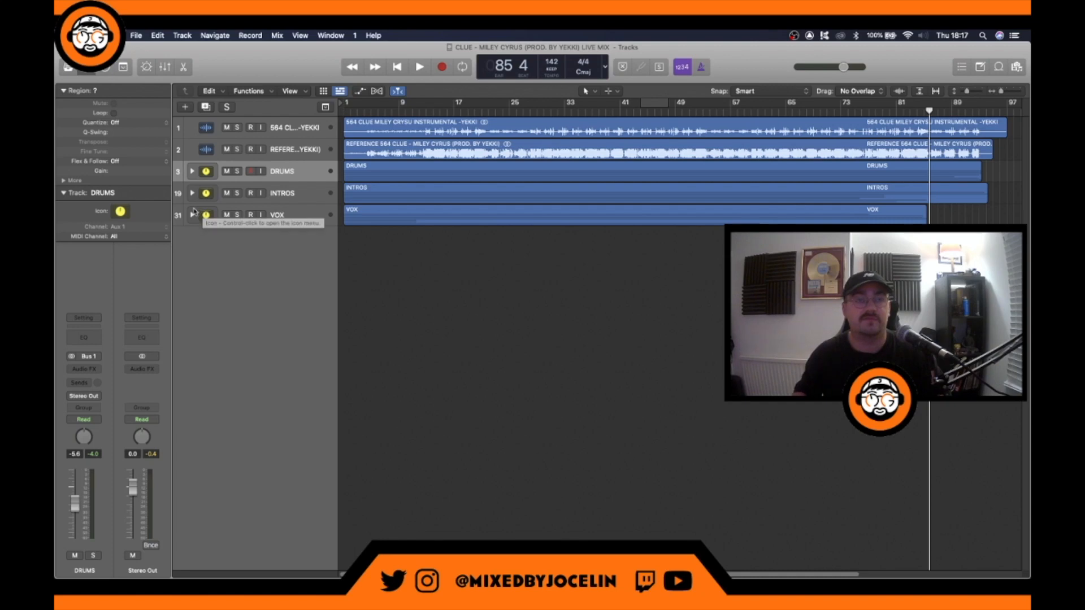
click(192, 215)
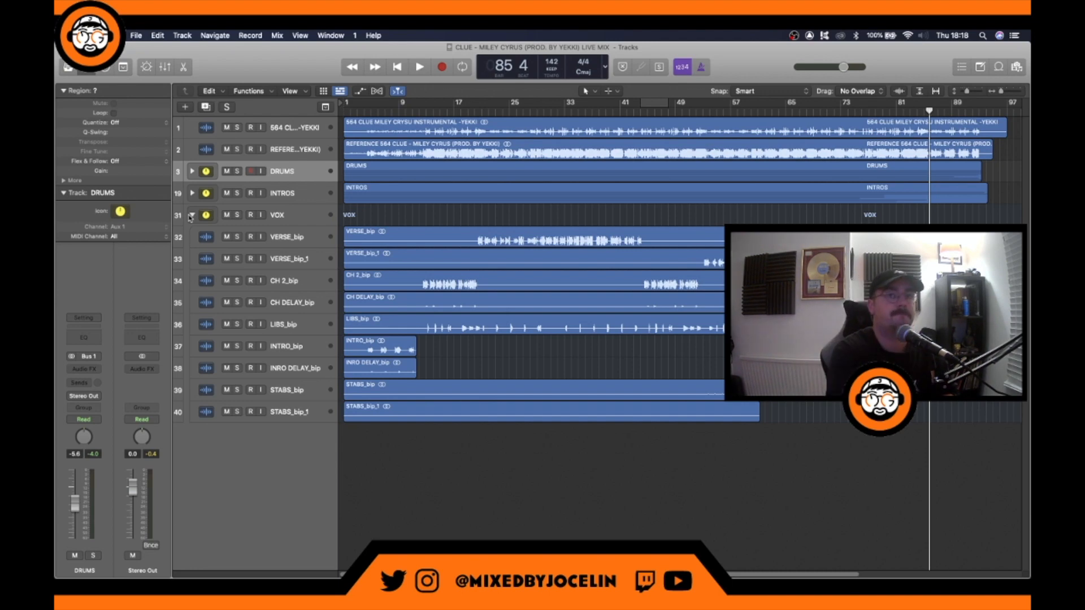
drag(549, 219, 526, 426)
key(z)
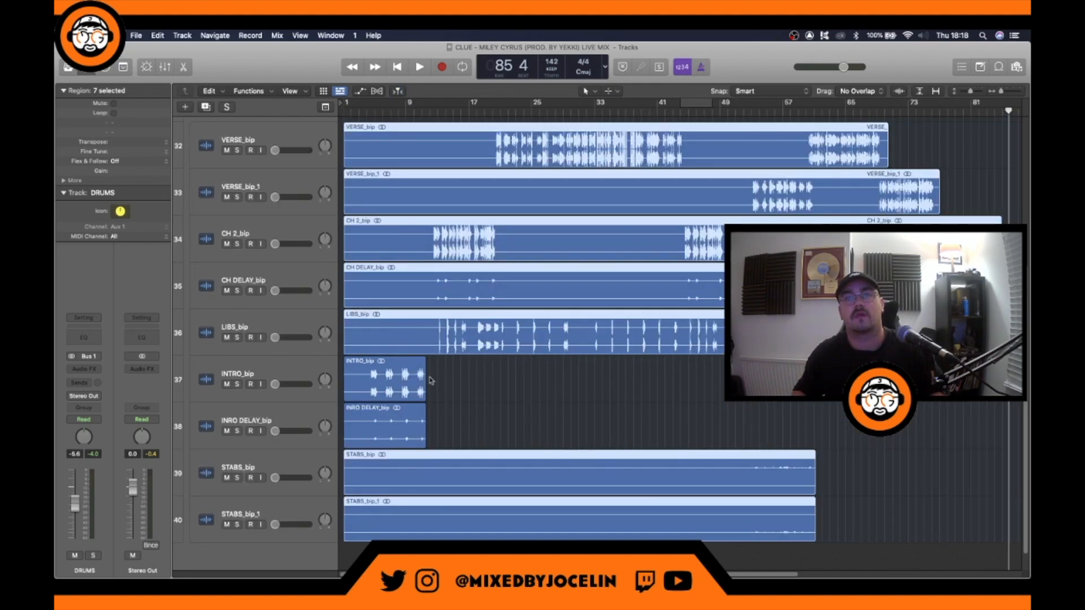
click(565, 401)
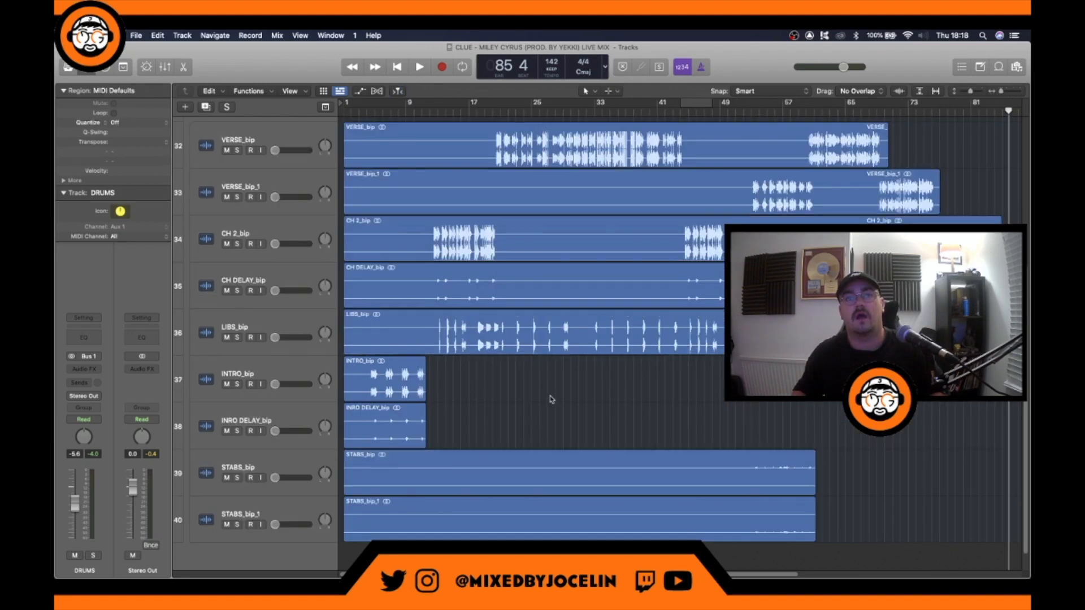
Examine the VERSE_bip waveform up close around bars 34 and 35, checking its peaks for clipping or limiting
click(284, 140)
key(z)
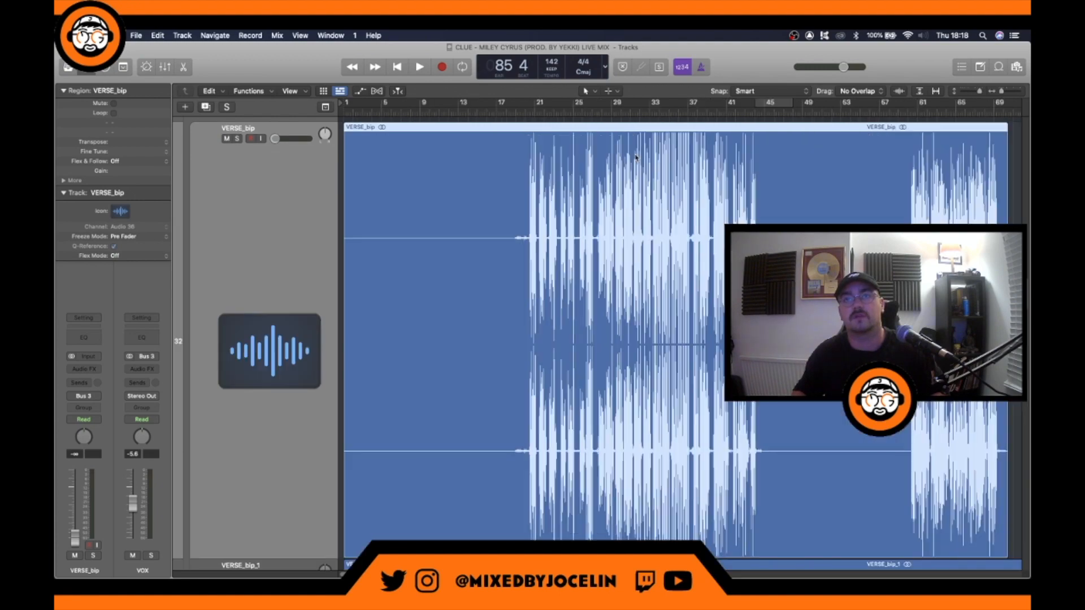
click(669, 110)
scroll(668, 167, up, 10)
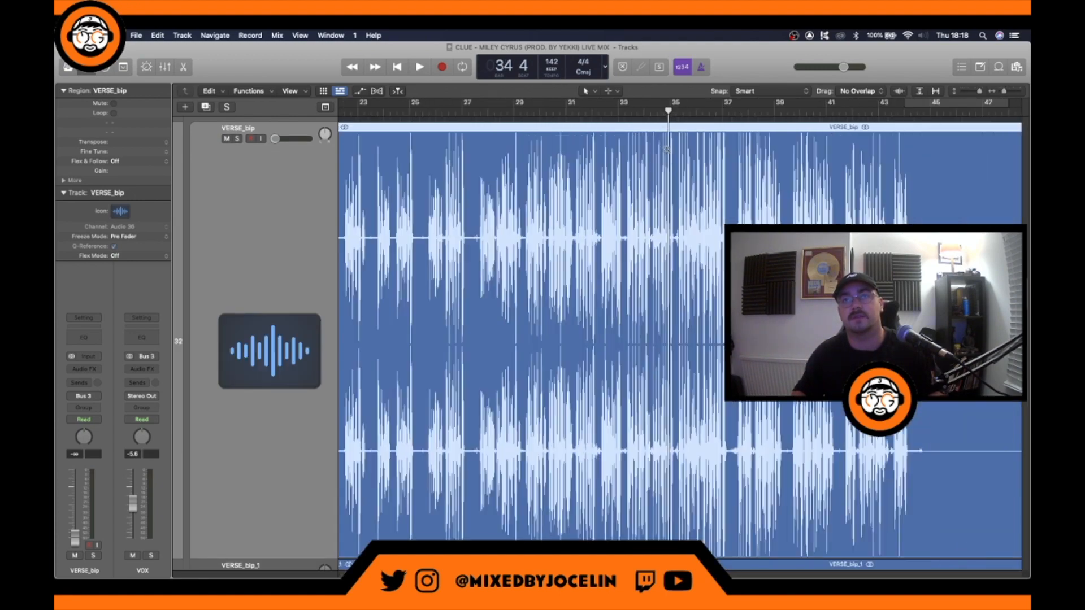
scroll(668, 167, up, 6)
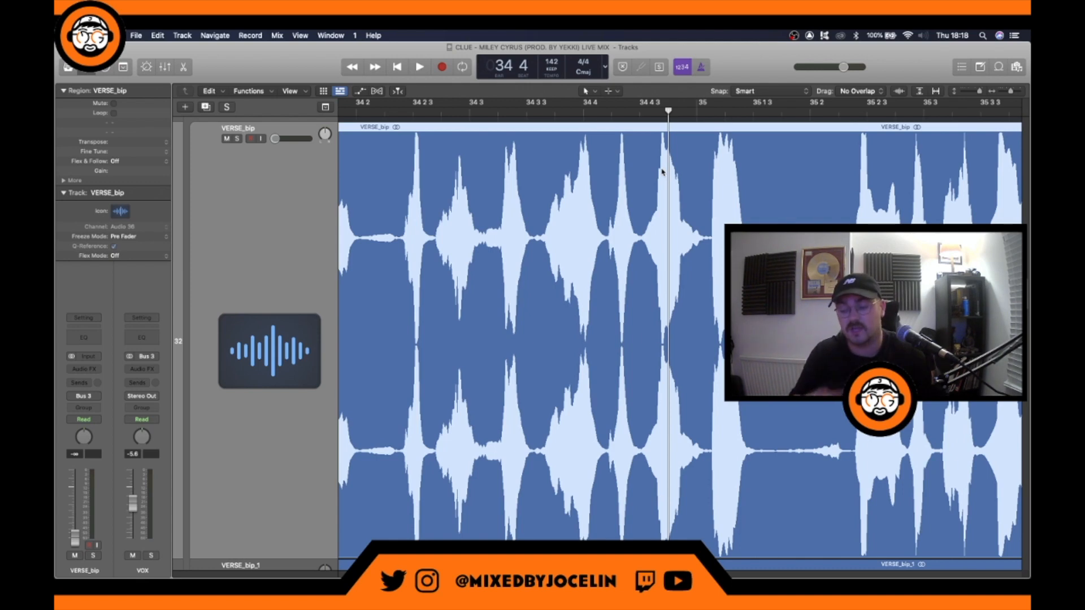
click(716, 113)
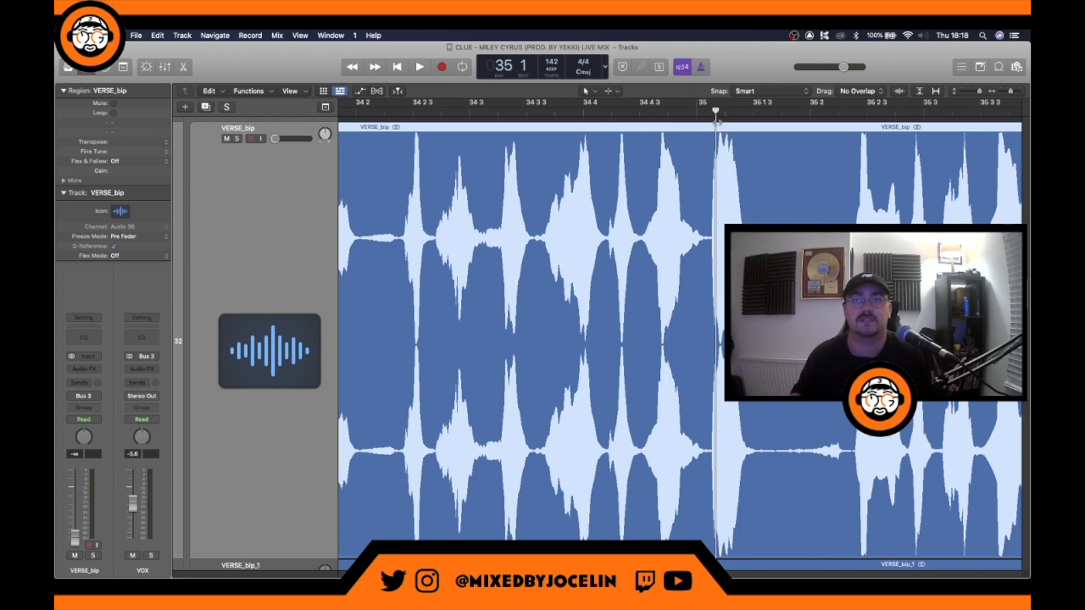
drag(717, 123, 719, 143)
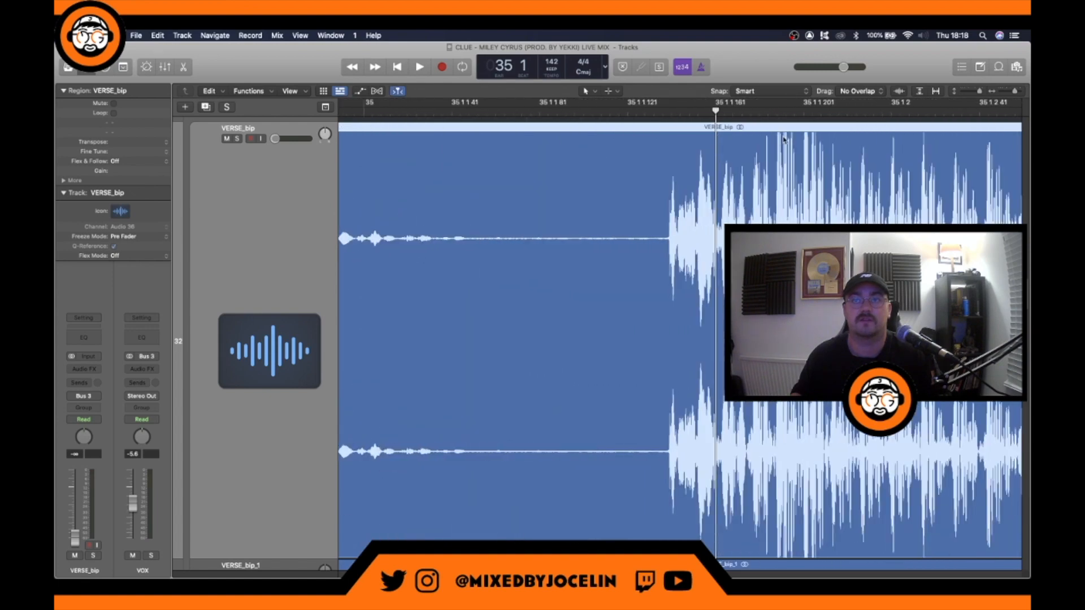
scroll(719, 131, up, 2)
click(700, 147)
key(z)
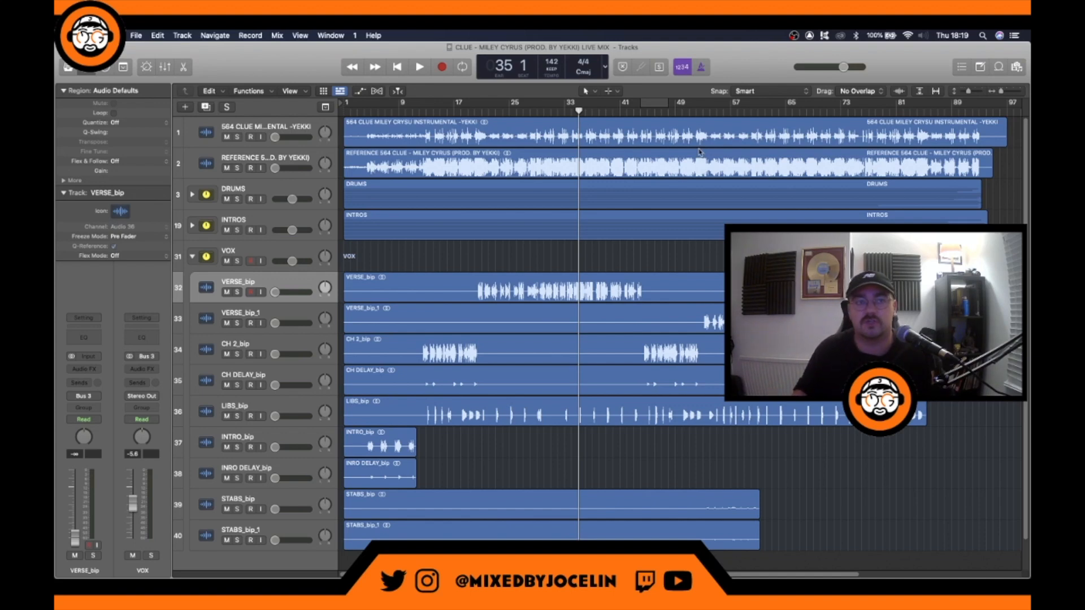
Play the song from bar 22 and raise the VERSE_bip volume to -3.3 dB
click(291, 285)
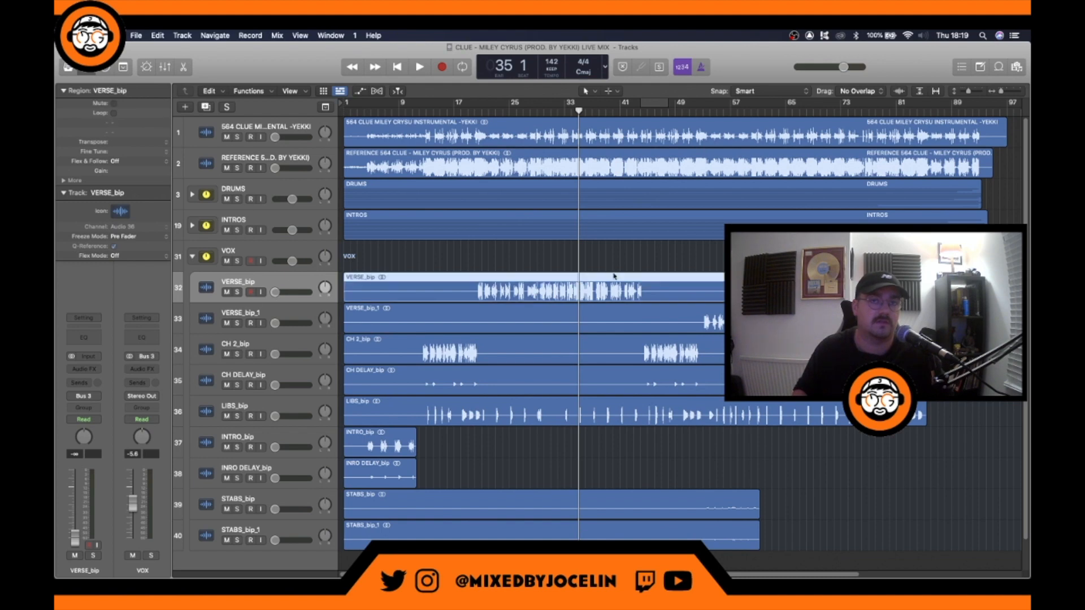
click(527, 110)
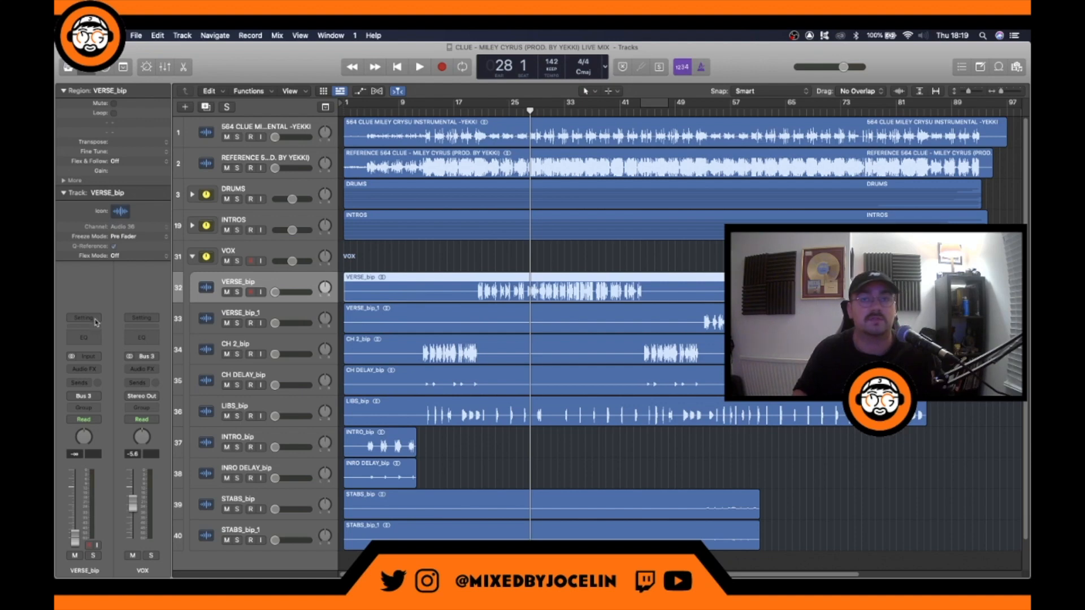
mouse_move(473, 109)
mouse_down()
mouse_move(558, 110)
mouse_move(488, 110)
mouse_up()
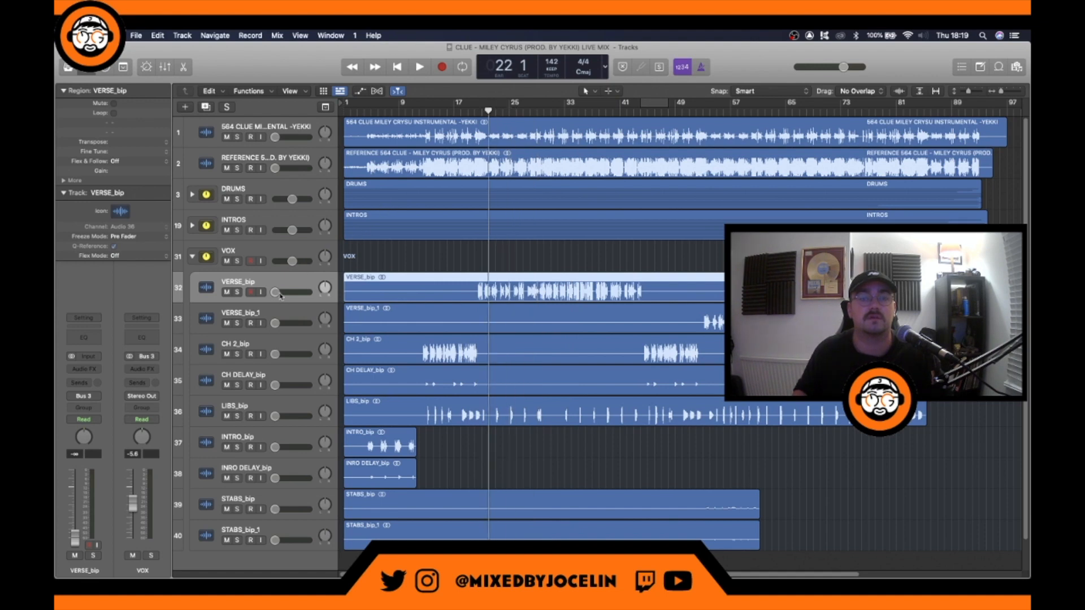
key(space)
drag(279, 294, 296, 292)
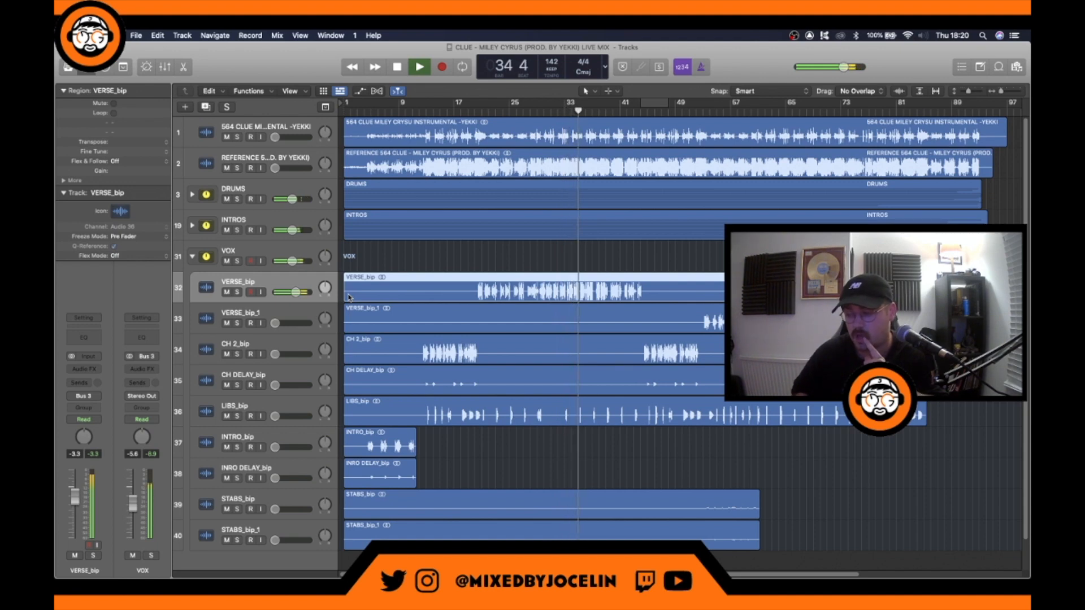
key(space)
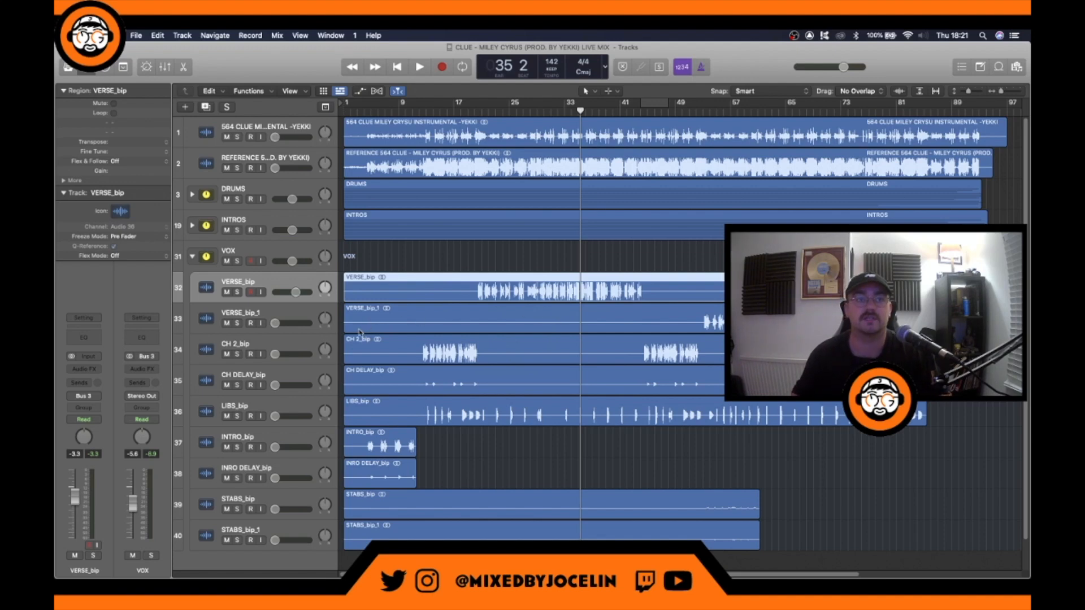
Loop a short passage around bar 36 and solo VERSE_bip while it plays
key(space)
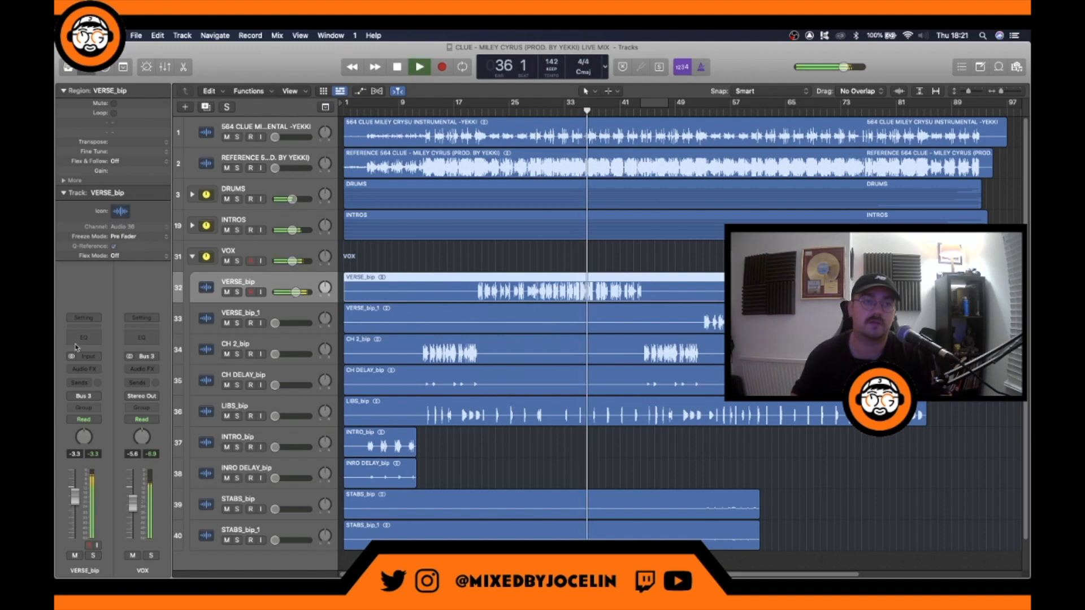
key(space)
drag(577, 104, 599, 106)
key(space)
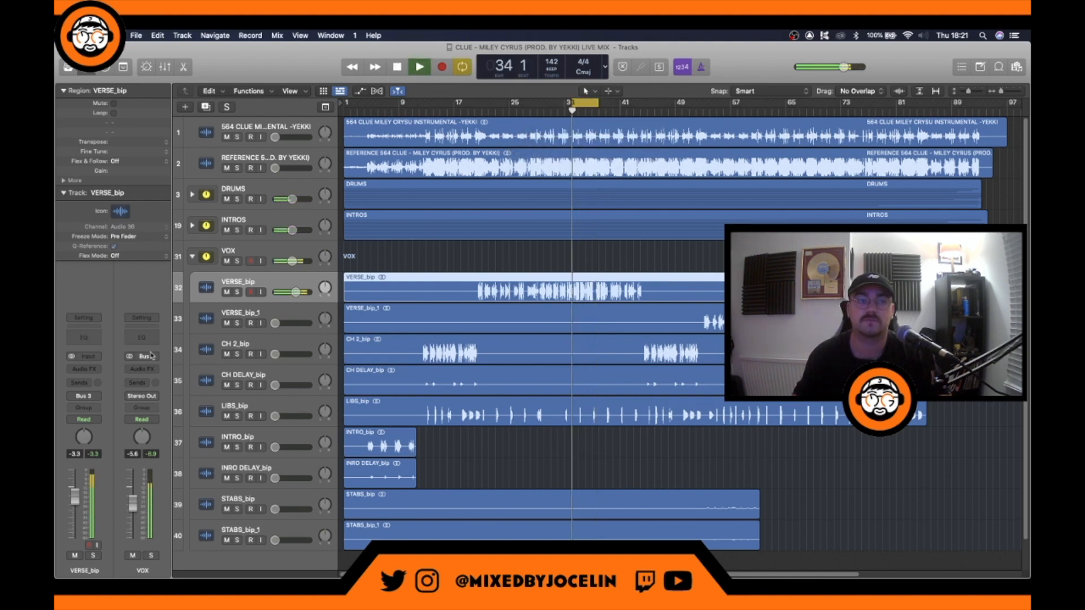
click(94, 556)
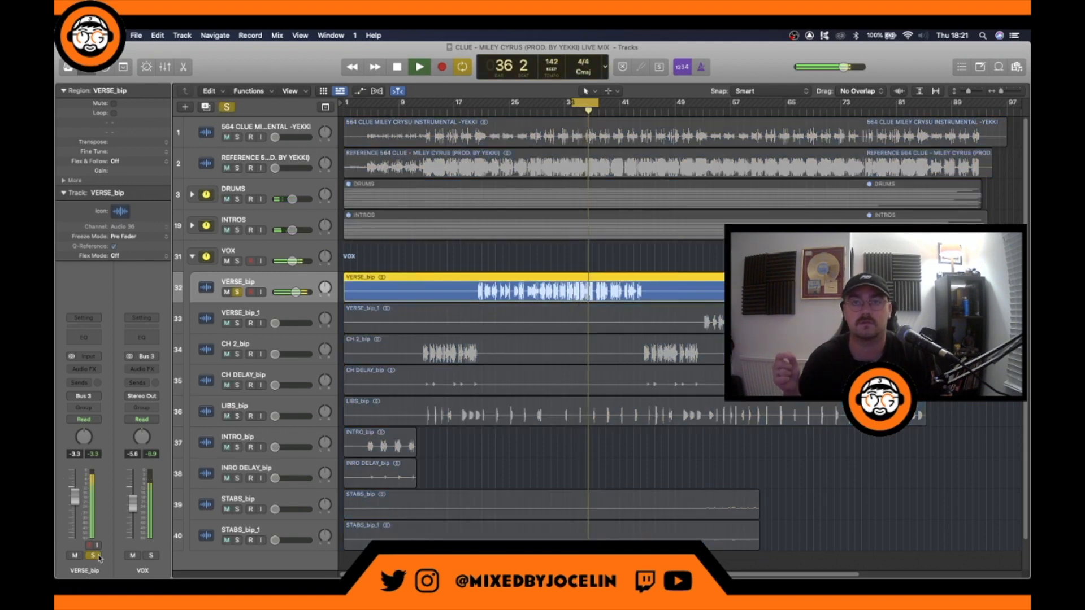
key(space)
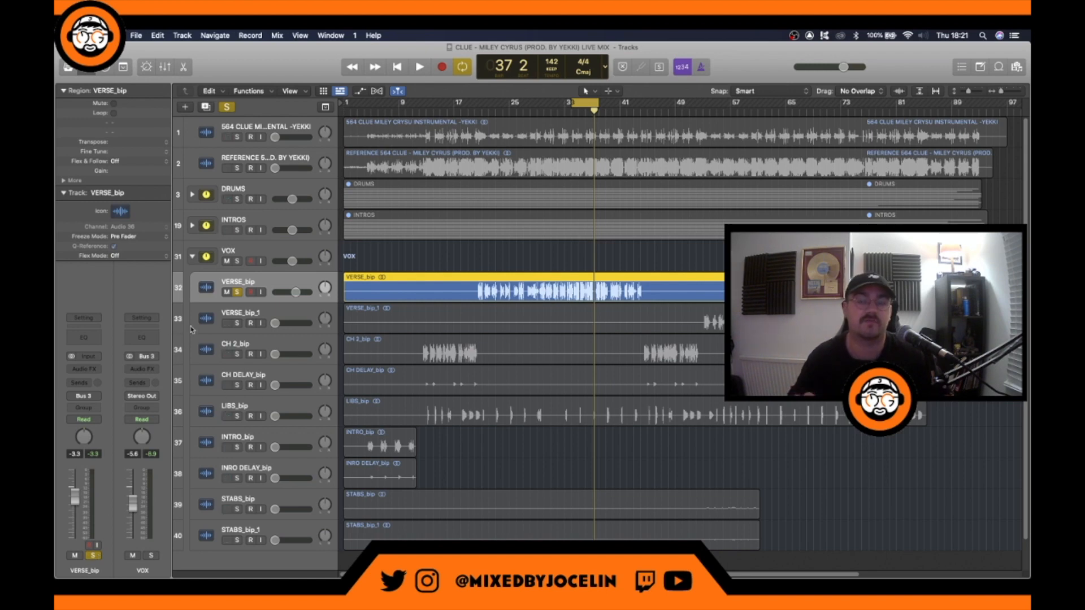
Extend the cycle range over VERSE_bip's first verse, from about bar 20 to bar 45, and play it soloed
drag(468, 103, 651, 103)
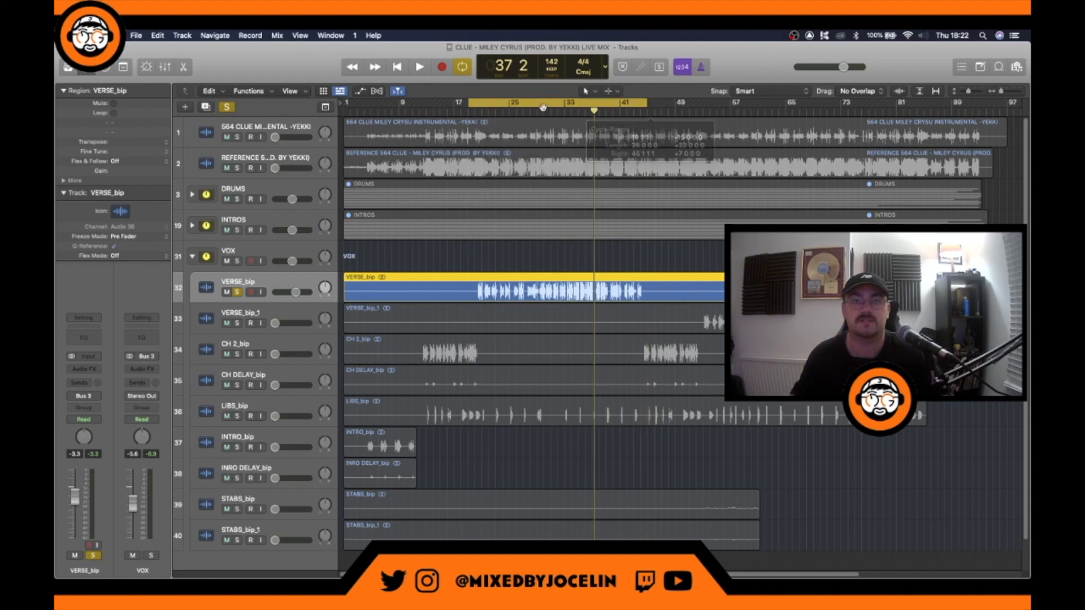
drag(468, 104, 477, 106)
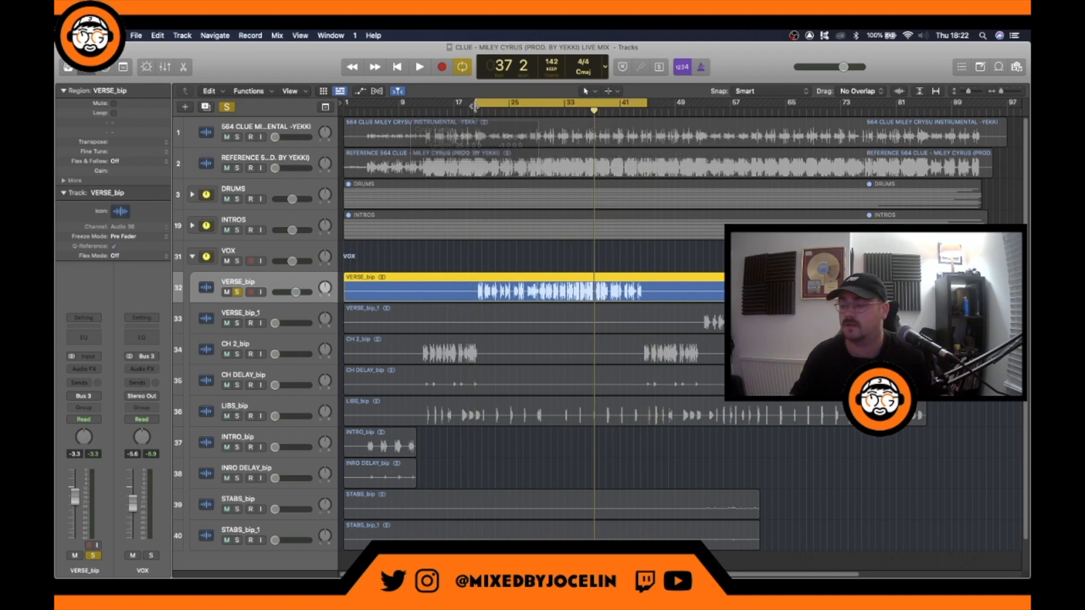
key(space)
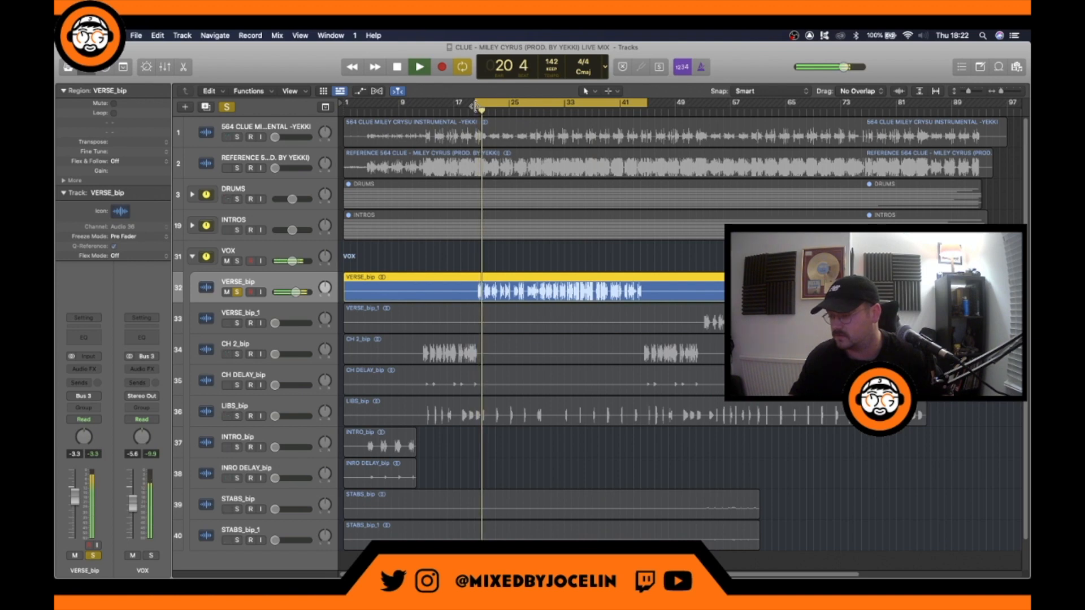
key(space)
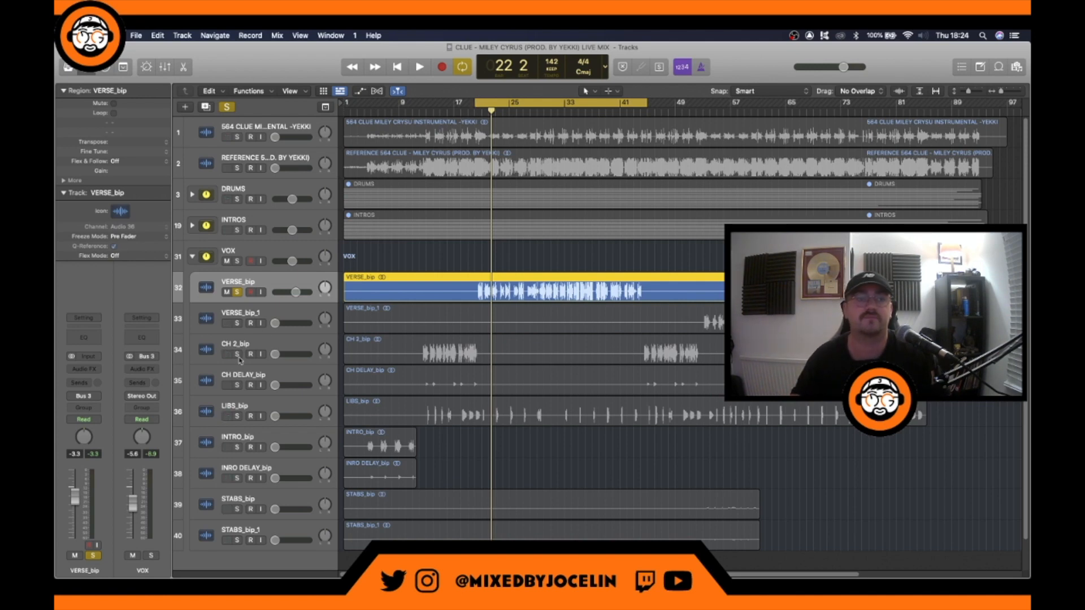
Insert a Channel EQ on VERSE_bip, move its window clear and lower its overall gain to -2.4 dB during playback
key(space)
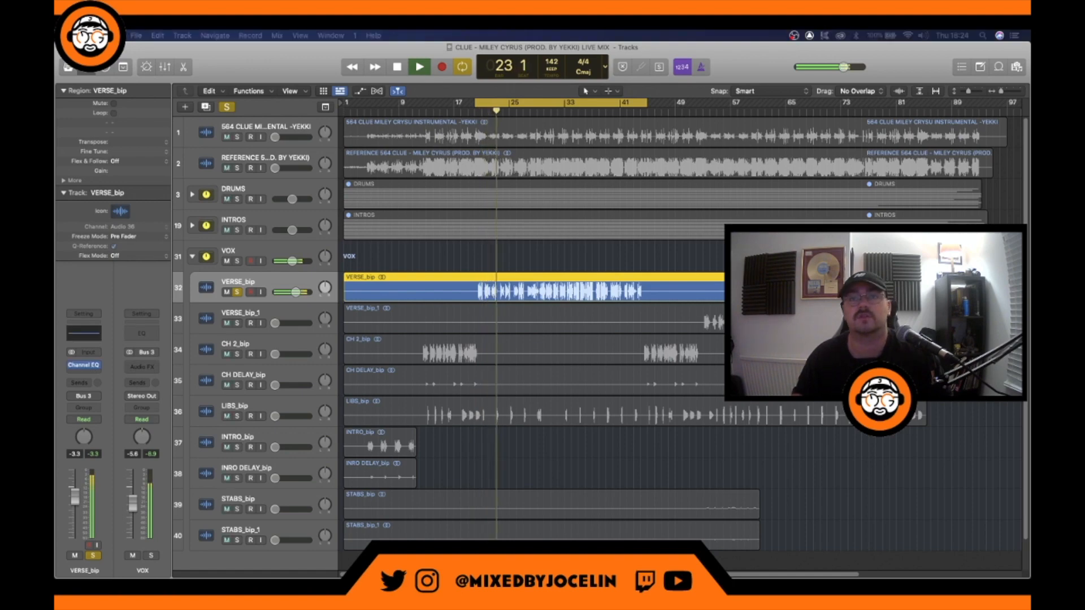
drag(816, 121, 474, 169)
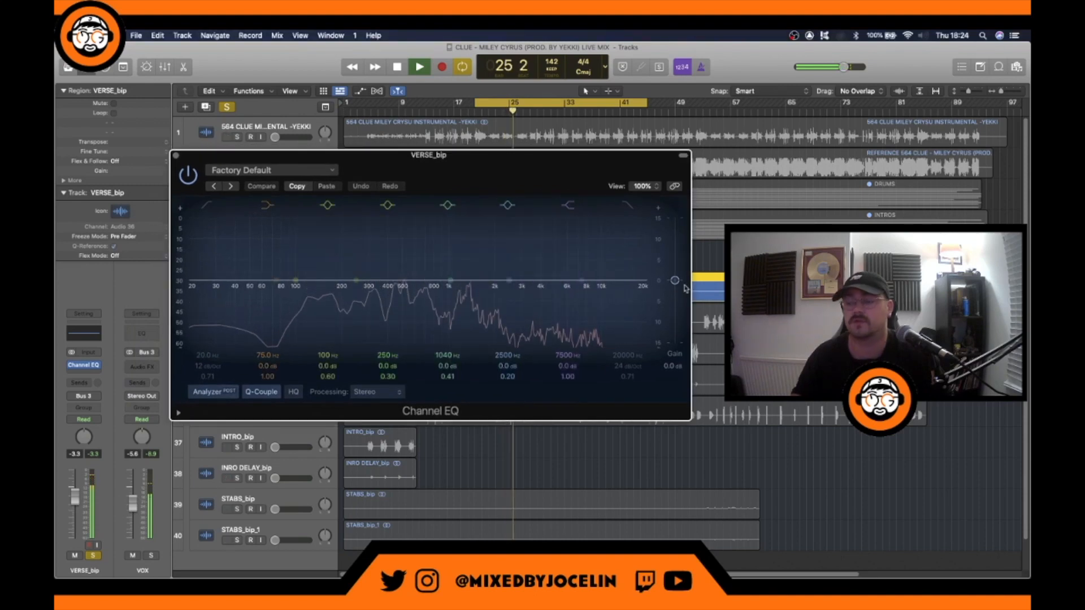
drag(675, 283, 676, 288)
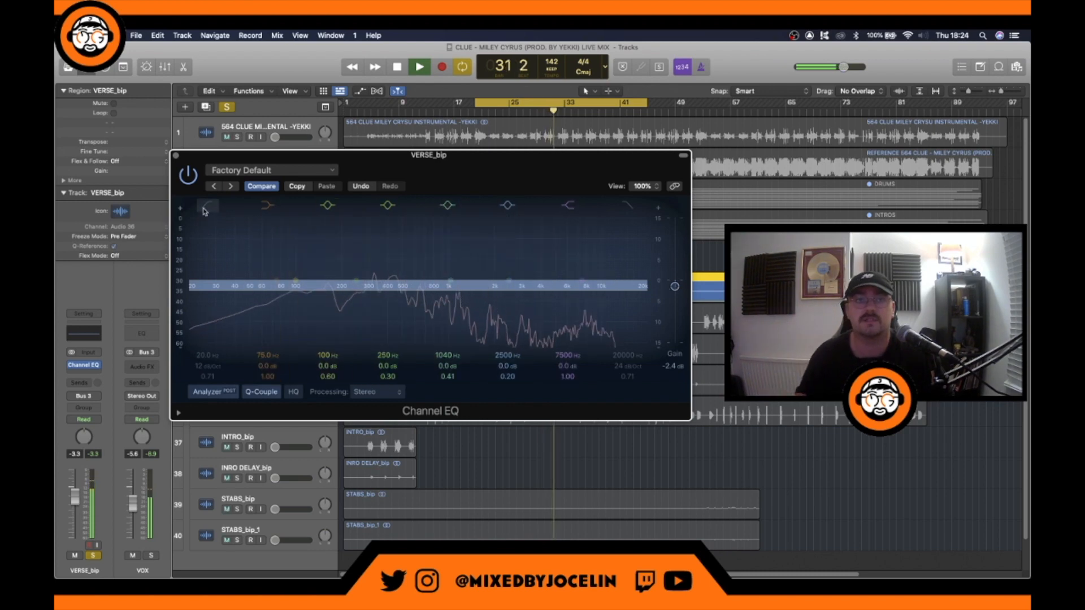
Enable the Channel EQ's low cut at 48 dB/Oct, sweep it up to about 100 Hz, and return it to 20 Hz
click(209, 365)
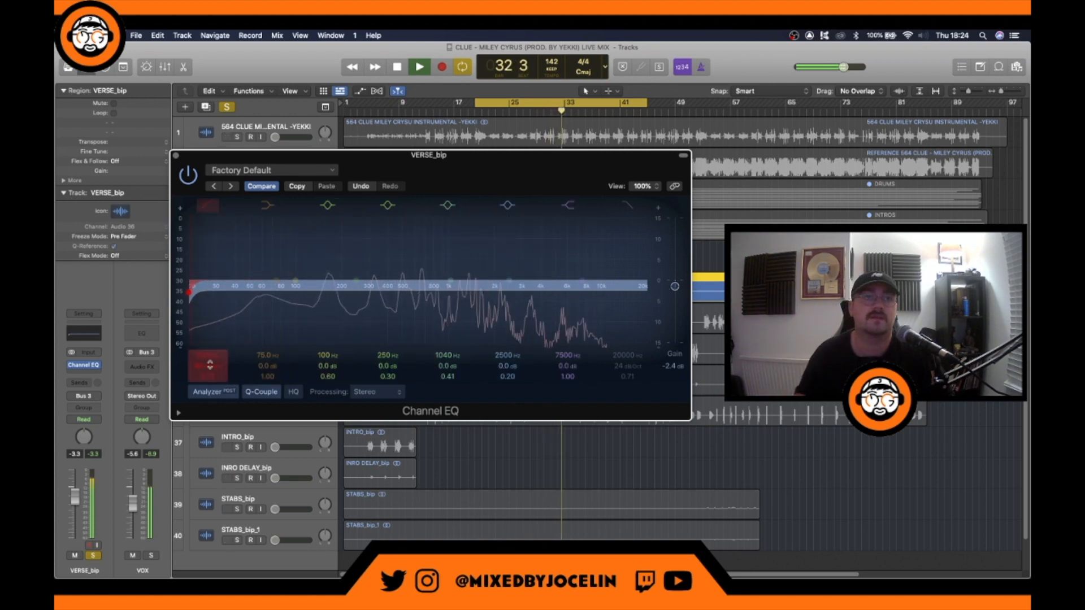
drag(195, 344, 307, 313)
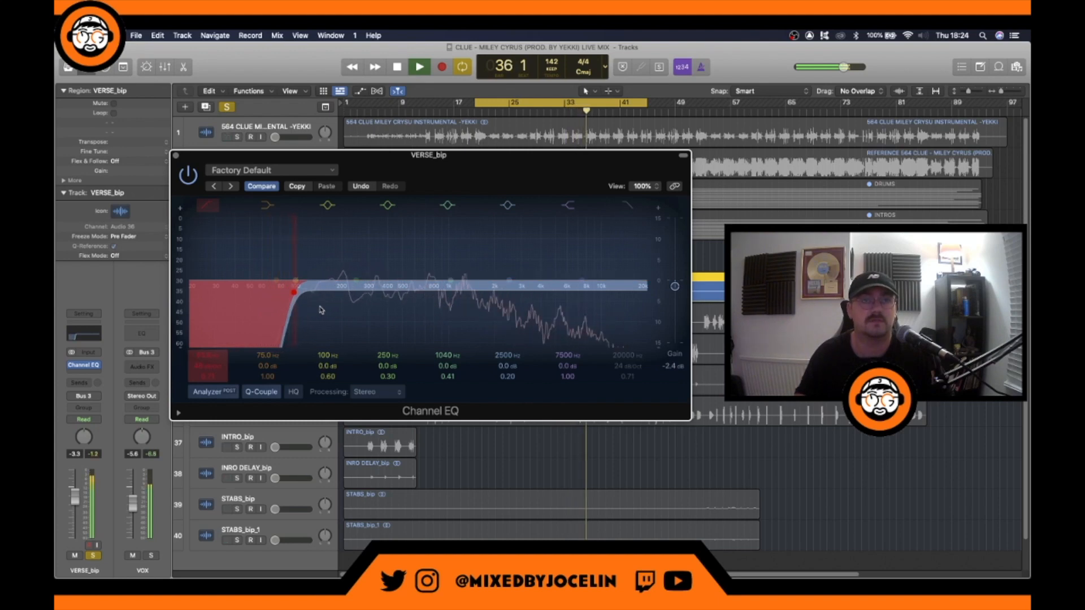
key(space)
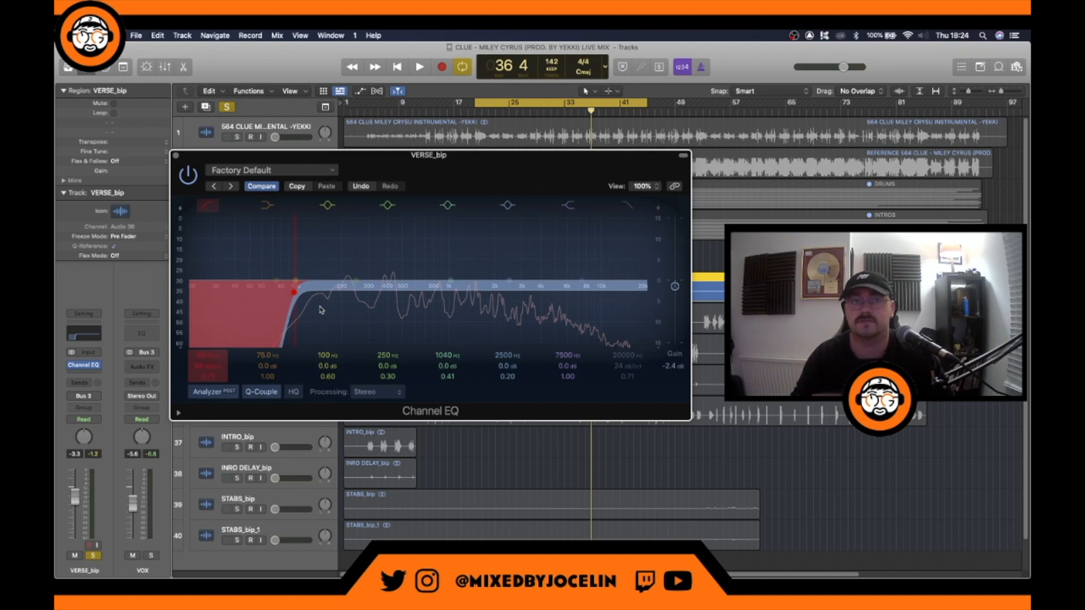
drag(309, 306, 118, 307)
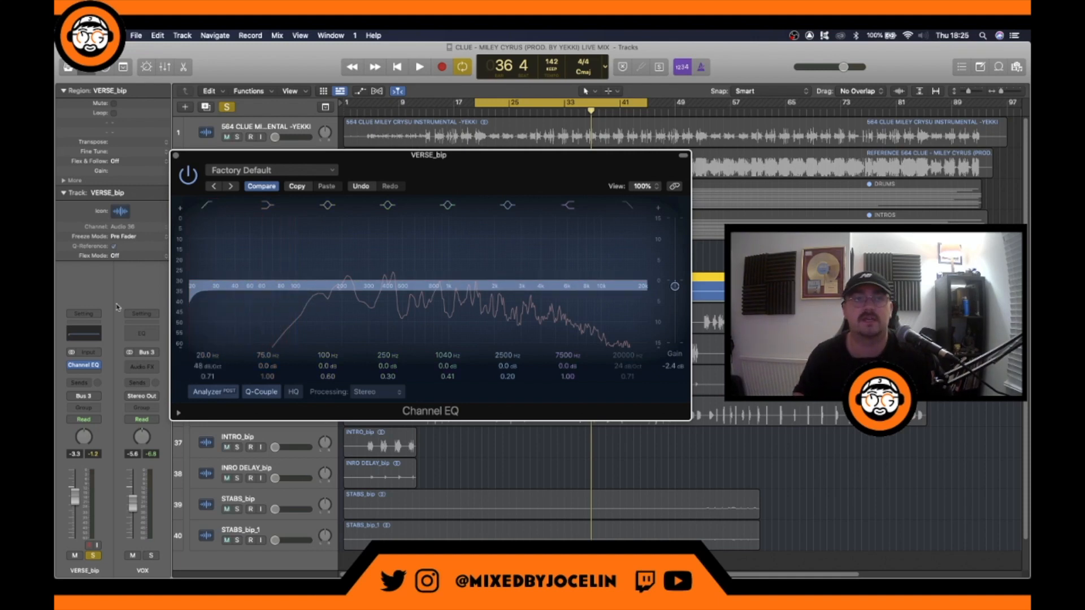
Set VERSE_bip's low cut to about 88.5 Hz and add a 48 dB/Oct high cut at about 17900 Hz during playback
key(space)
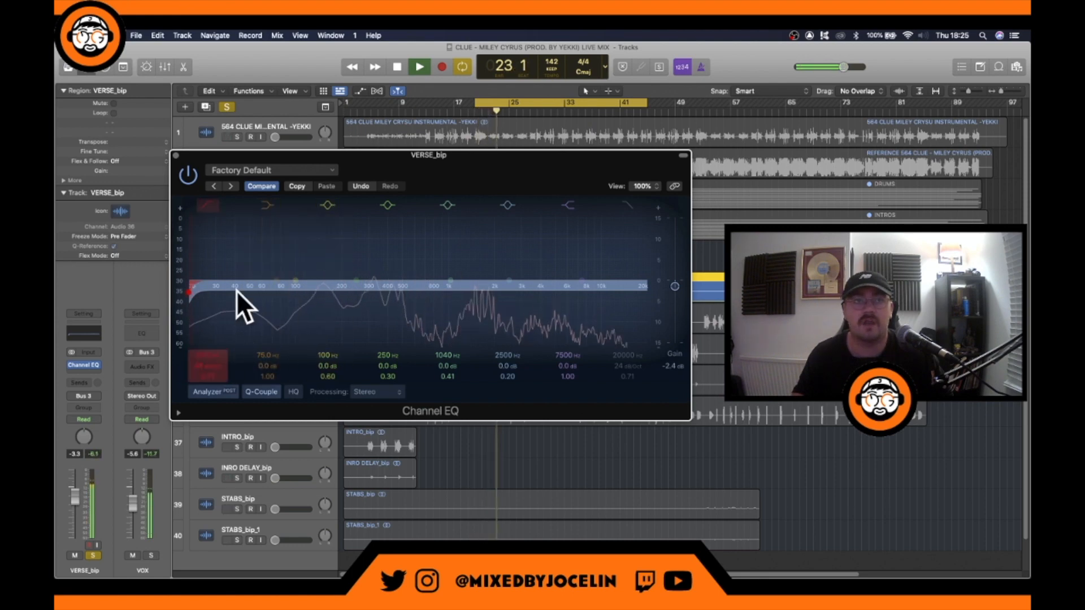
drag(194, 294, 287, 293)
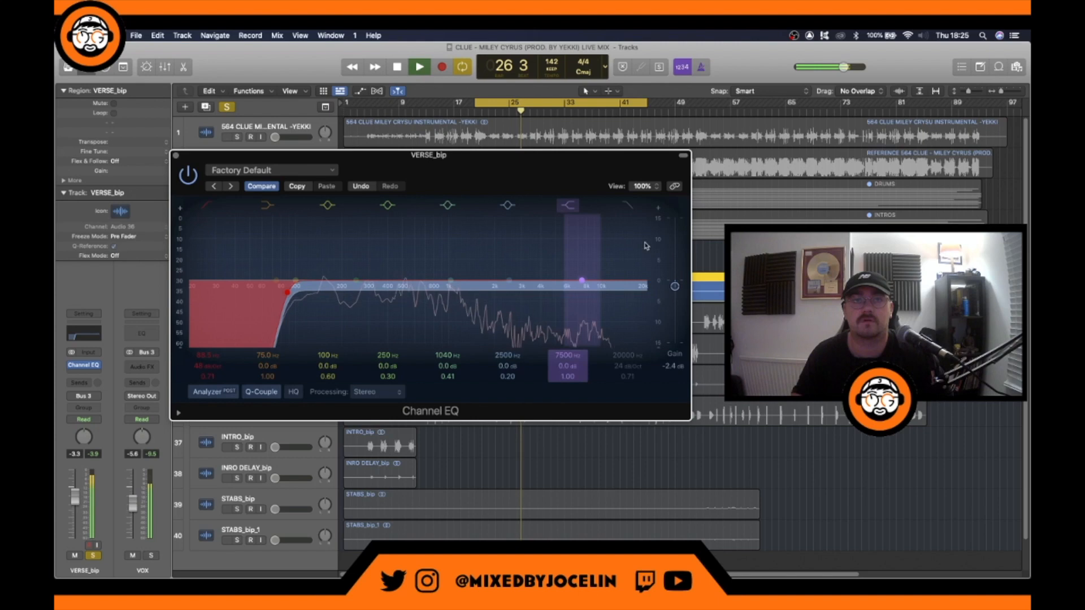
drag(630, 336, 621, 333)
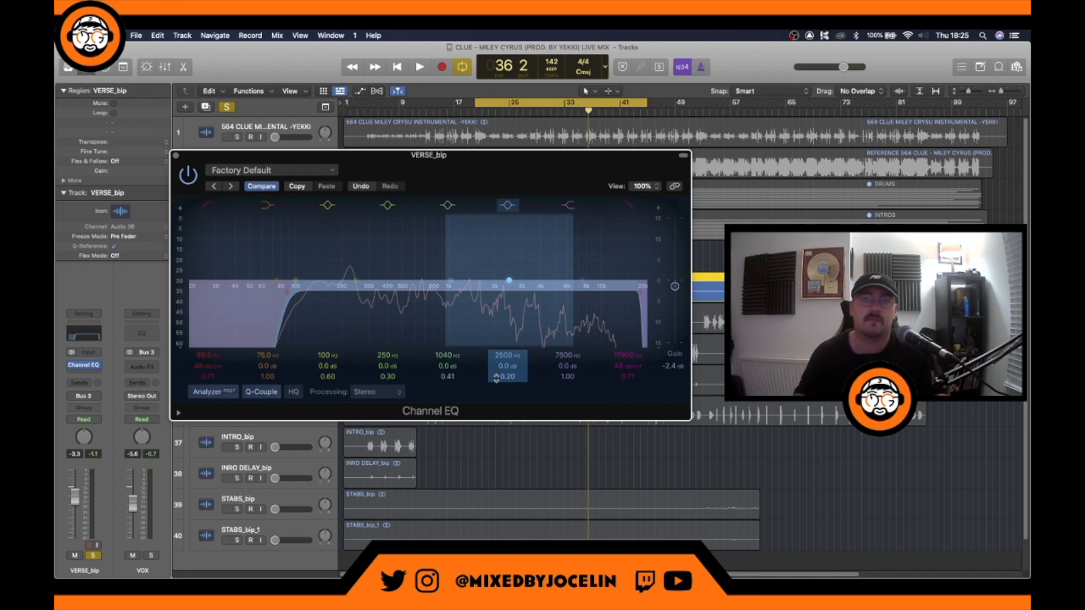
Narrow the 2500 Hz EQ band to Q 100 and move it to a -7.7 dB cut at 11000 Hz
scroll(505, 377, up, 10)
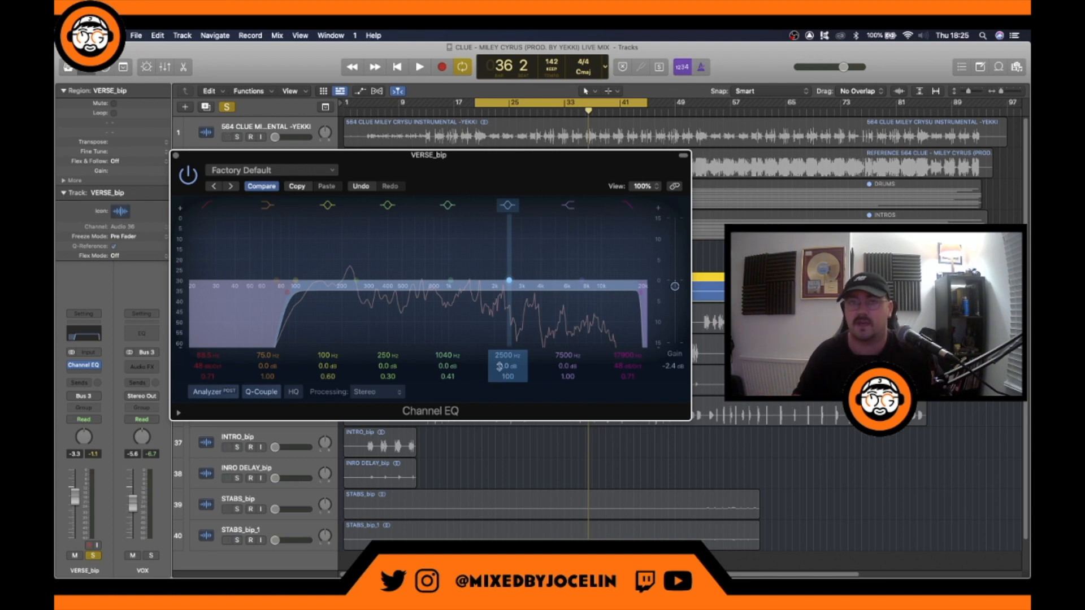
drag(509, 279, 608, 293)
key(space)
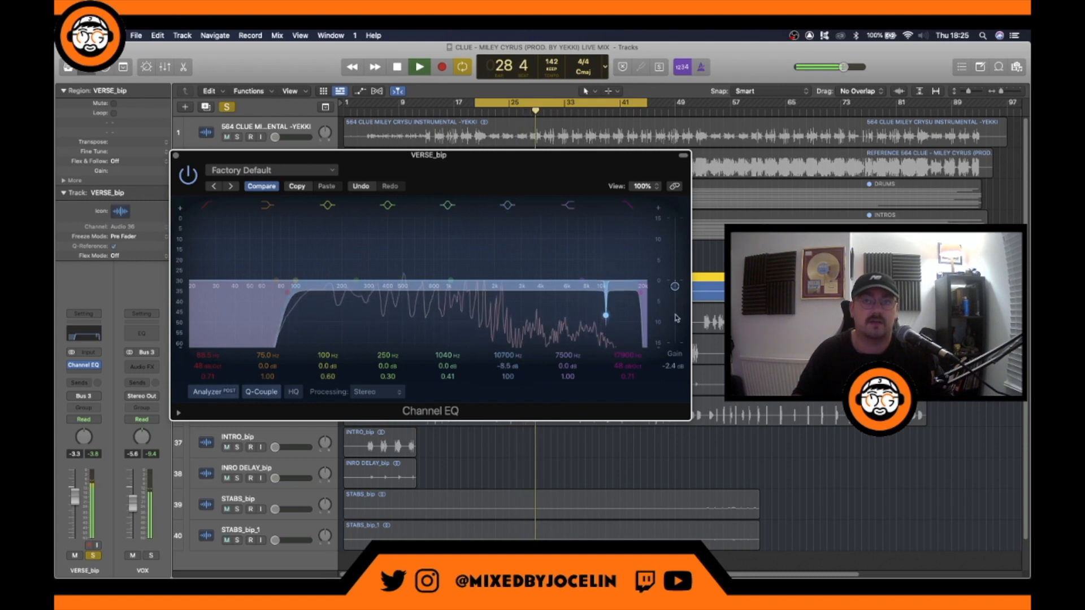
drag(605, 316, 608, 314)
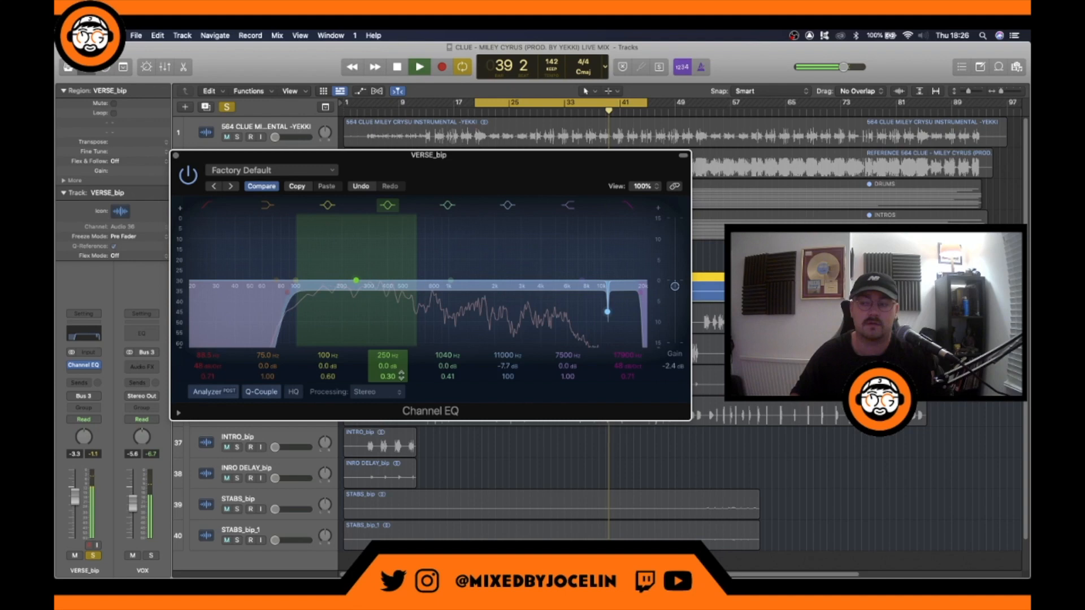
Narrow the 250 Hz EQ band to Q 100, sweep it boosted, and cut -8.9 dB at 220 Hz
drag(397, 373, 395, 380)
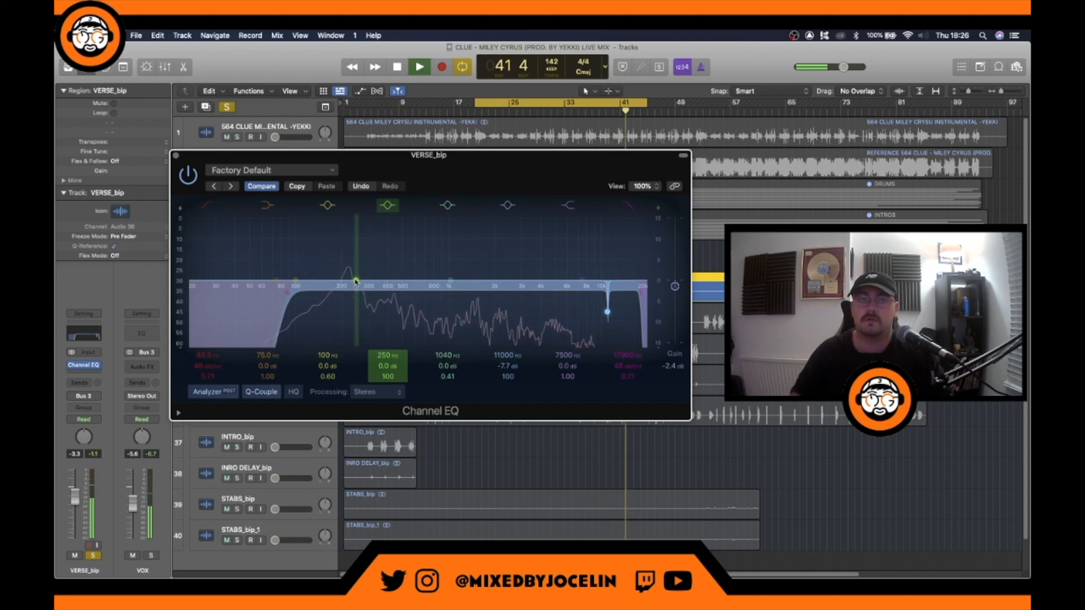
drag(355, 281, 342, 187)
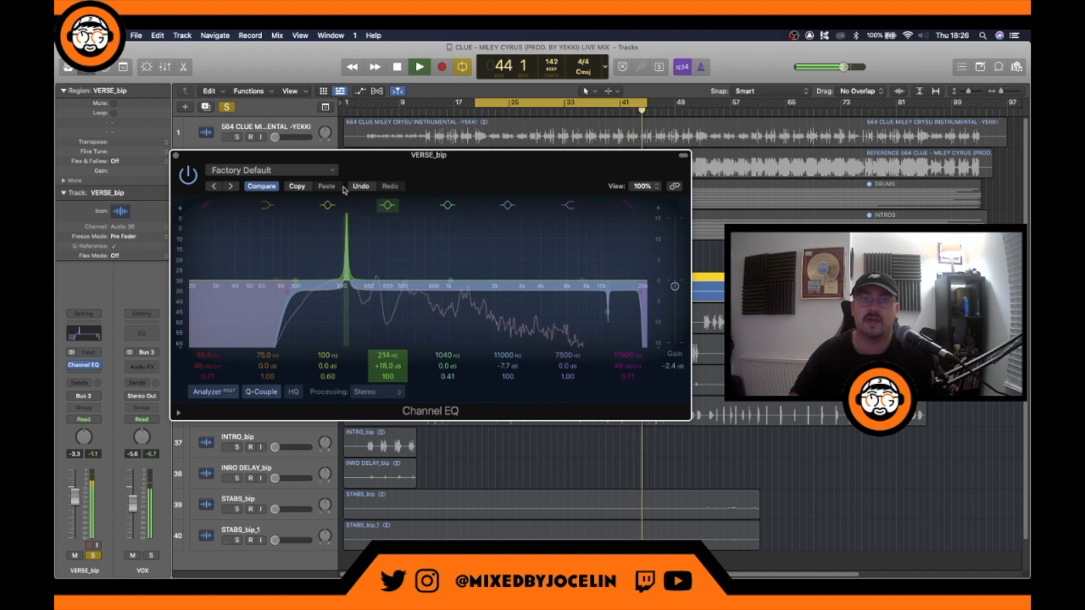
drag(344, 308, 346, 329)
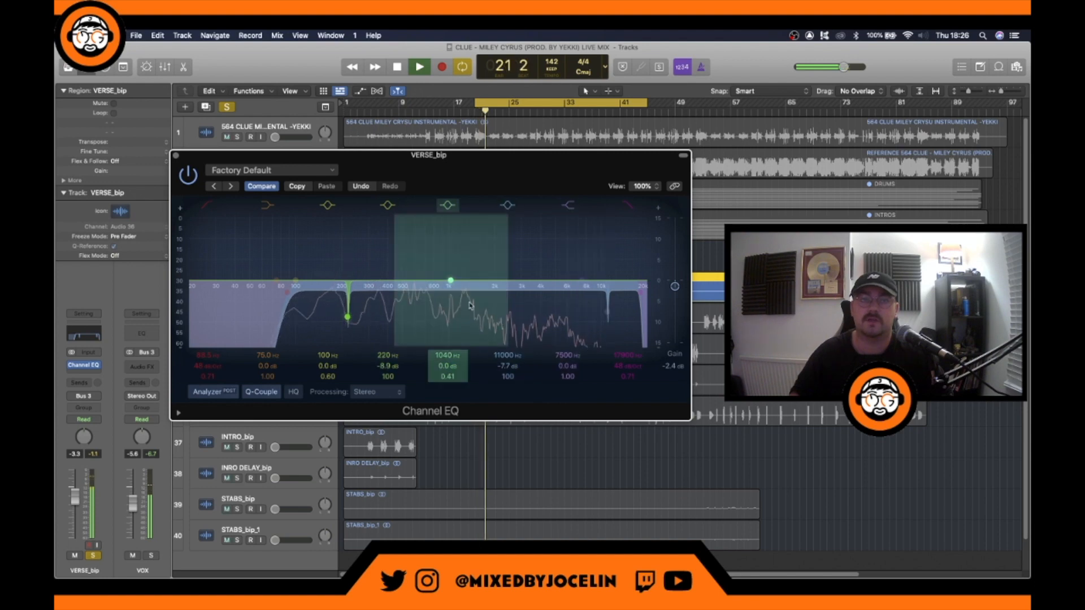
Narrow the 1040 Hz EQ band to Q 100, cut -8.4 dB at 3580 Hz, and close the Channel EQ
key(space)
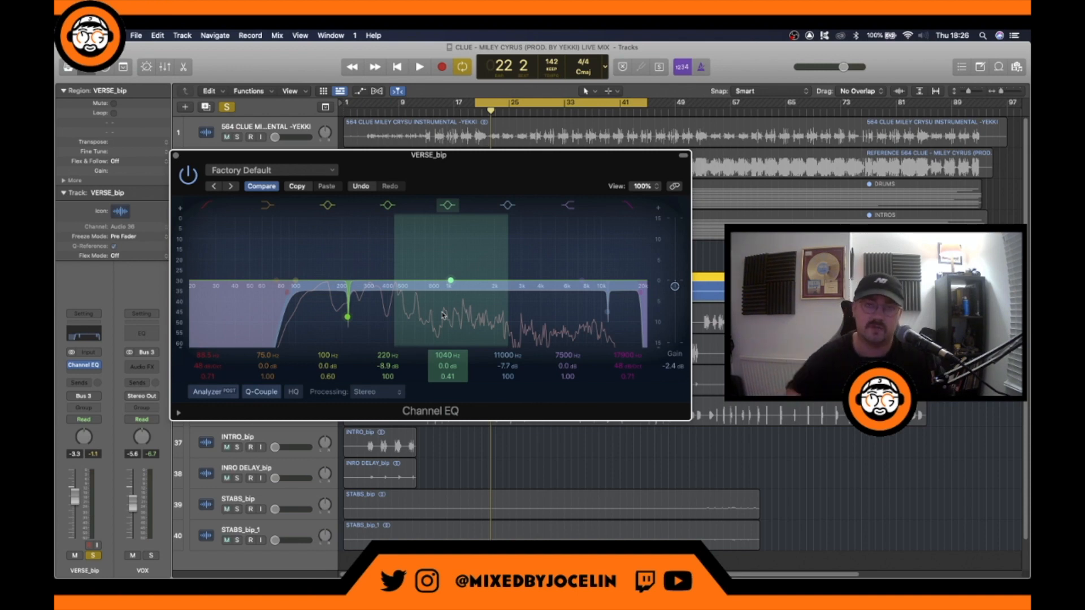
key(space)
drag(448, 376, 448, 328)
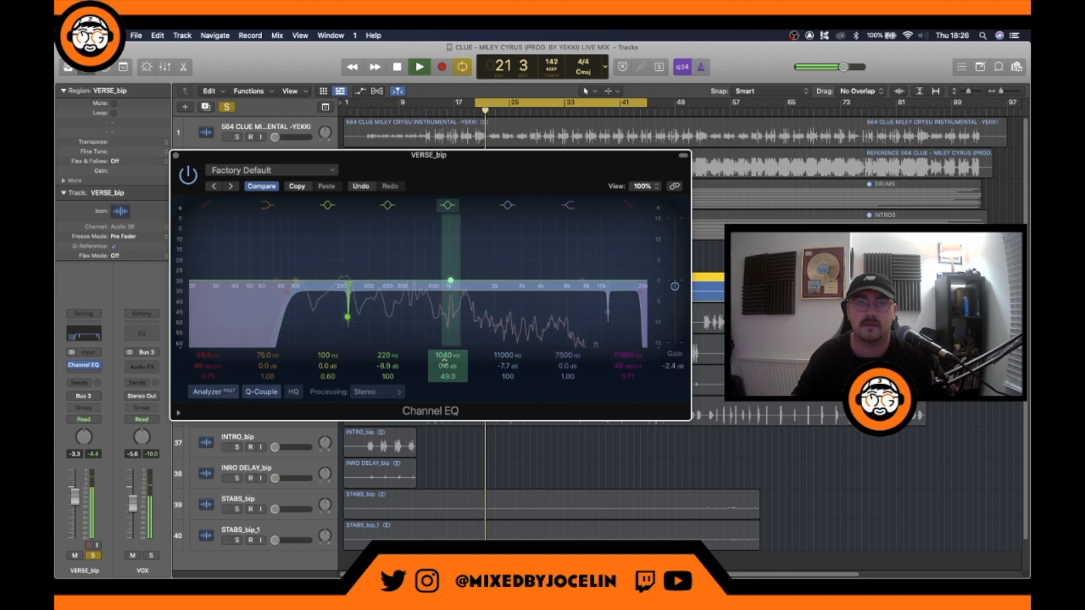
drag(451, 377, 451, 350)
drag(450, 280, 533, 325)
drag(497, 158, 448, 154)
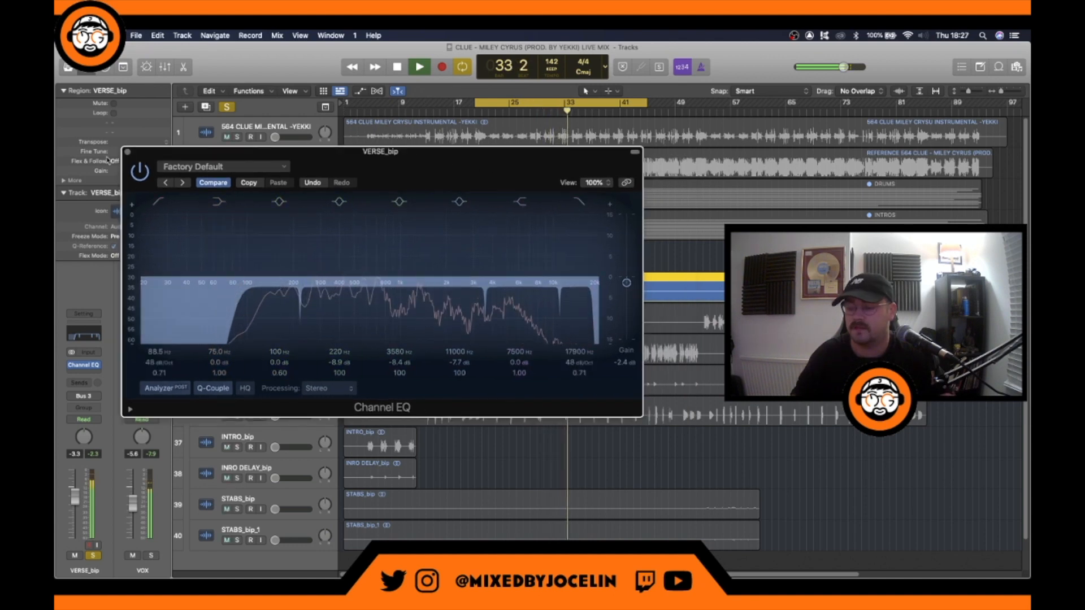
click(128, 151)
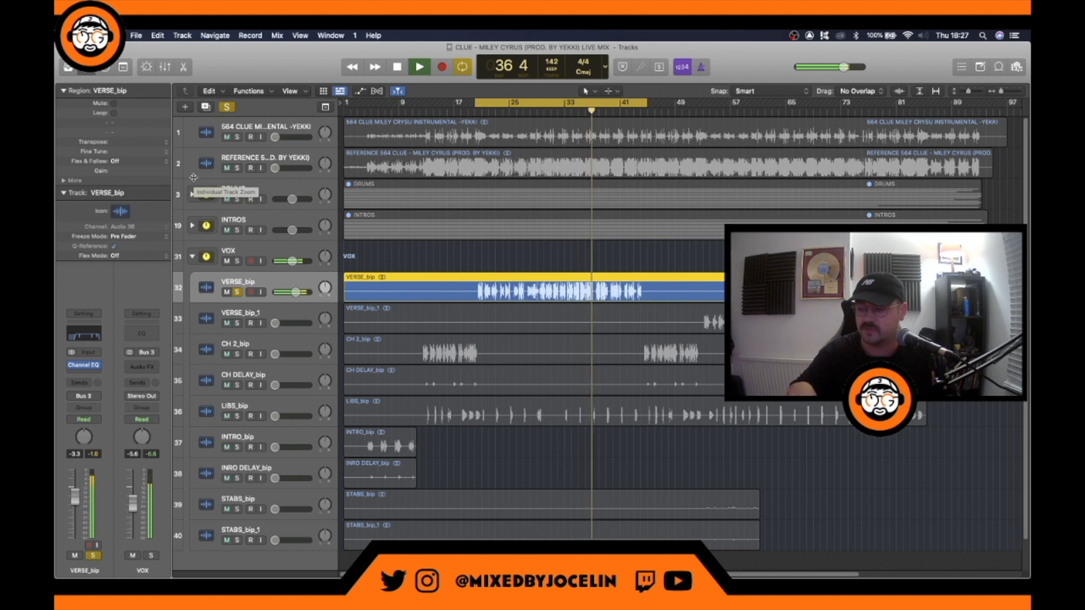
Replay the start of the soloed VERSE_bip passage to check the equalised vocal
key(space)
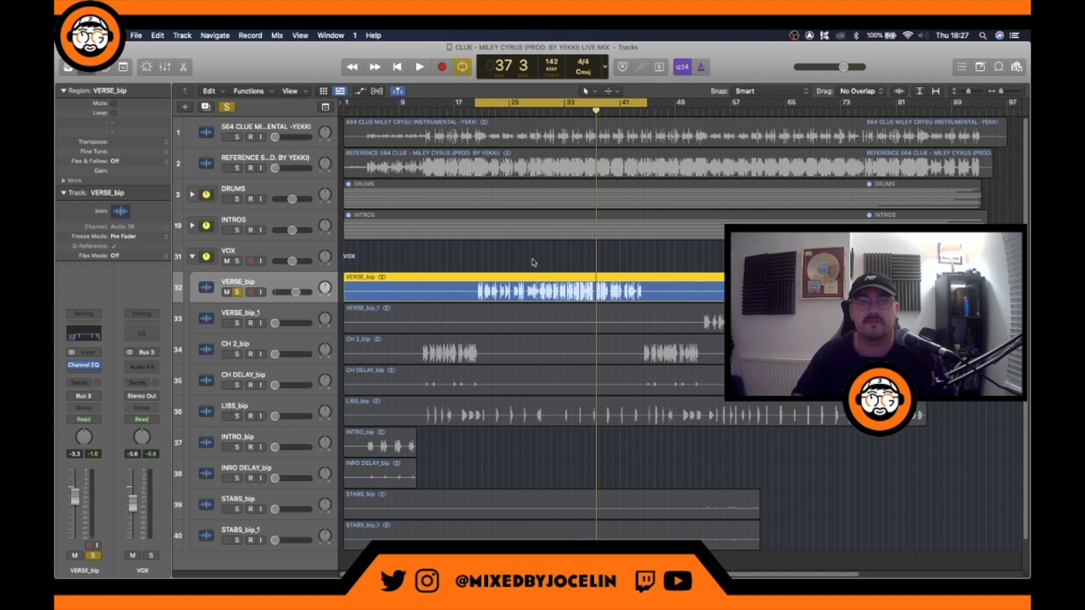
key(space)
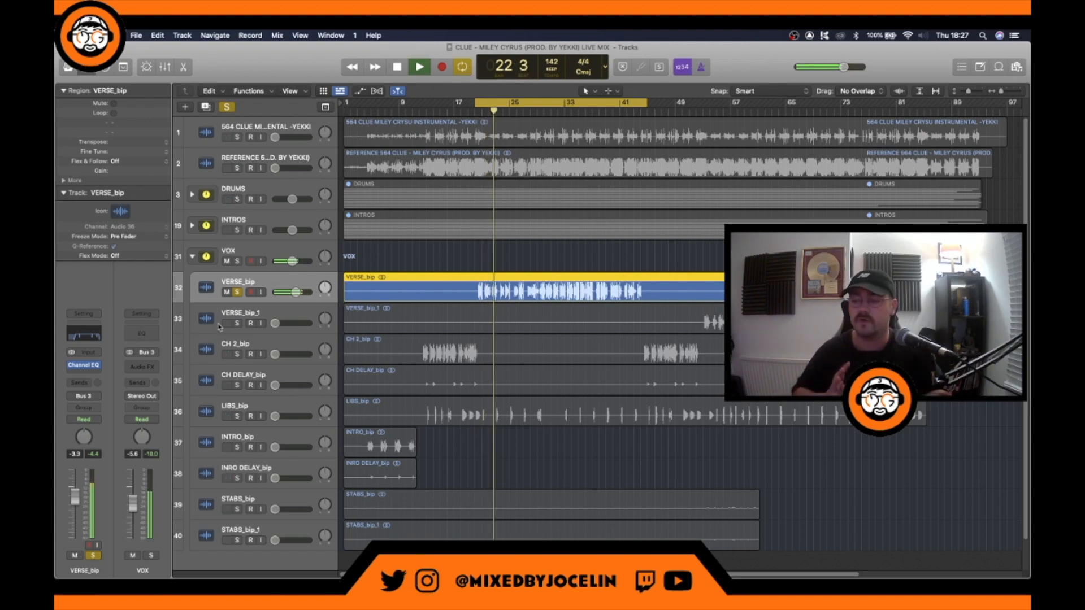
key(space)
Insert a stereo ERA 4 De-Esser after the Channel EQ on VERSE_bip
key(n)
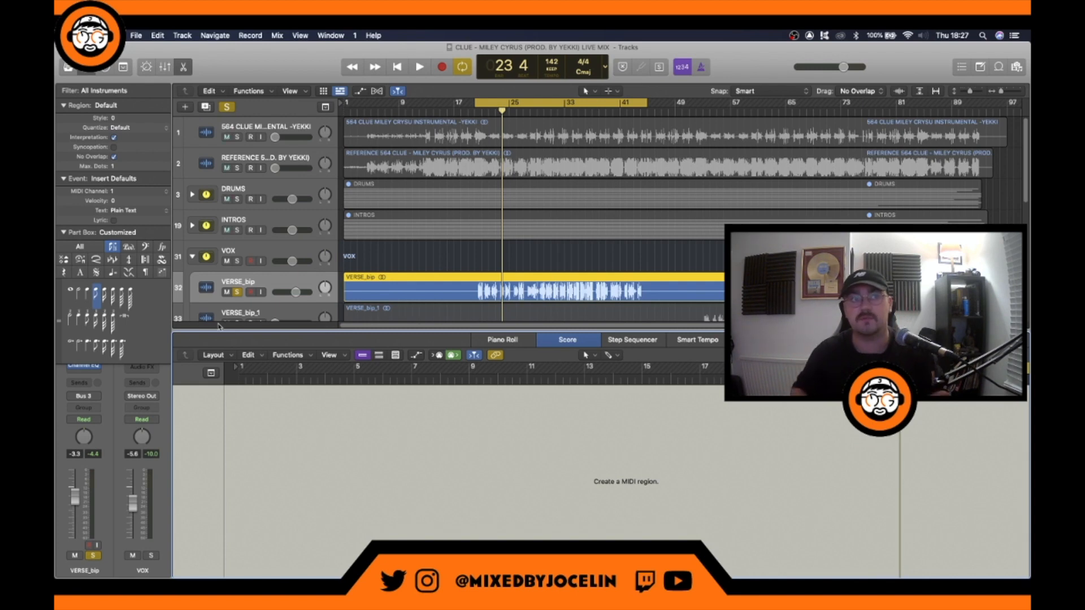
click(64, 233)
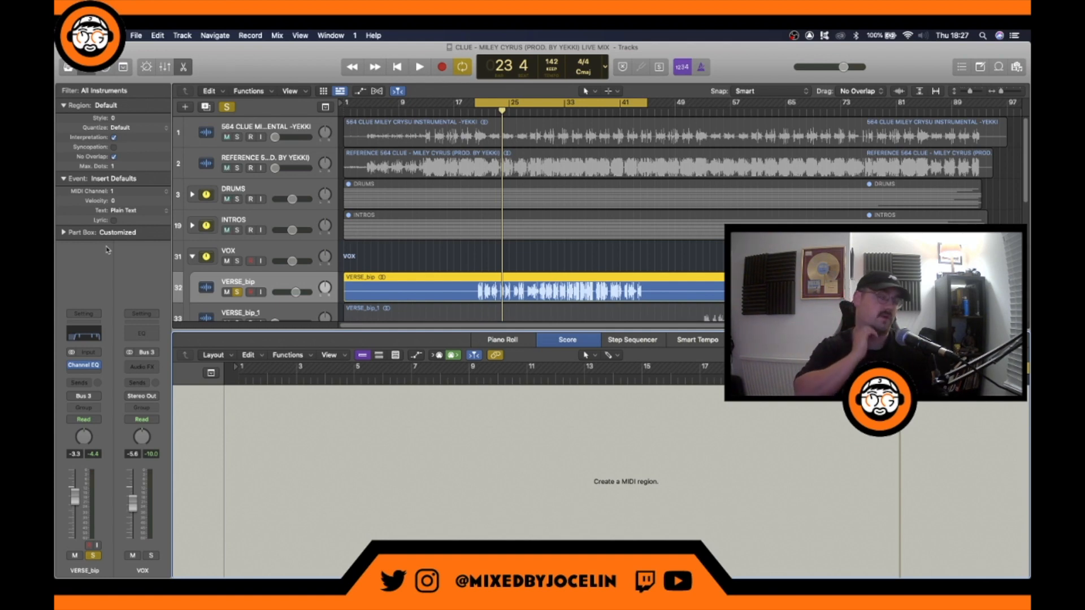
click(78, 373)
mouse_move(121, 412)
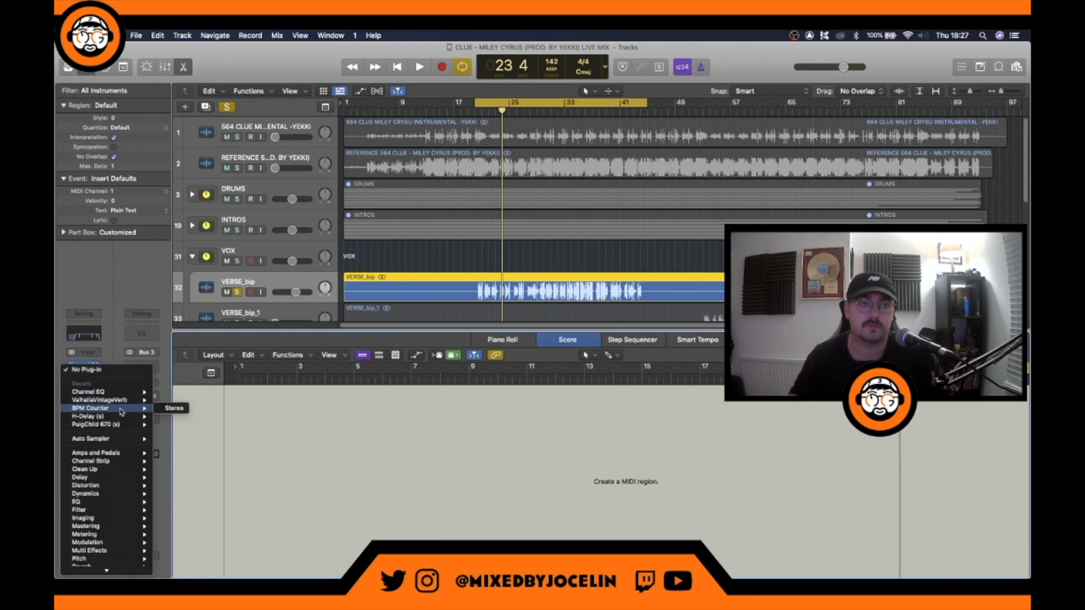
mouse_move(118, 480)
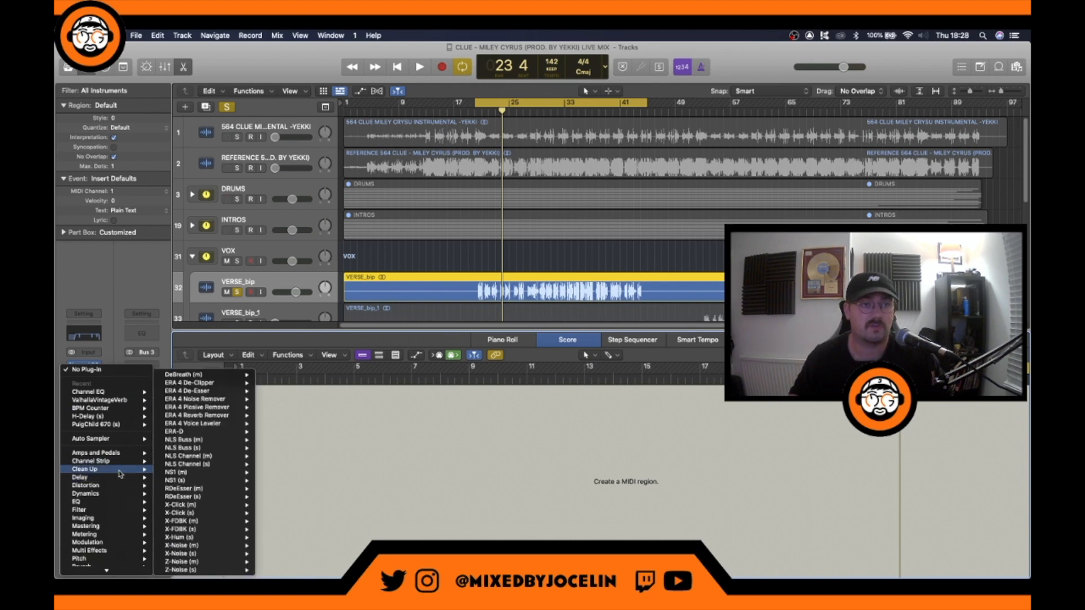
mouse_move(202, 433)
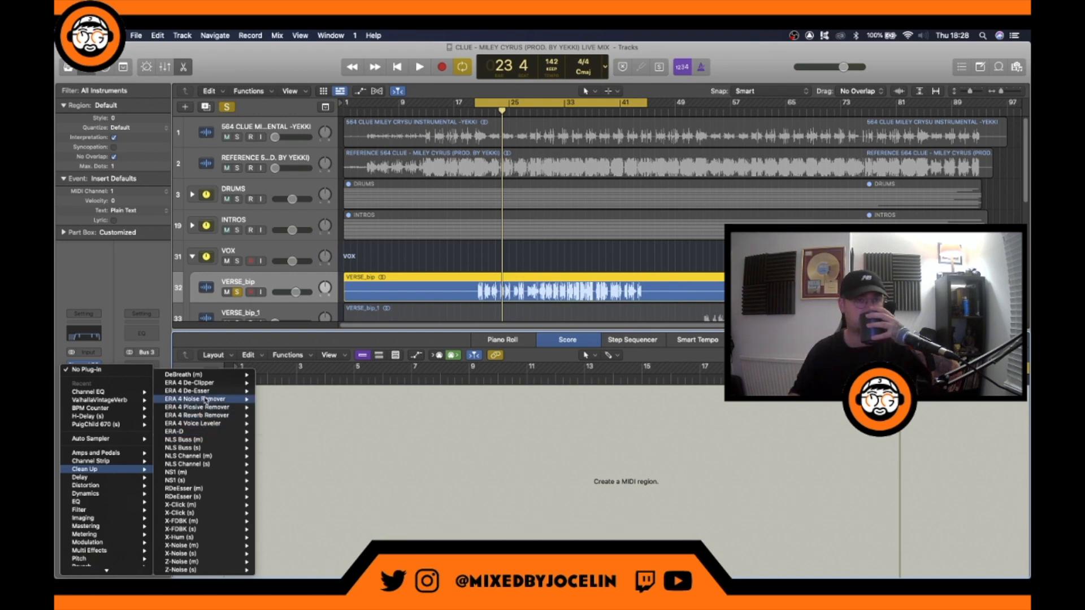
mouse_move(208, 391)
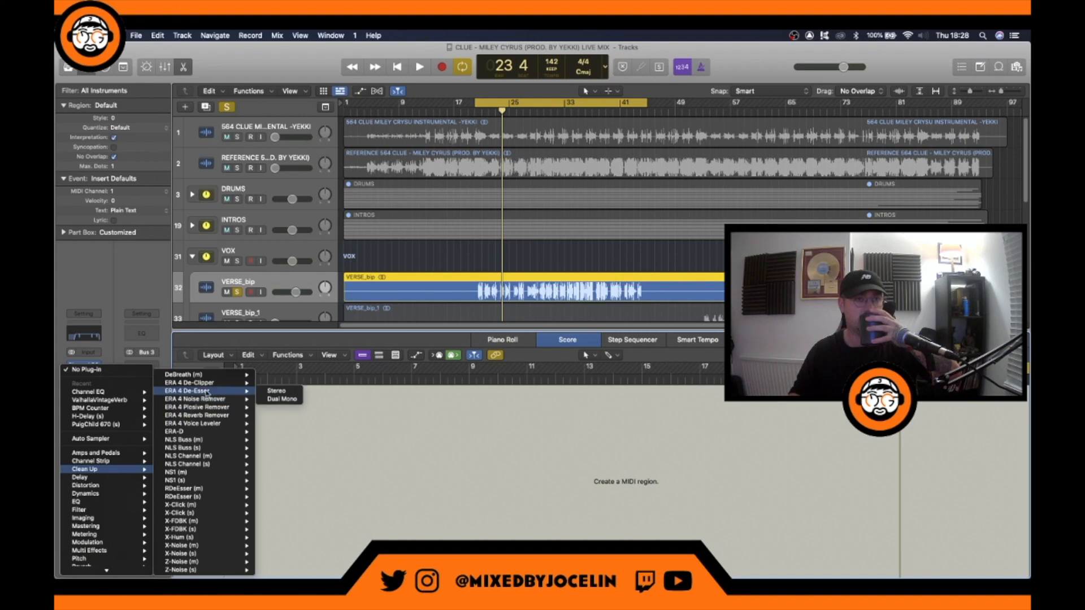
click(273, 392)
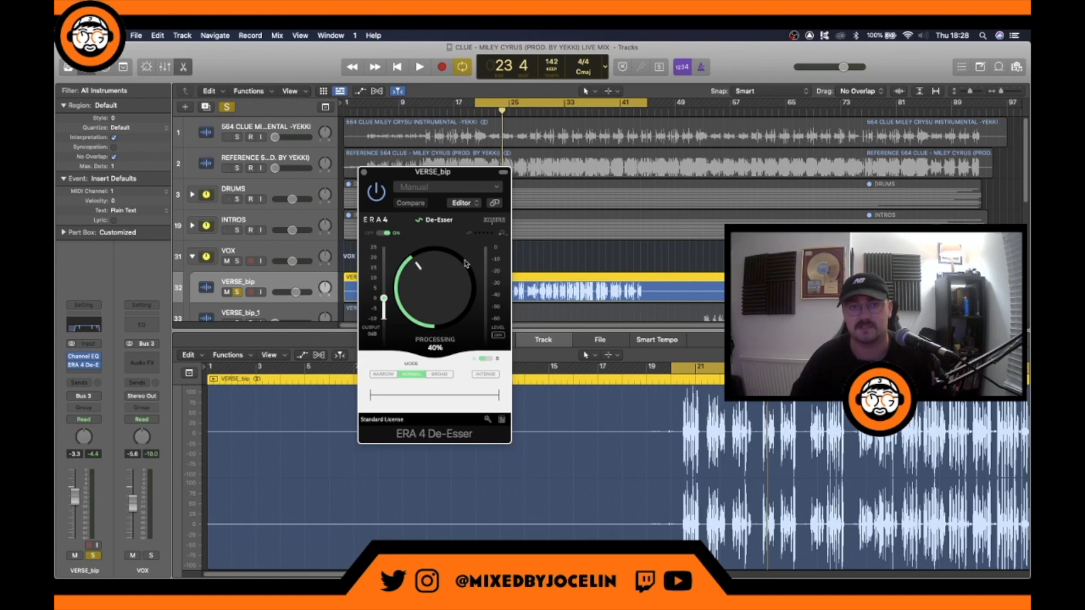
Set the De-Esser's processing to 42% while the soloed verse plays, and close the plug-in window
key(space)
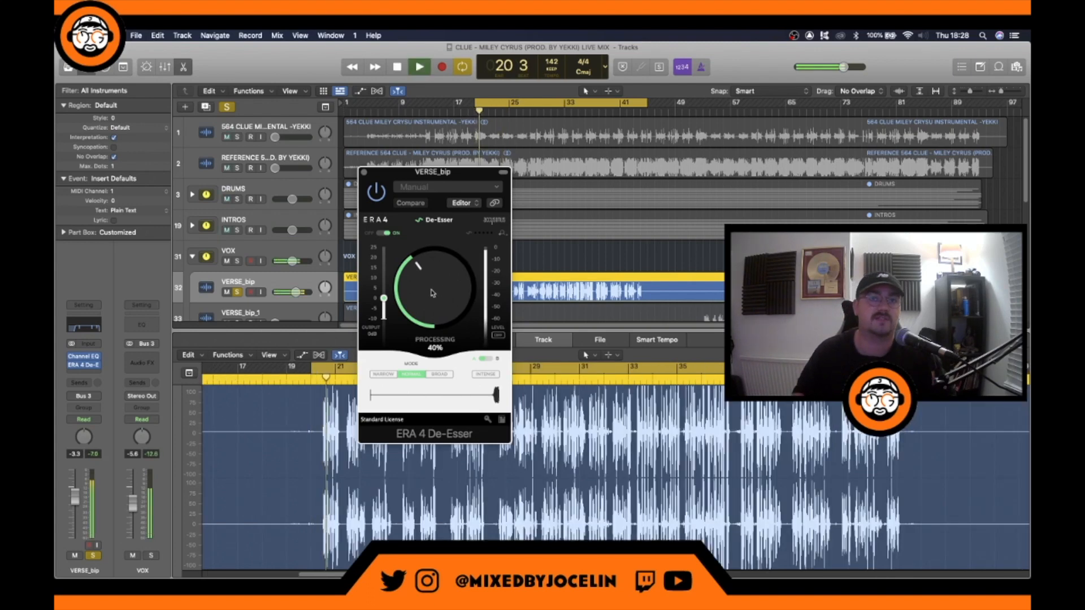
drag(435, 292, 437, 291)
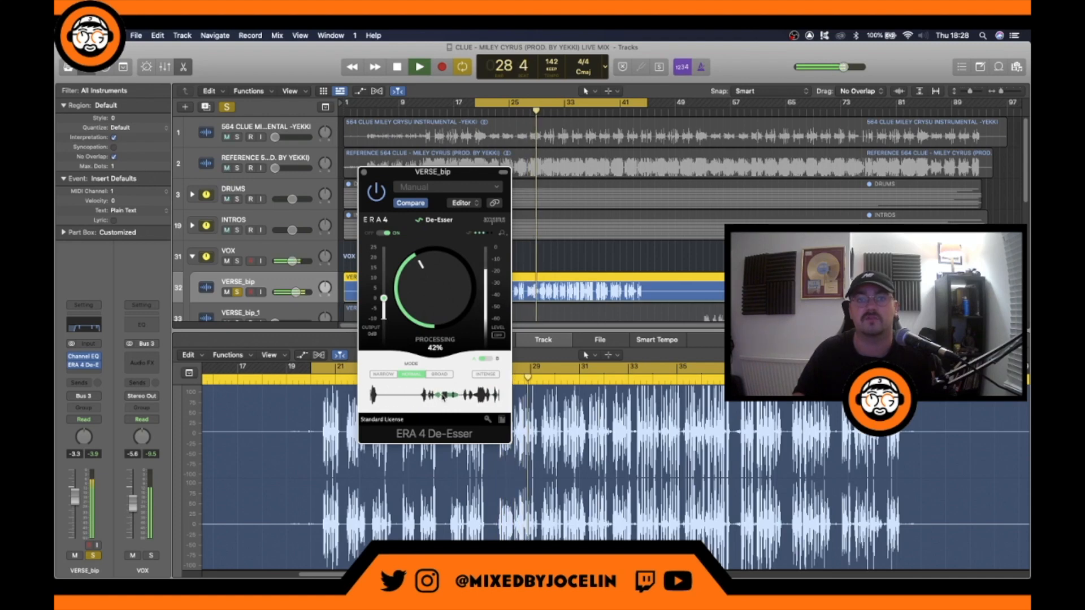
key(space)
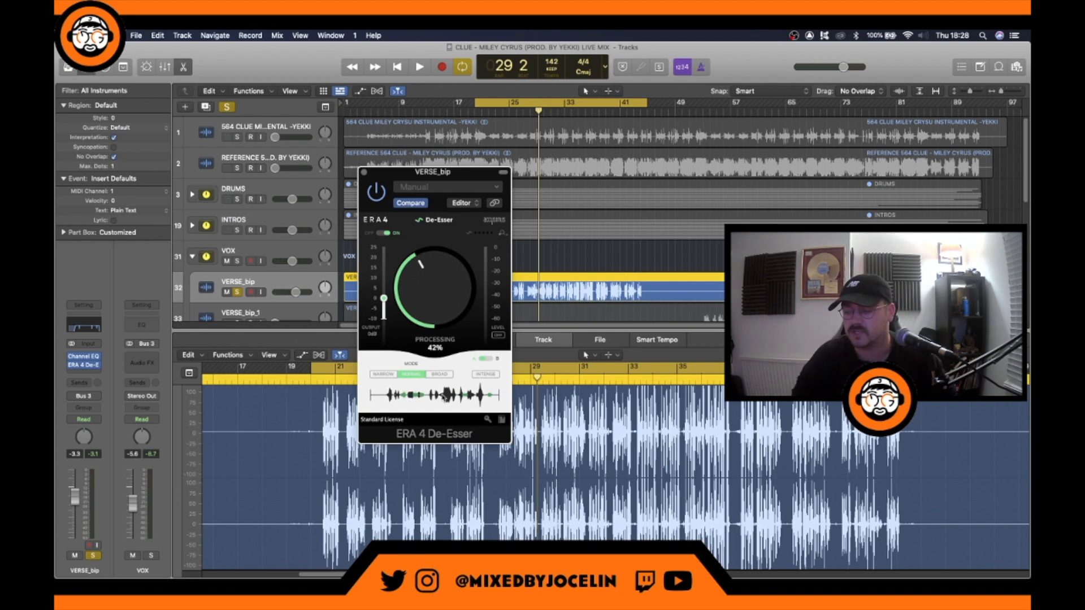
key(space)
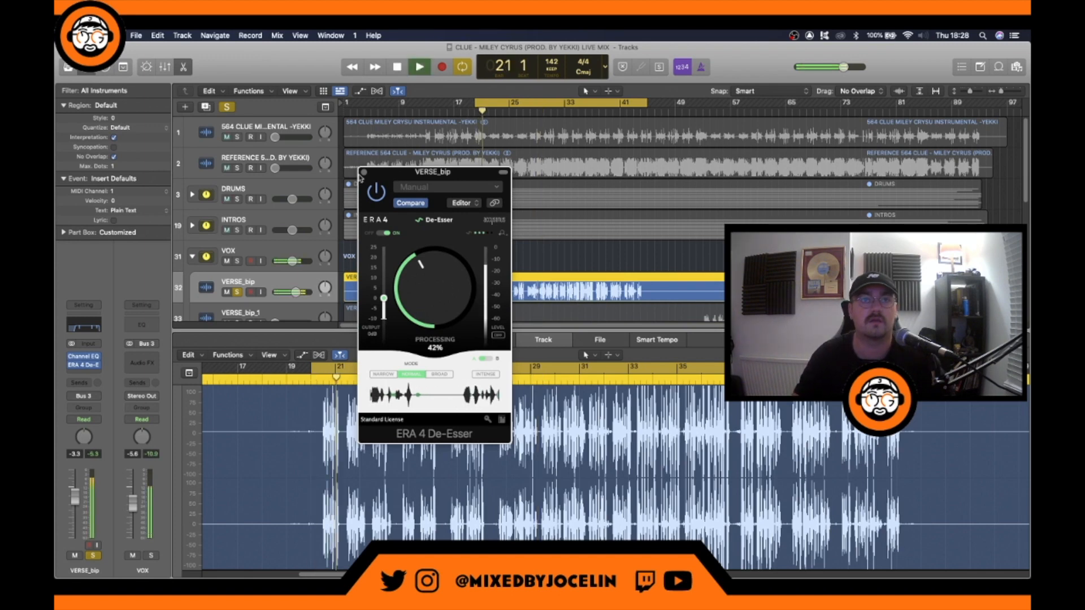
key(super+w)
Unsolo VERSE_bip and raise its fader to -2.8 dB while the full mix plays
scroll(240, 224, down, 2)
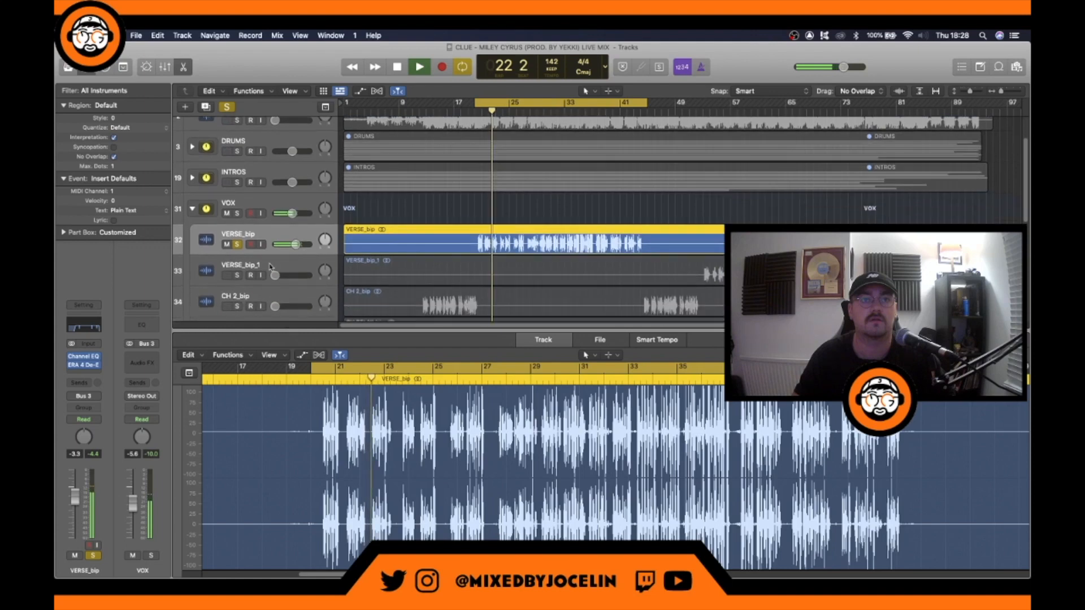
click(237, 244)
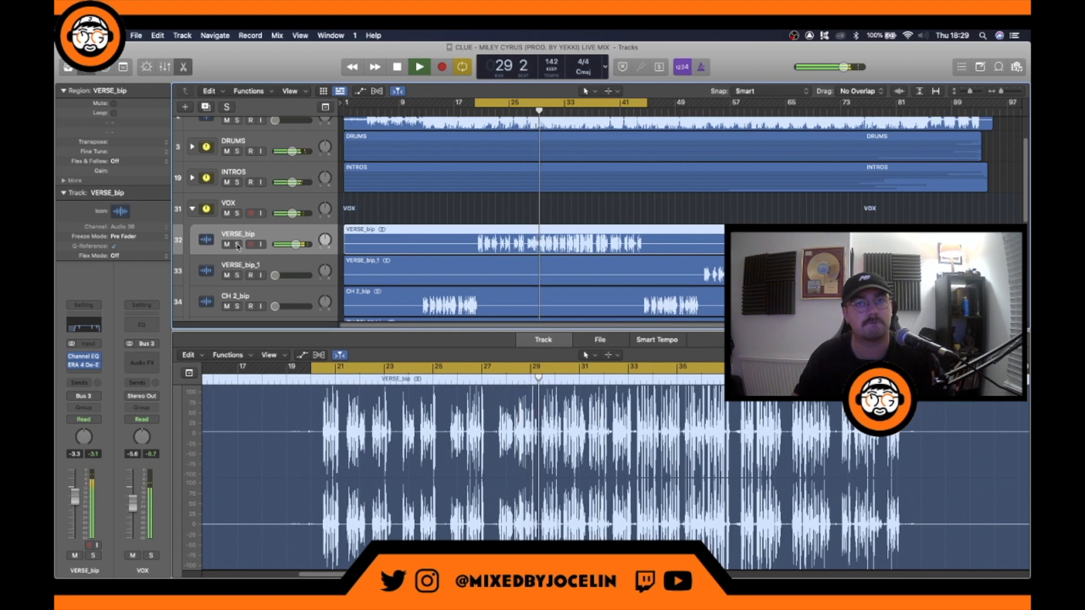
key(space)
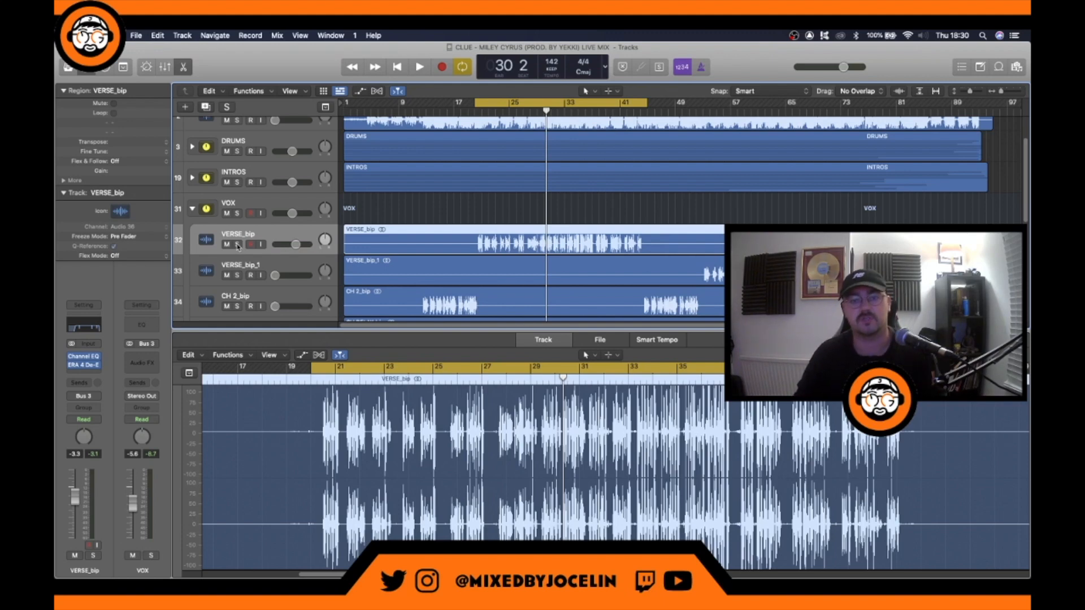
key(space)
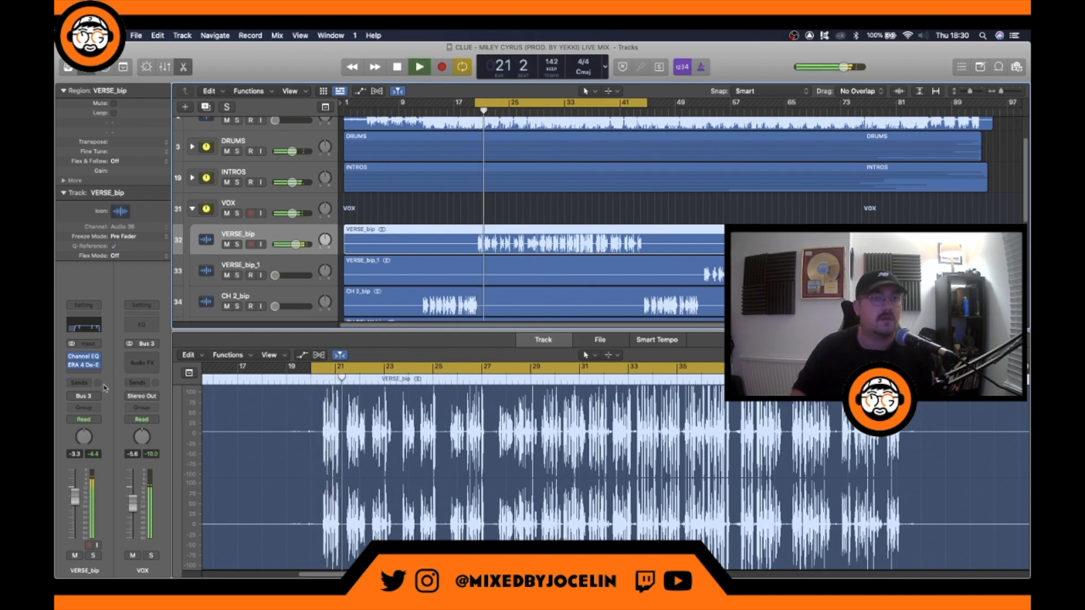
drag(74, 495, 73, 494)
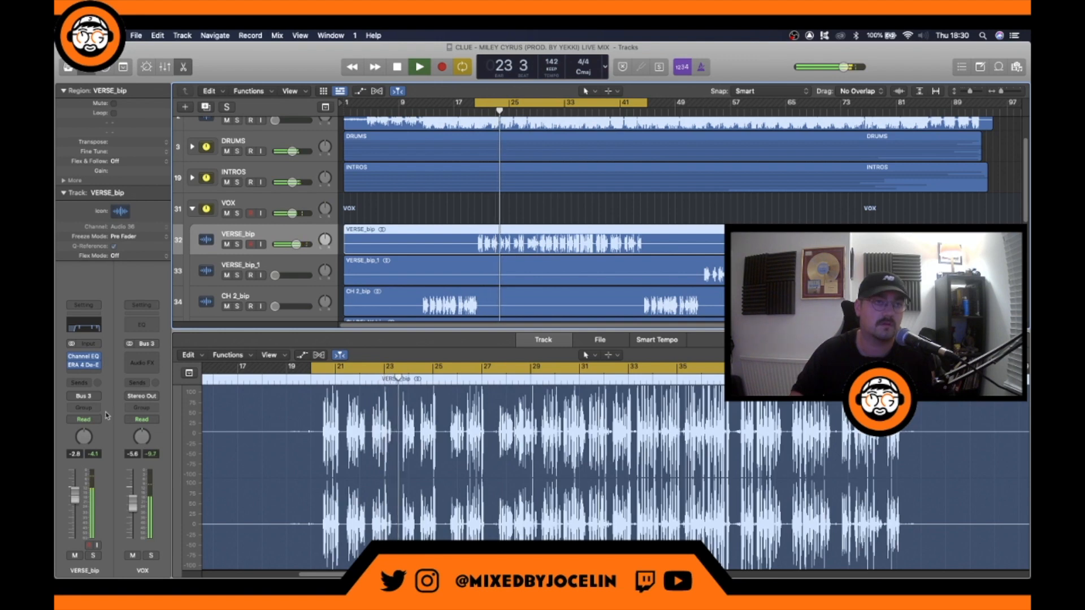
key(space)
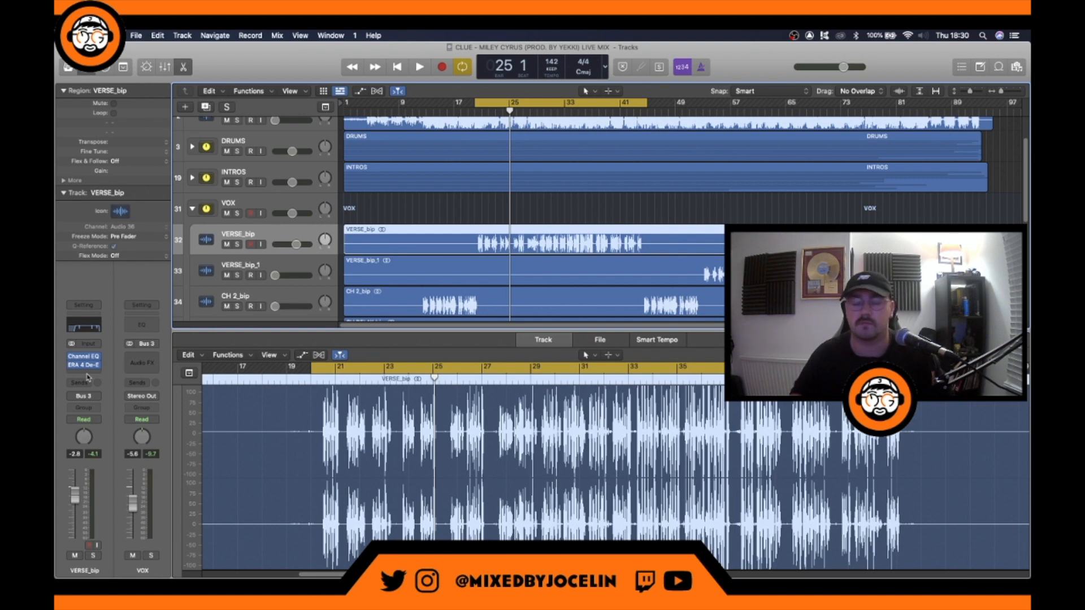
Insert a stereo Waves SSLChannel after the De-Esser on VERSE_bip and move its window so the whole channel strip is visible
click(86, 373)
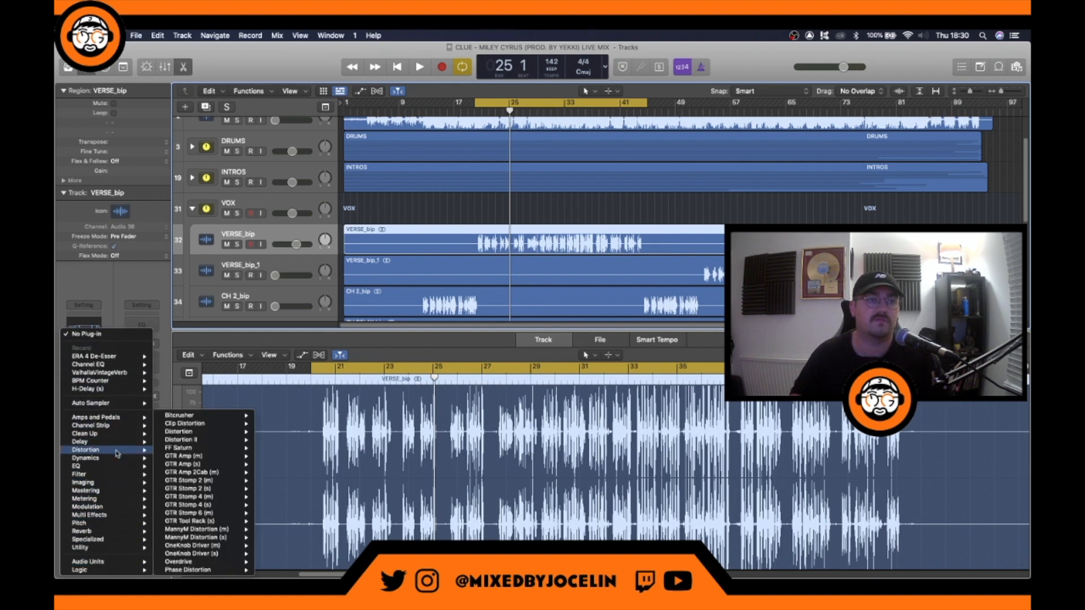
mouse_move(125, 561)
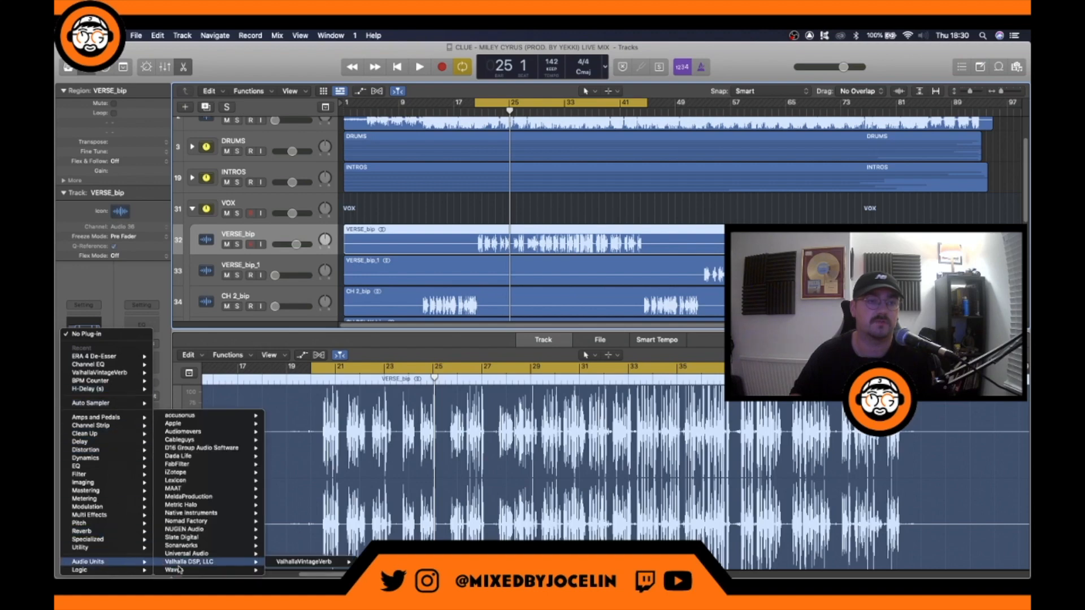
mouse_move(202, 563)
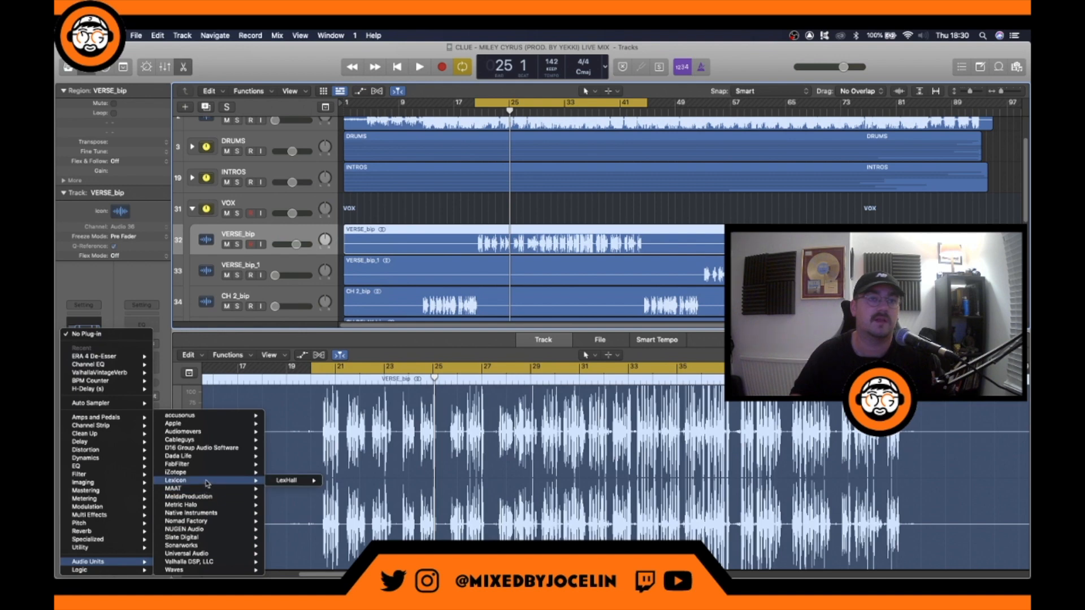
mouse_move(207, 476)
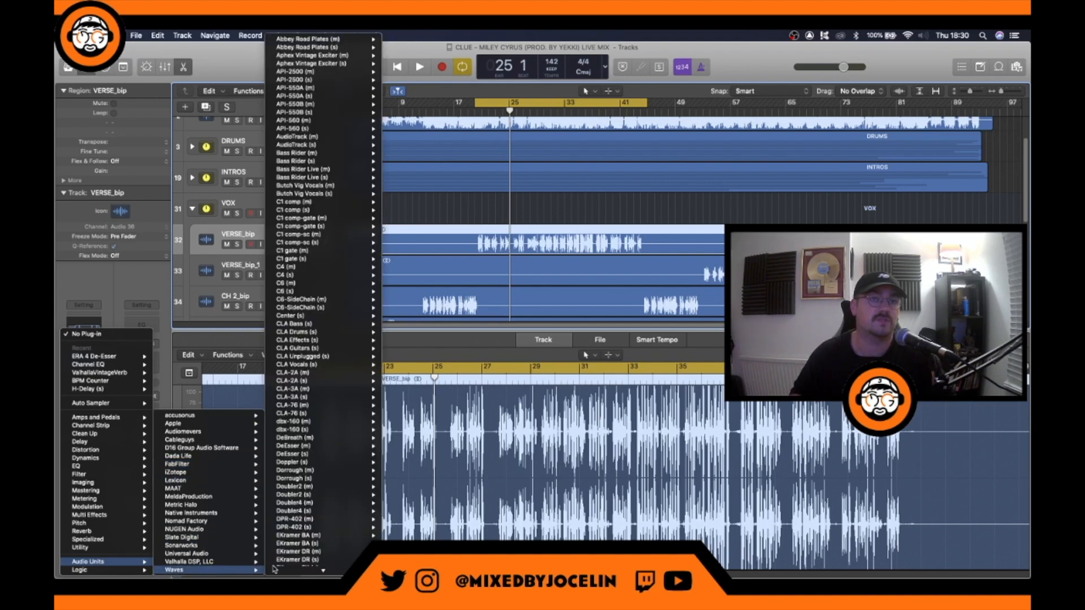
mouse_move(350, 410)
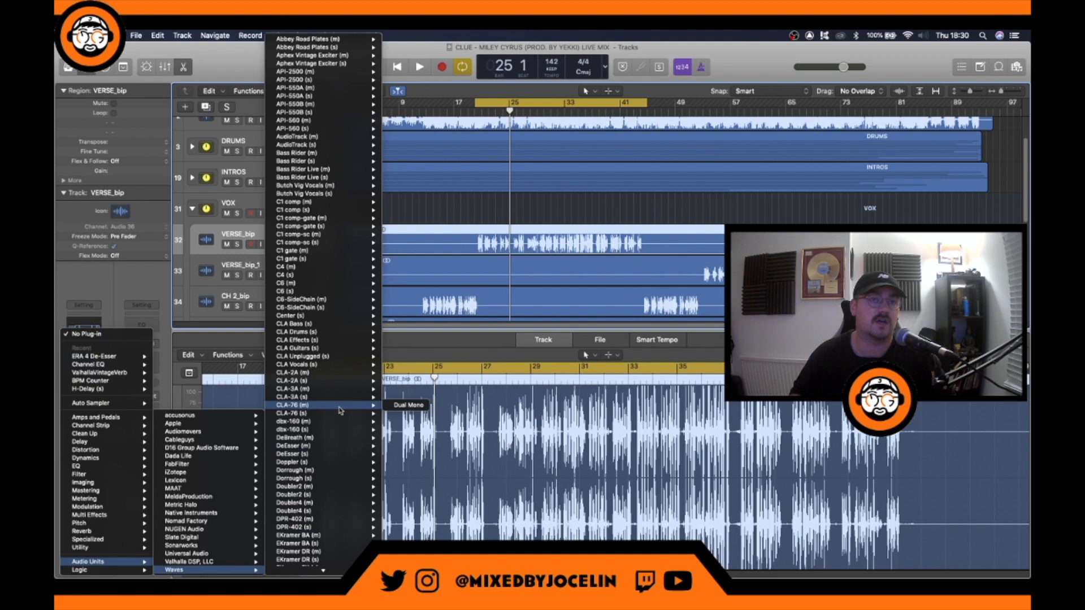
scroll(343, 409, down, 10)
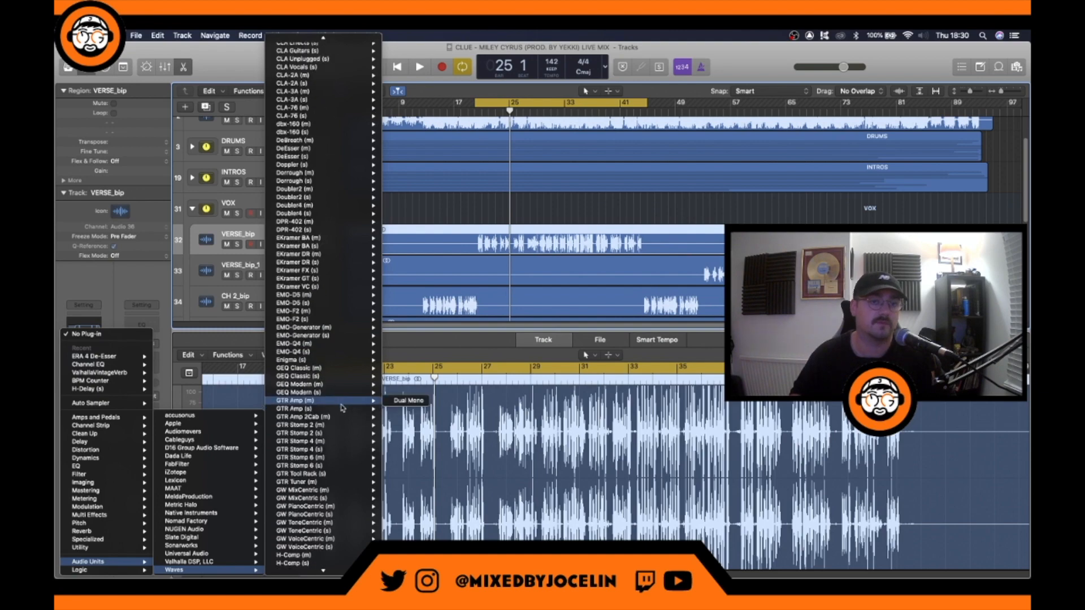
scroll(342, 418, down, 15)
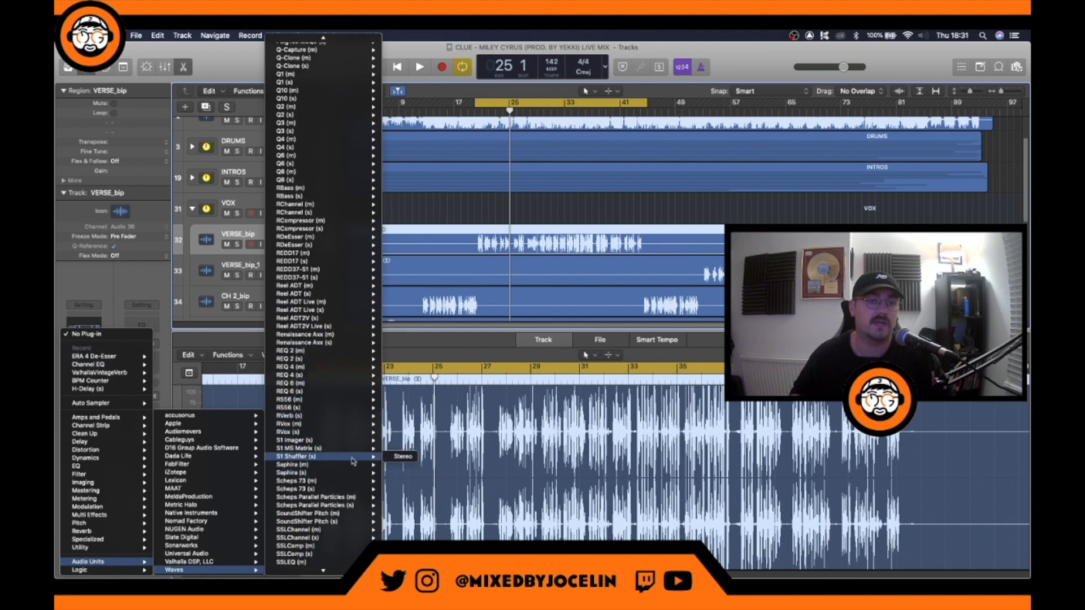
scroll(344, 478, down, 2)
mouse_move(354, 523)
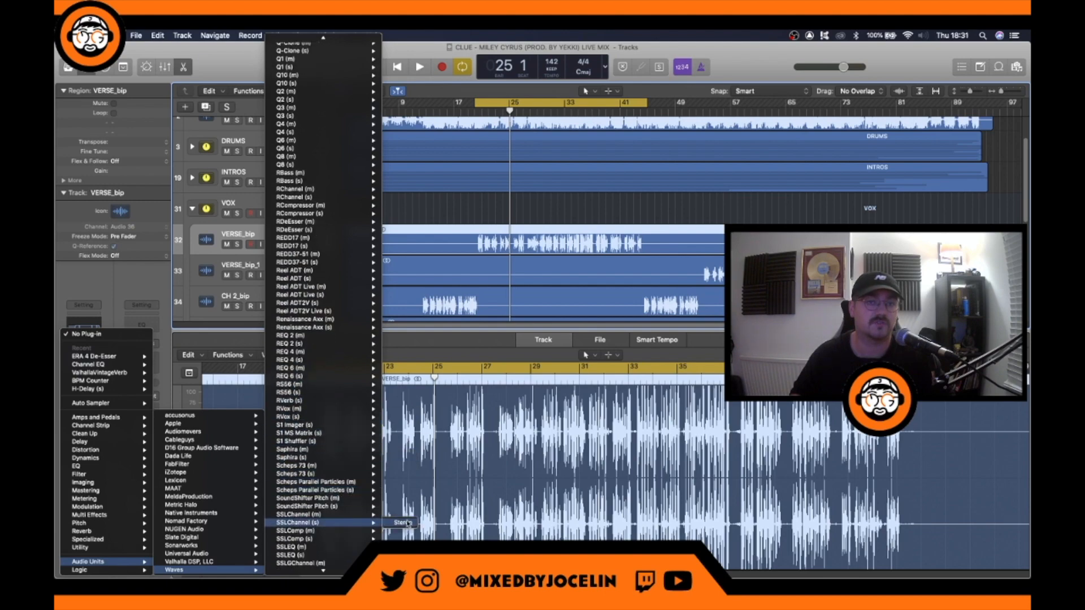
click(408, 522)
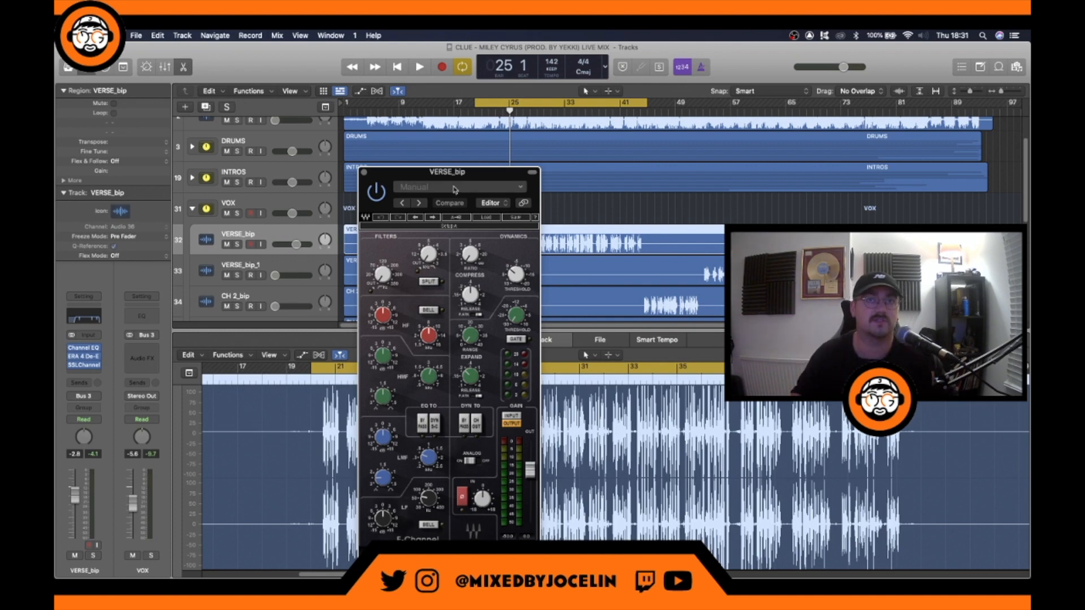
drag(455, 175, 402, 168)
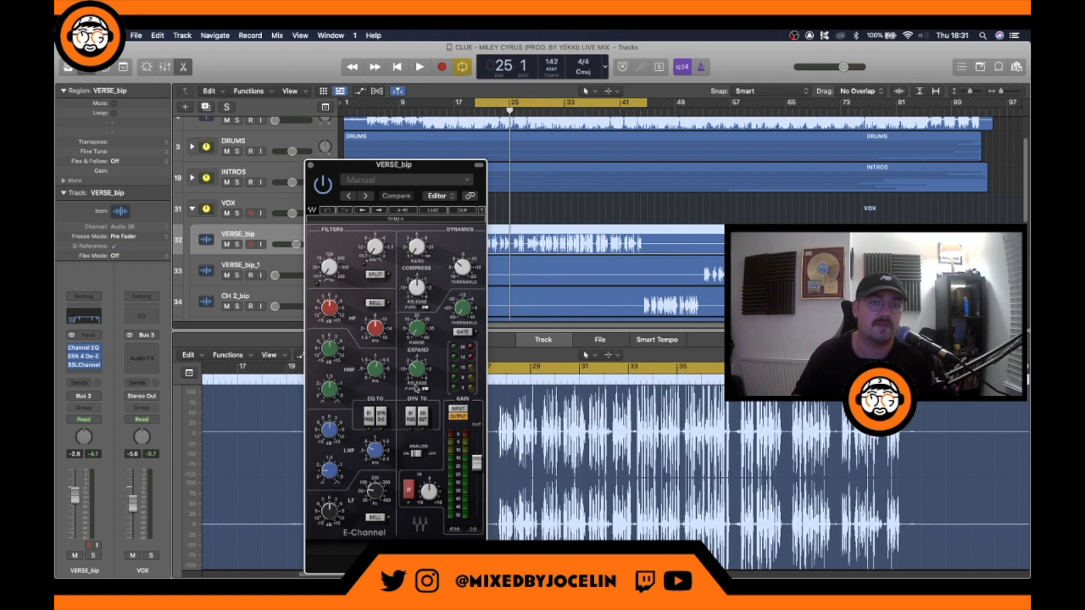
drag(387, 170, 330, 145)
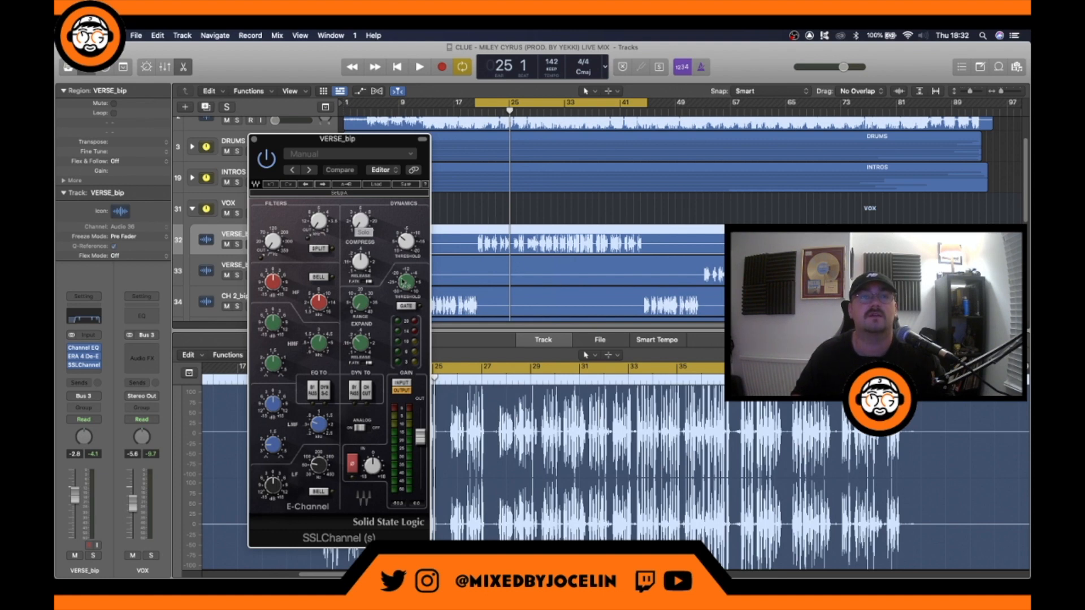
Play the cycled verse in the full mix and turn the SSLChannel's input gain down slightly on VERSE_bip
key(space)
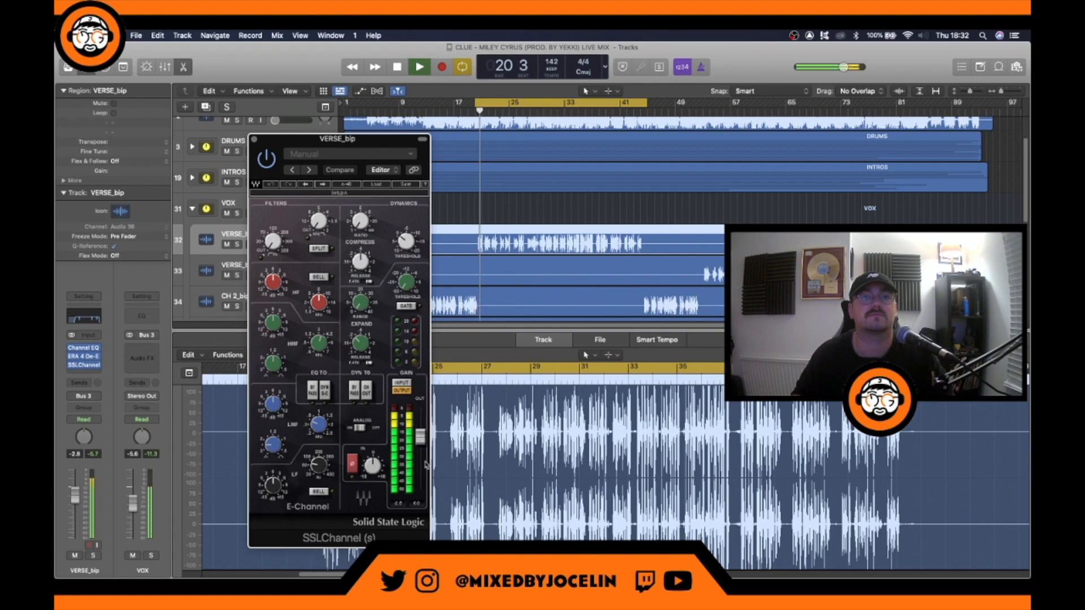
mouse_move(370, 470)
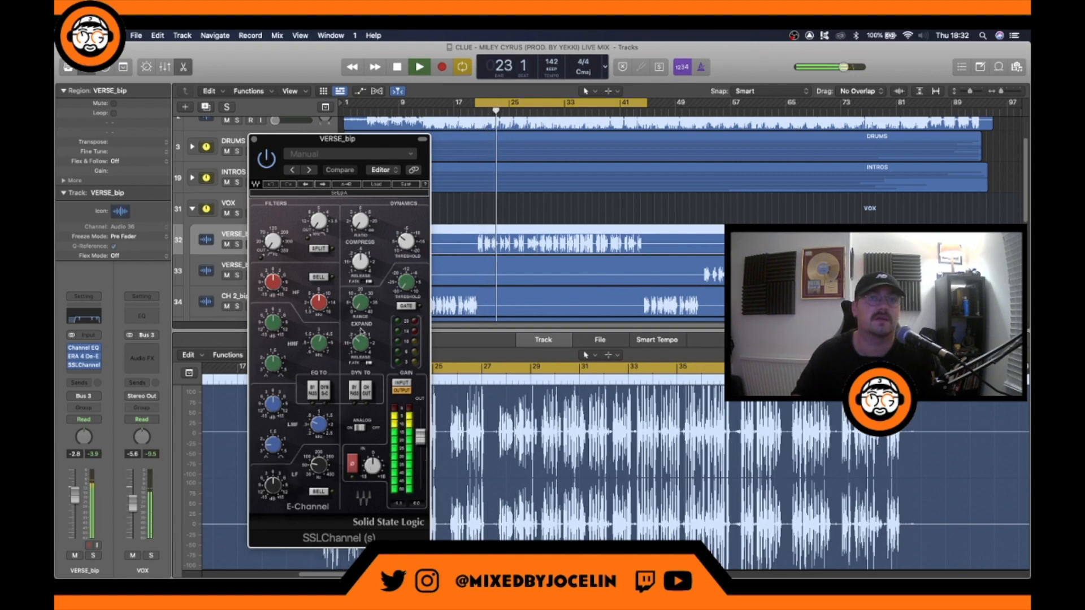
drag(371, 466, 372, 470)
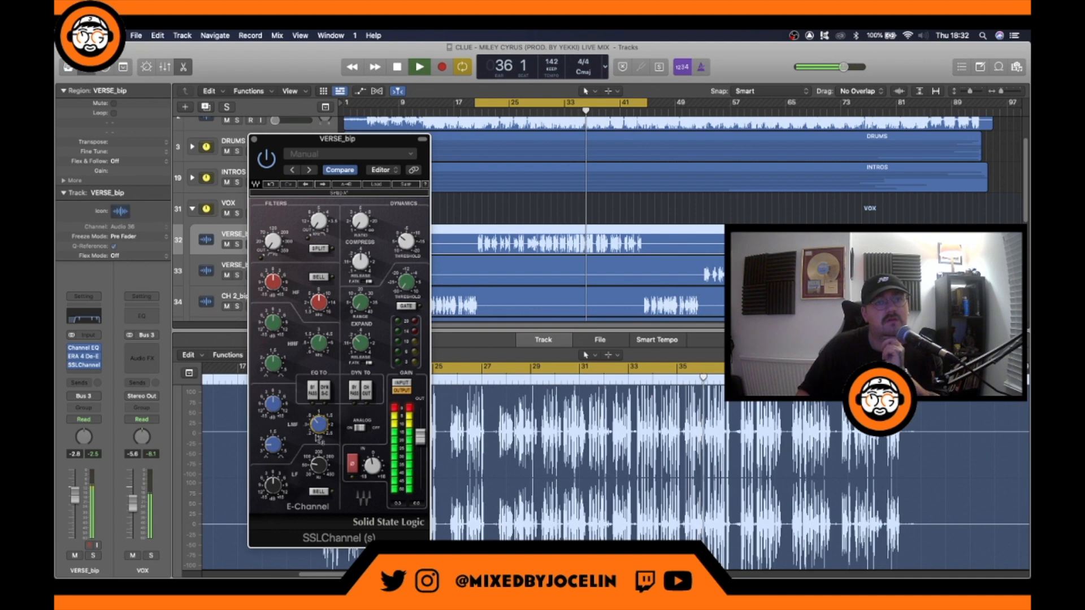
drag(274, 446, 274, 433)
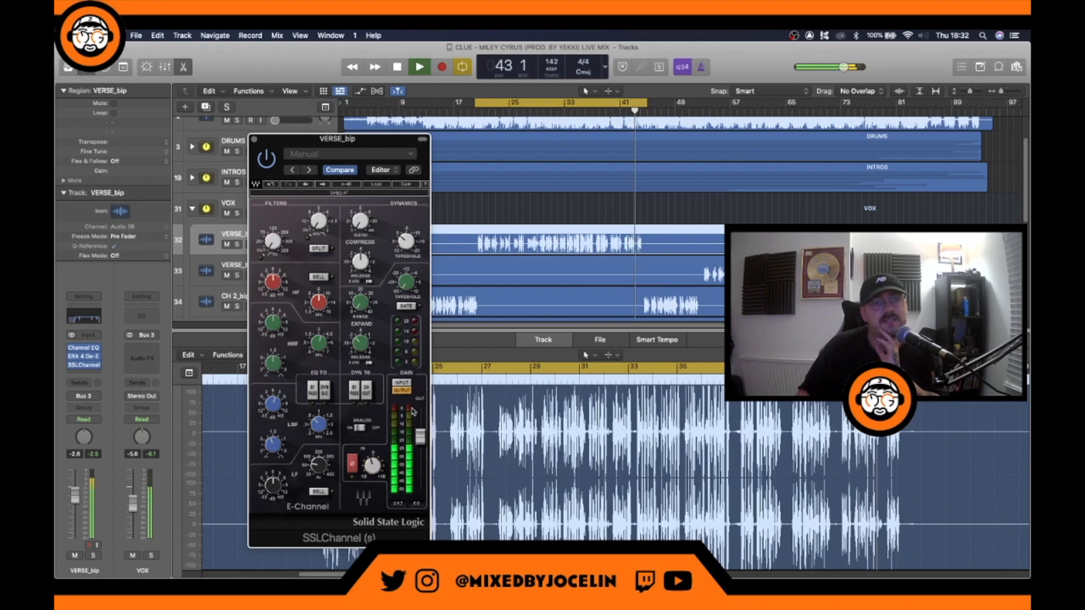
drag(372, 466, 373, 469)
mouse_move(57, 258)
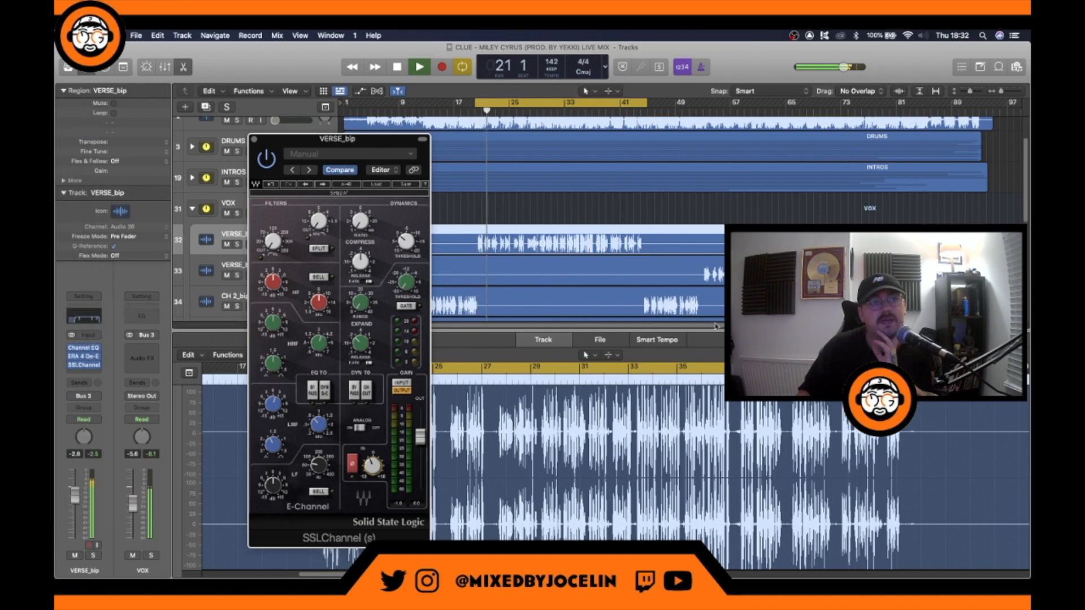
Lower the overall gain of VERSE_bip's Channel EQ to -3.2 dB and close the EQ
click(84, 317)
drag(626, 283, 627, 285)
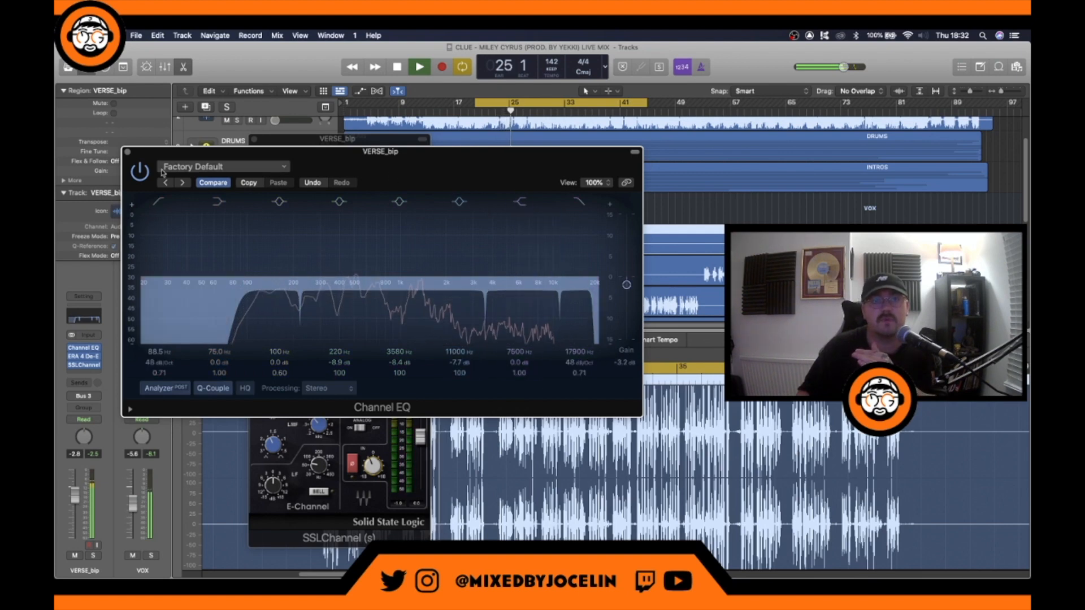
click(128, 153)
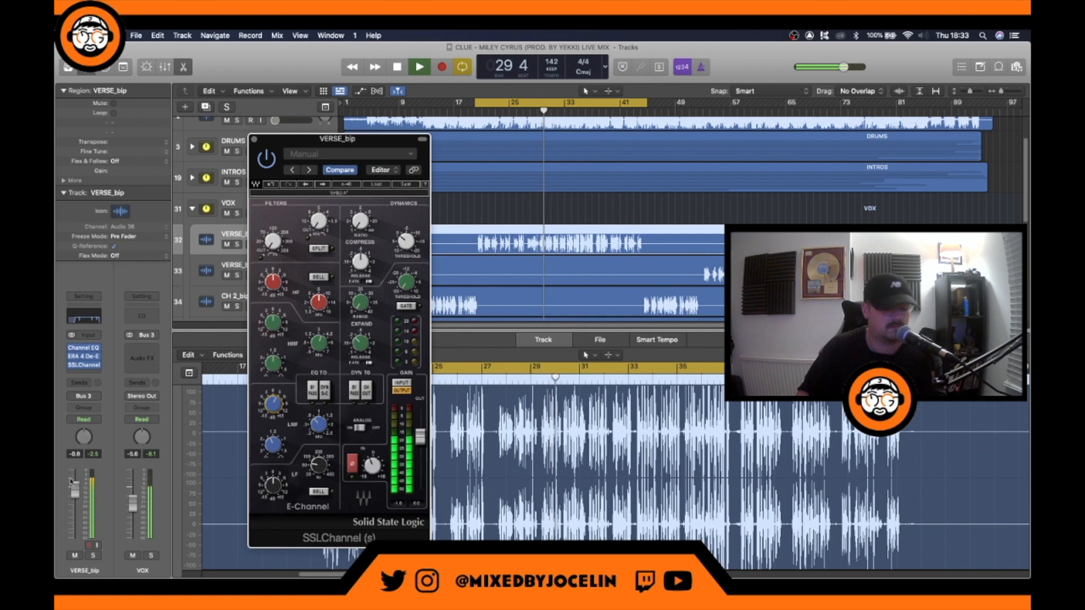
Adjust the low-mid band gain in VERSE_bip's SSL E-Channel and stop playback
click(273, 404)
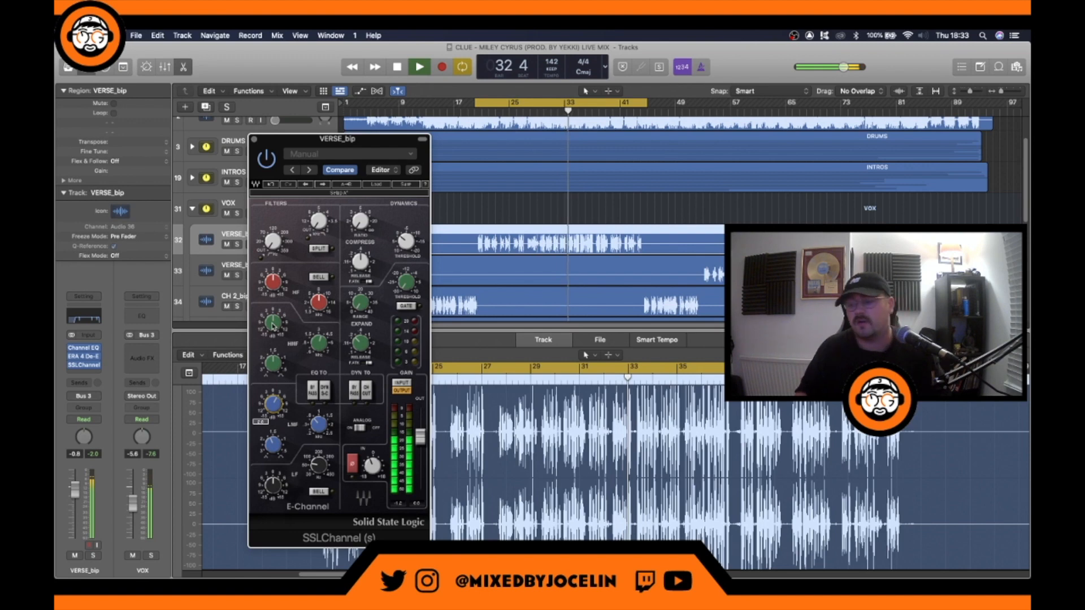
key(b)
key(space)
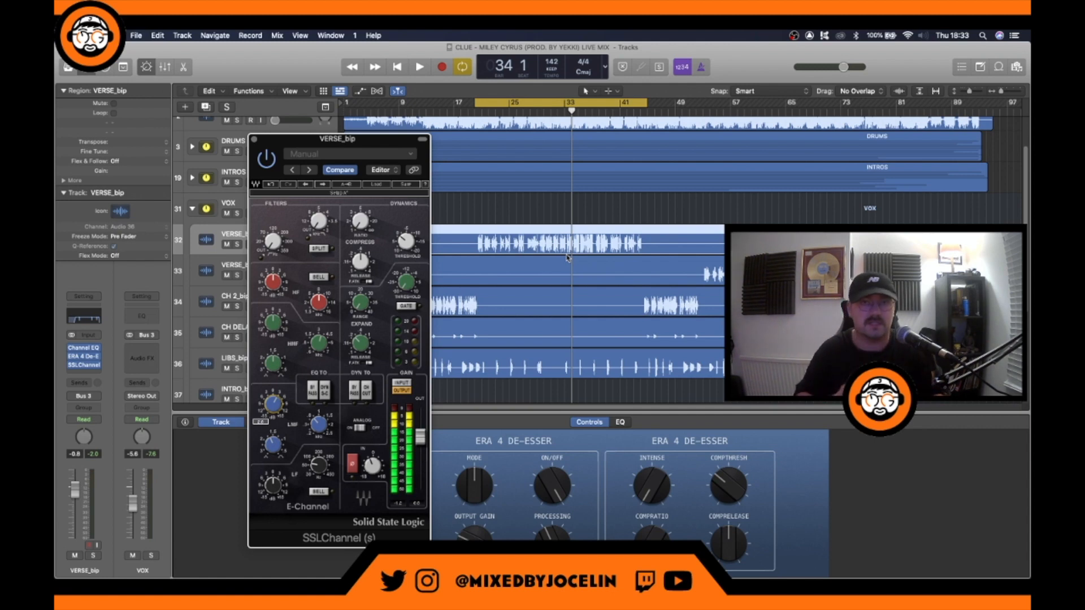
Play the verse and compare the vocal with SSLChannel bypassed and enabled
key(space)
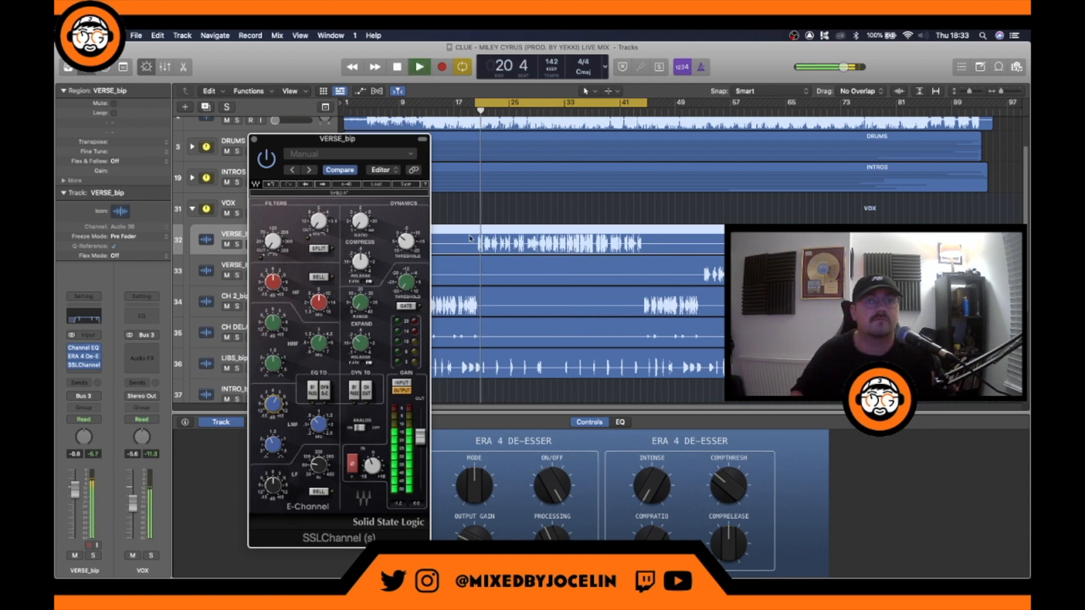
click(267, 159)
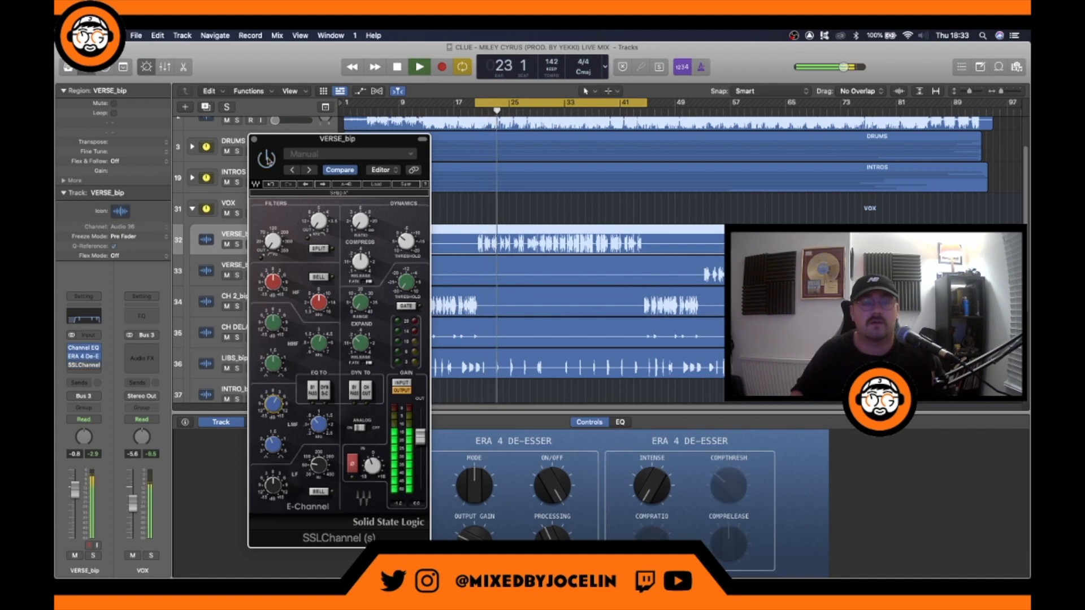
click(266, 159)
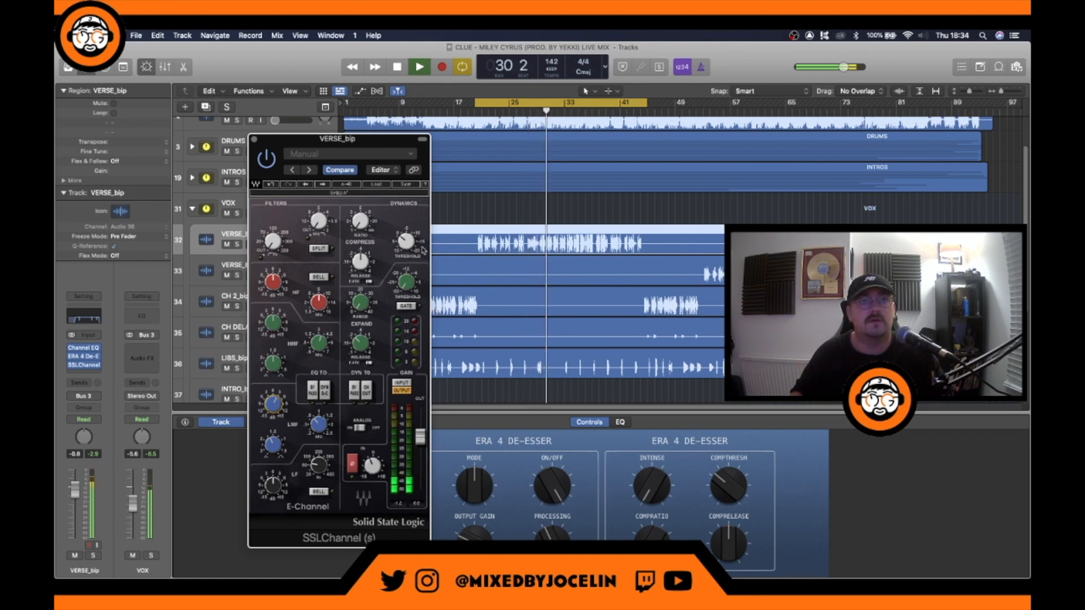
Fine-tune the compressor ratio and release in VERSE_bip's SSL E-Channel and close the plug-in
drag(362, 219, 362, 207)
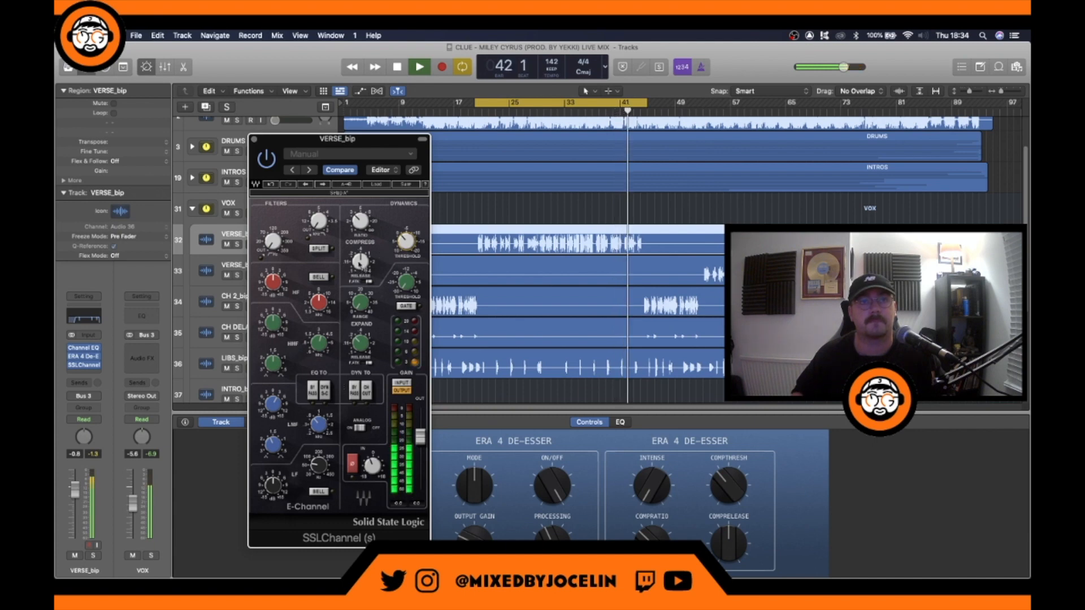
drag(360, 261, 359, 265)
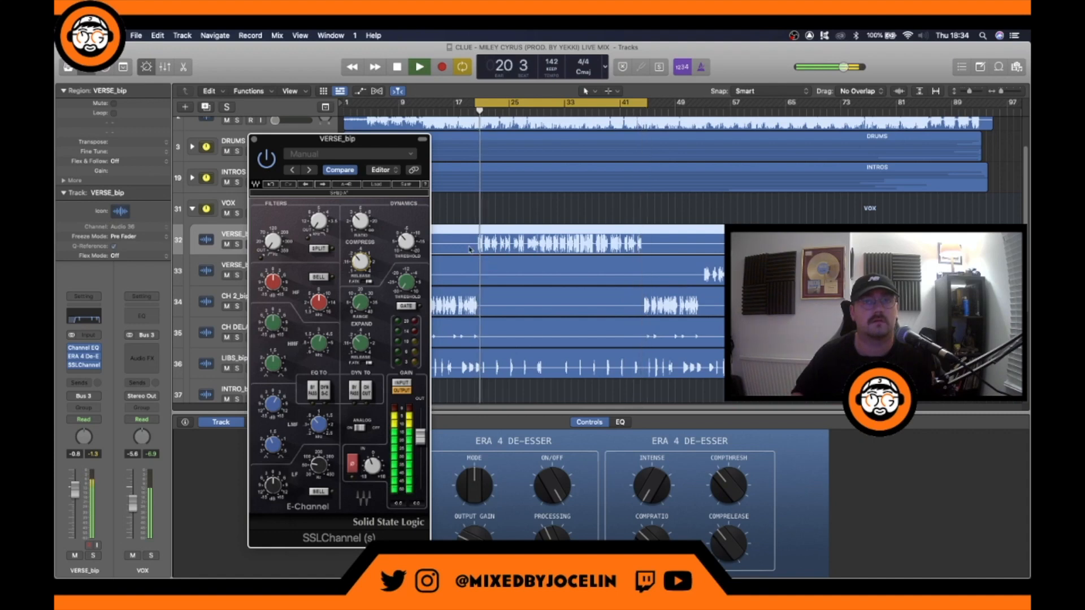
click(254, 140)
Raise the VOX stack's volume to -3.2 dB
drag(292, 213, 296, 213)
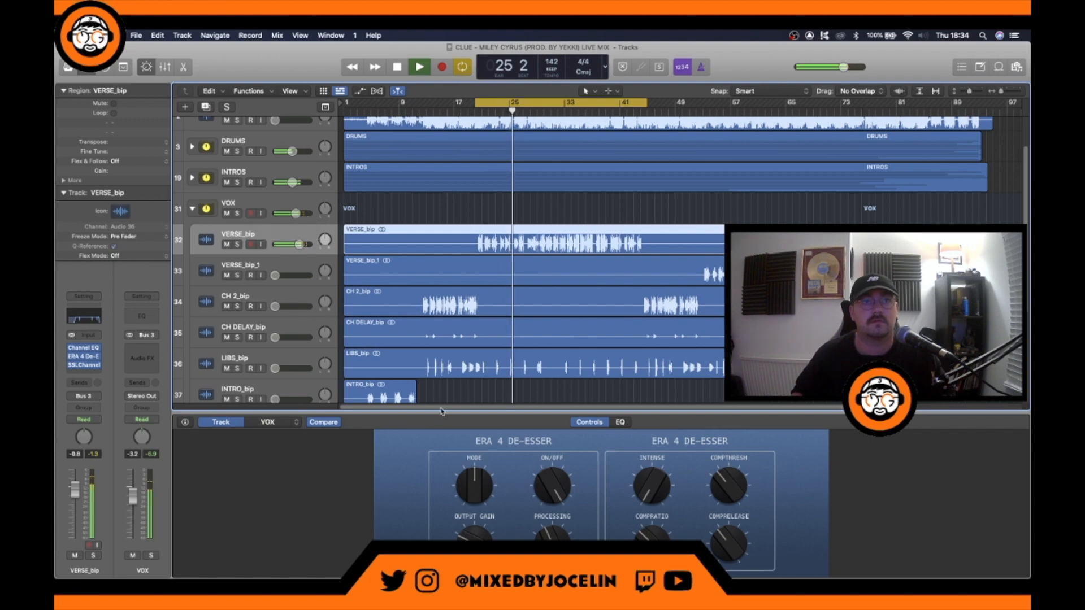
Stop playback and insert Slate Digital's Virtual Mix Rack after SSLChannel on the VERSE_bip track
click(84, 372)
click(93, 392)
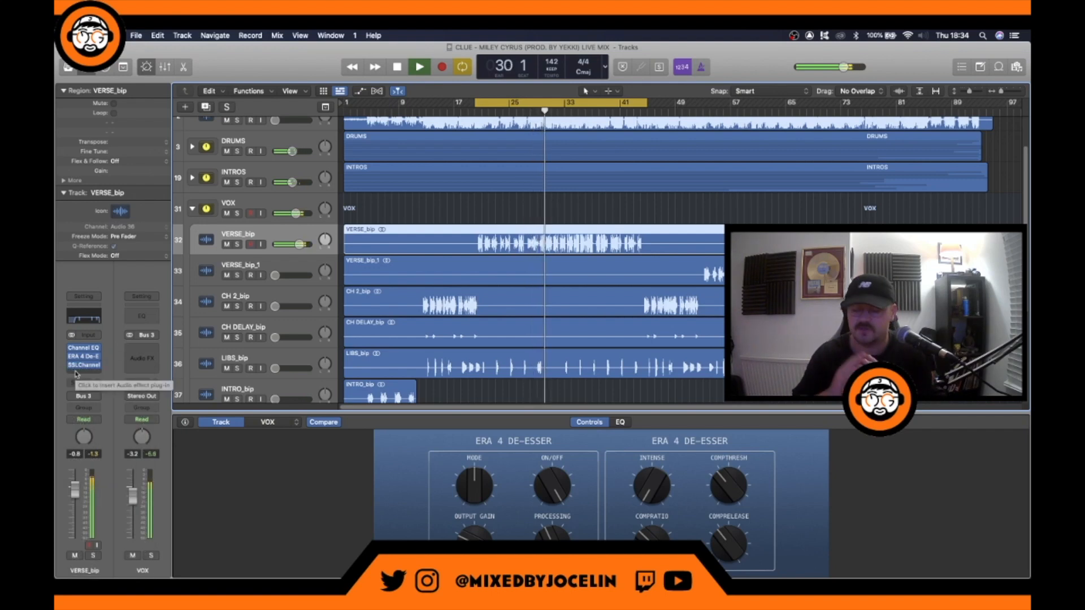
key(space)
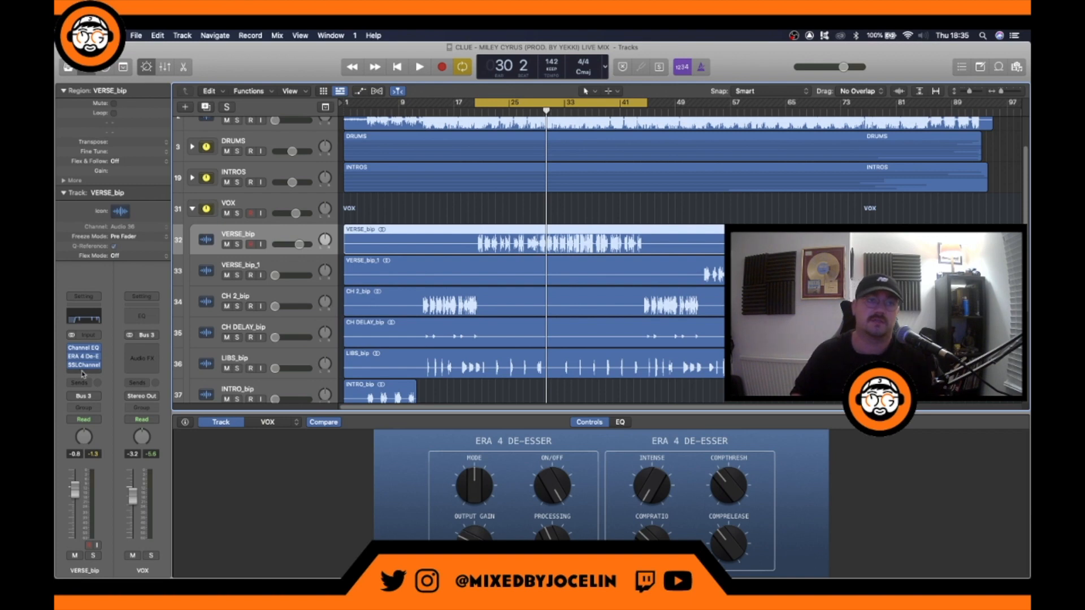
click(82, 373)
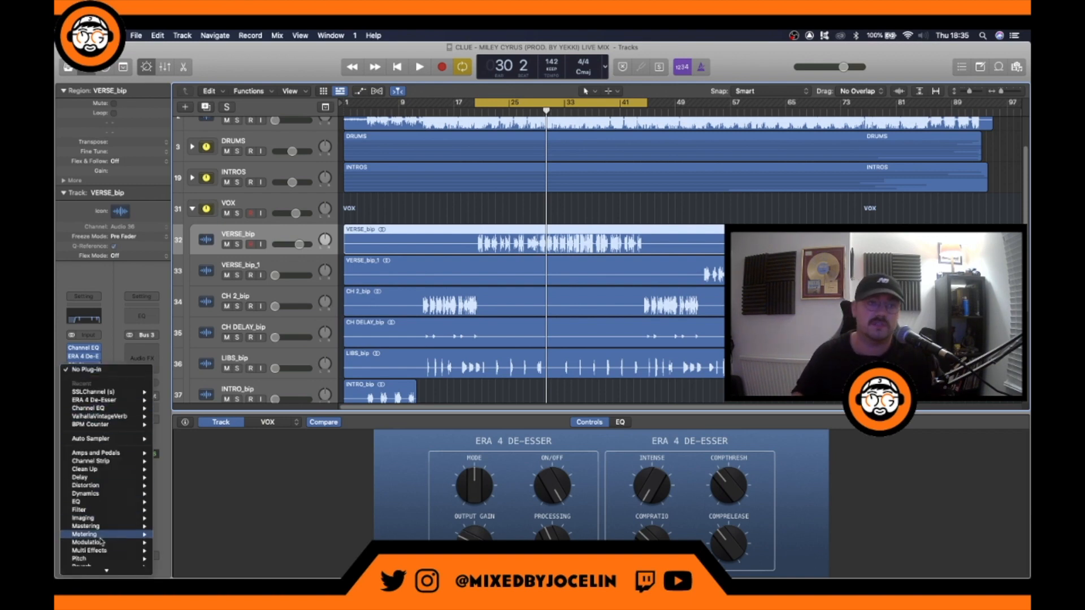
mouse_move(121, 570)
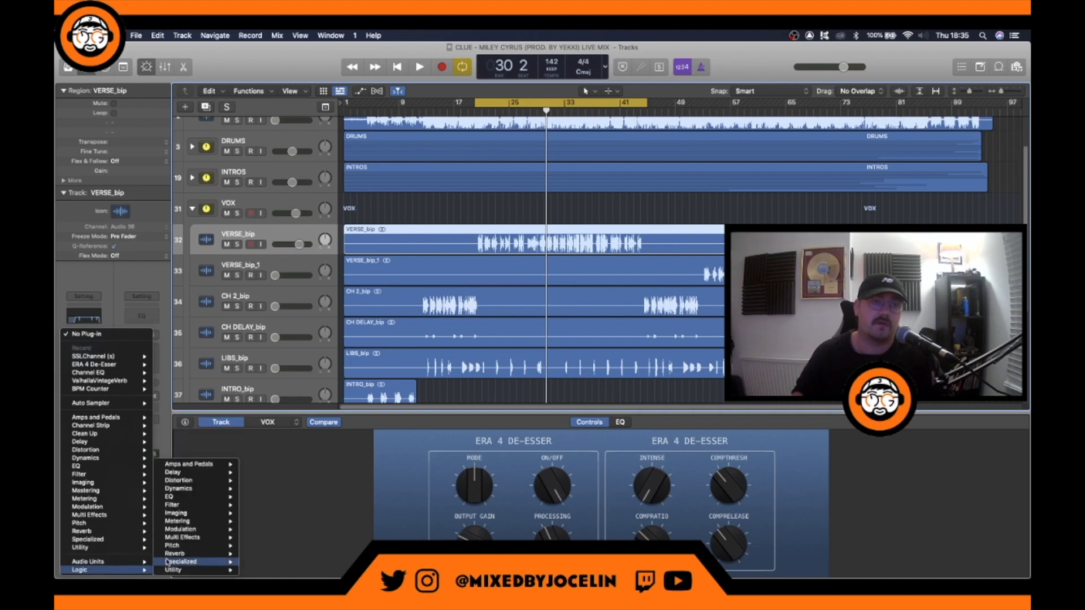
mouse_move(198, 522)
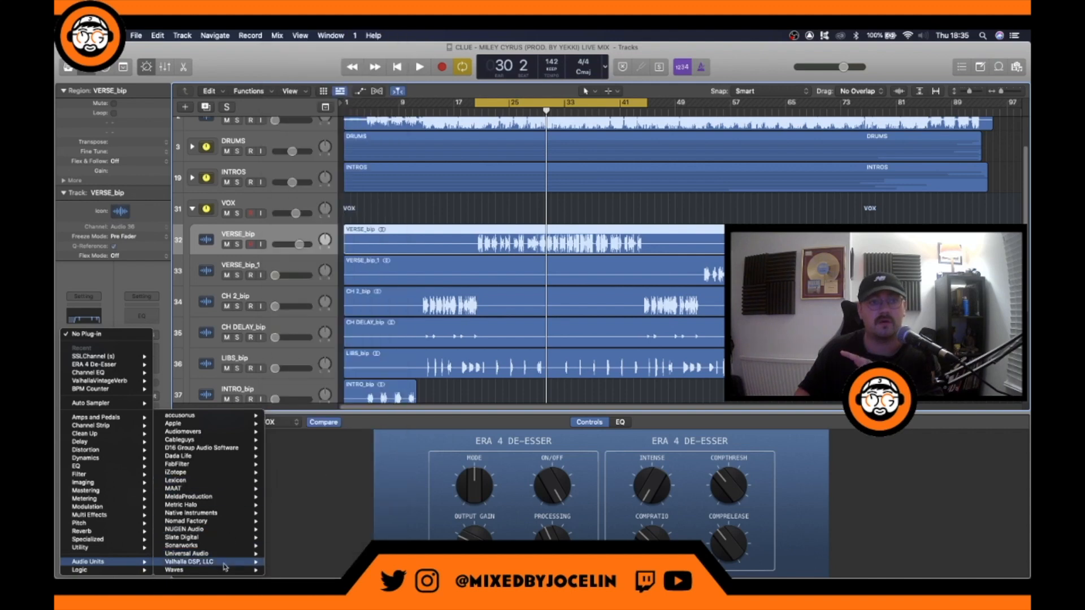
mouse_move(220, 543)
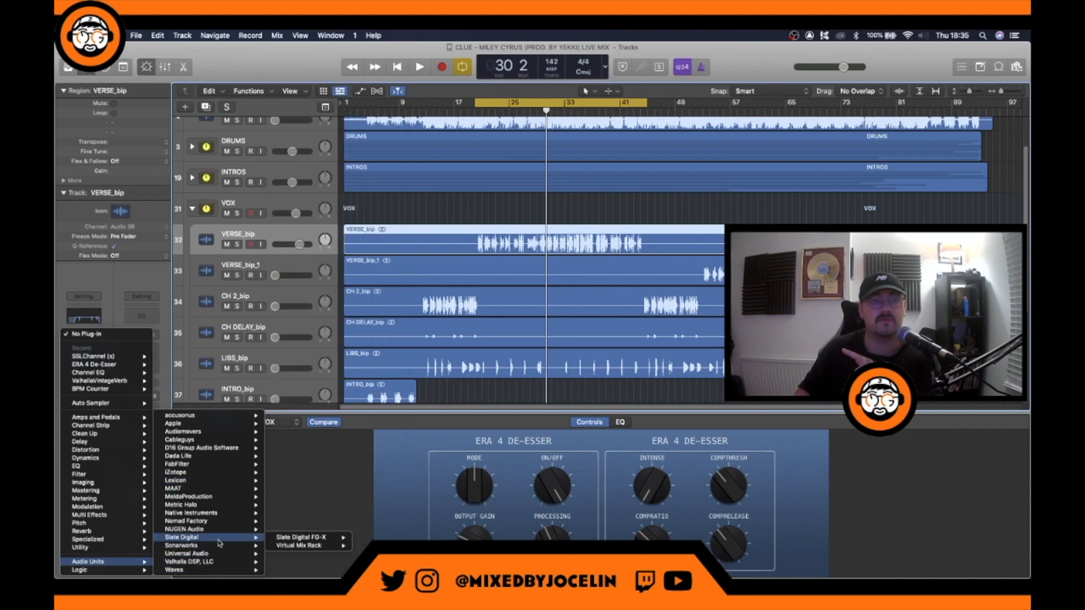
mouse_move(291, 539)
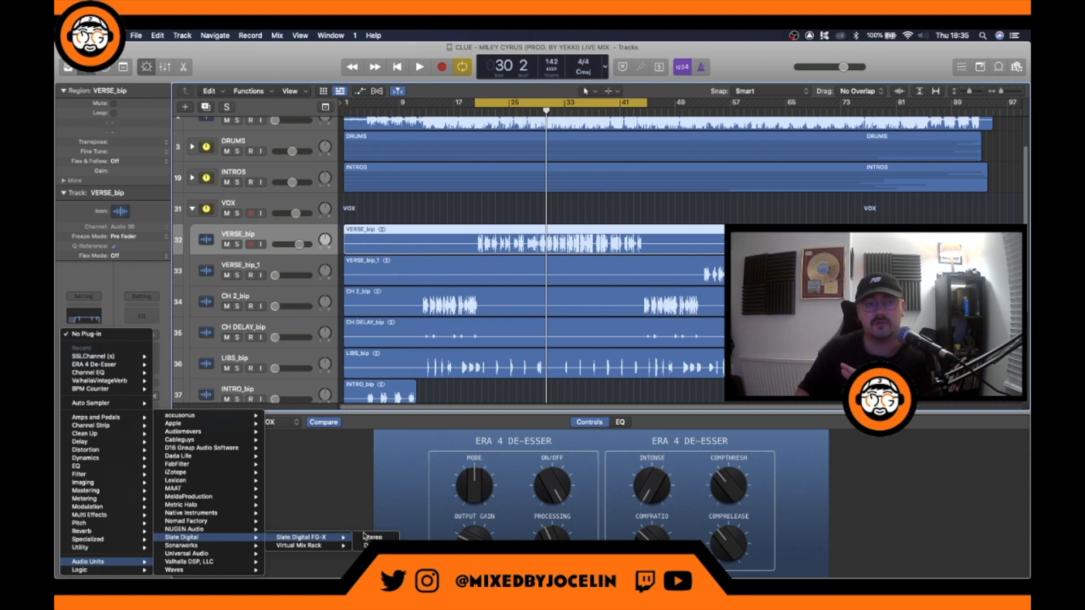
mouse_move(339, 545)
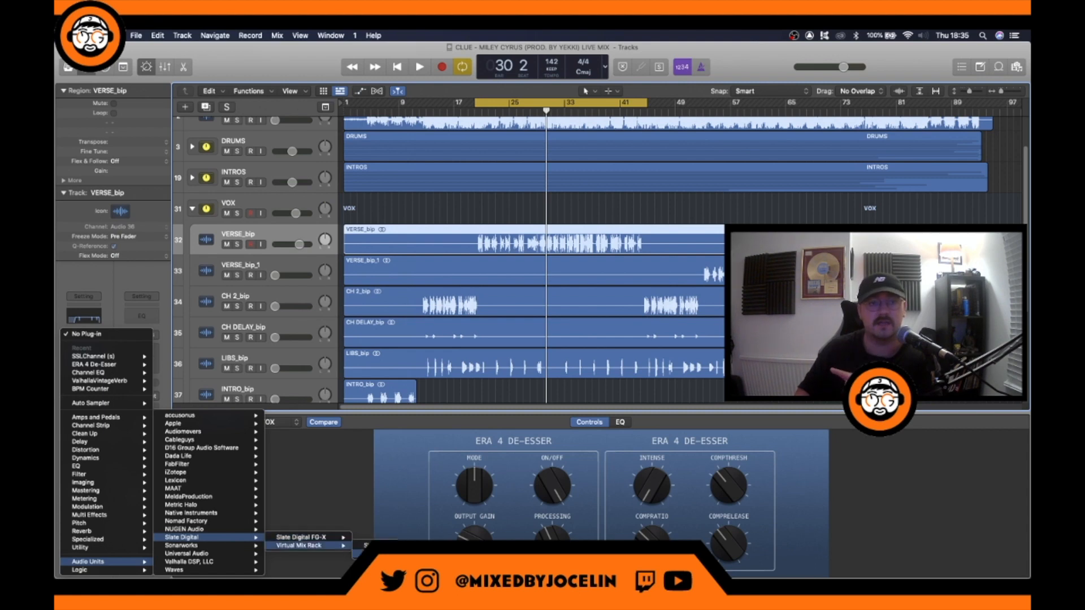
click(373, 546)
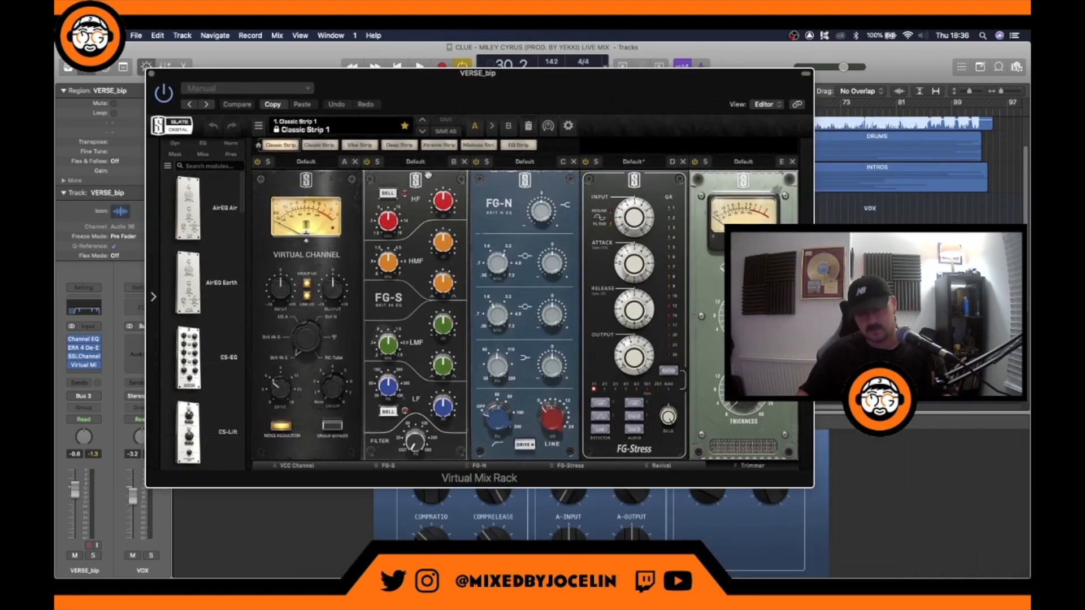
Collapse the VOX stack in the mixer and lower all channel faders before the Stereo Out together, bringing VOX to -4.5 dB
key(x)
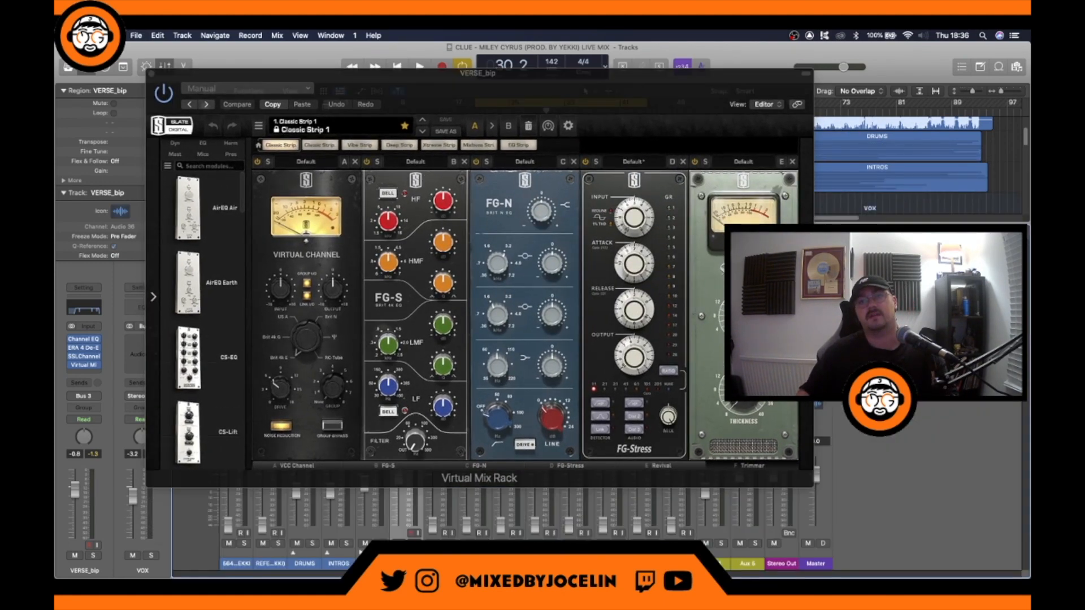
click(153, 74)
click(360, 554)
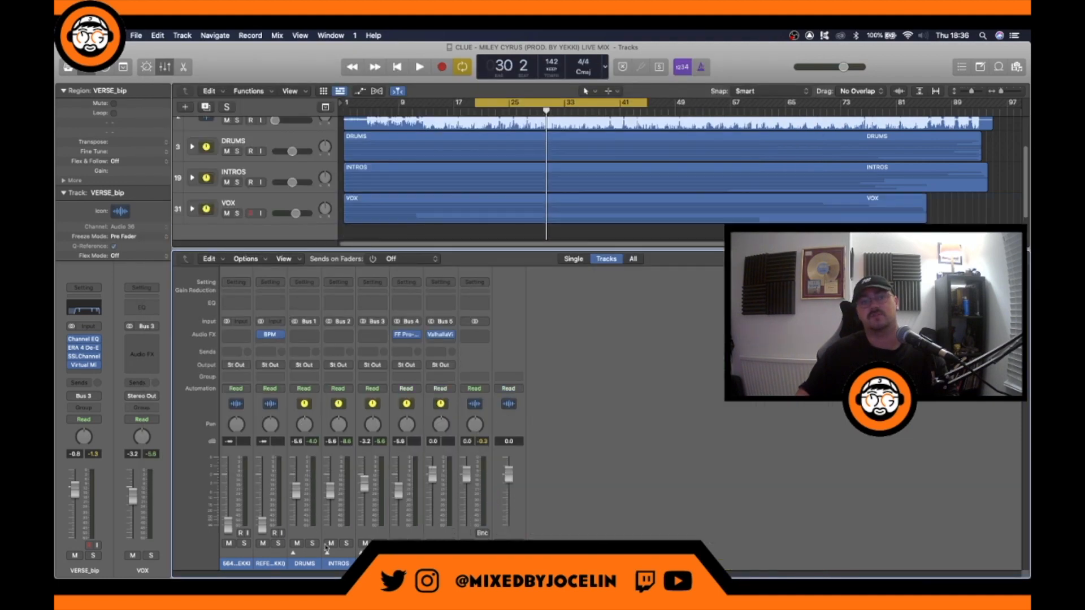
drag(235, 454, 434, 479)
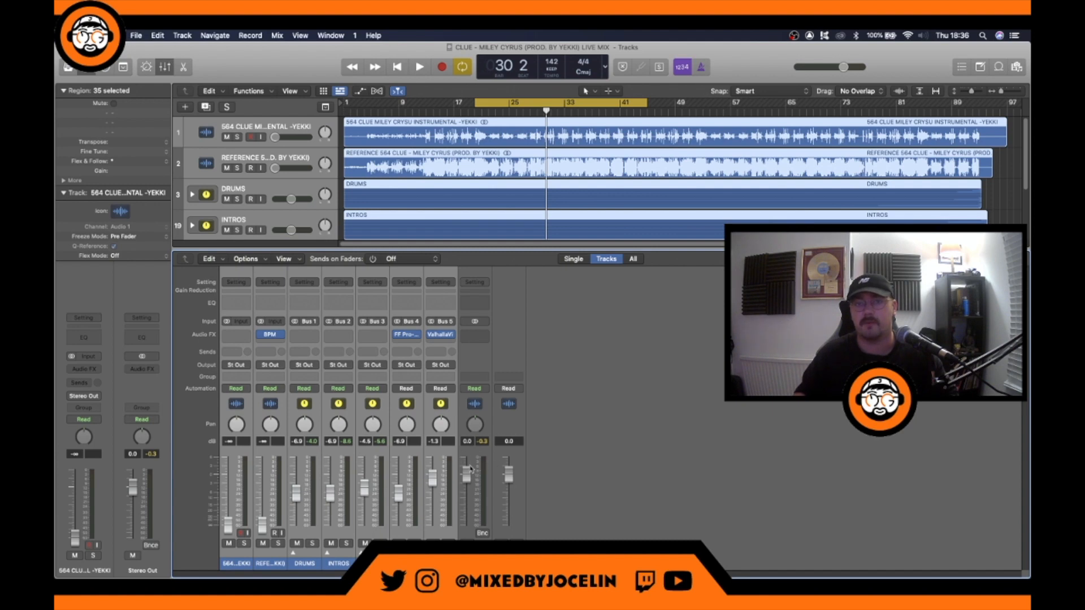
key(x)
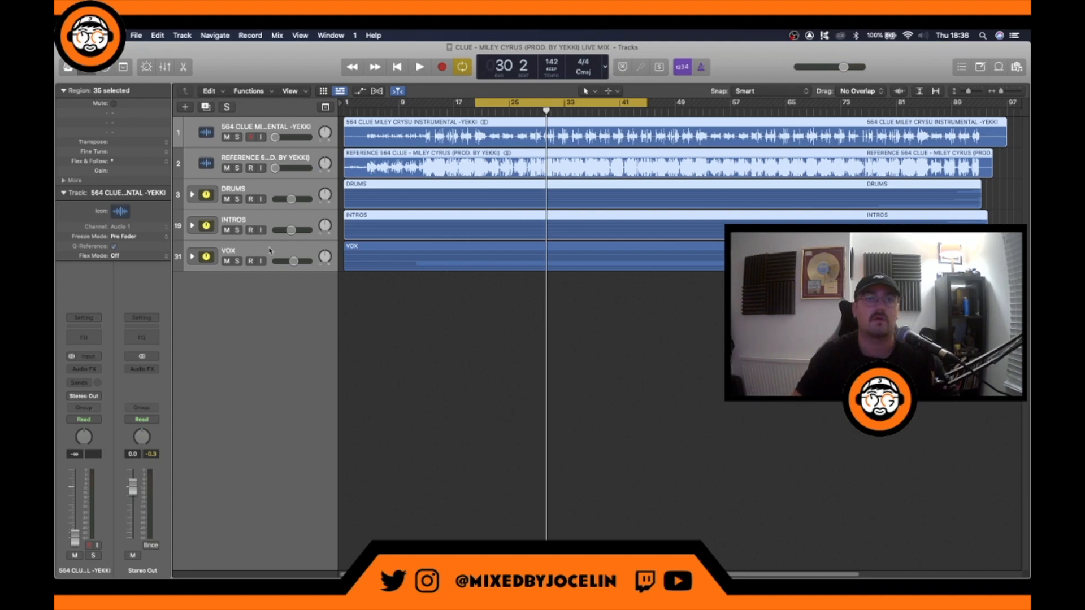
Reopen the Virtual Mix Rack on VERSE_bip inside the VOX stack and review its modules through to Trimmer
click(181, 257)
click(193, 257)
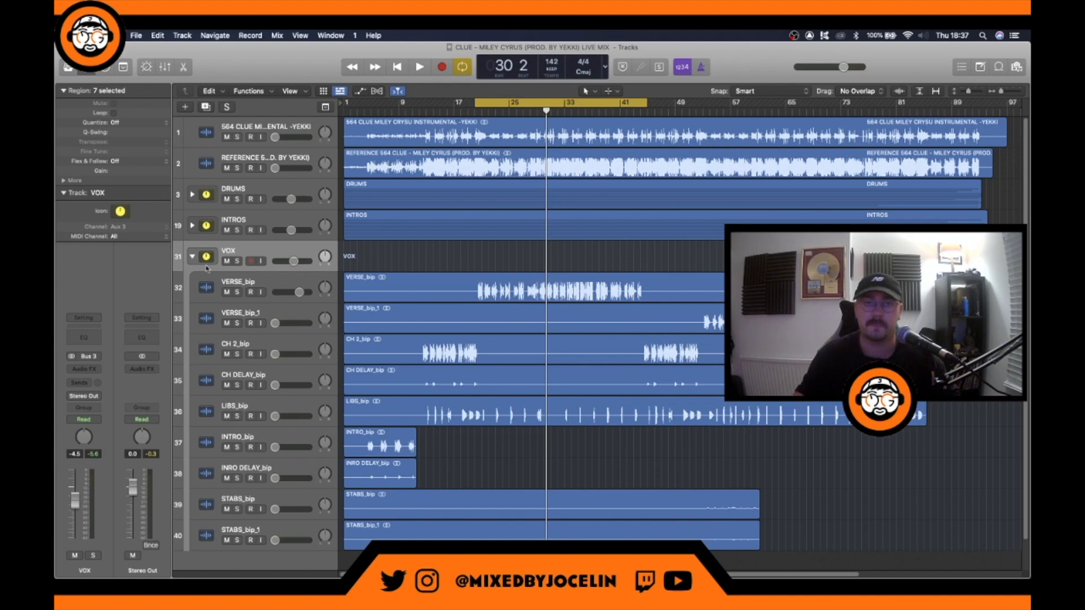
click(275, 282)
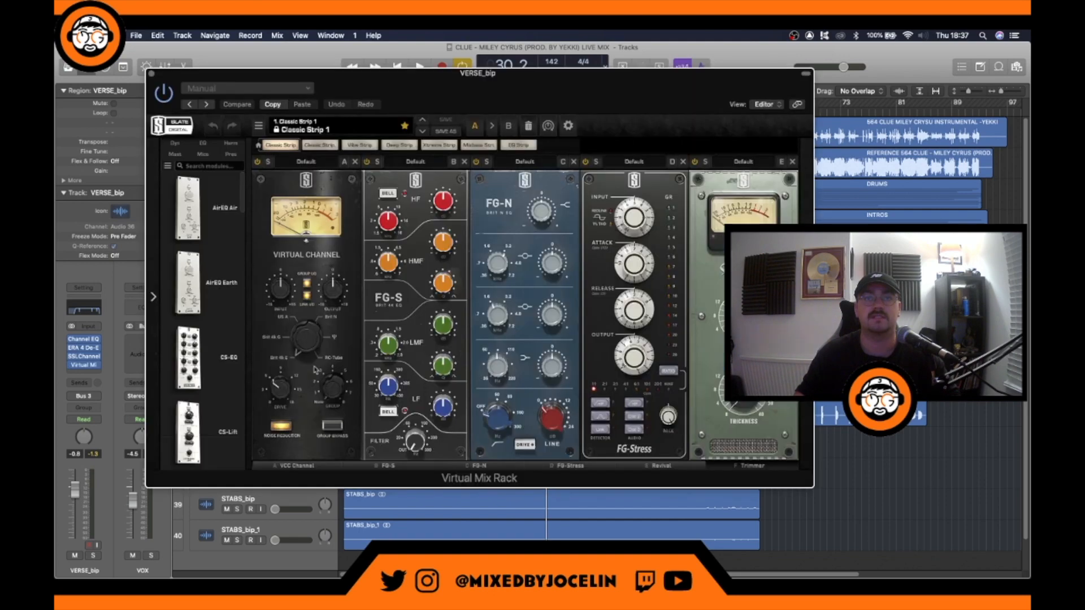
drag(538, 104, 485, 98)
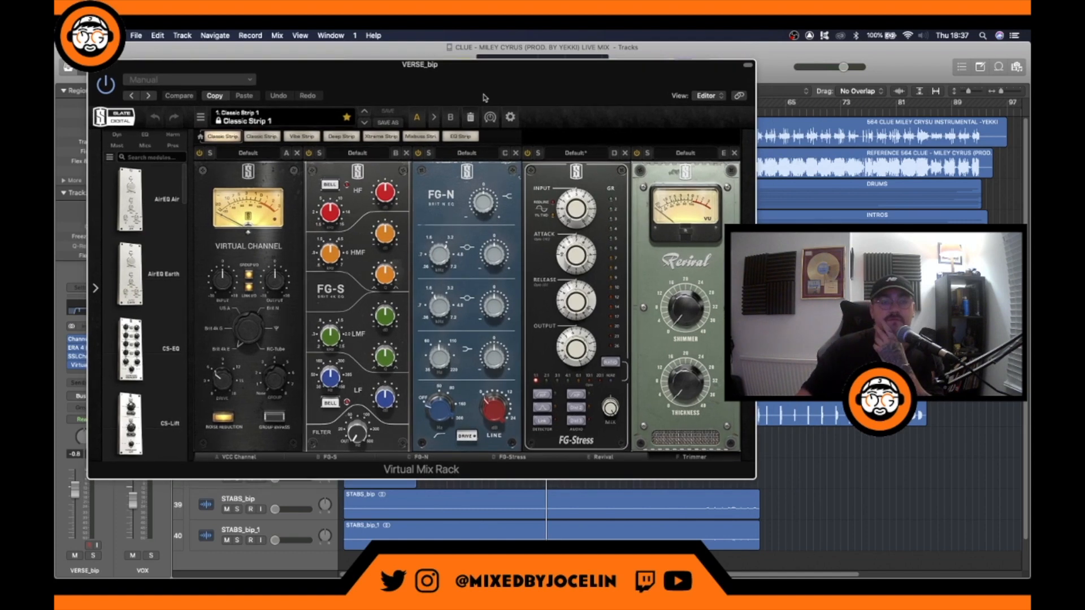
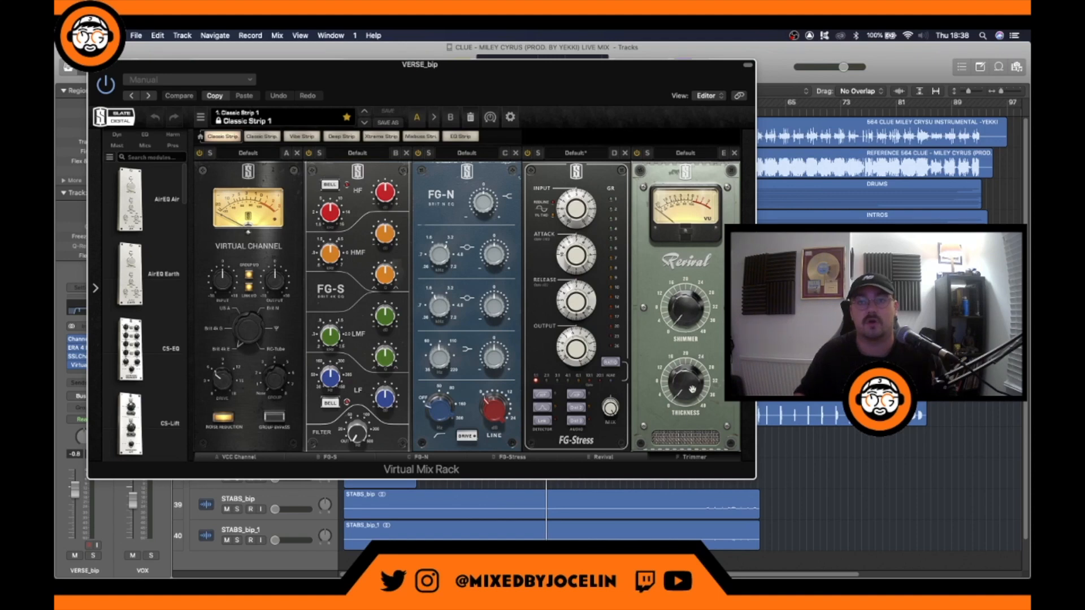
click(692, 458)
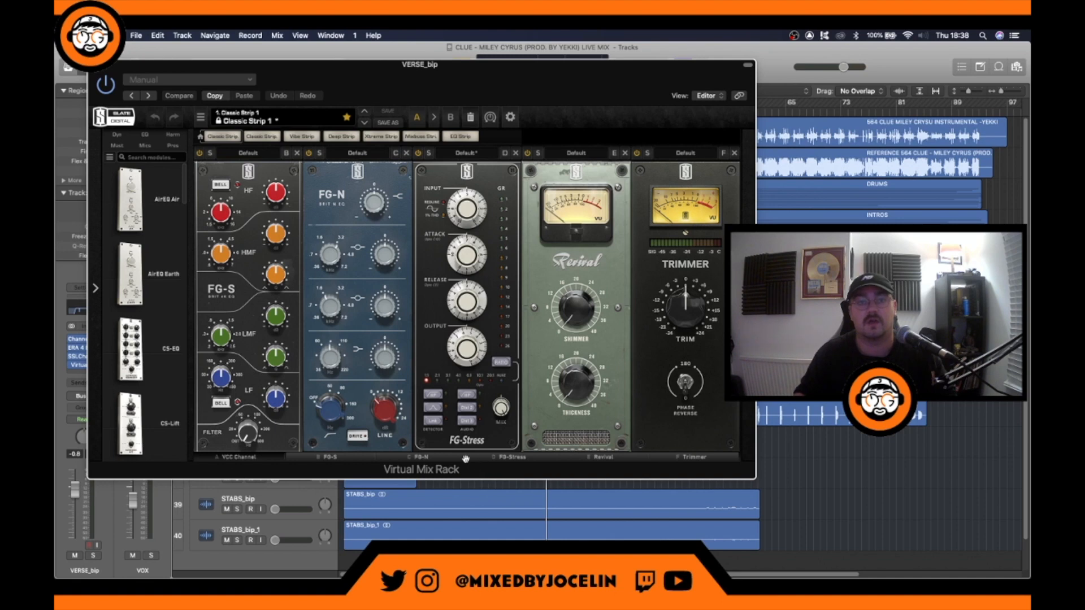
click(223, 459)
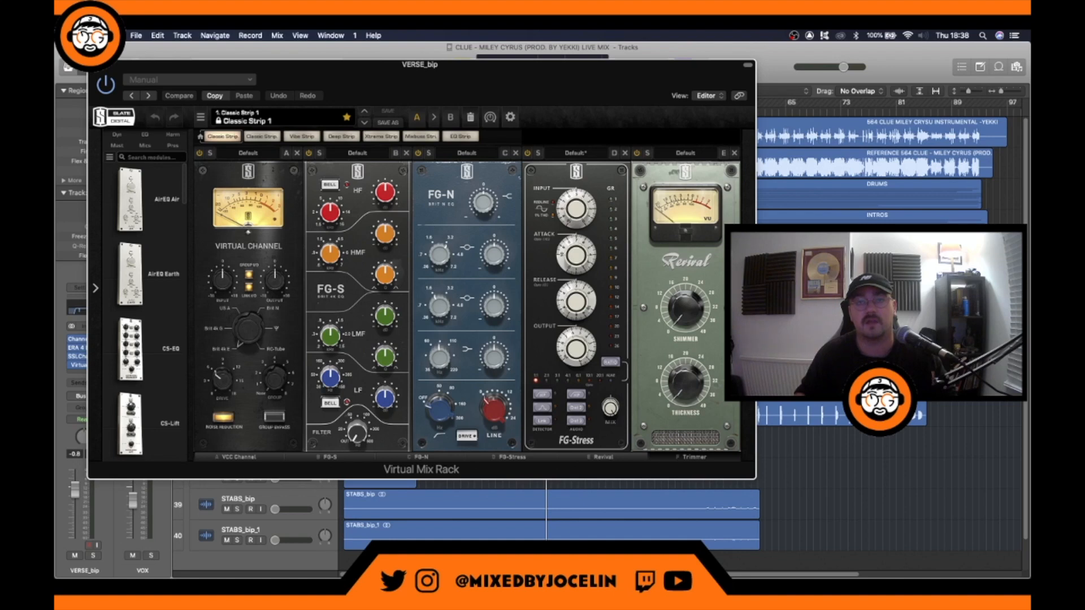
Play the verse, lower the Virtual Channel input and set the FG-Stress ratio to 4:1
key(space)
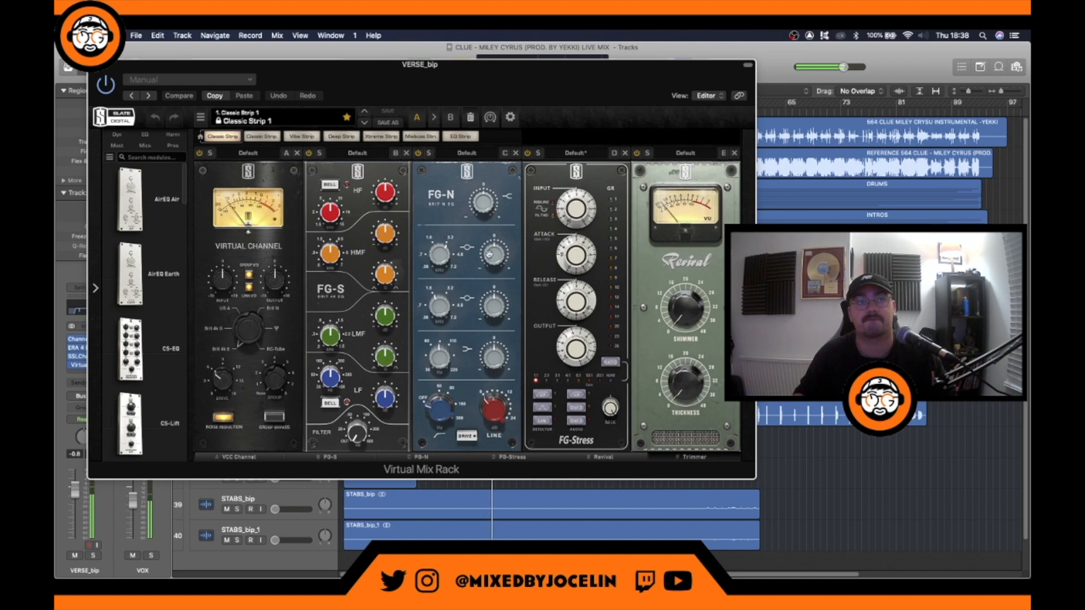
drag(226, 289, 220, 298)
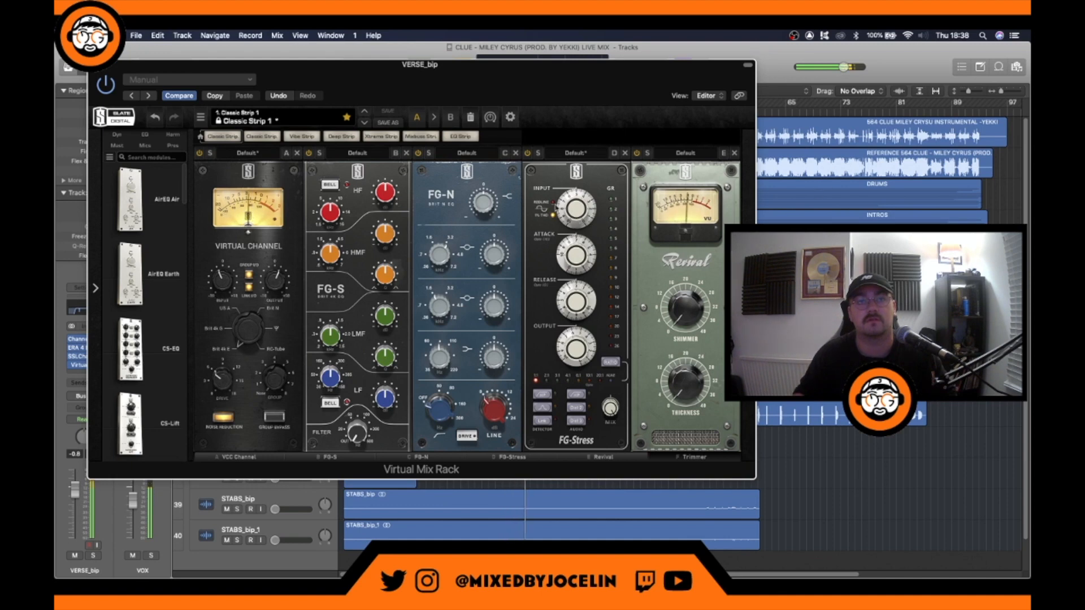
click(566, 379)
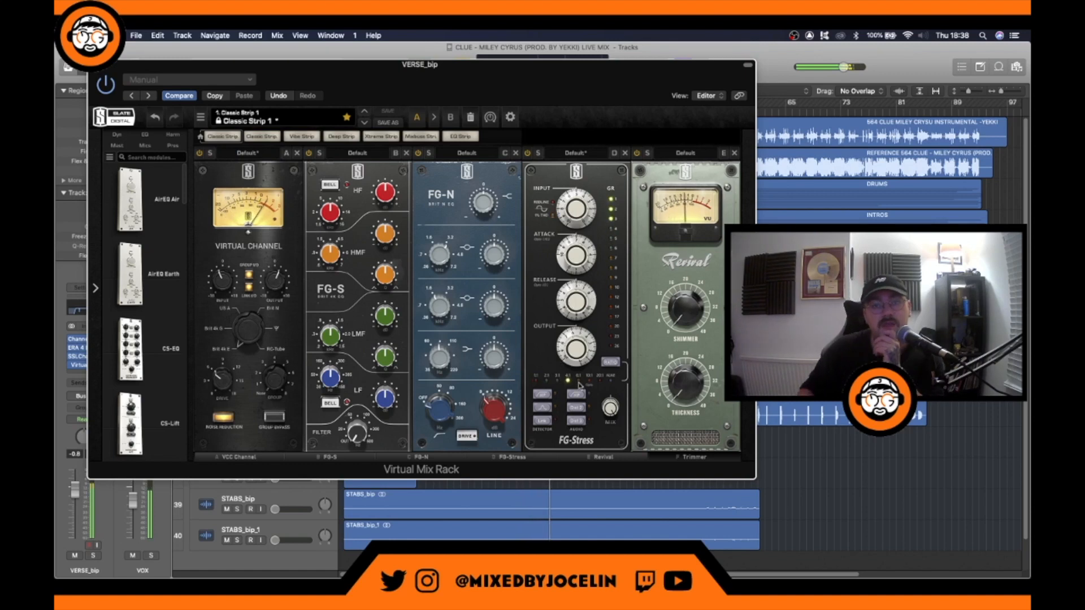
Resume playback and raise the FG-Stress output slightly
mouse_move(583, 227)
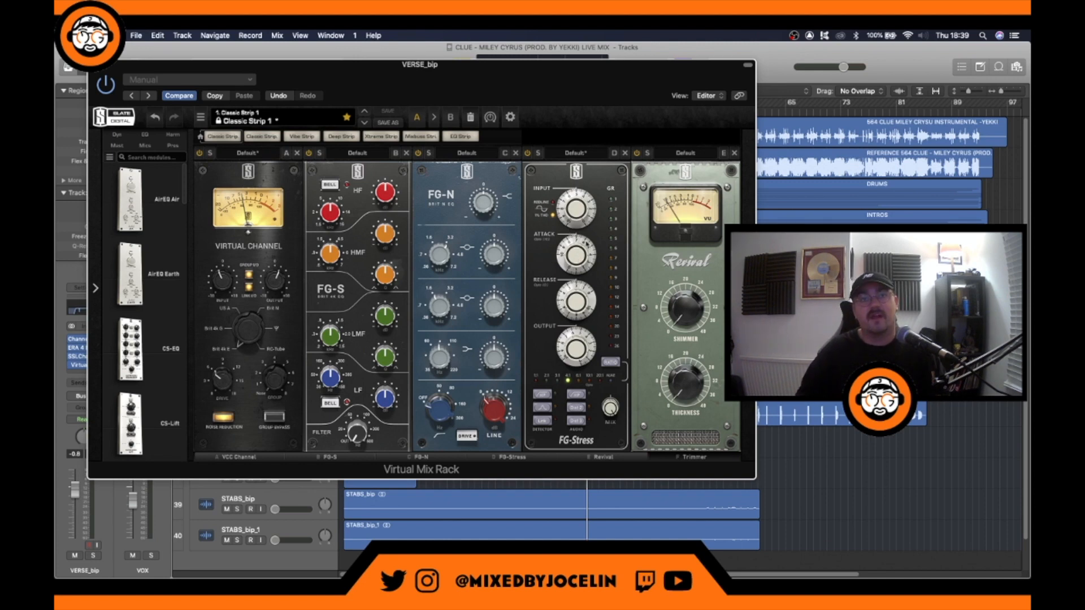
key(space)
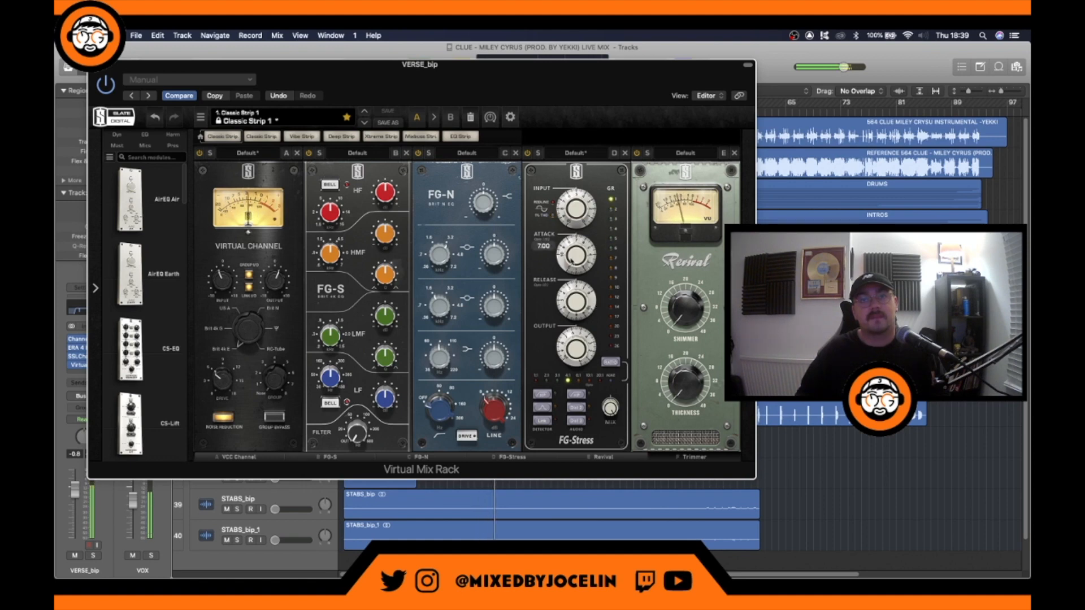
drag(578, 347, 580, 343)
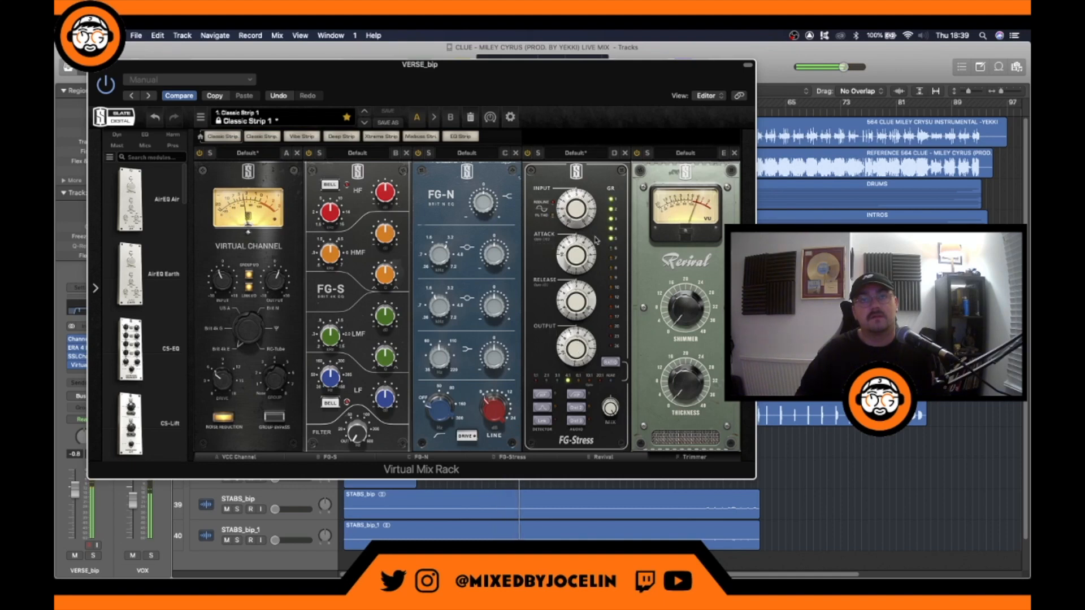
Adjust the FG-Stress attack to about 6.40 and raise its release slightly while the verse plays
mouse_move(583, 268)
mouse_down()
mouse_move(574, 249)
mouse_move(572, 259)
mouse_up()
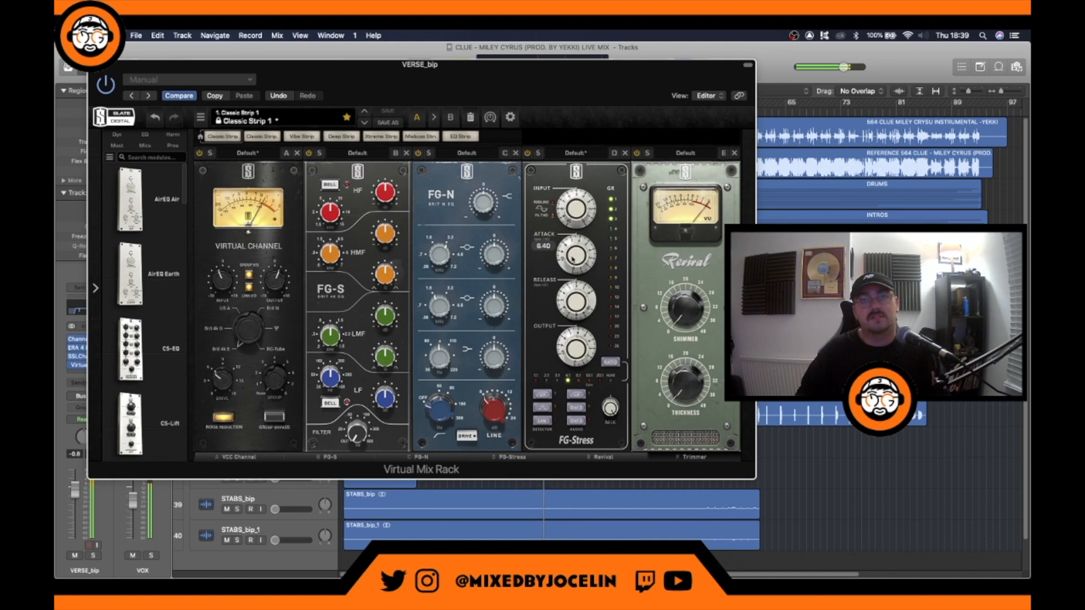
drag(581, 308, 579, 294)
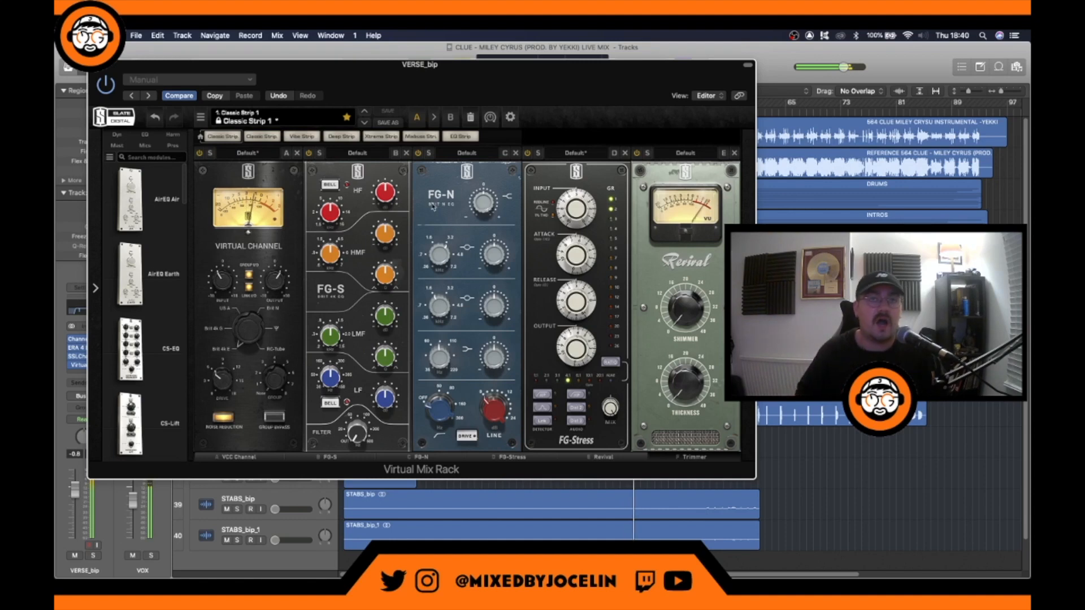
Raise the FG-N high band gain slightly, solo VERSE_bip and compare the vocal with FG-N bypassed and active
drag(484, 212, 483, 195)
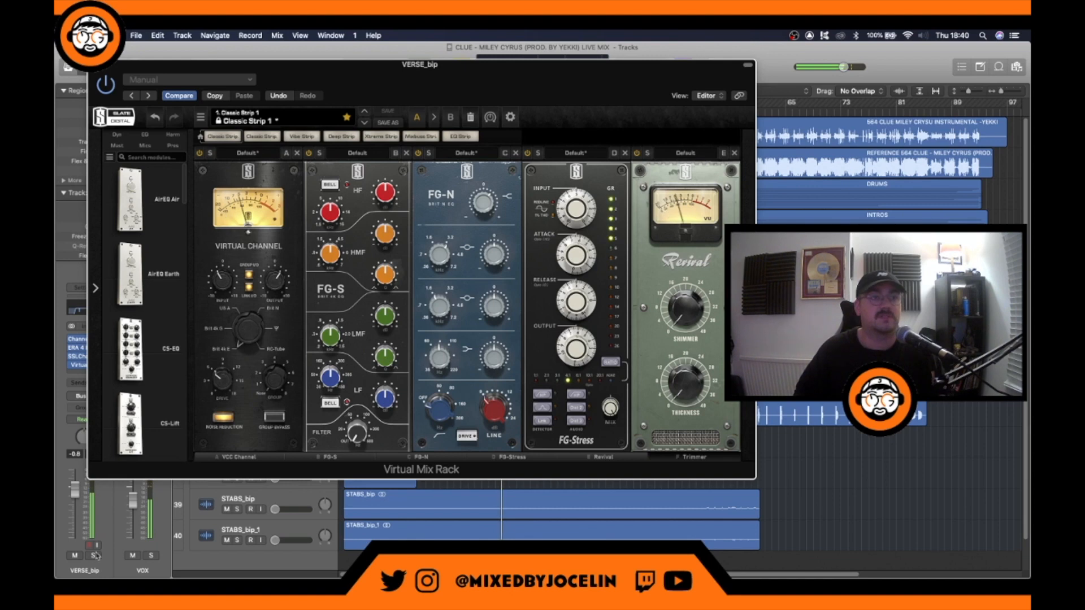
key(s)
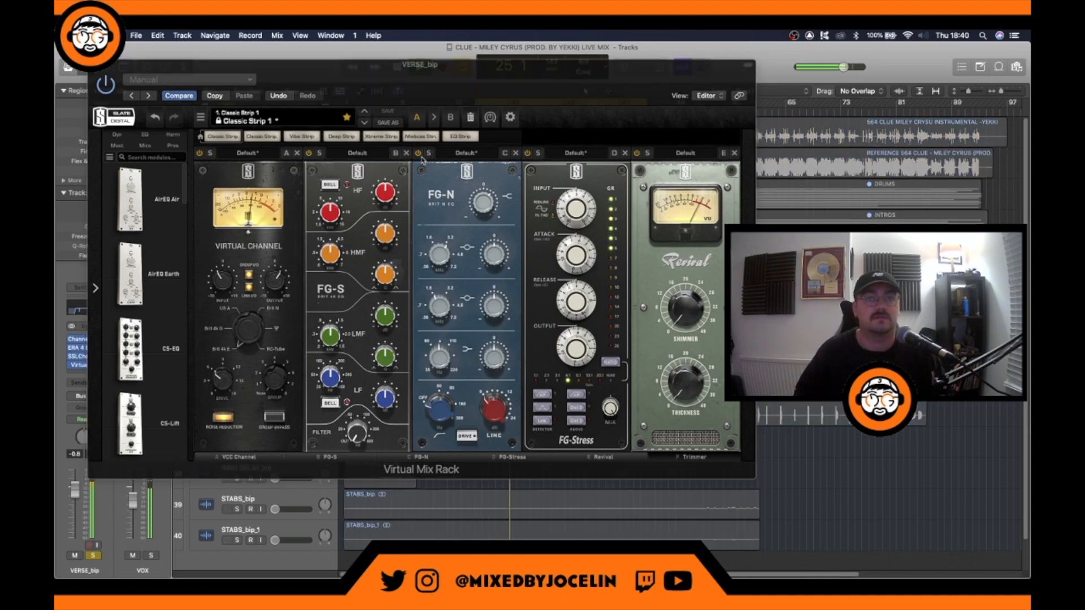
click(419, 155)
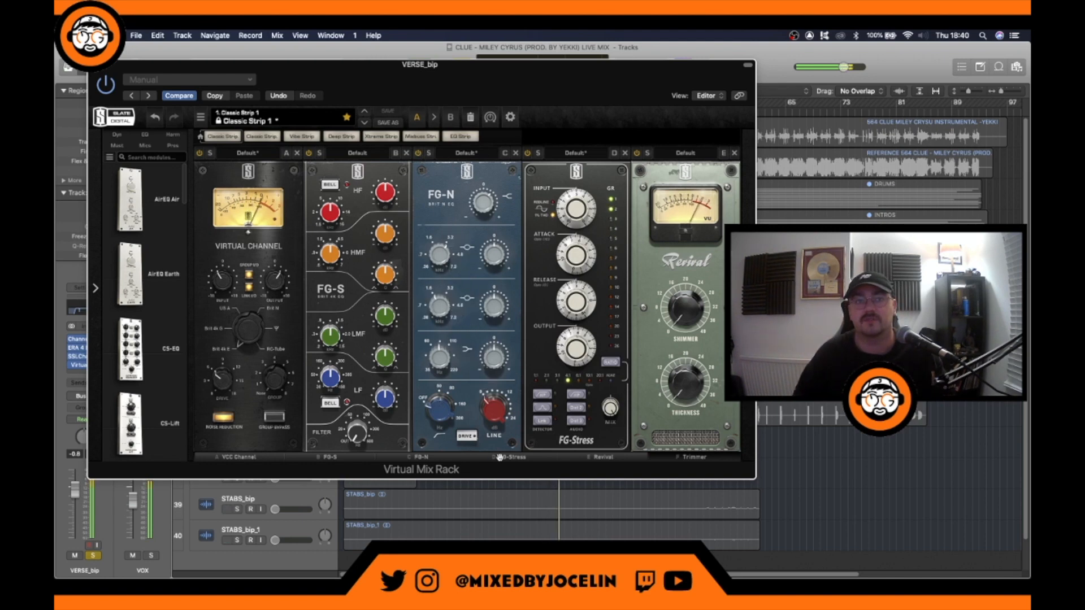
Set the FG-S low-cut filter to about 49 Hz, lower the LMF frequency and boost the LMF gain to about +3.07 dB
drag(356, 438, 359, 407)
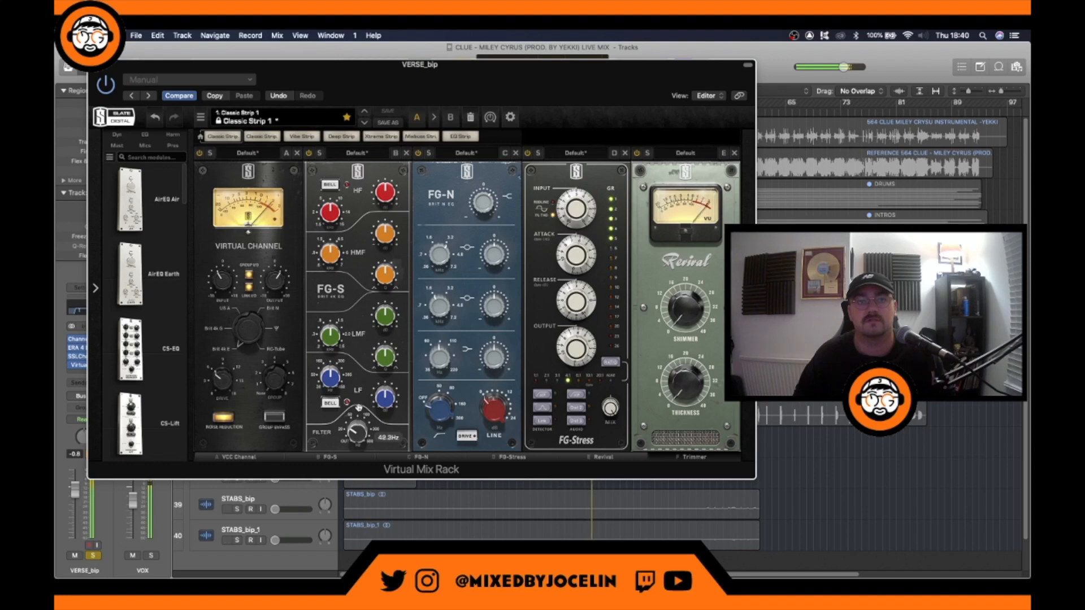
drag(357, 434, 357, 438)
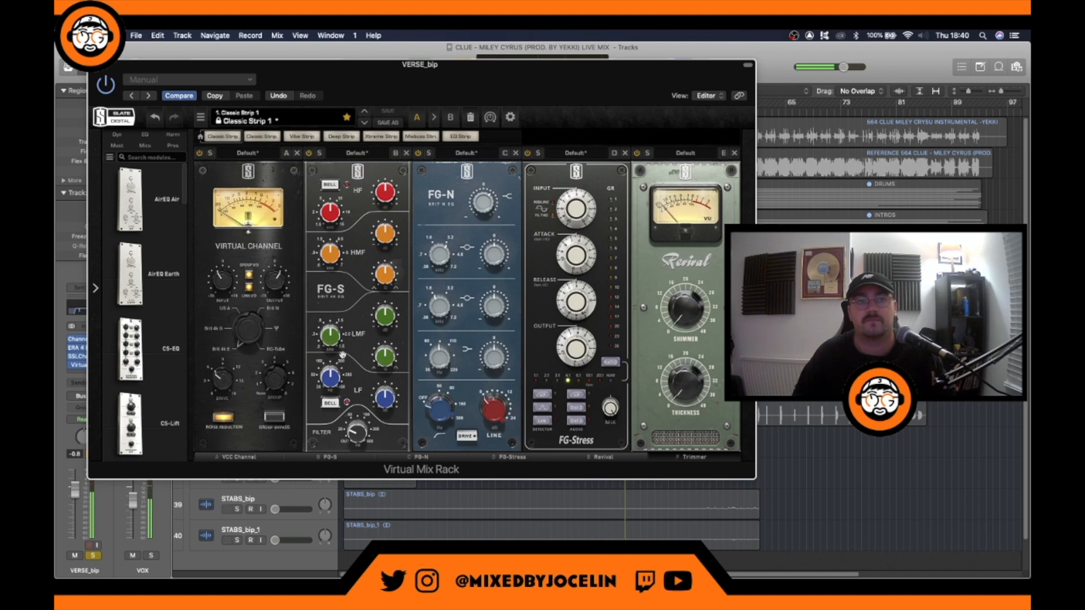
drag(327, 339, 319, 355)
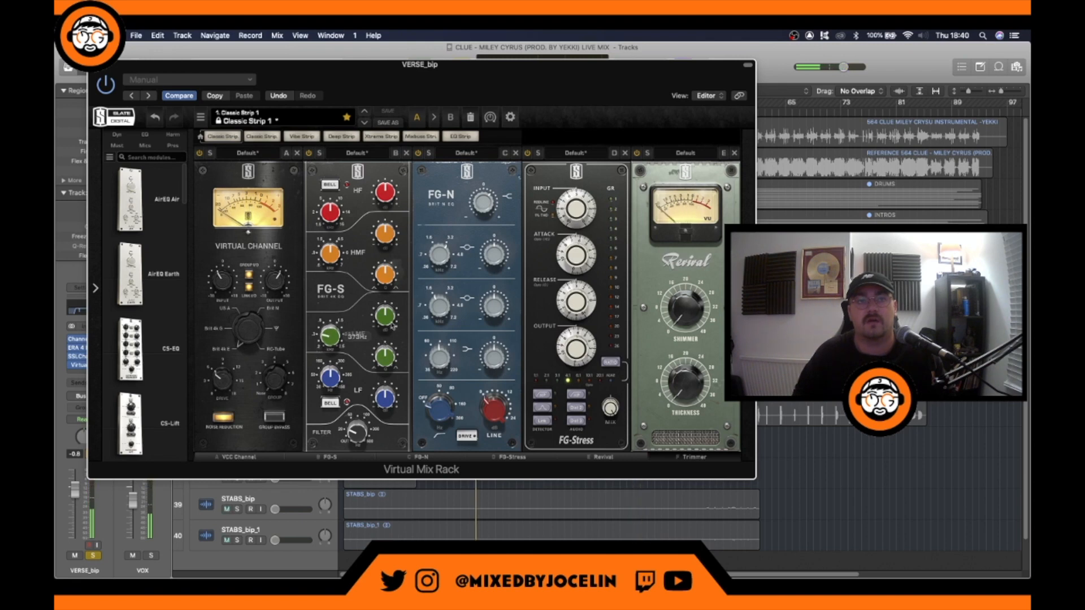
drag(384, 352, 390, 309)
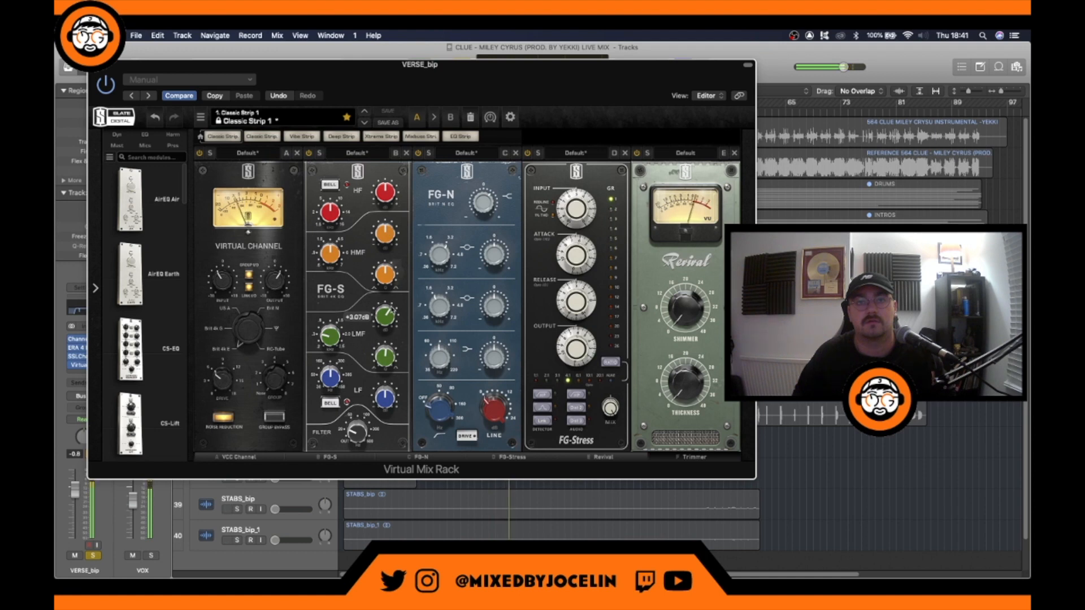
Set Revival's Thickness to about 4.78 and its Shimmer to about 3.48
click(679, 380)
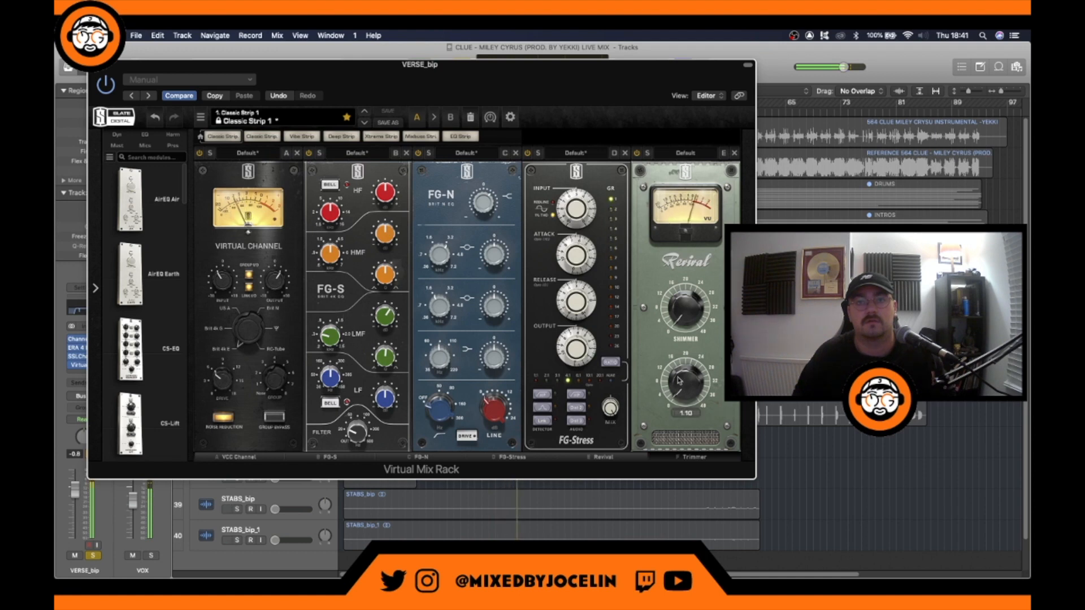
drag(680, 377, 682, 374)
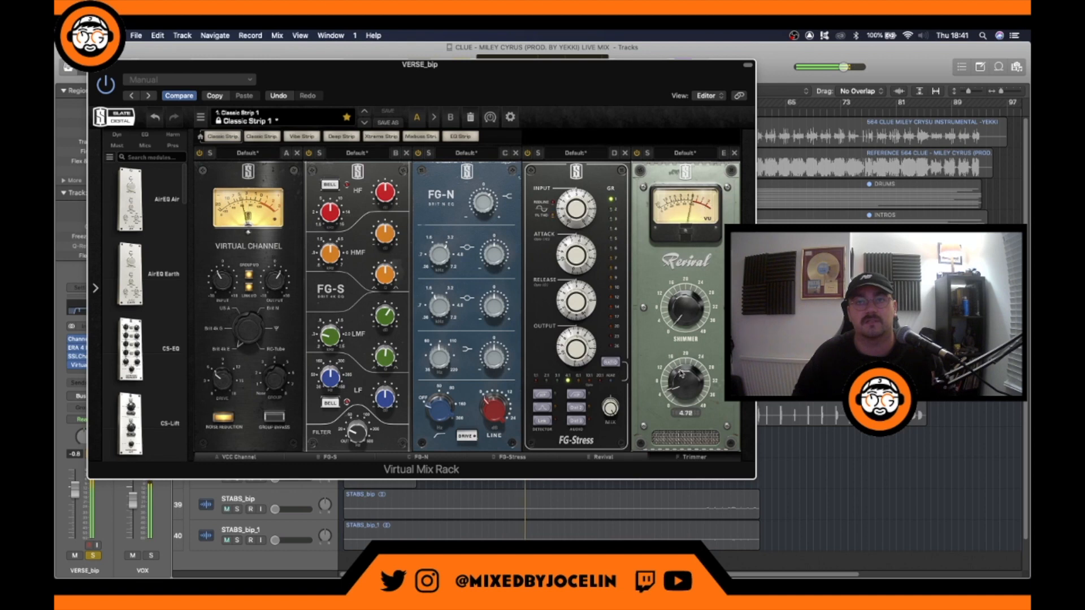
click(685, 301)
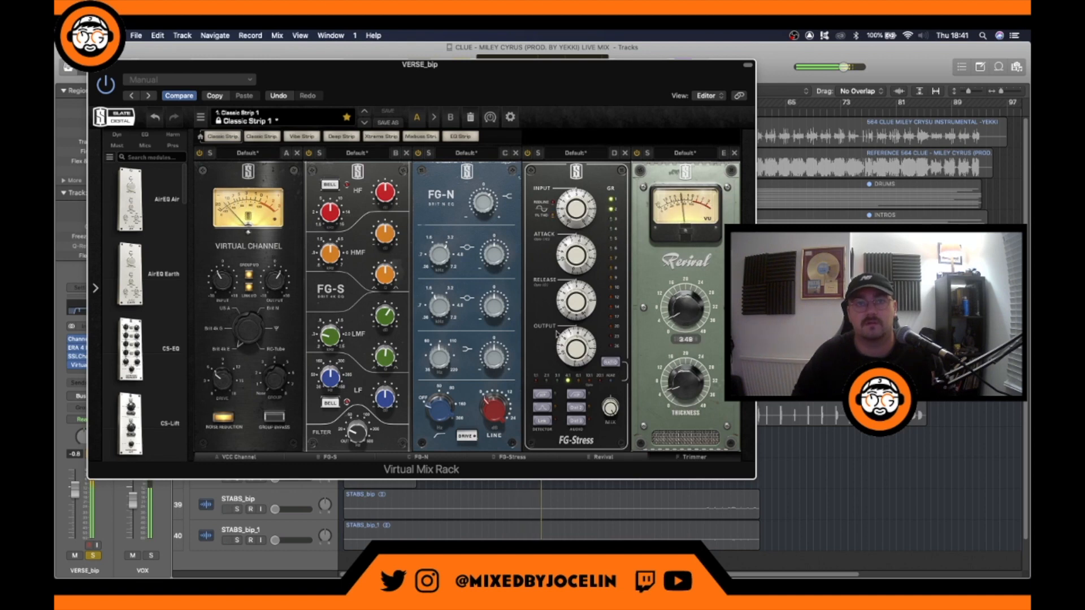
Check the Trimmer module's level meter, return to the first modules and close the Virtual Mix Rack
click(685, 456)
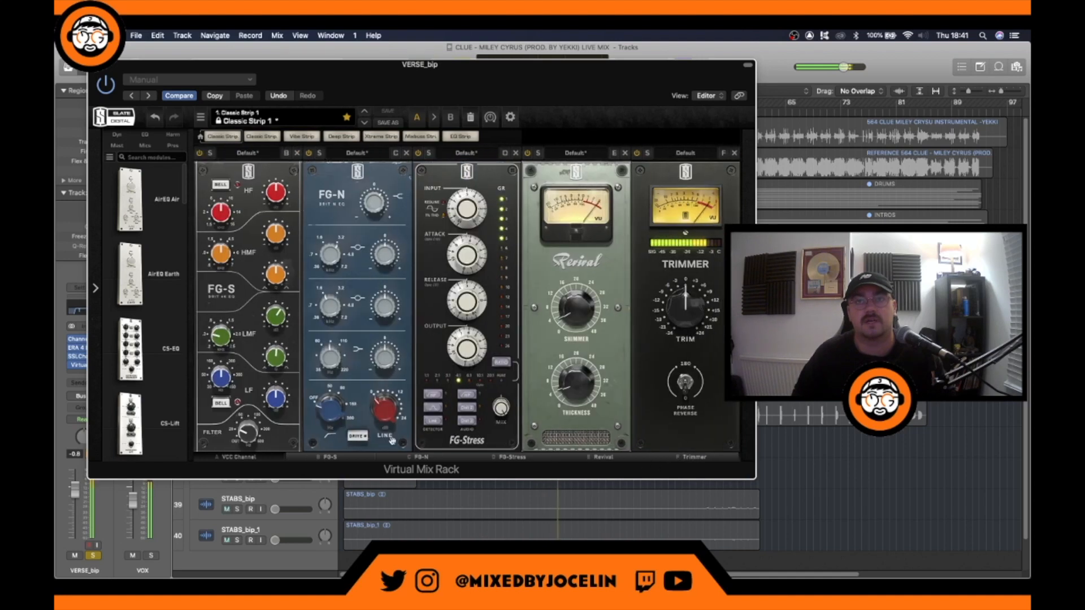
click(239, 456)
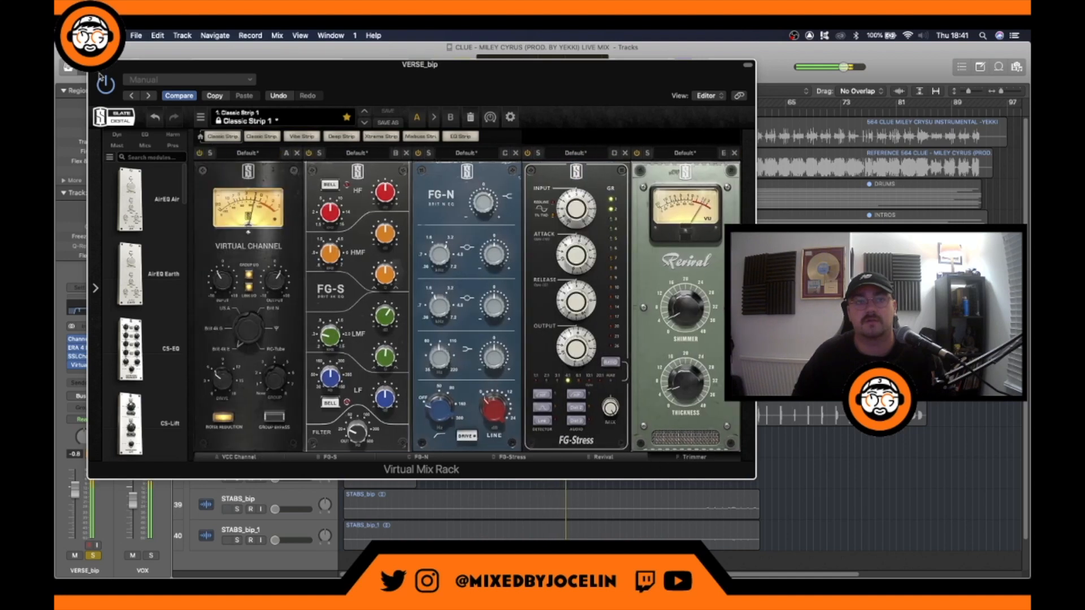
click(95, 65)
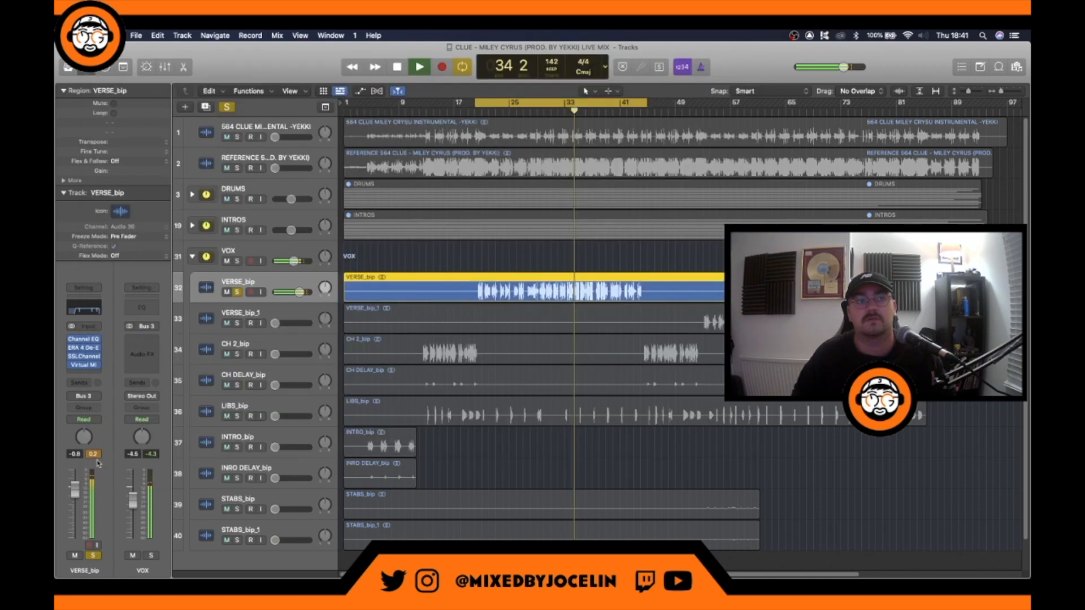
Unsolo VERSE_bip, balance its fader to about -4.2 dB and VOX to -4.0 dB, and audition the verse in the full mix
click(91, 556)
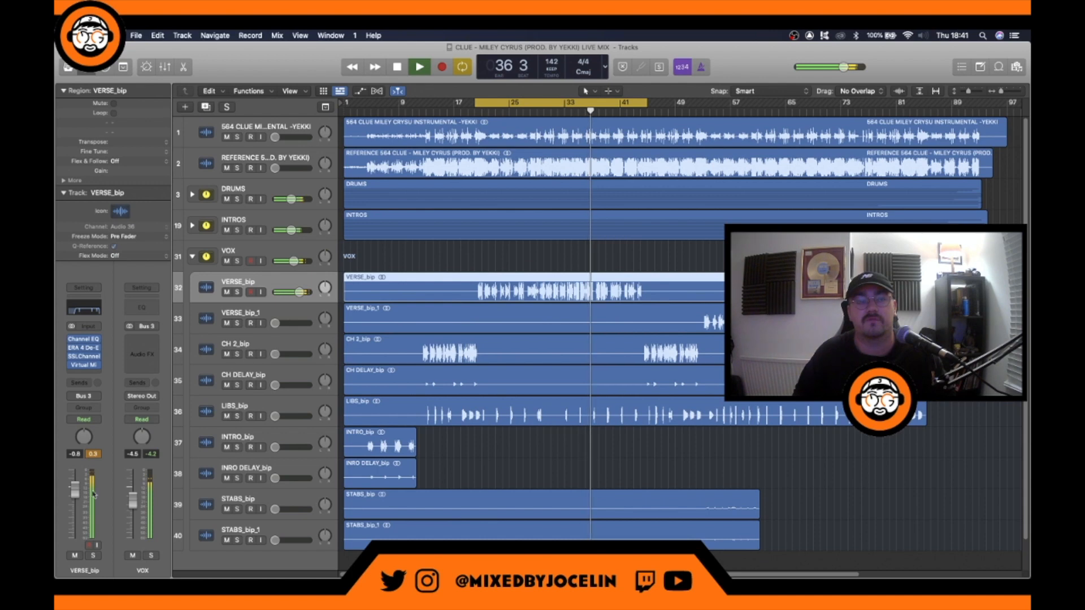
drag(77, 496, 77, 501)
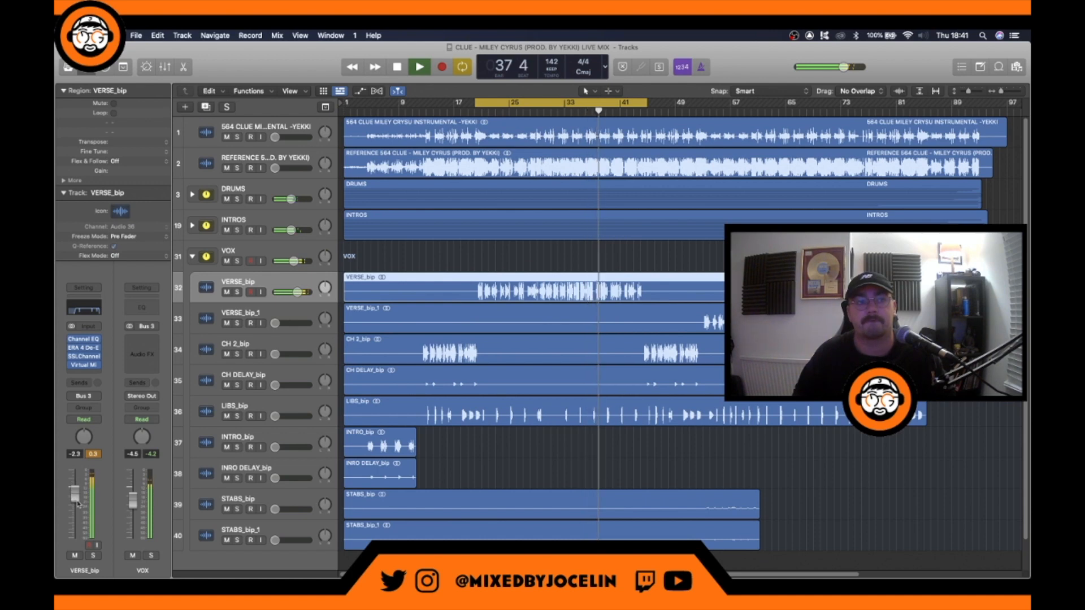
drag(302, 266, 302, 266)
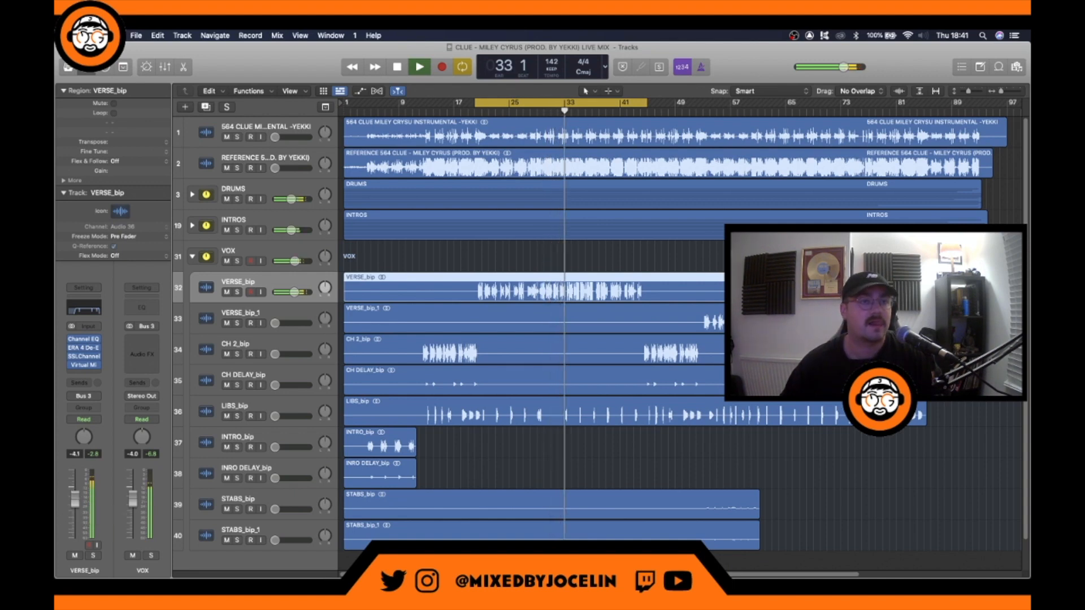
key(space)
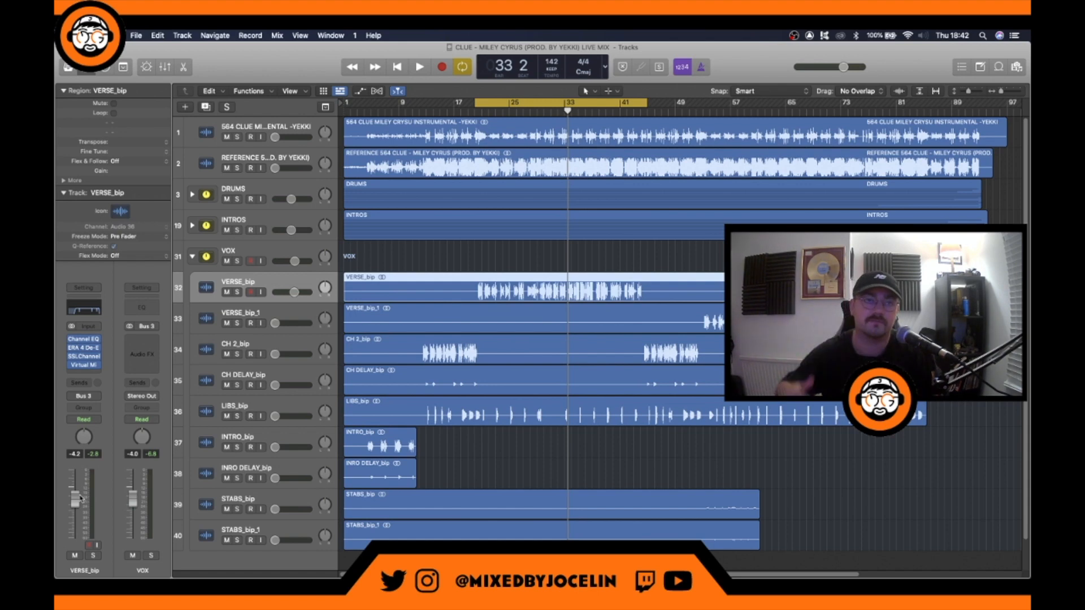
key(space)
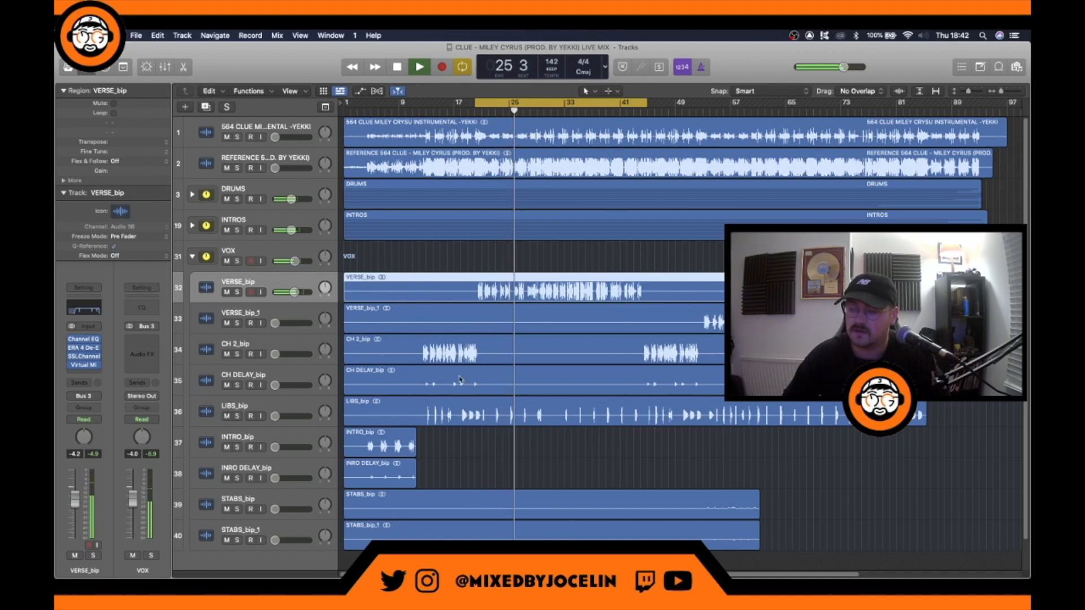
key(space)
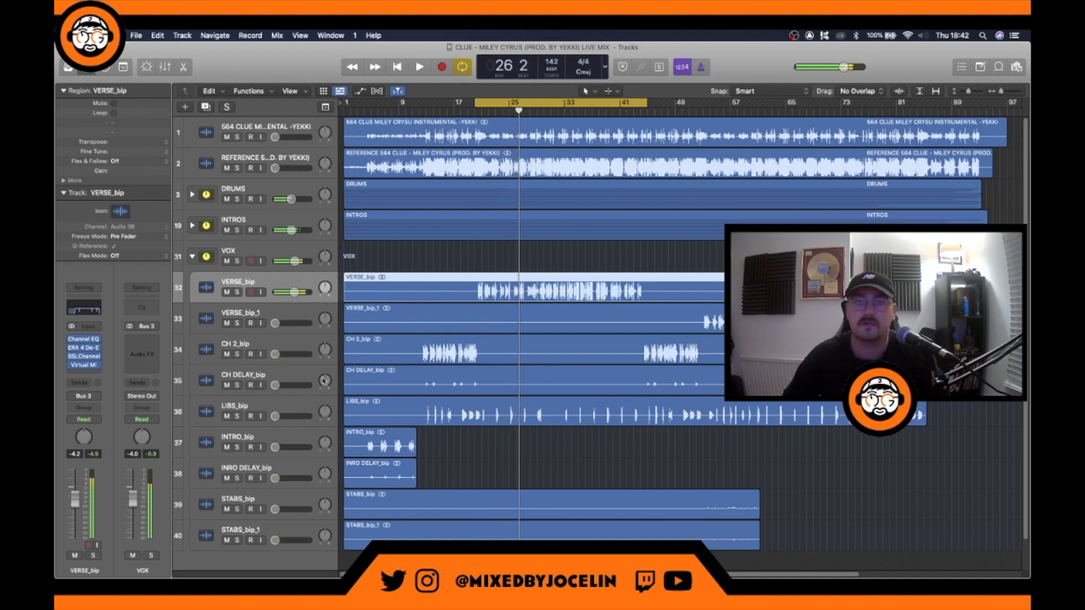
Insert a stereo FF Pro-Q 2 after the Virtual Mix Rack on VERSE_bip and close its window
click(79, 373)
mouse_move(110, 462)
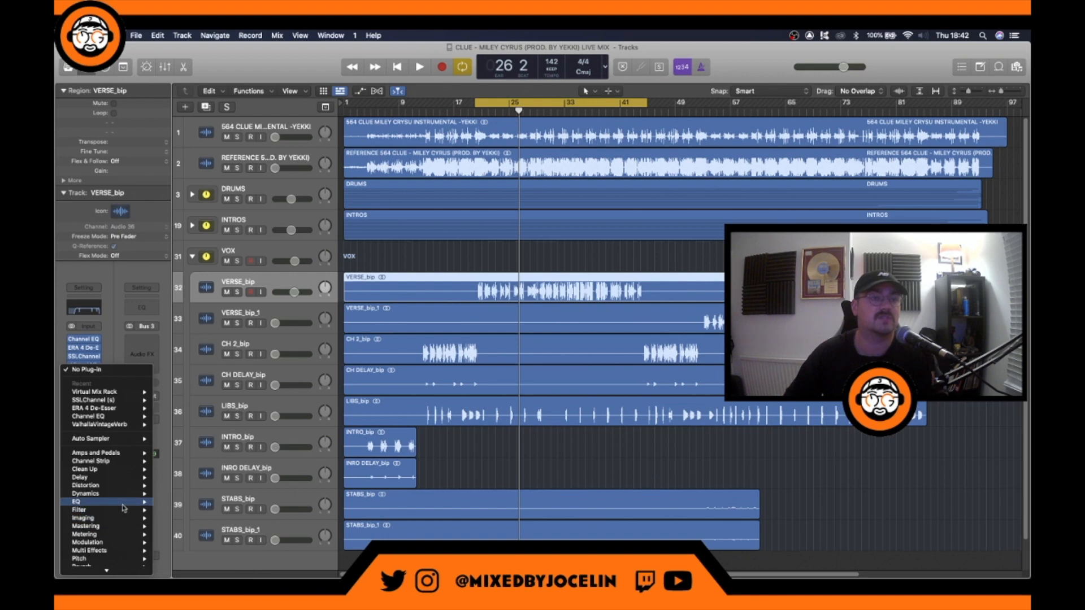
mouse_move(122, 505)
mouse_move(201, 481)
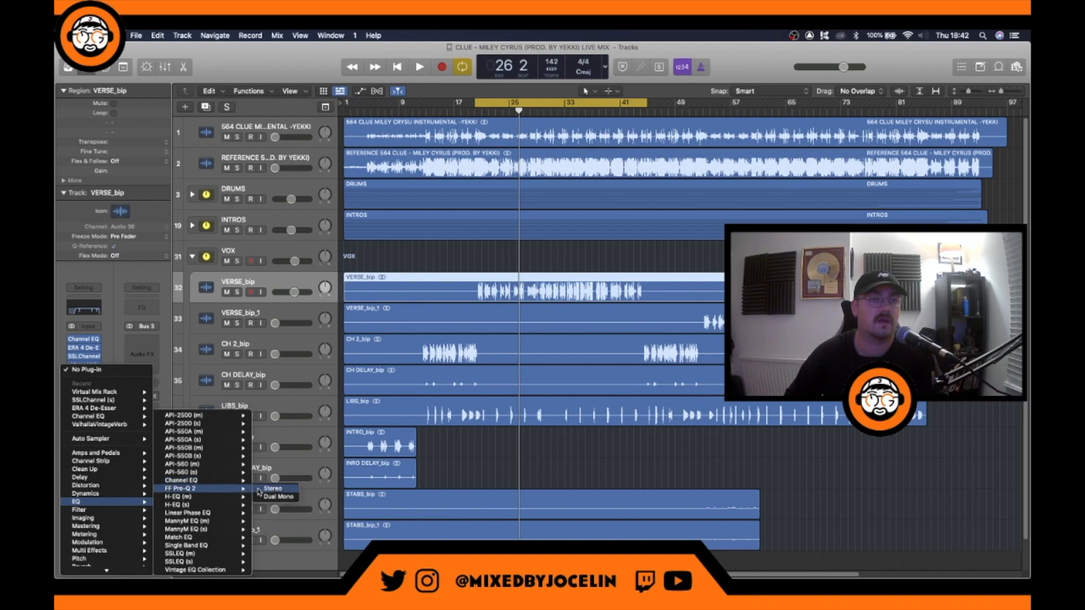
click(281, 489)
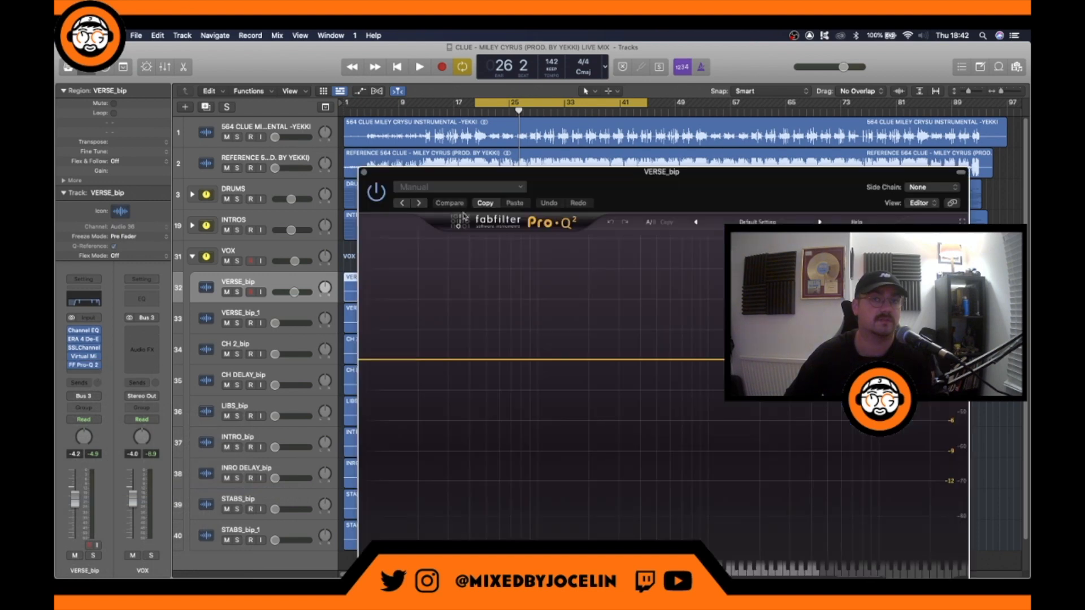
key(super+w)
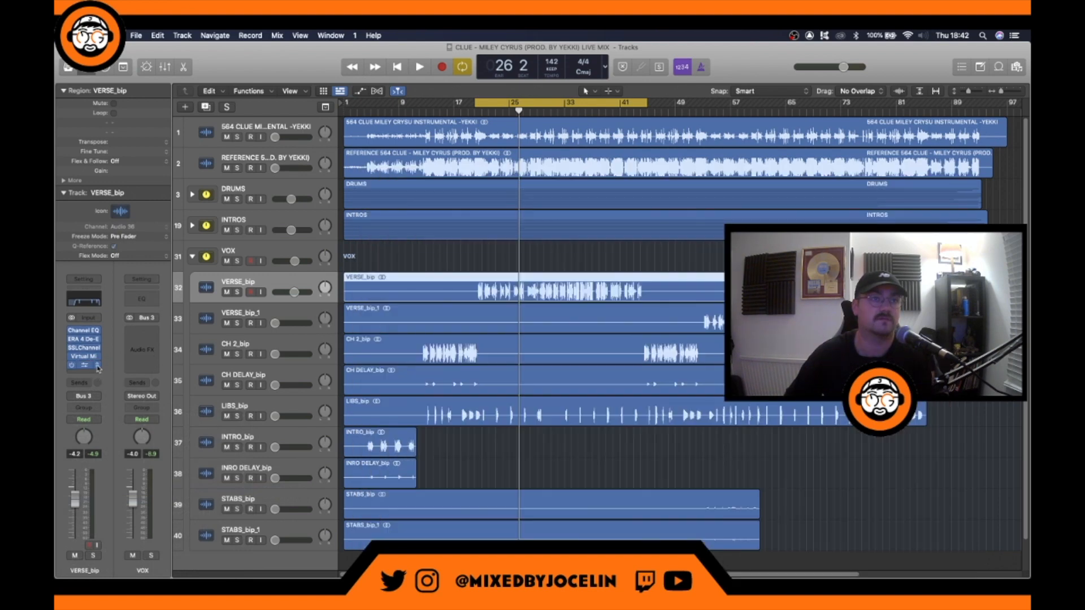
Replace the FF Pro-Q 2 on VERSE_bip with the FF Pro-C 2 compressor
click(98, 366)
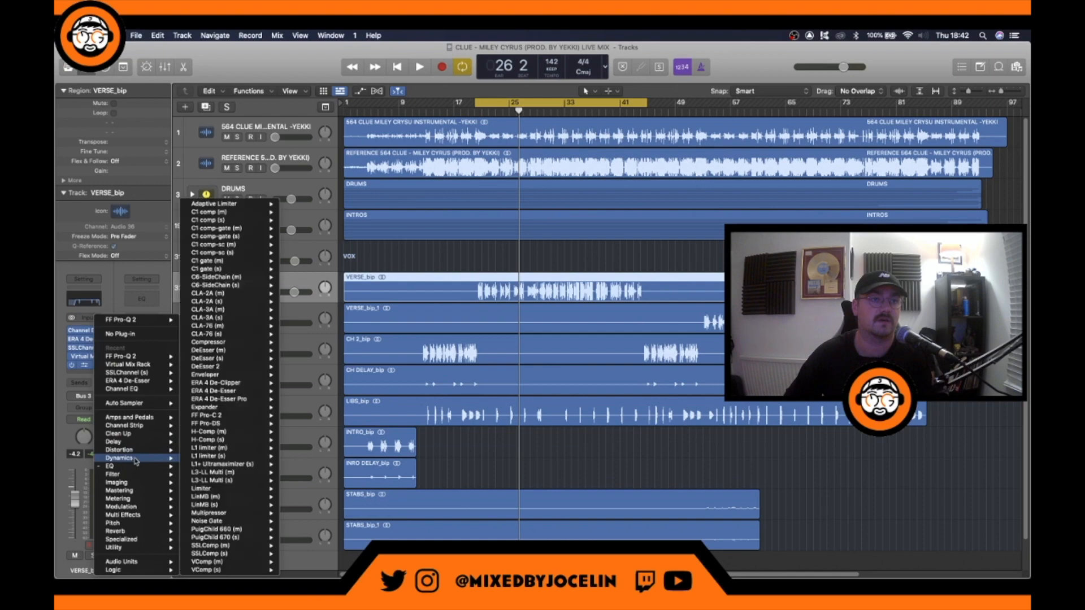
mouse_move(244, 416)
click(300, 416)
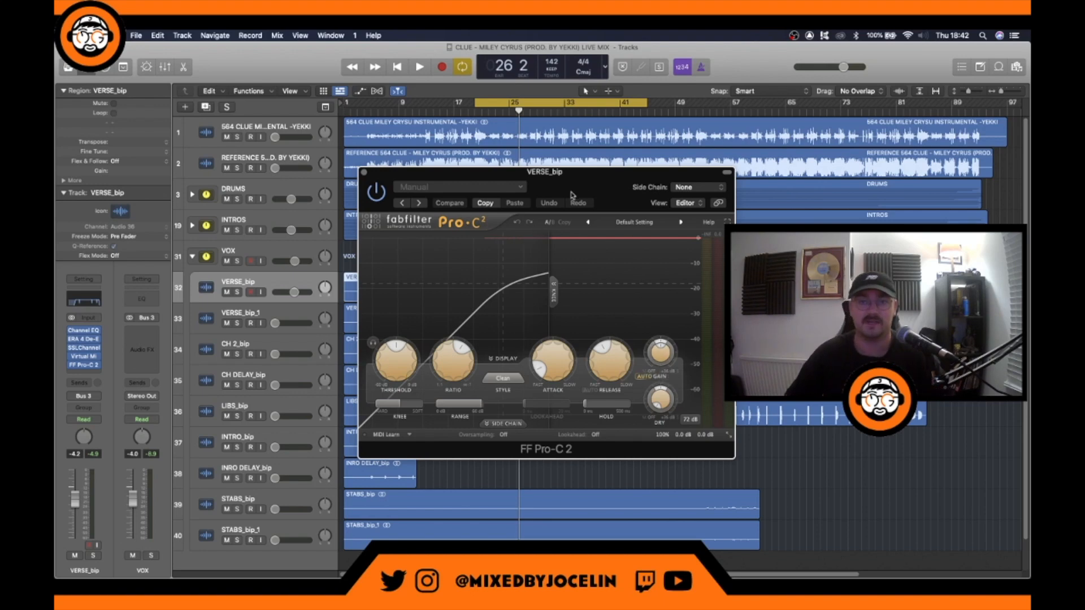
Enlarge the Pro-C 2 interface to Large and reposition its window so all controls are in view
drag(587, 180, 393, 174)
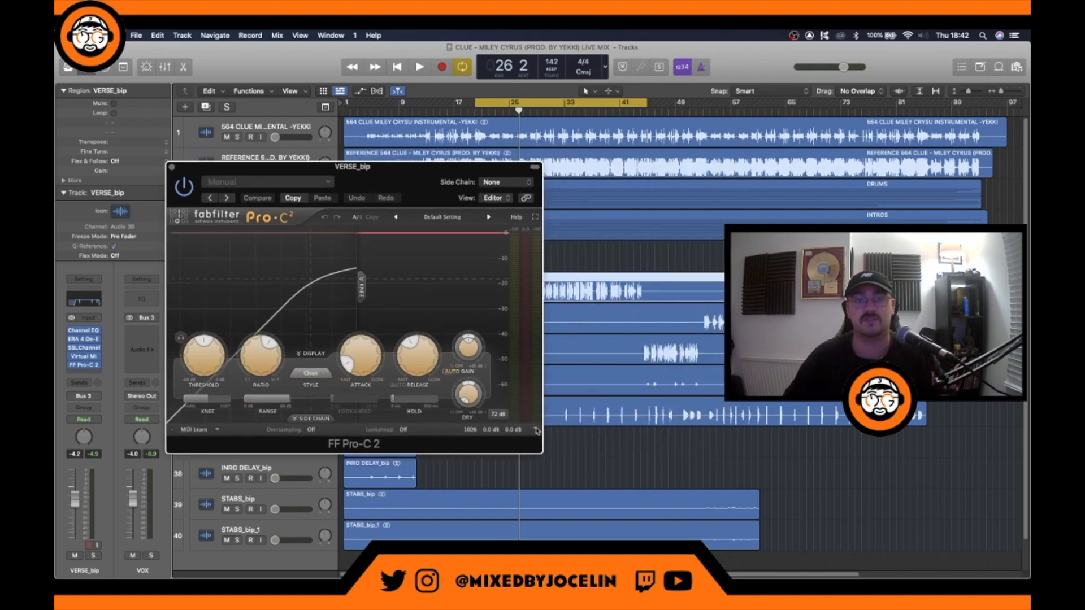
click(535, 433)
click(551, 464)
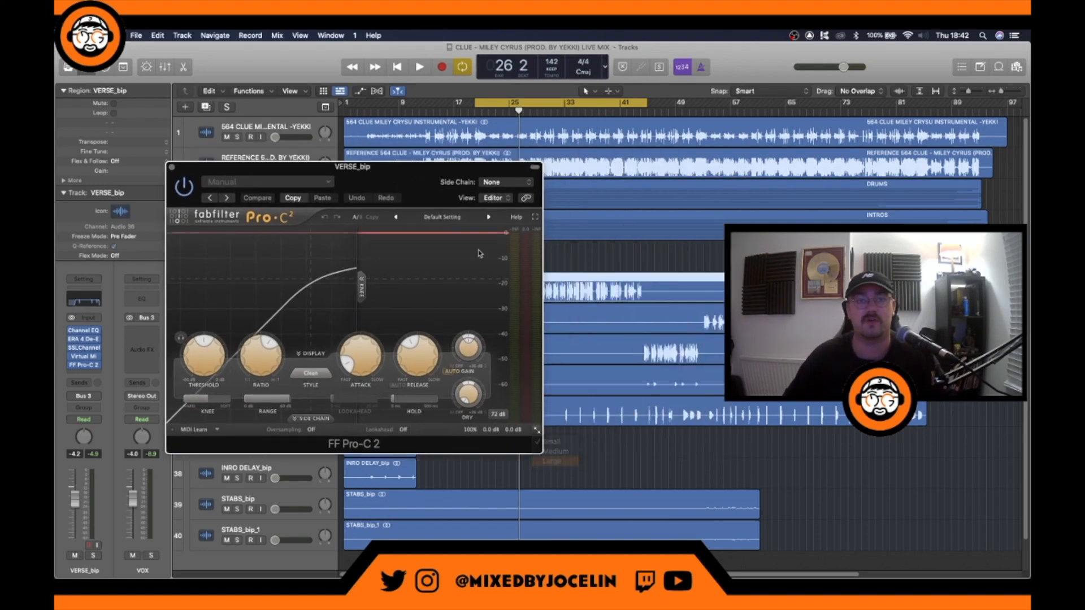
drag(400, 189, 380, 93)
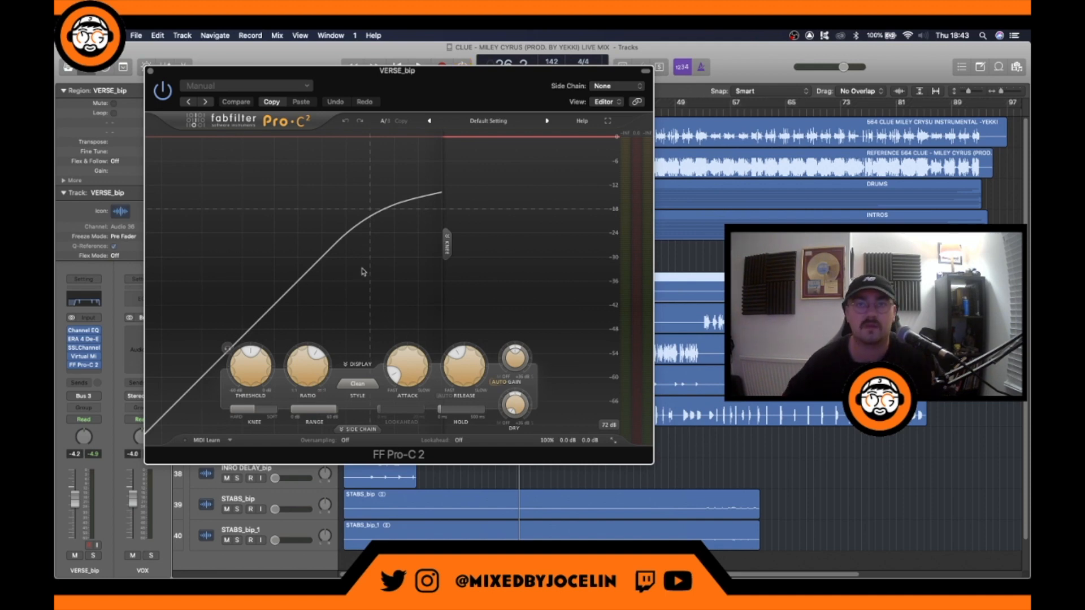
Set the Pro-C 2 threshold to about -8 dB while playing the verse, and stop playback to check the wet gain
key(space)
drag(255, 366, 264, 317)
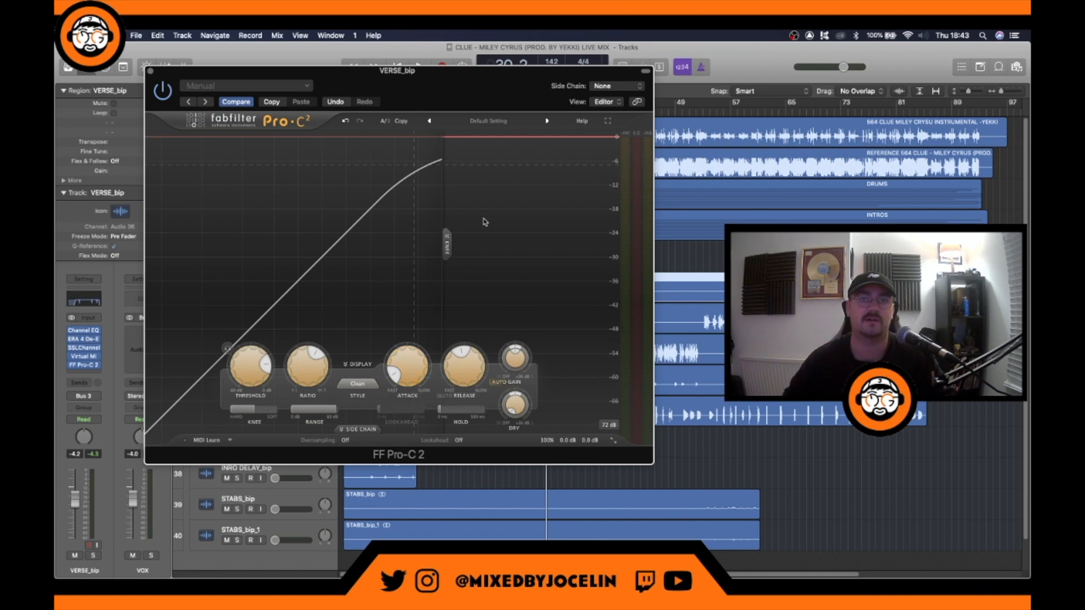
key(space)
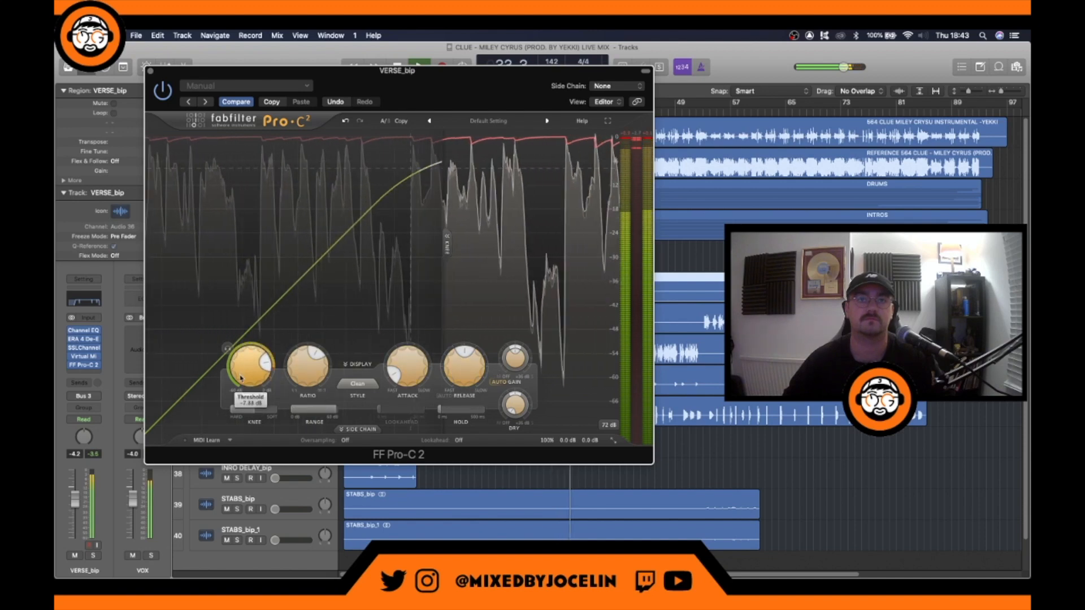
drag(243, 378, 244, 379)
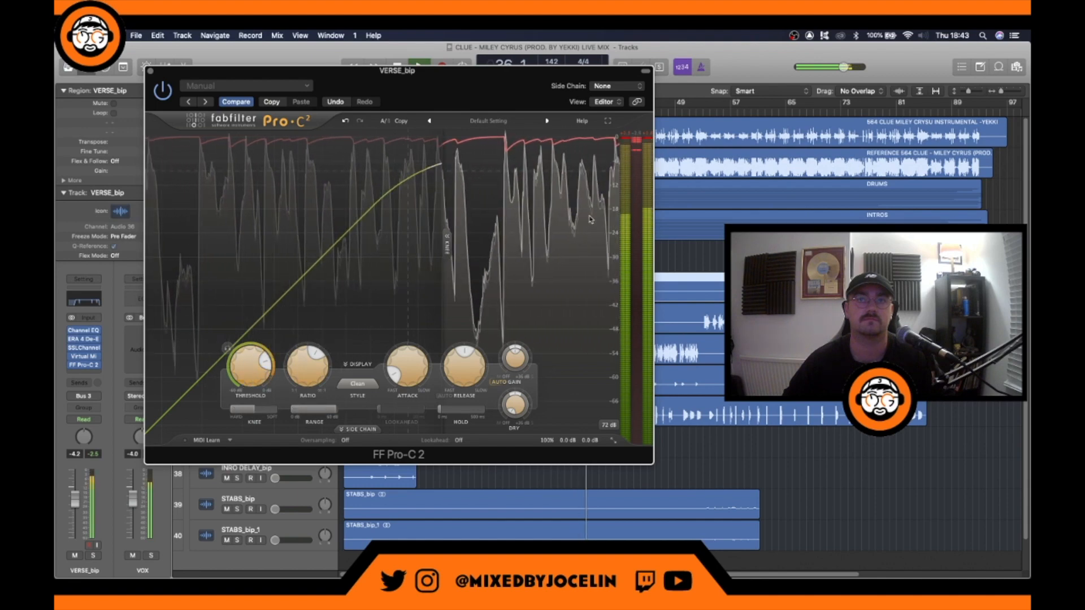
key(space)
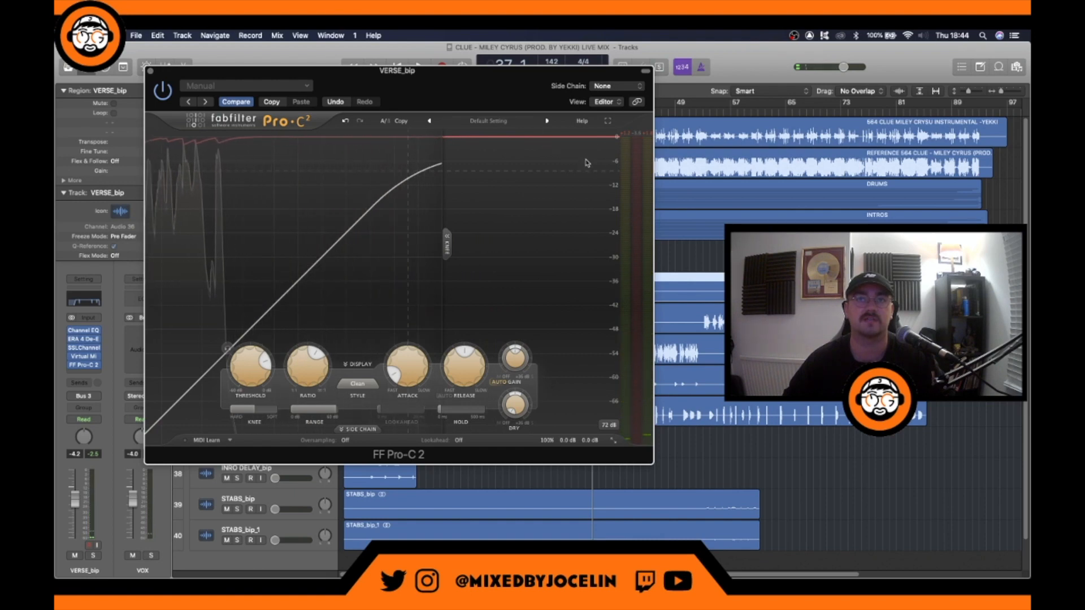
mouse_move(515, 367)
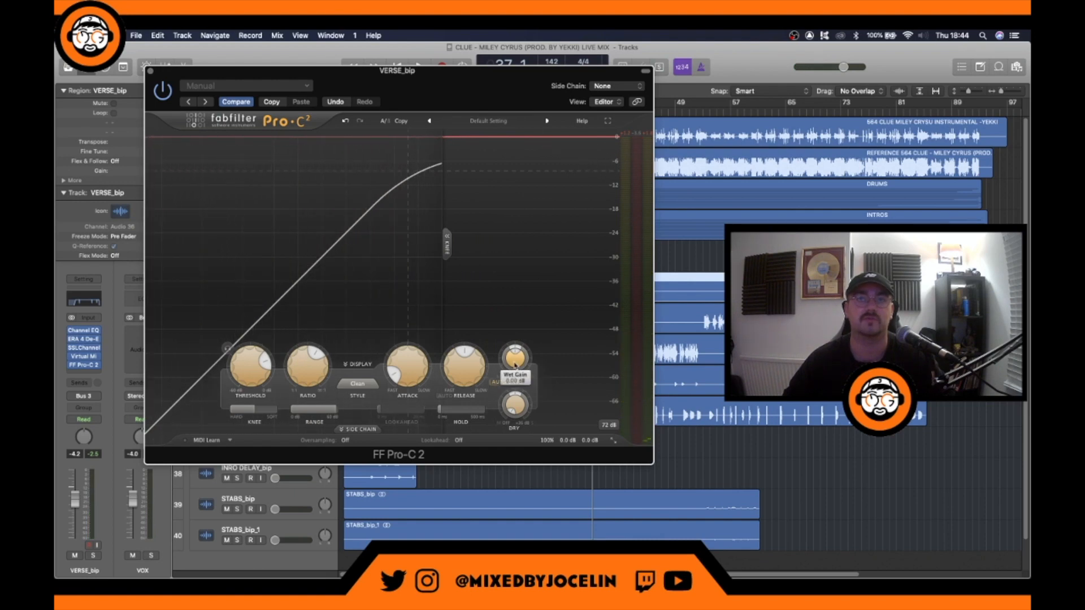
Lower the Pro-C 2 wet gain slightly while the verse plays, close the compressor window and stop playback
key(space)
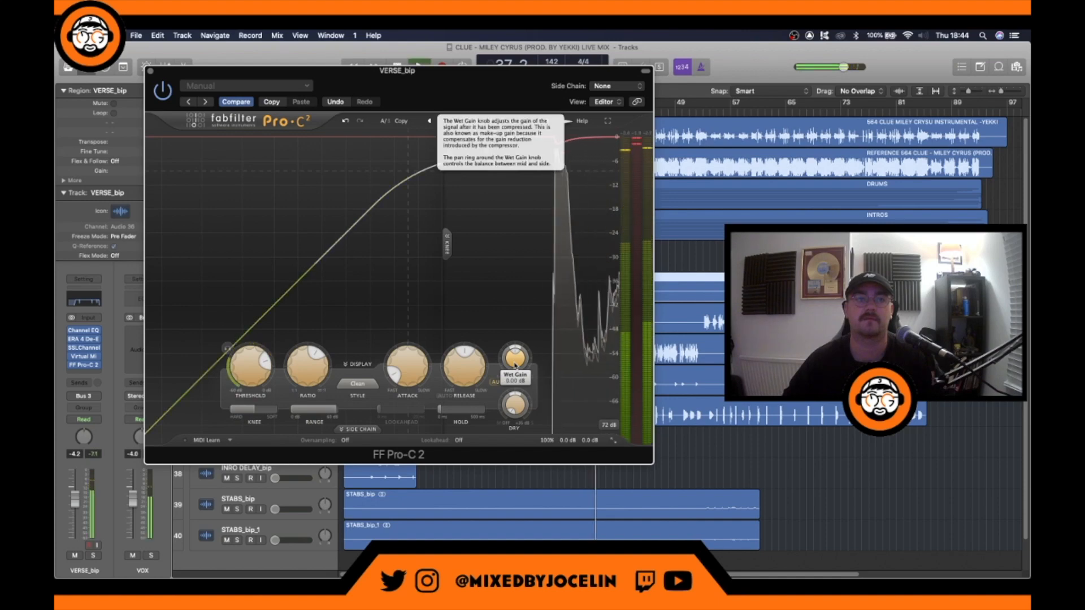
drag(514, 365, 513, 376)
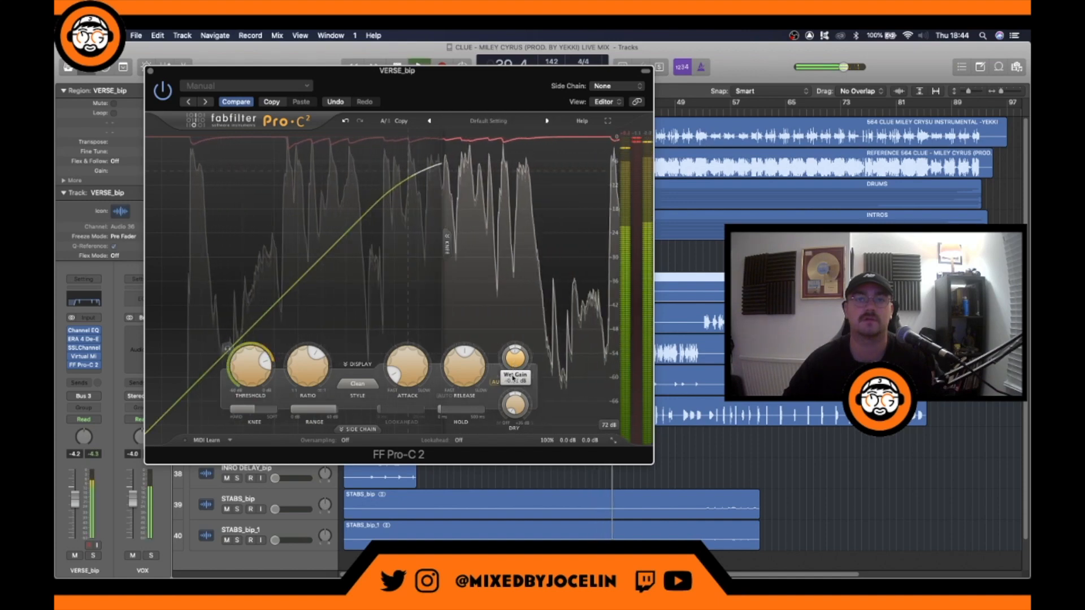
click(148, 70)
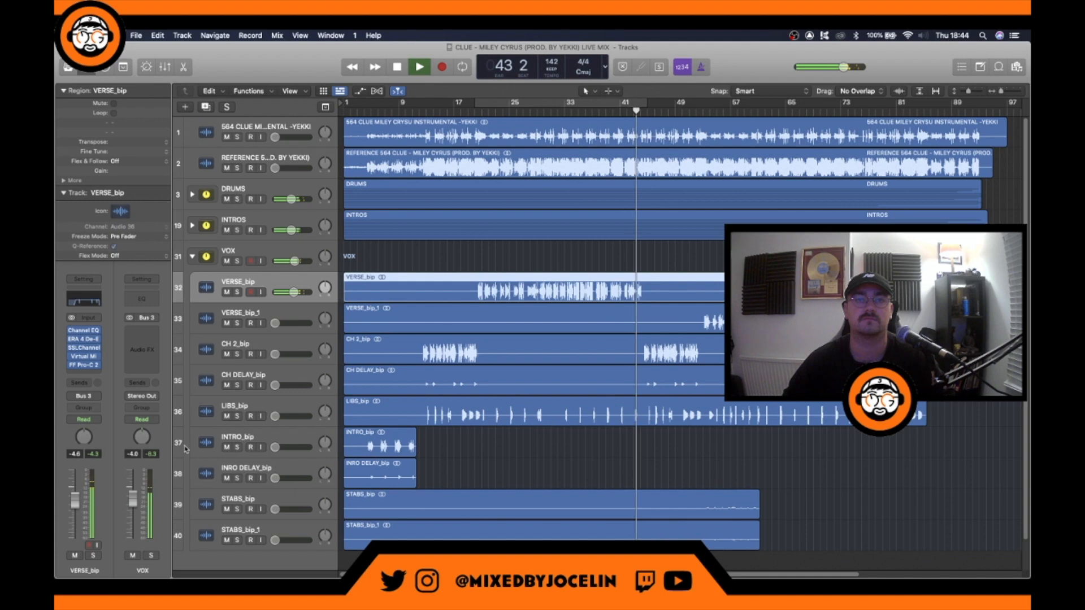
key(space)
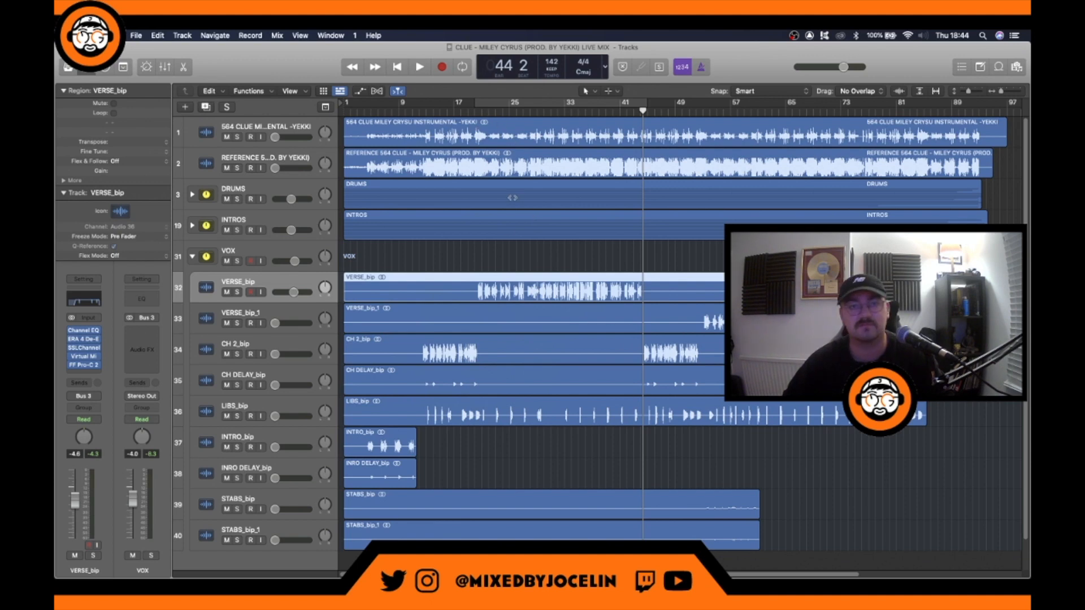
Turn on cycle mode over the verse section and play it in a loop
key(space)
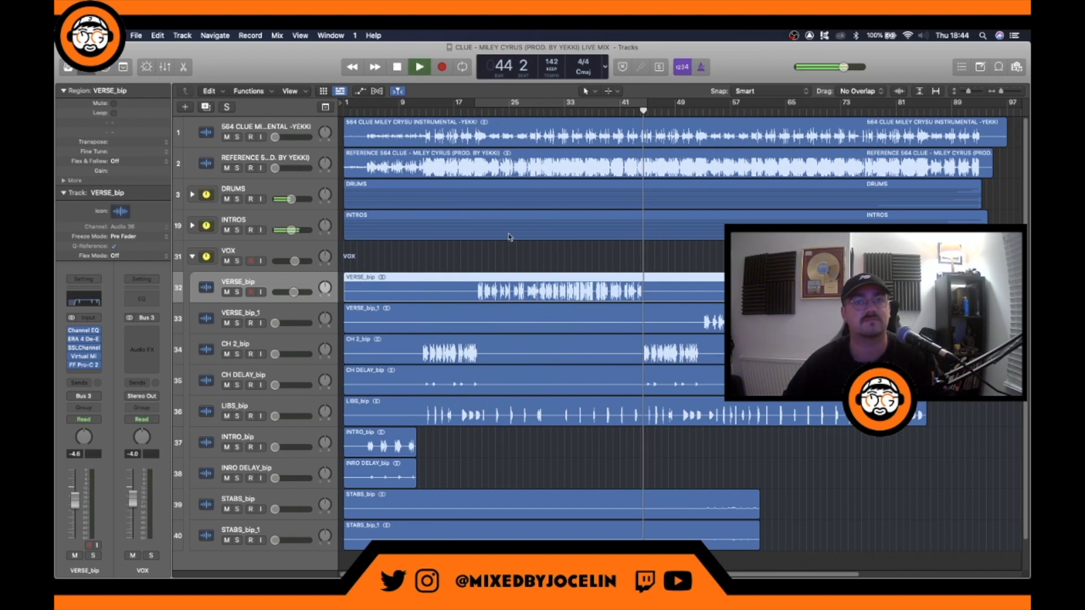
click(510, 102)
key(space)
key(space)
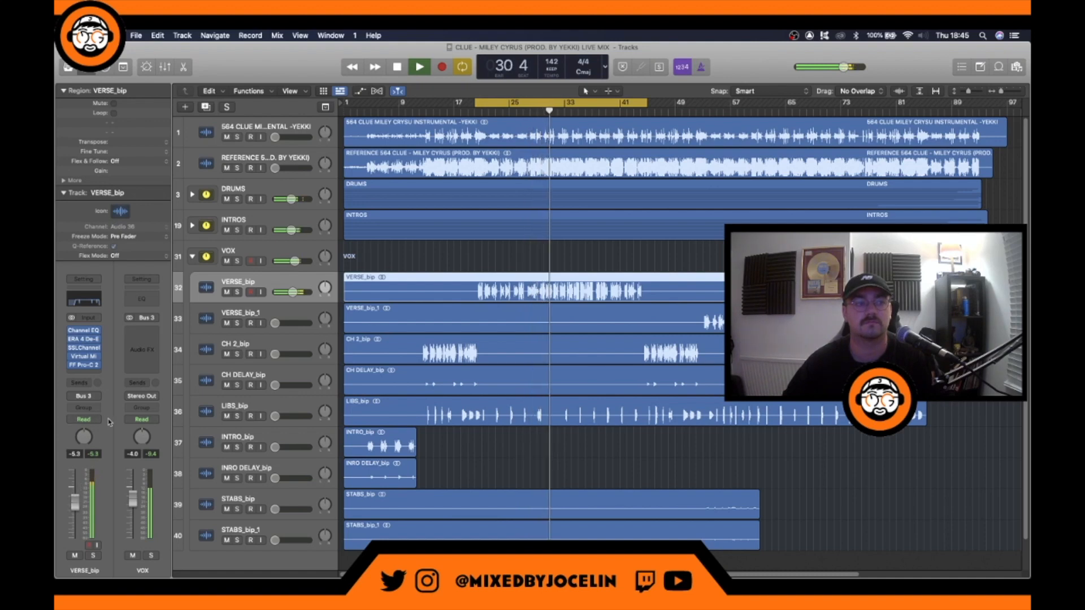
click(83, 373)
mouse_move(113, 424)
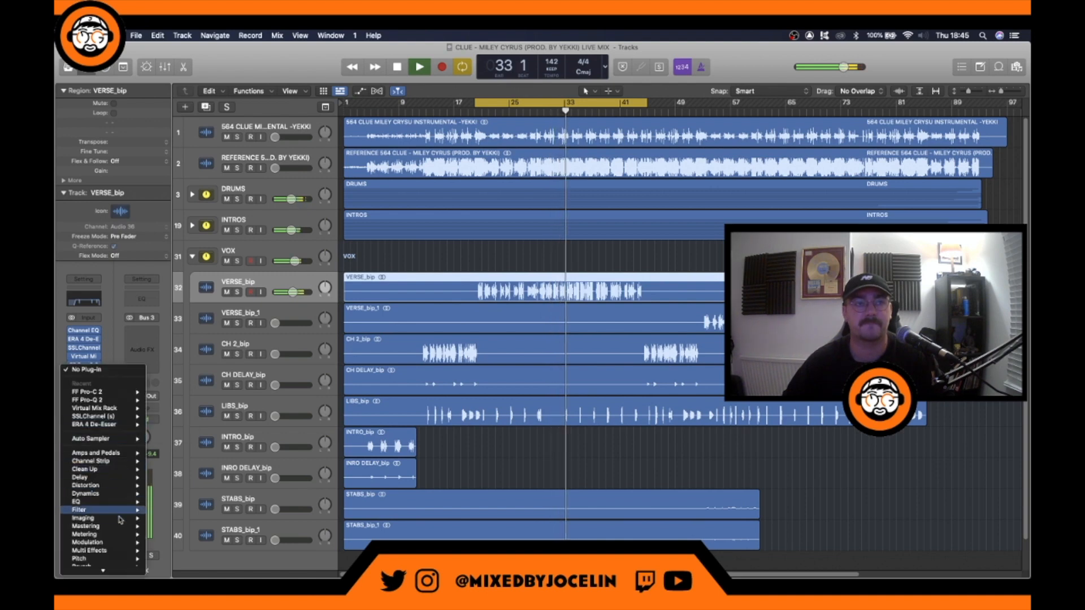
click(116, 519)
Stop playback and insert the FabFilter plug-in FF Saturn after the Pro-C 2 on VERSE_bip
key(space)
click(81, 373)
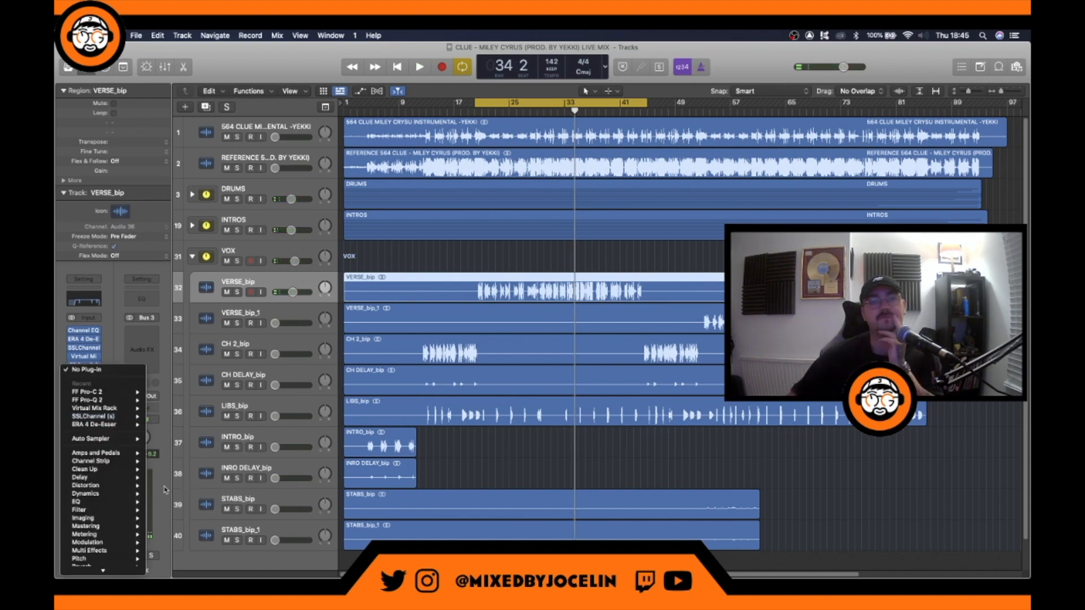
mouse_move(129, 417)
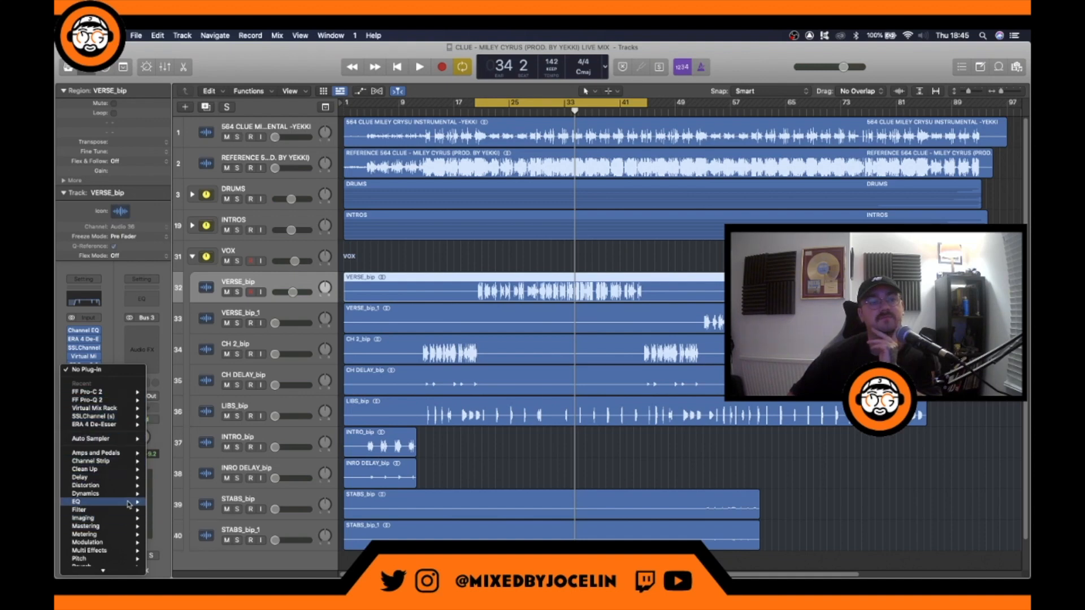
mouse_move(128, 497)
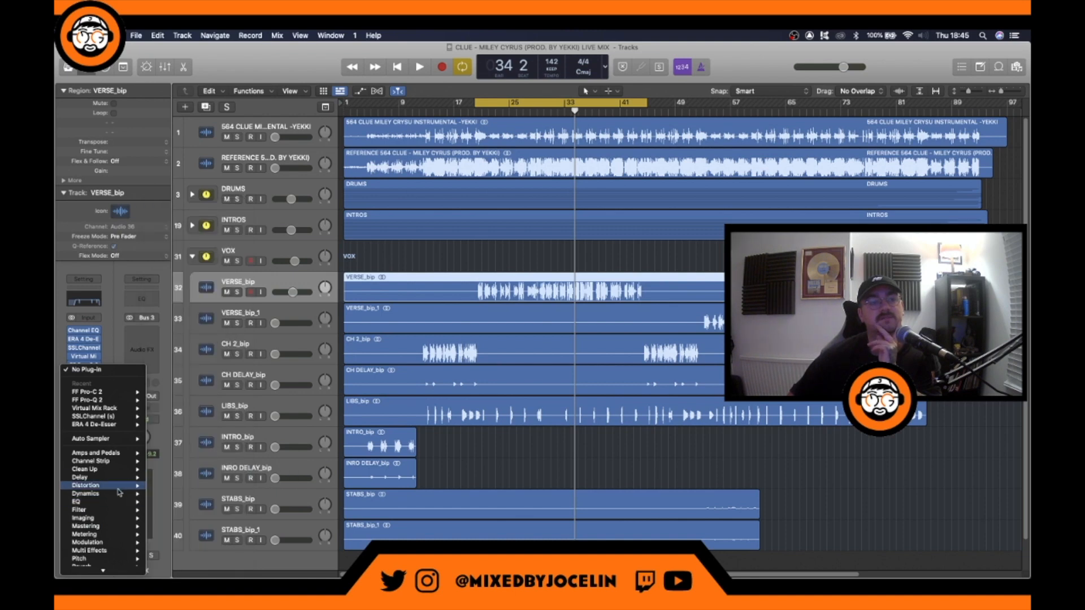
mouse_move(112, 522)
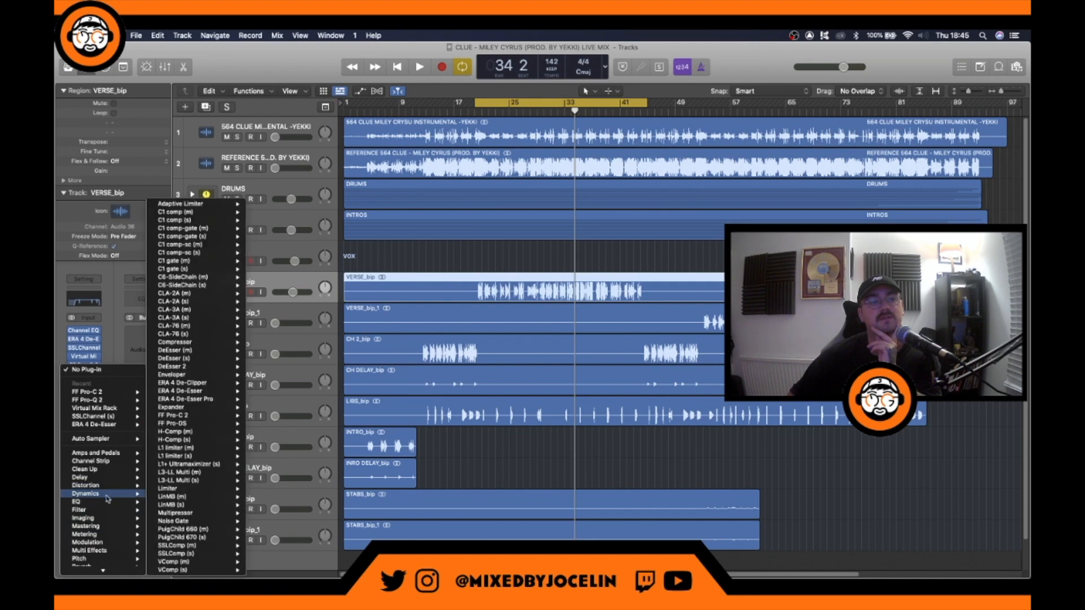
mouse_move(212, 508)
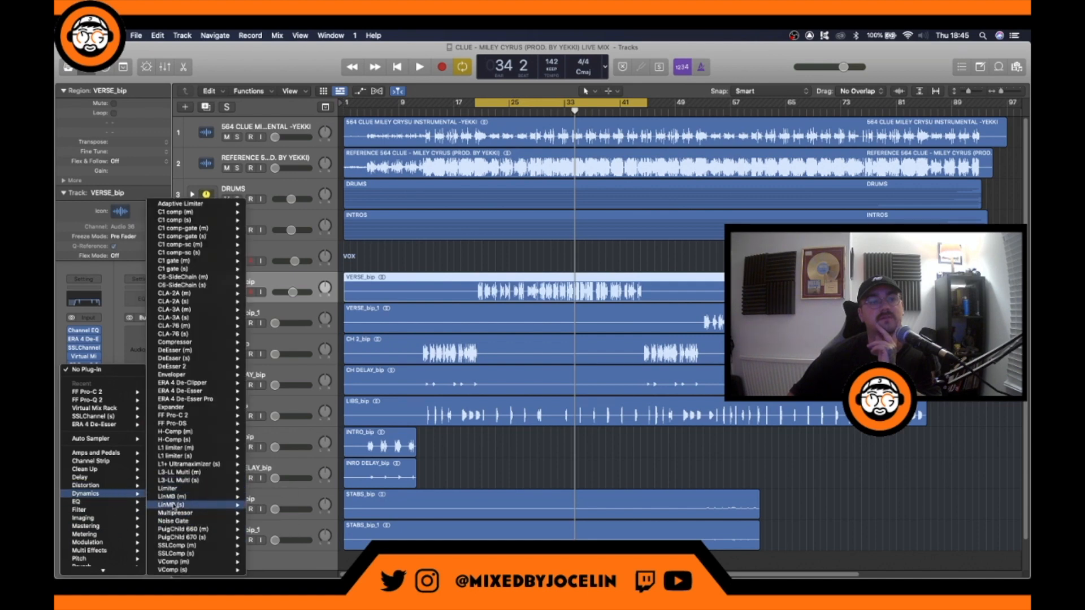
mouse_move(210, 418)
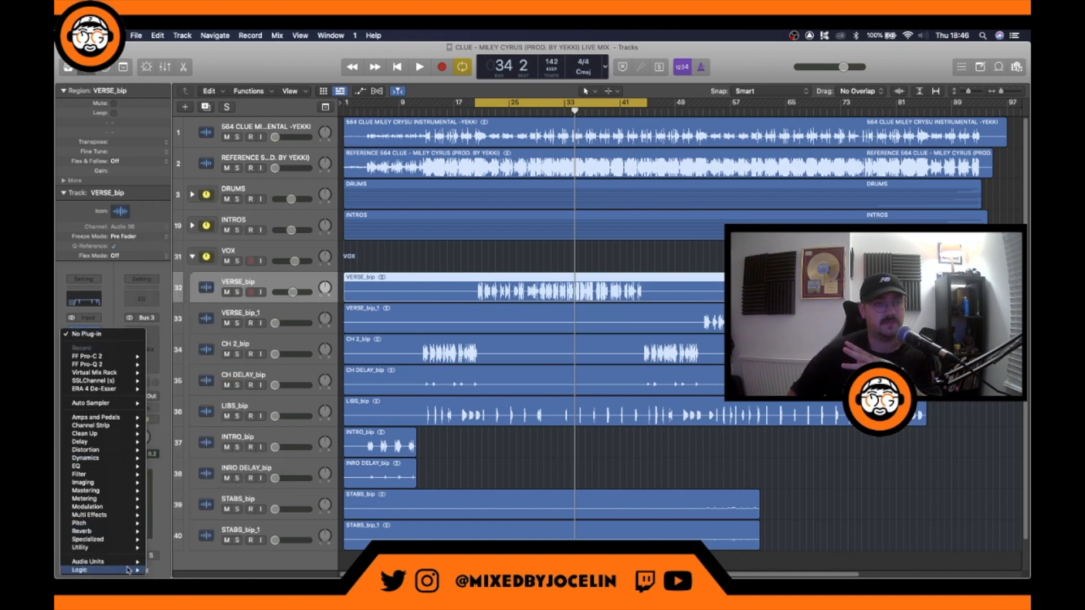
mouse_move(132, 570)
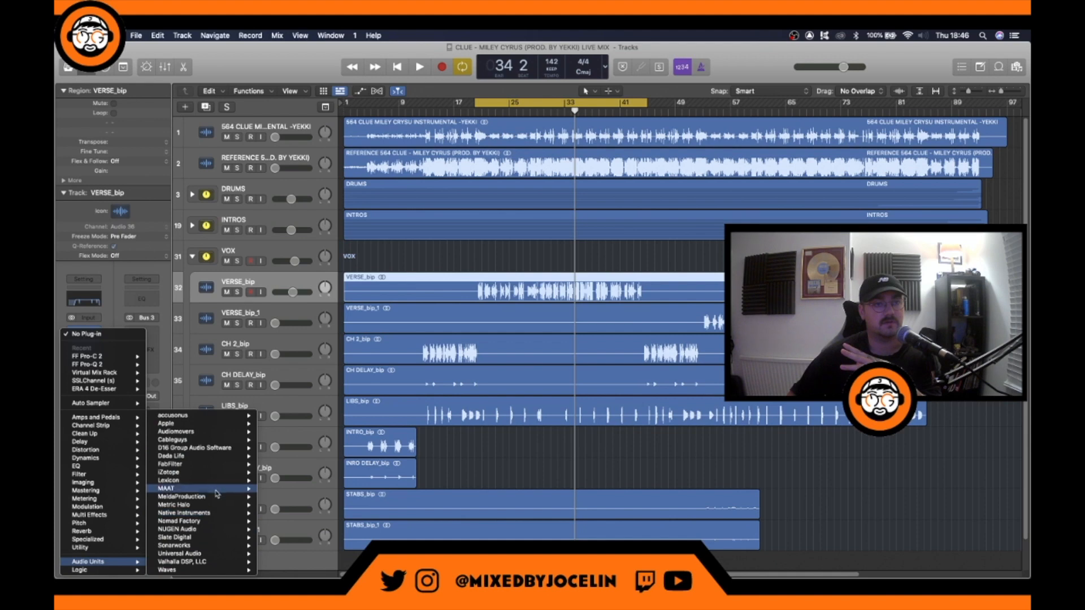
mouse_move(247, 465)
mouse_move(334, 529)
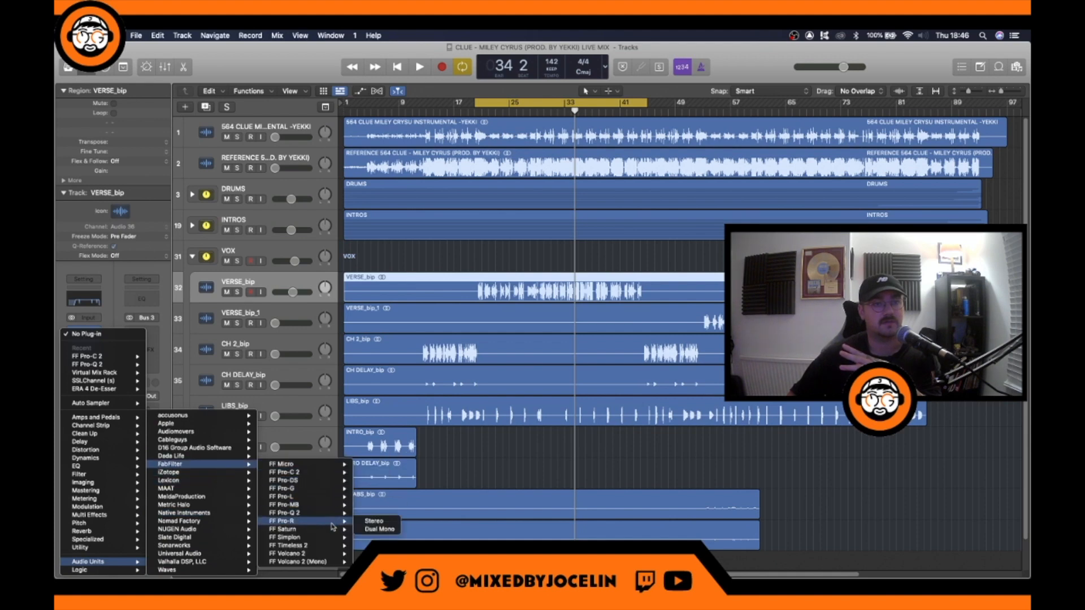
click(375, 530)
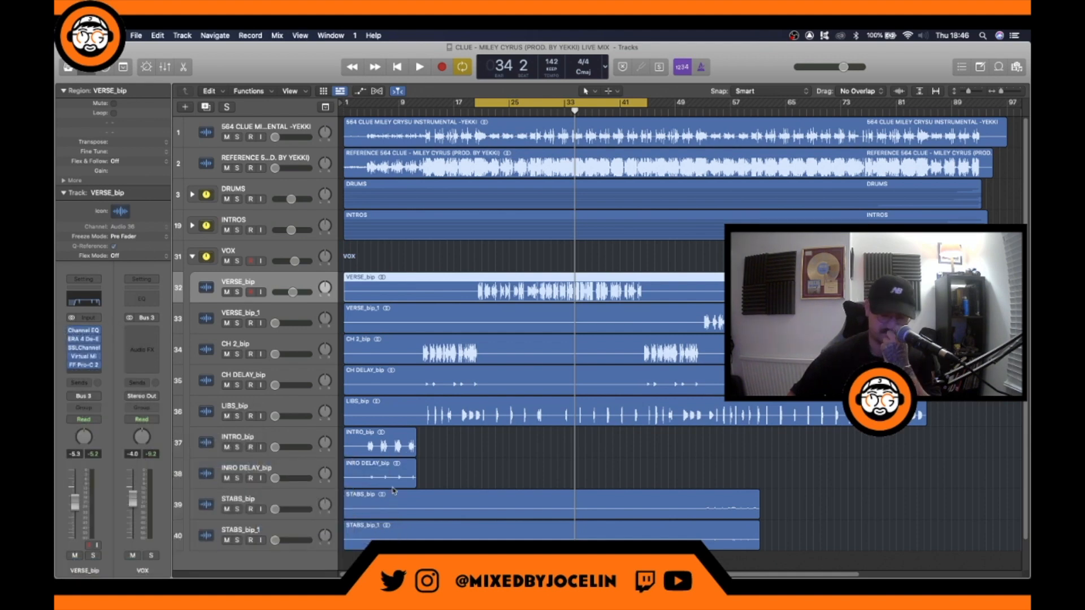
Set Saturn's style to Gentle Saturation, reposition its window and split the spectrum into two bands
drag(644, 181, 335, 183)
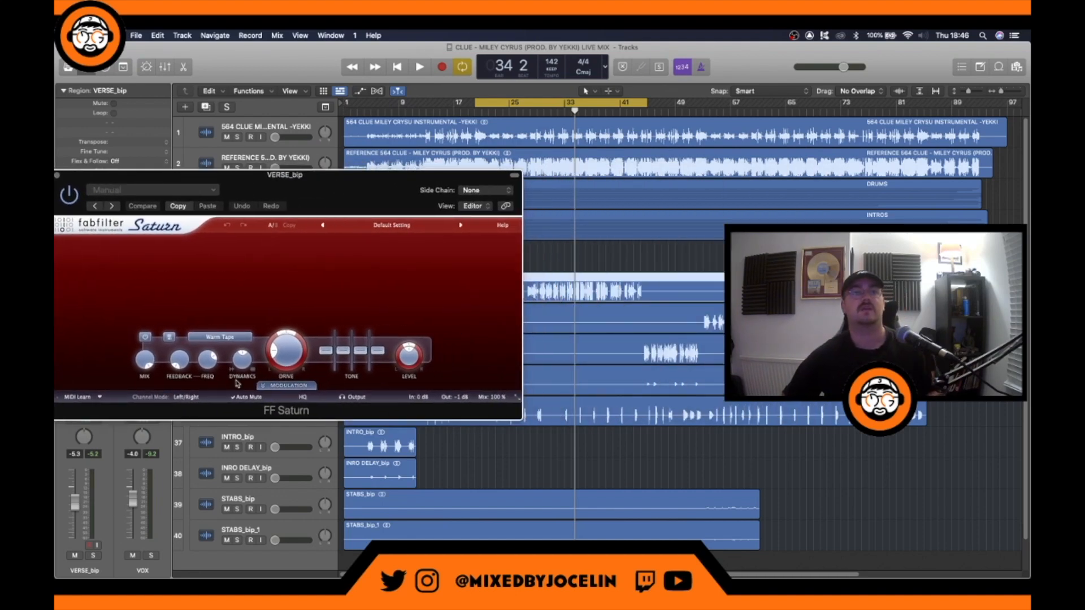
click(220, 338)
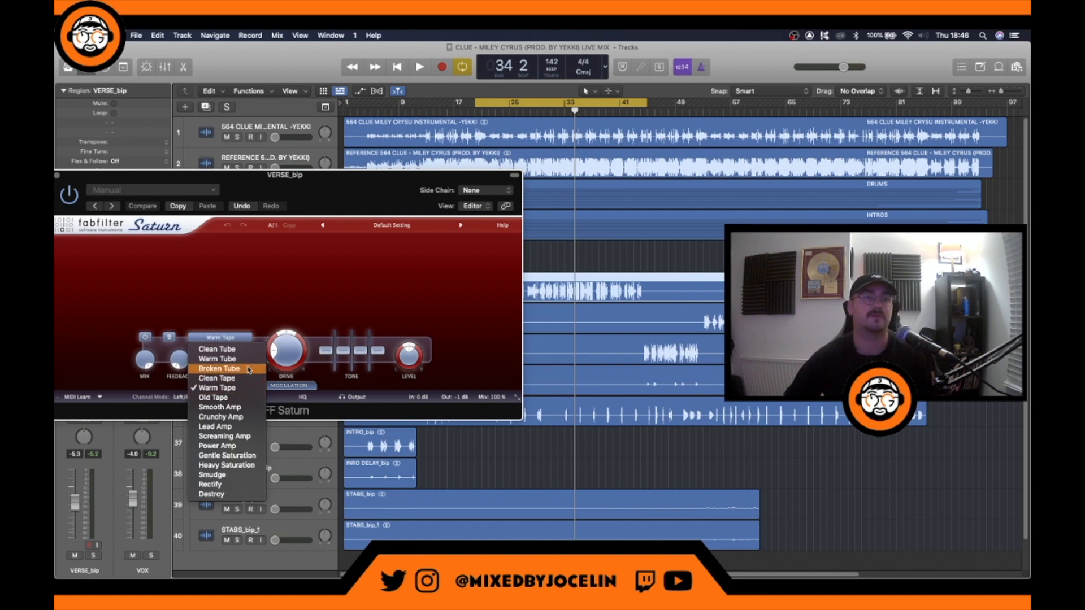
click(247, 456)
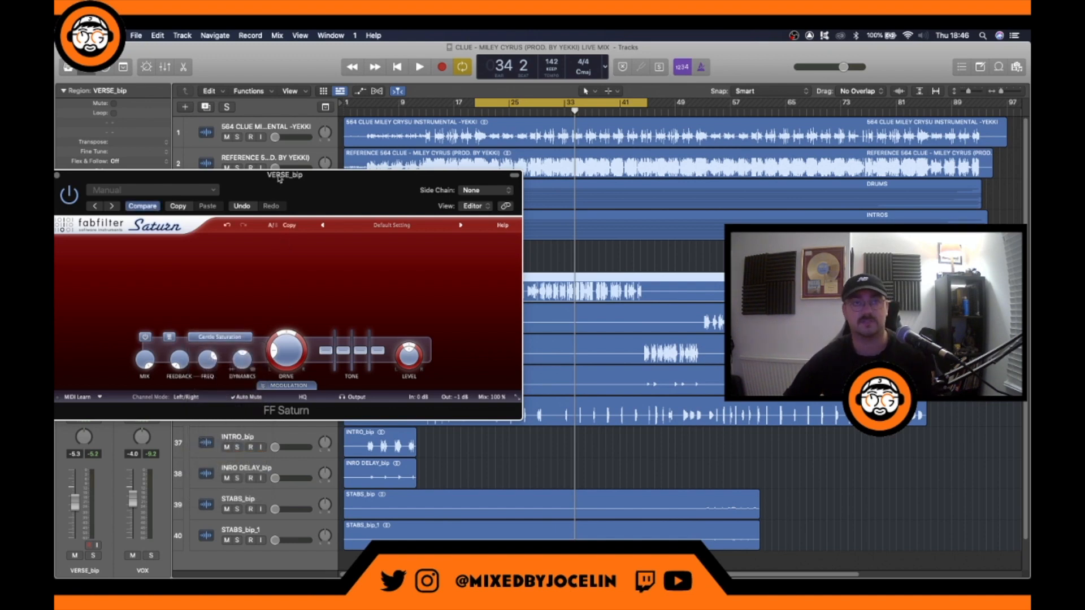
drag(339, 174, 398, 148)
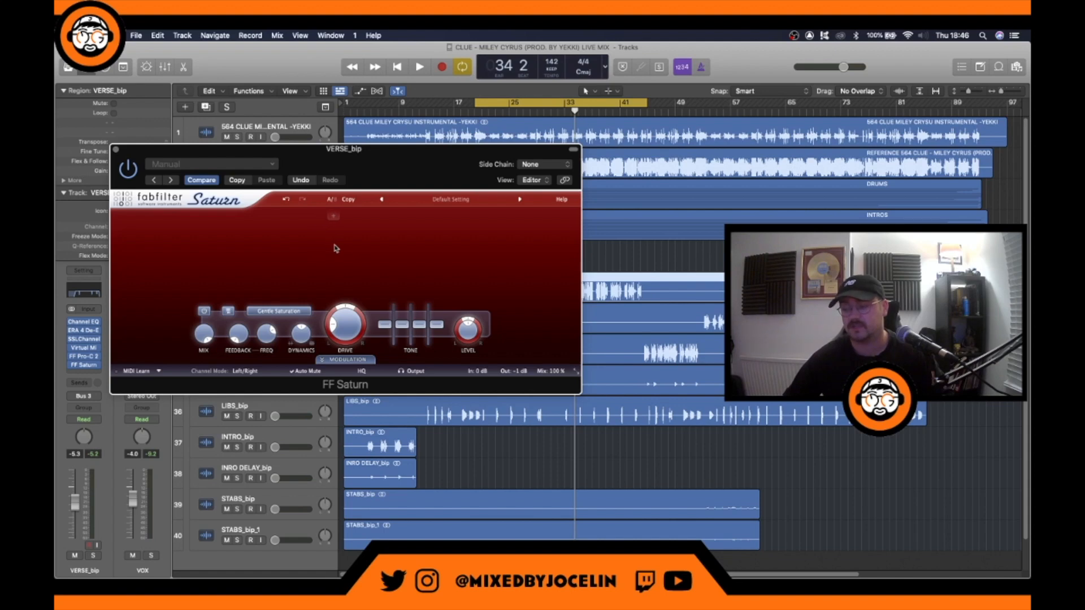
click(320, 216)
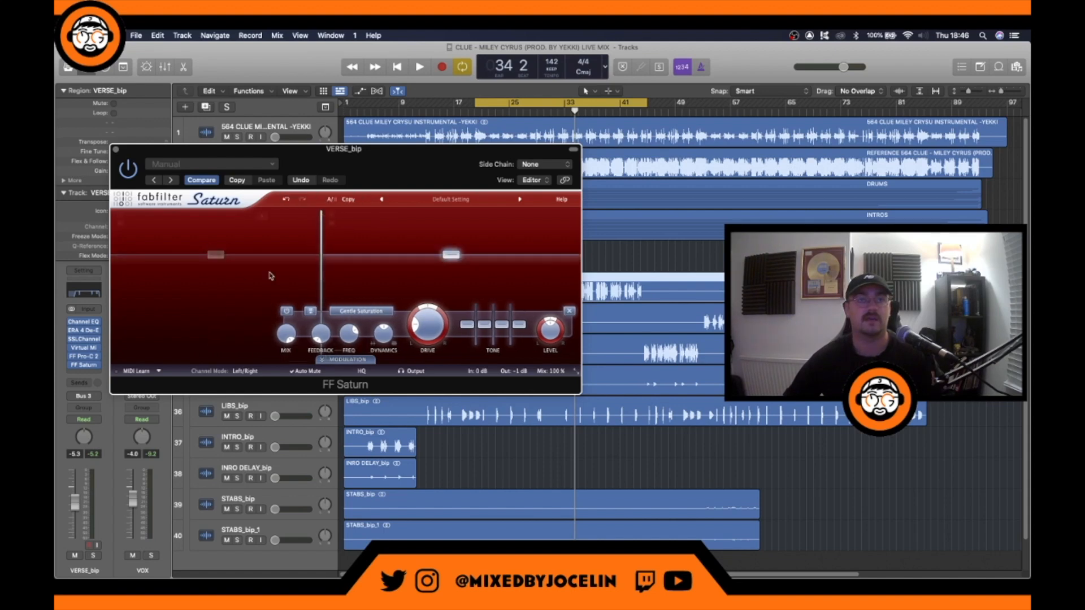
Try a three-band split with the lowest band bypassed and the upper crossover raised, and remove the lowest band
click(237, 221)
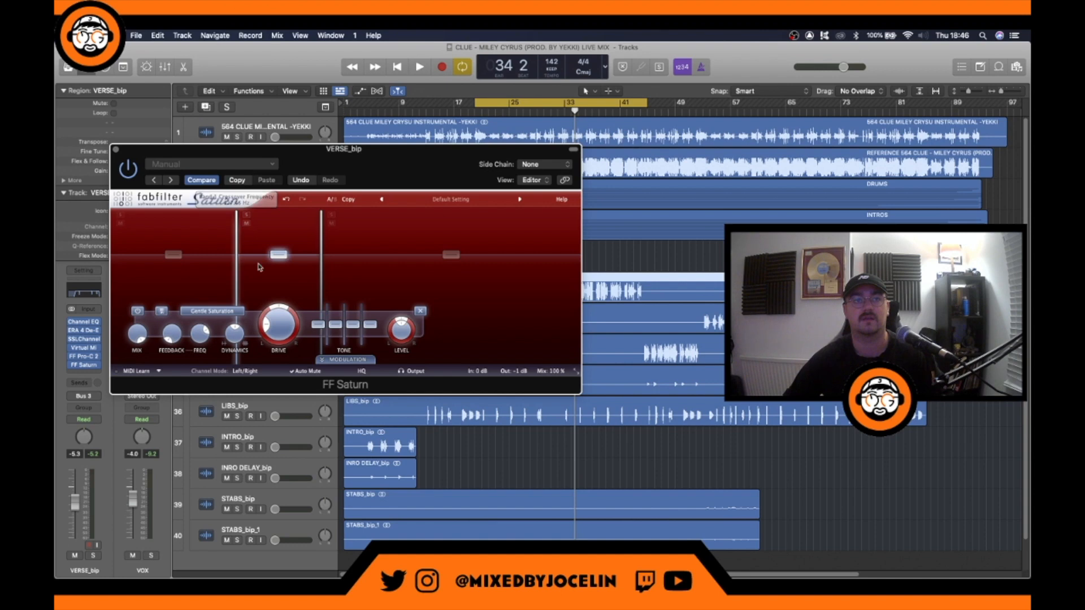
click(135, 312)
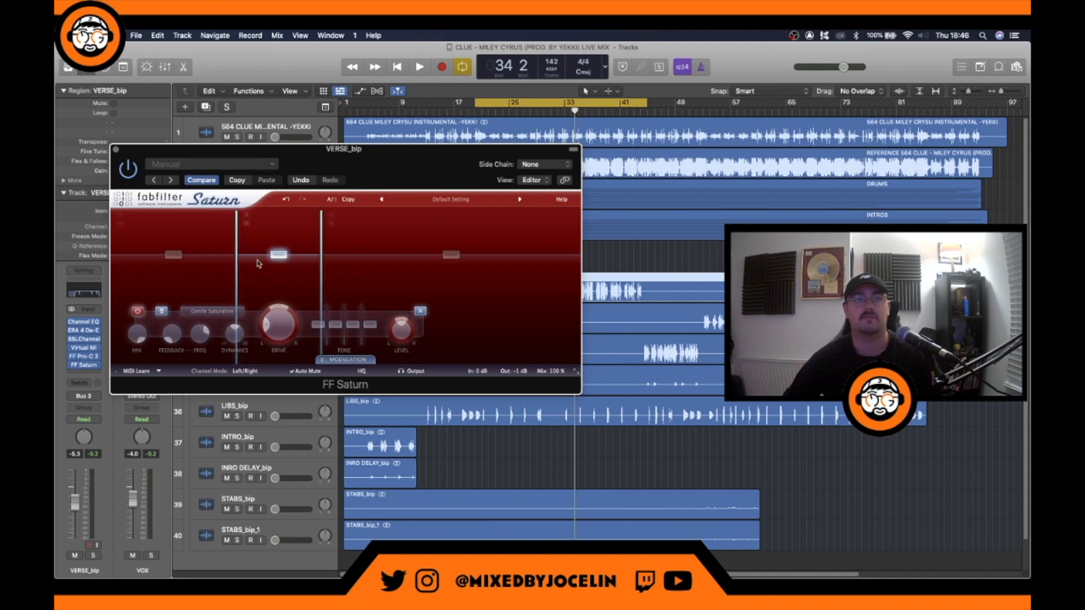
click(137, 312)
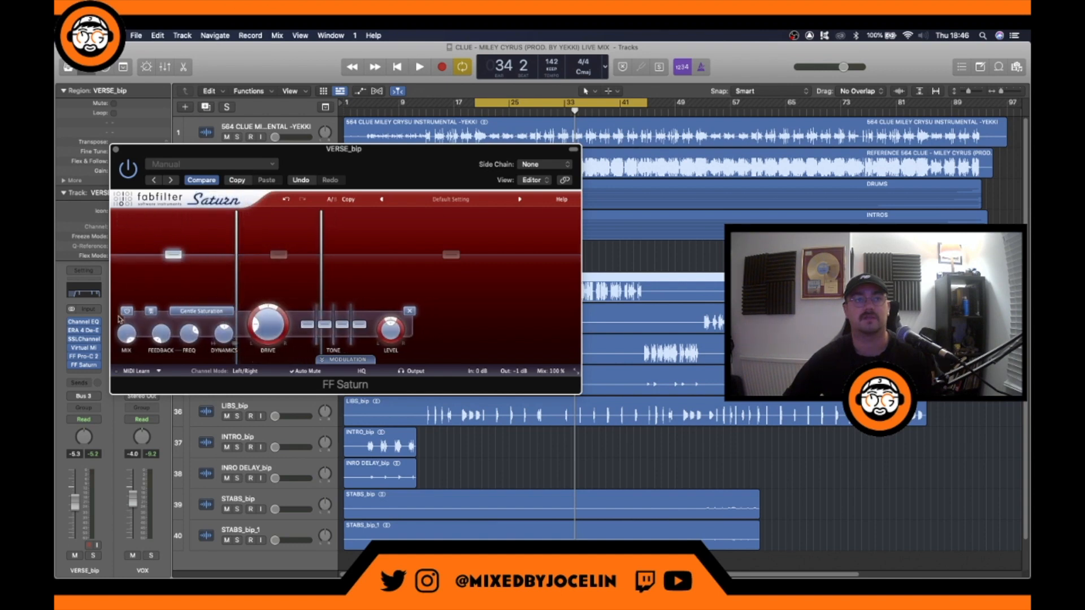
click(126, 311)
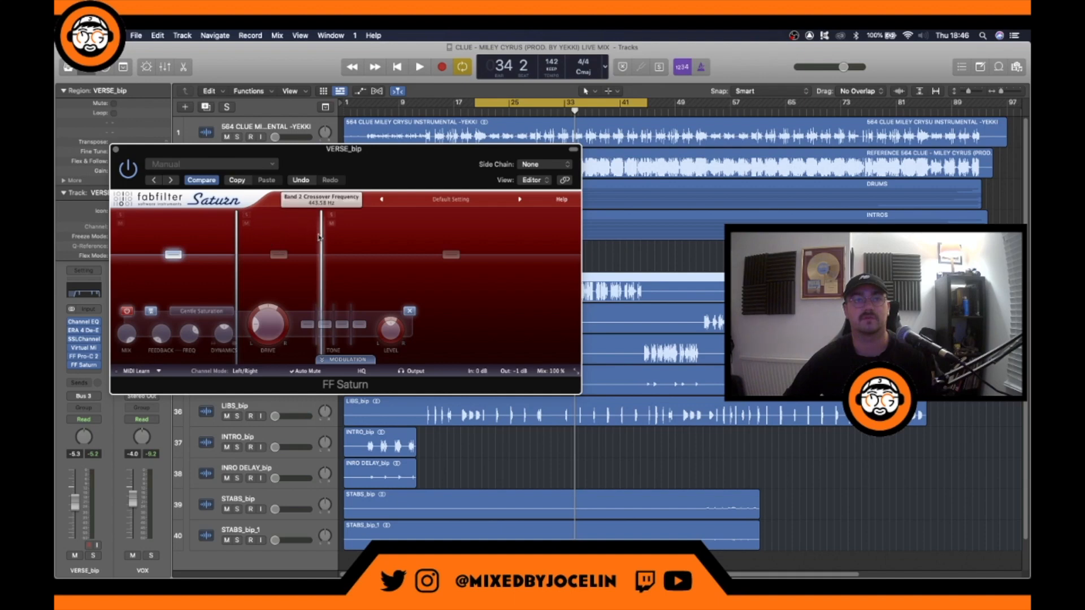
drag(324, 238, 343, 238)
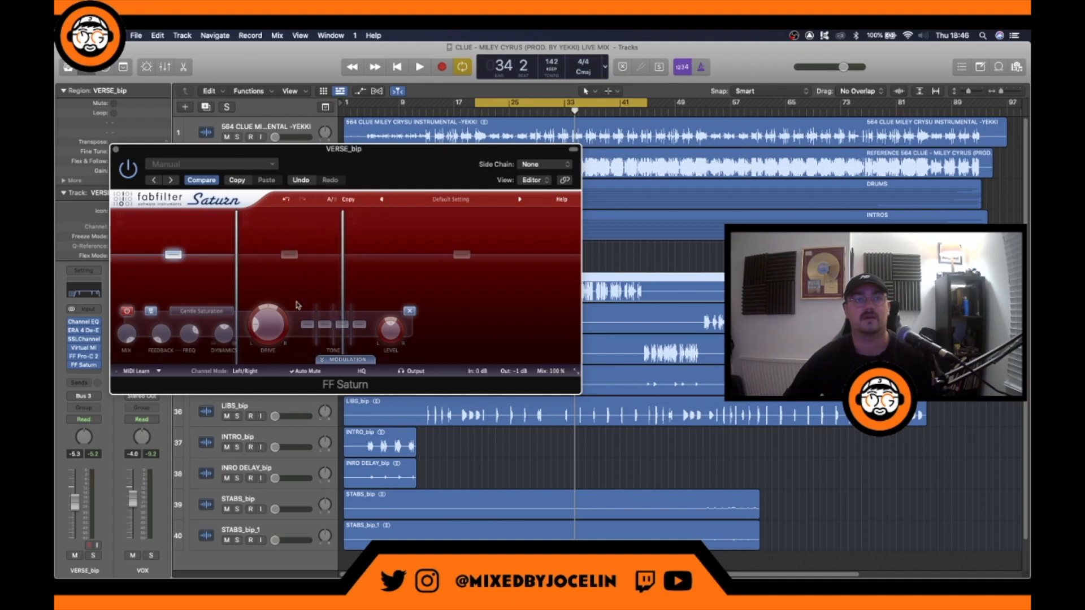
click(409, 312)
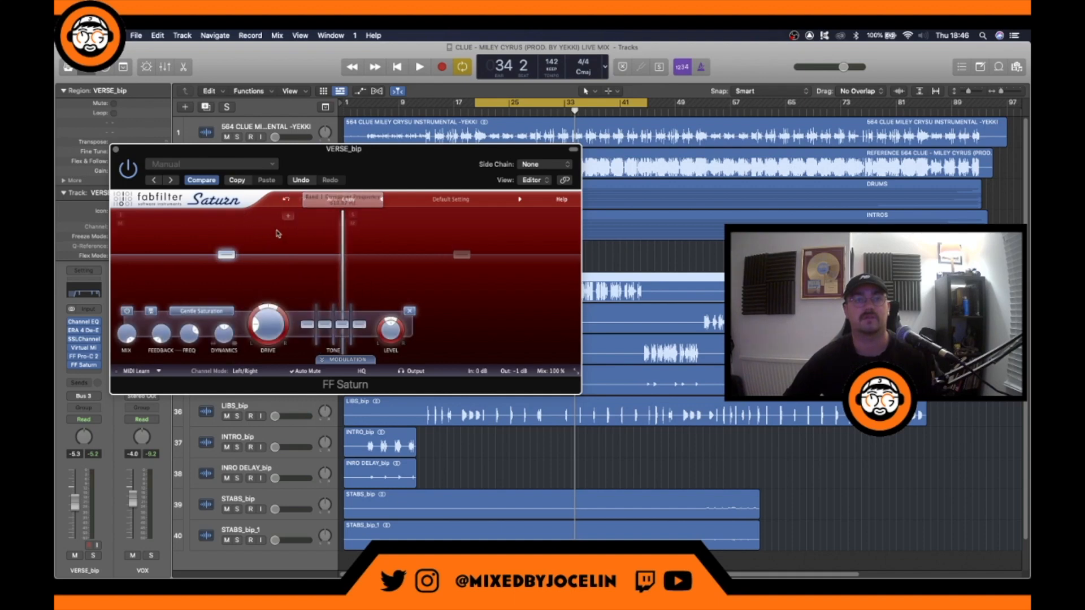
Move Saturn's crossover down to the low frequencies, bypass the band below it and select the upper band
drag(341, 247, 224, 248)
click(128, 314)
click(296, 279)
drag(226, 271, 236, 271)
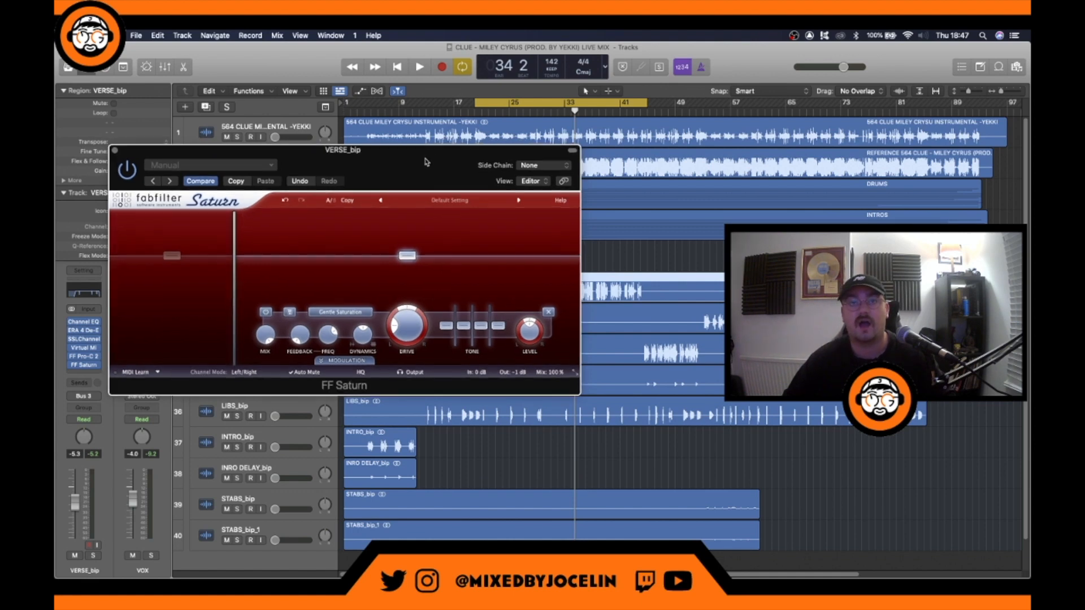
Play the looped verse, raise the upper band's treble slightly and try out its Drive and Feedback controls
drag(428, 167, 410, 172)
key(space)
mouse_move(391, 339)
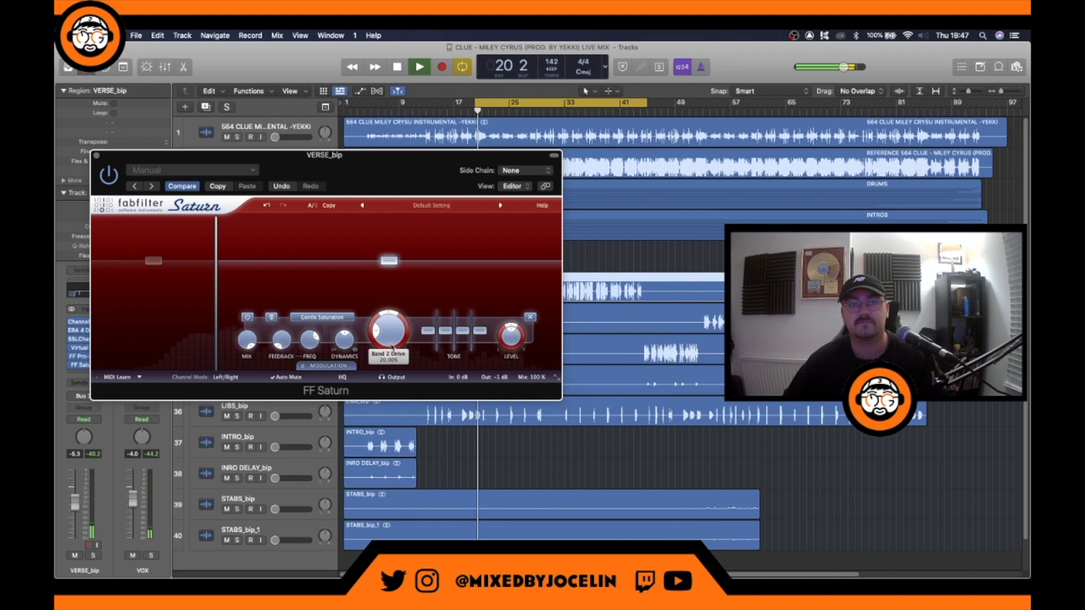
drag(391, 339, 392, 329)
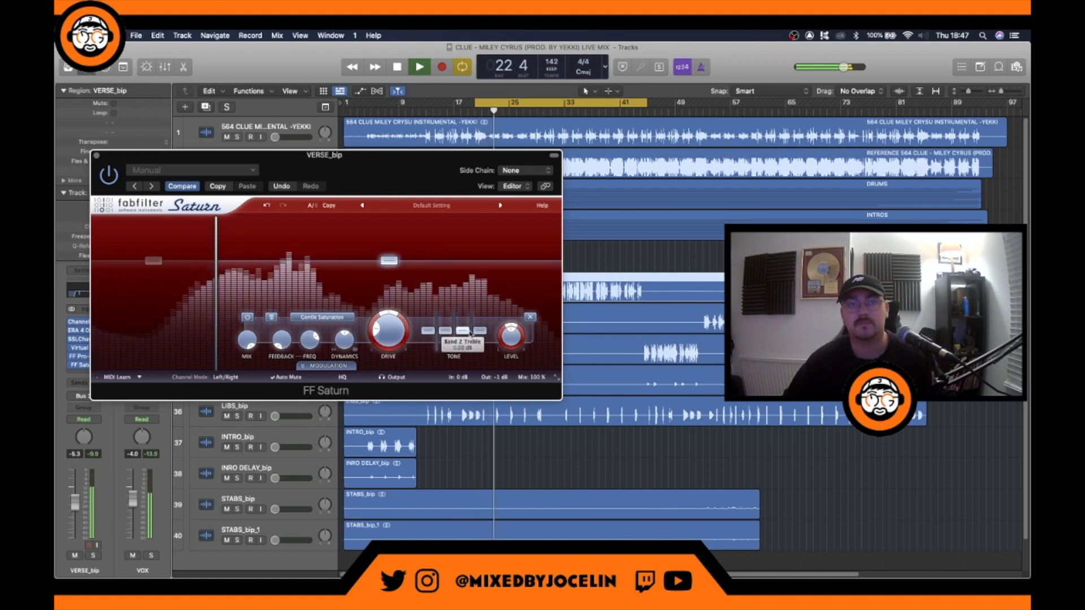
drag(464, 331, 460, 332)
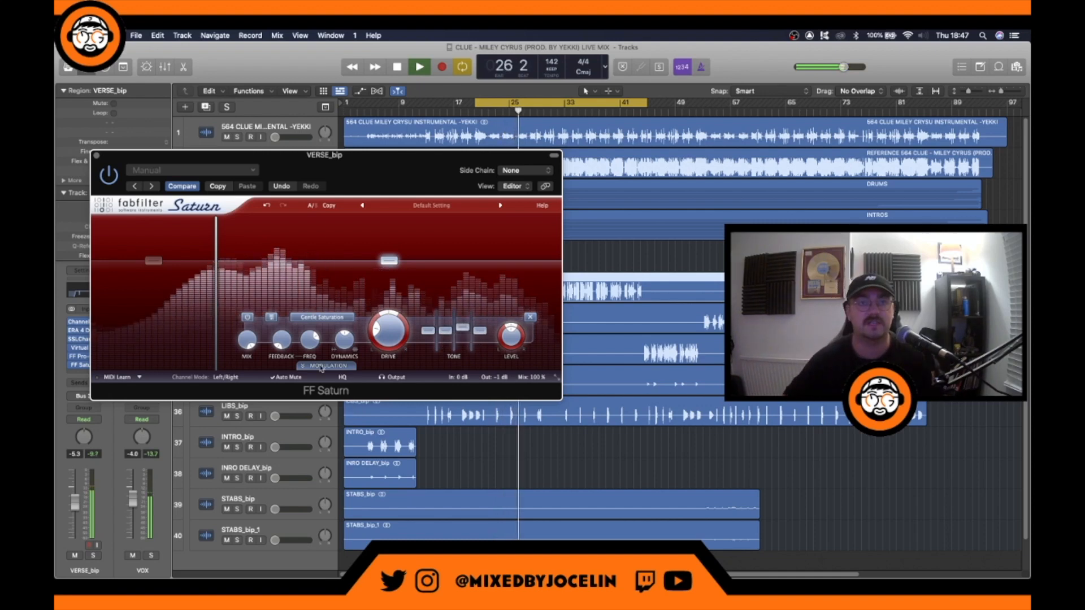
drag(284, 336, 280, 318)
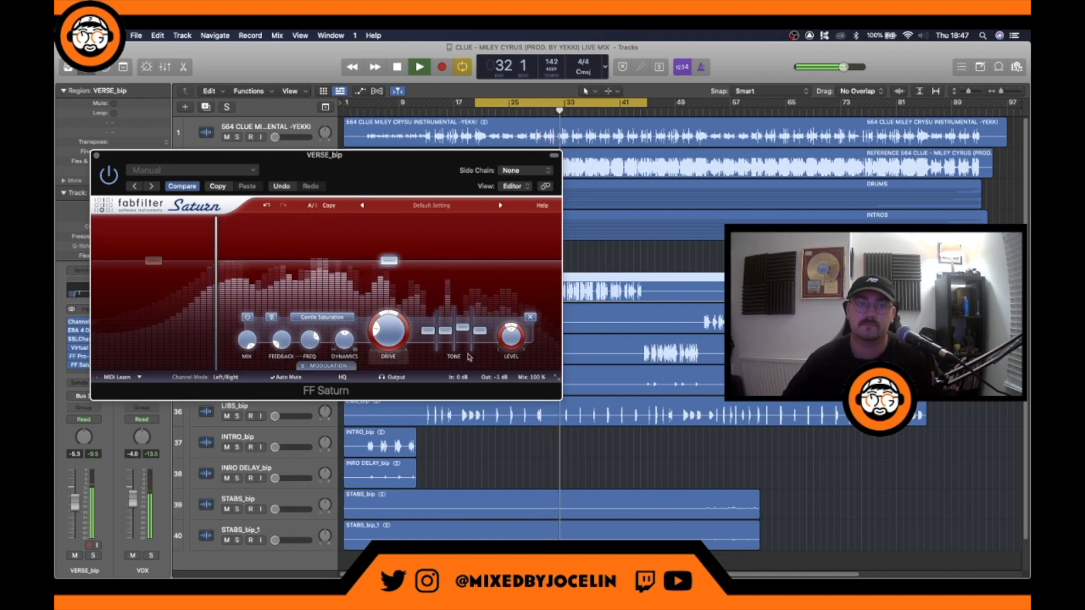
Compare the verse with Saturn bypassed and active during playback, and close its window
click(108, 180)
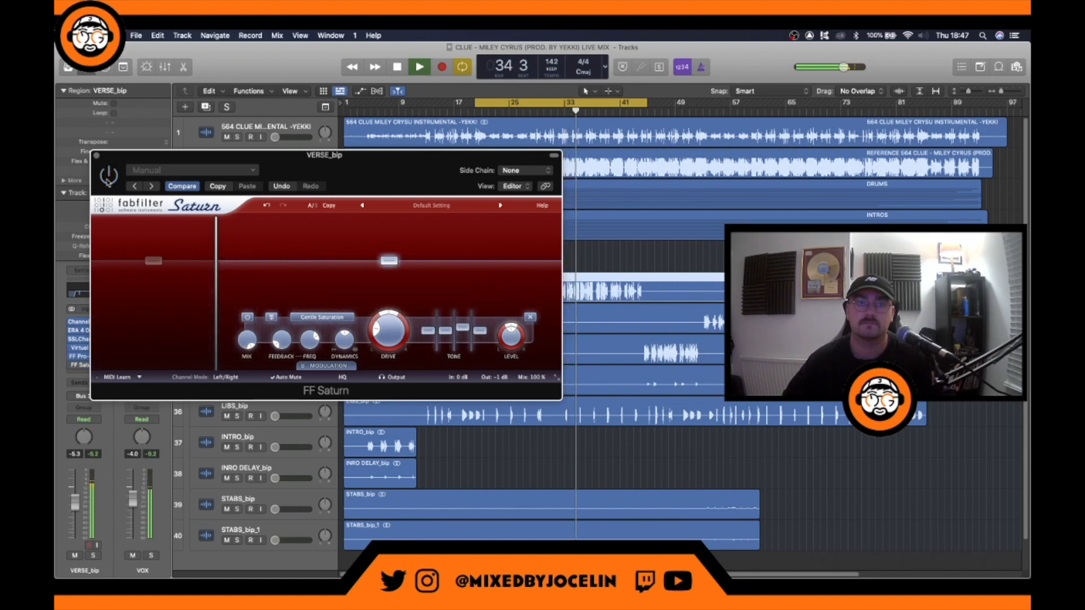
click(108, 181)
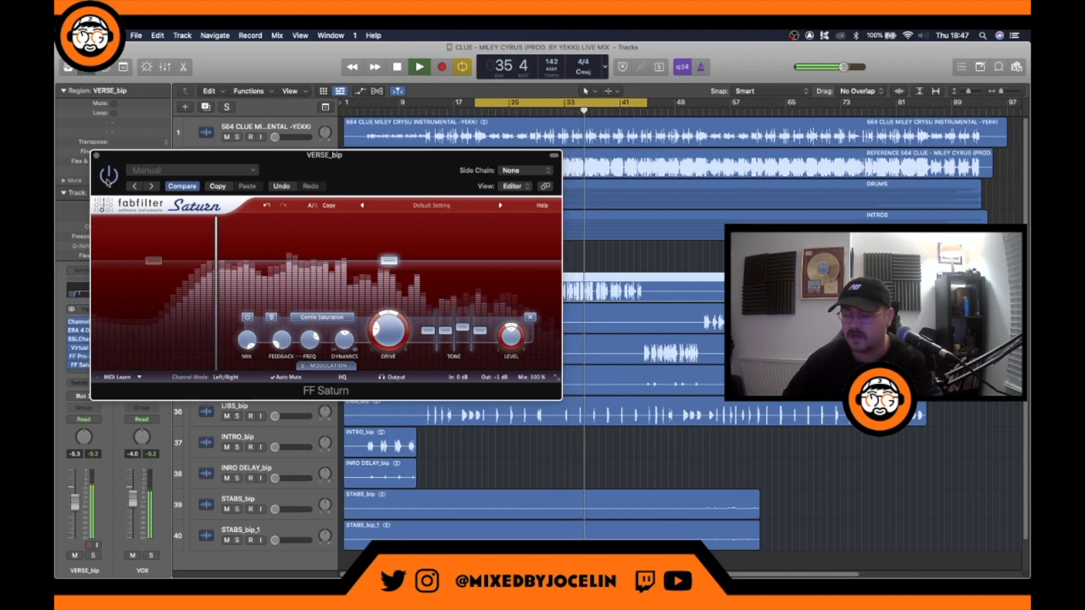
click(97, 156)
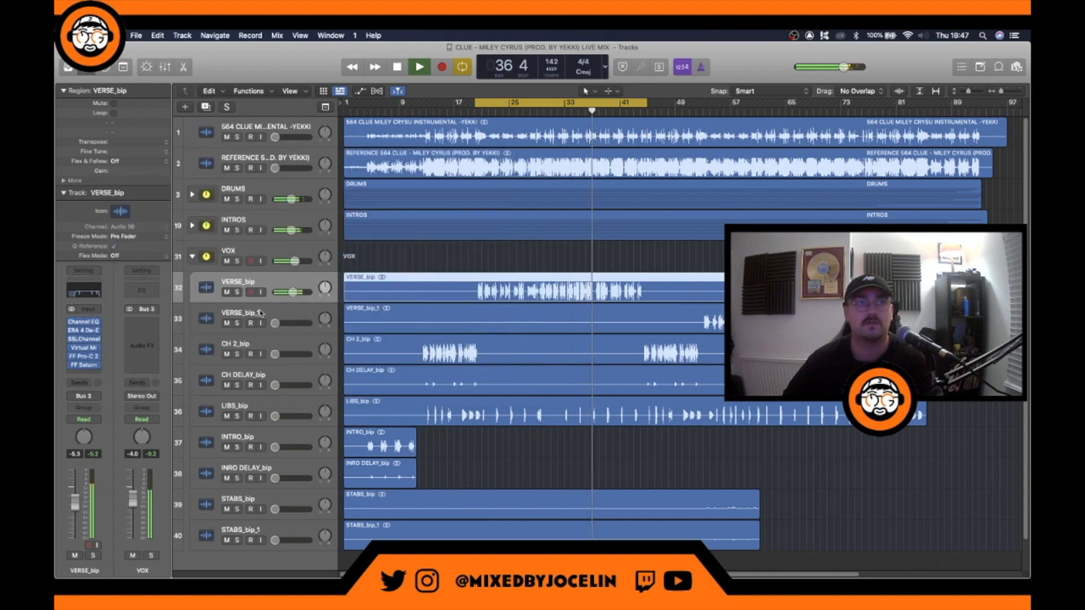
Solo the verse vocal and compare its whole plug-in chain bypassed and active during playback
click(237, 291)
key(space)
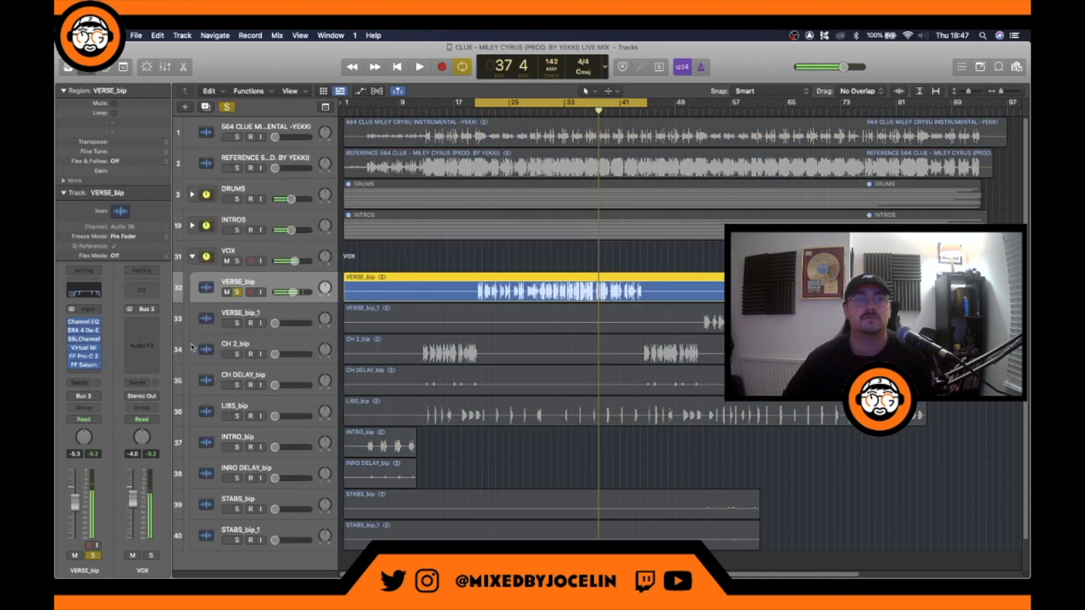
key(space)
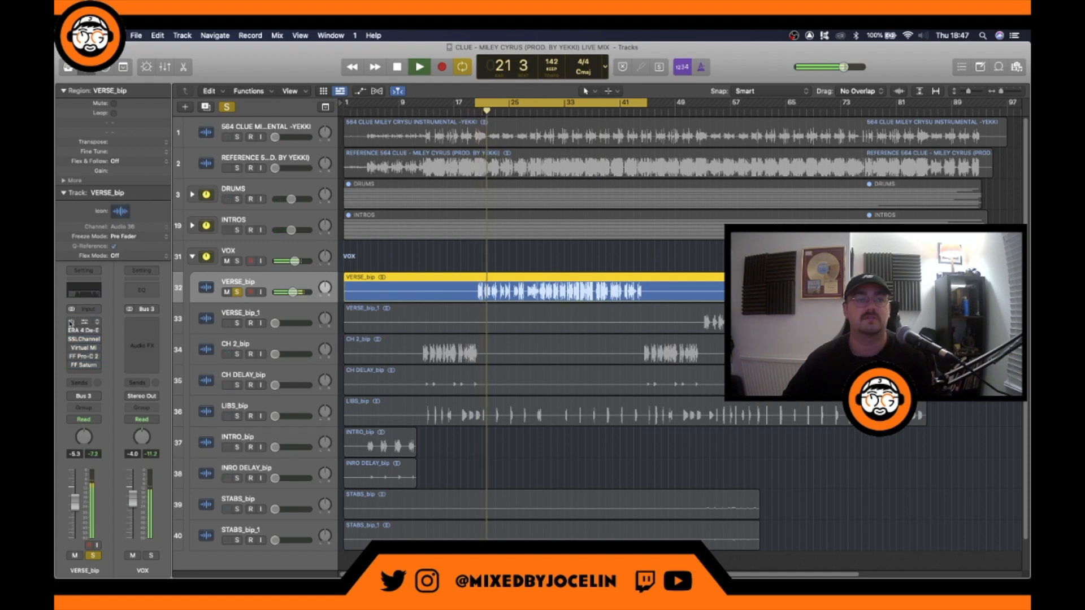
drag(71, 322, 72, 366)
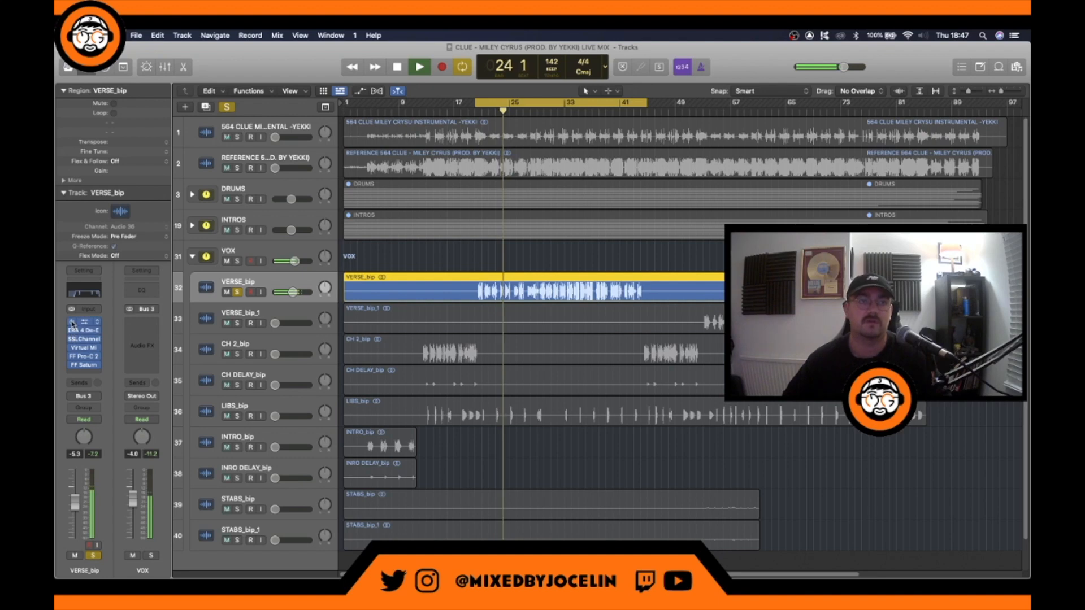
click(71, 323)
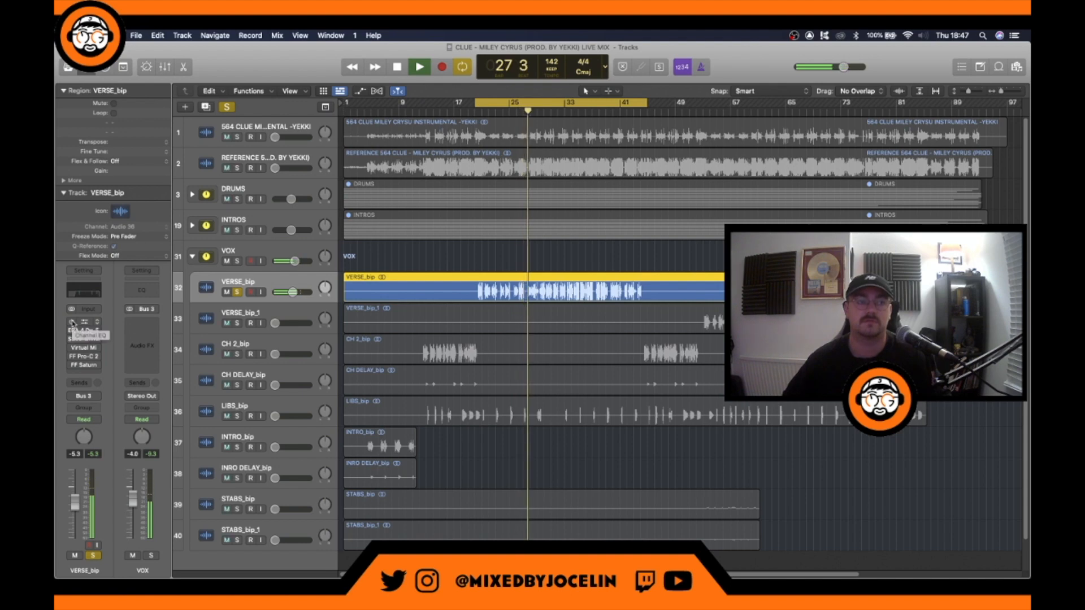
click(71, 364)
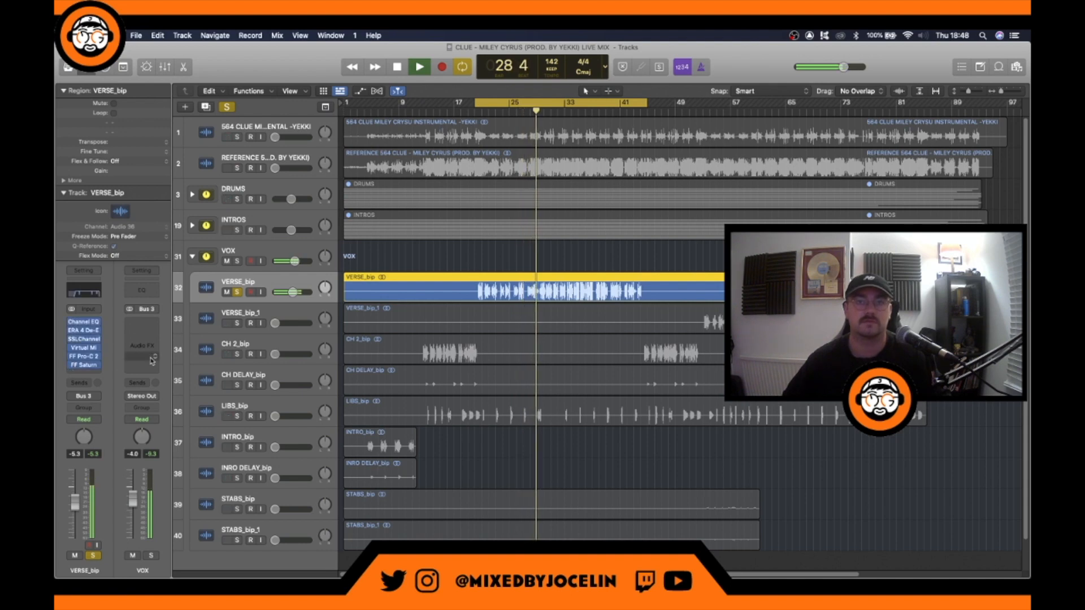
key(space)
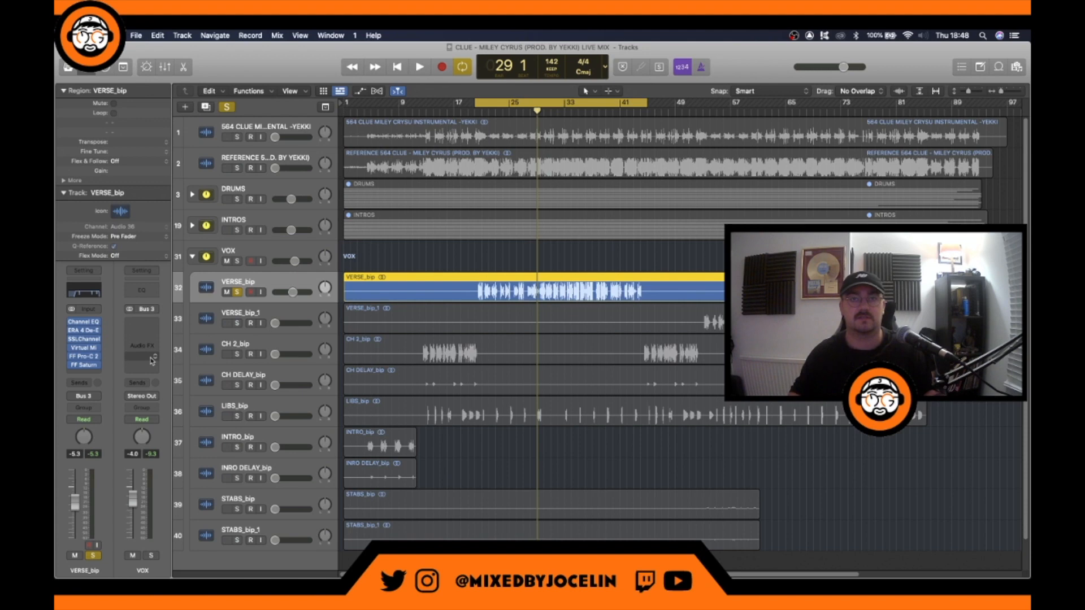
Unsolo the verse vocal and play the looped section with the full mix
key(space)
key(s)
key(super+a)
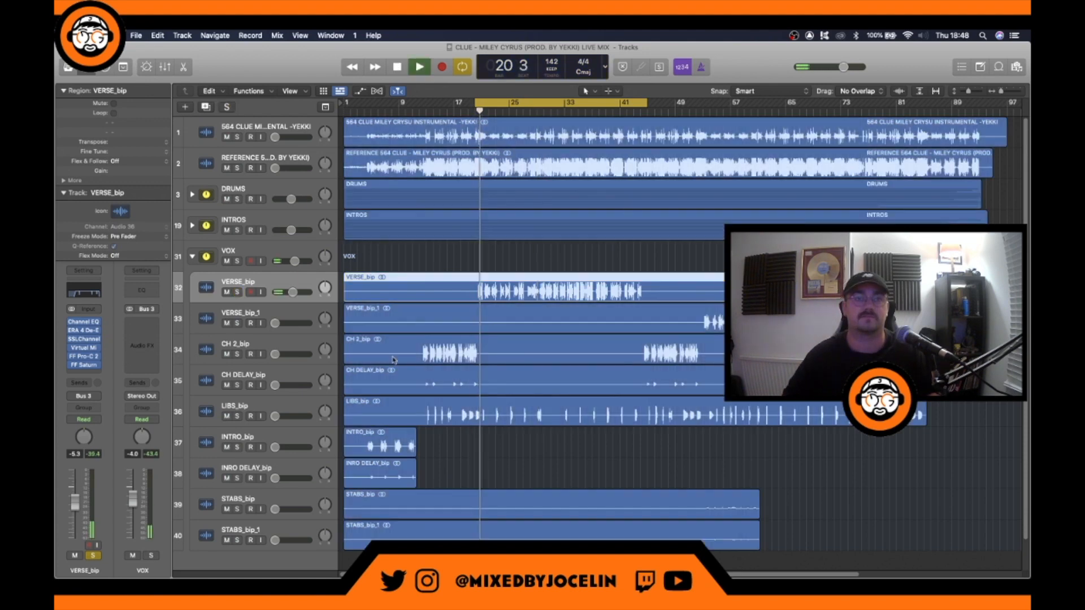
click(78, 385)
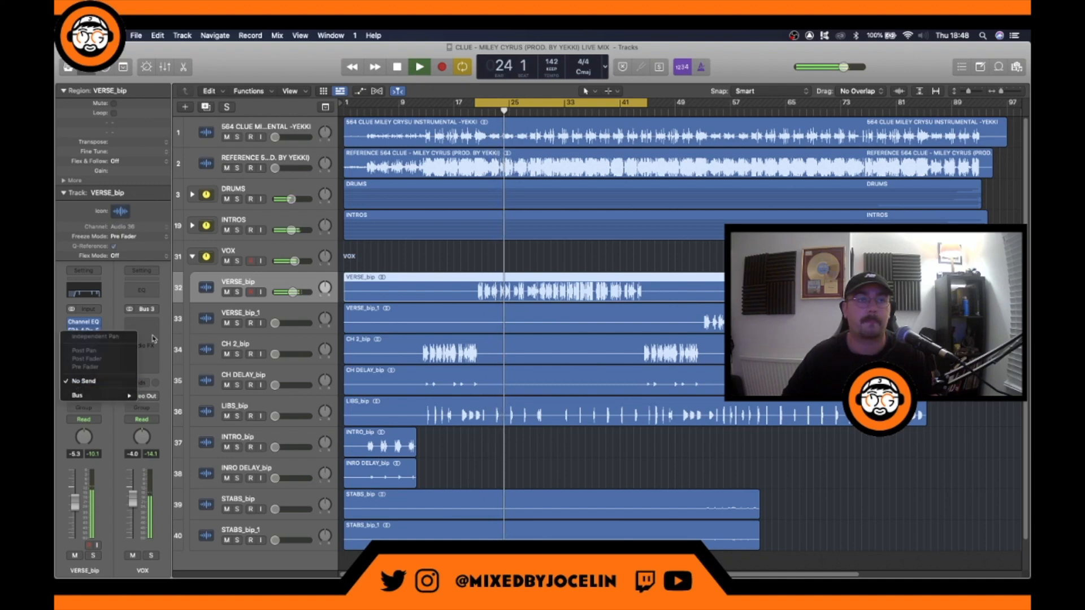
click(182, 341)
key(space)
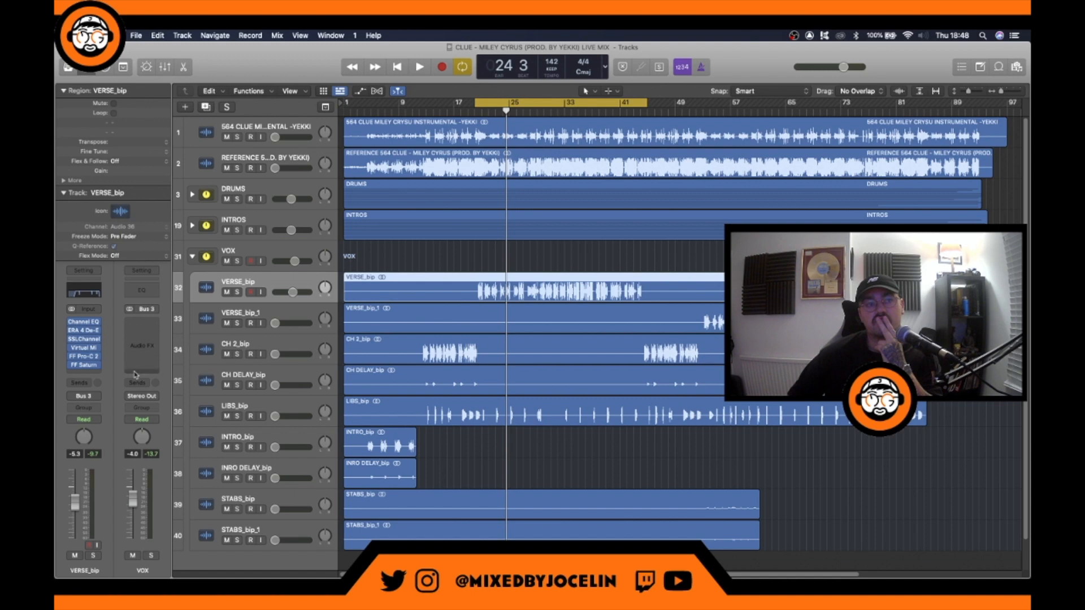
Add a send from the verse vocal to the unused Bus 6
click(80, 386)
mouse_move(86, 396)
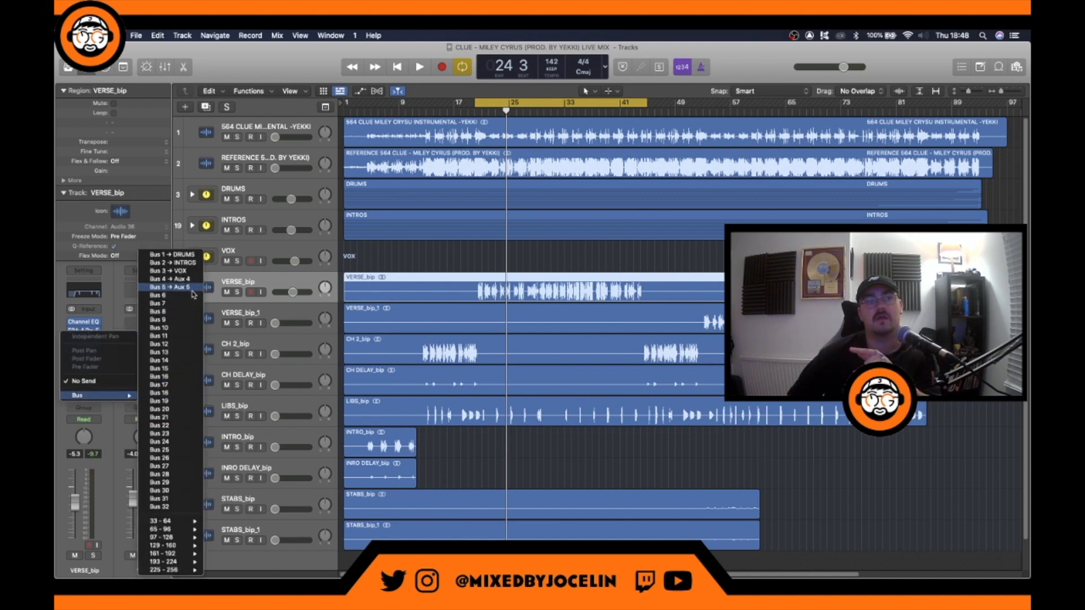
click(119, 300)
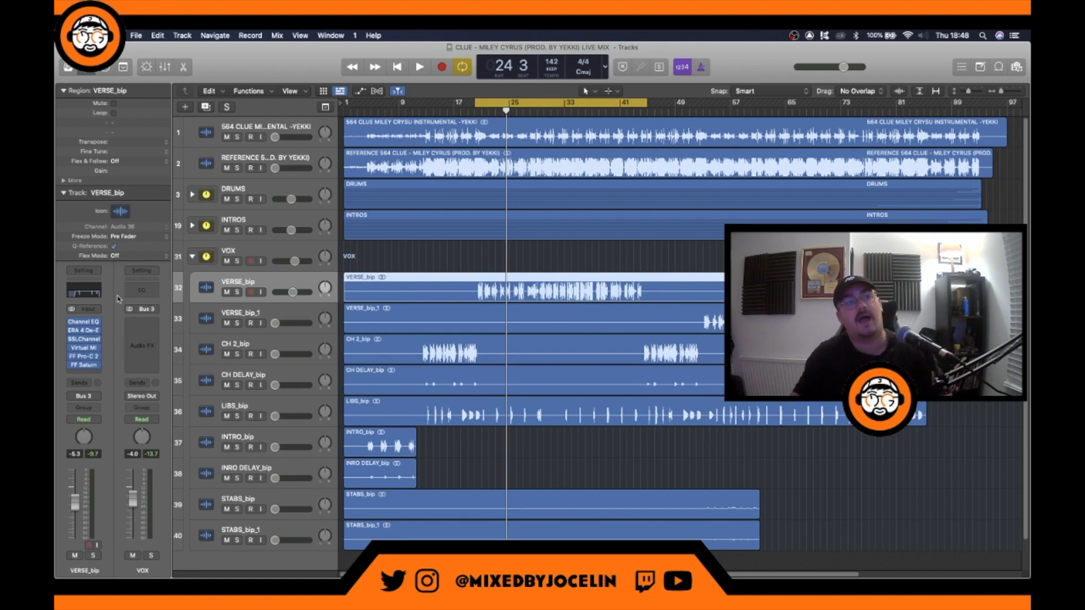
click(85, 384)
mouse_move(129, 396)
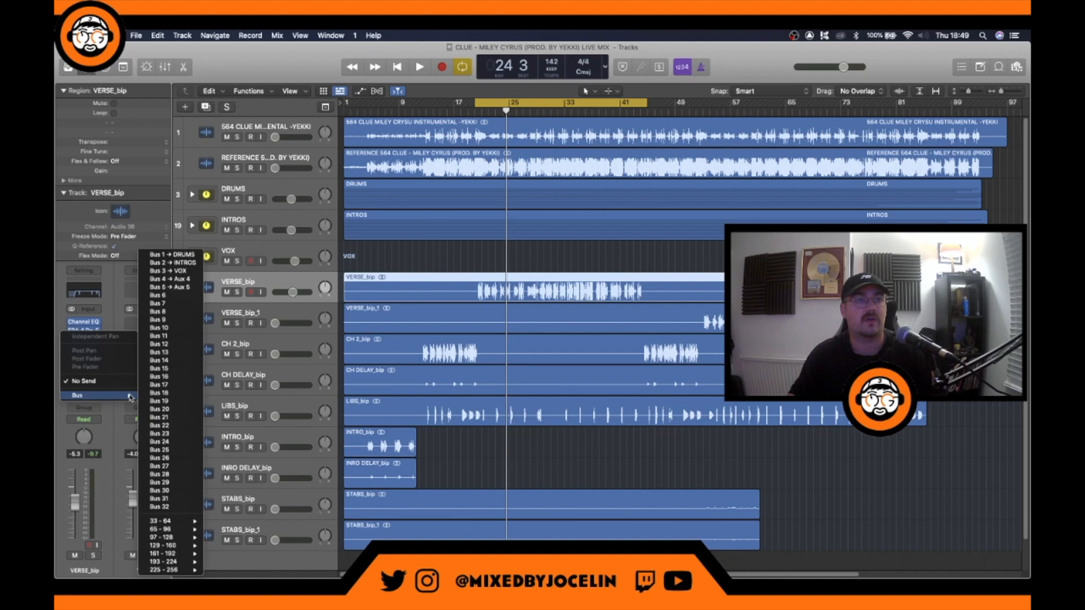
click(157, 295)
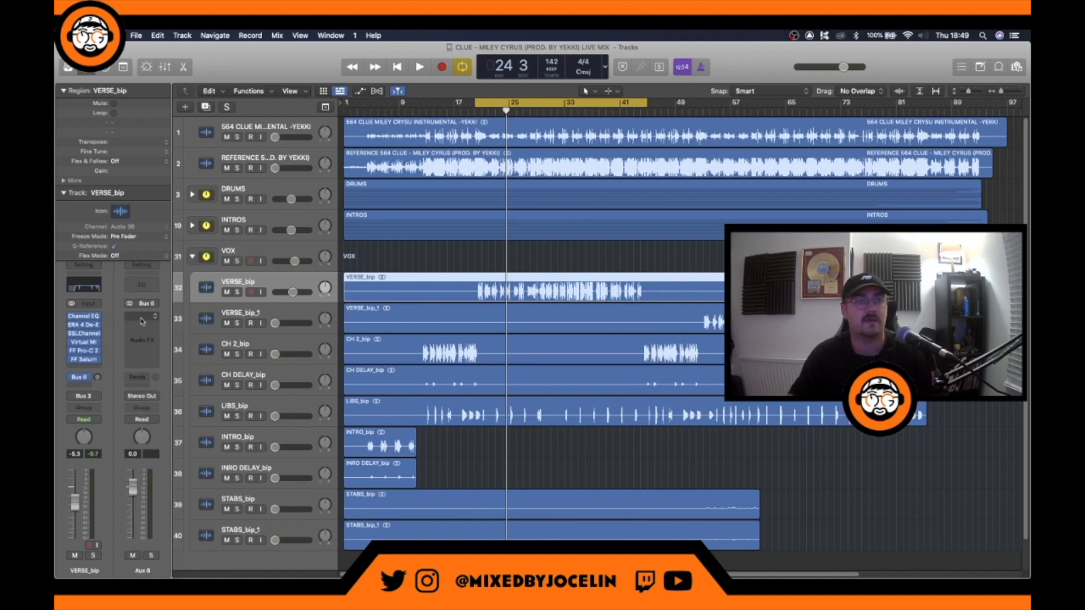
Insert ValhallaVintageVerb on the Bus 6 aux channel and shorten its decay to 2.46 s
click(141, 321)
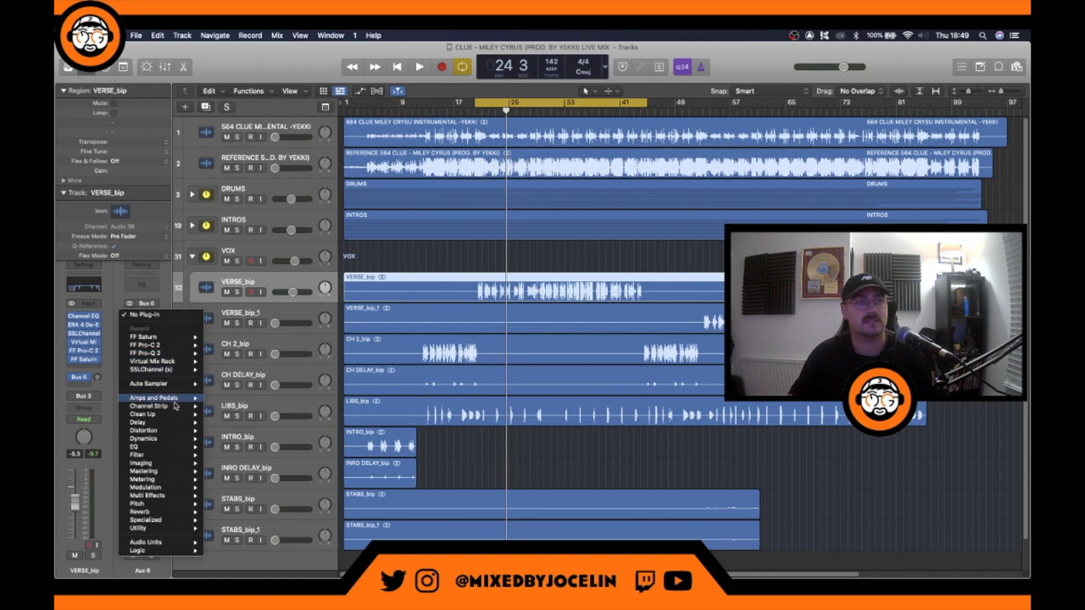
mouse_move(186, 543)
mouse_move(312, 565)
click(339, 561)
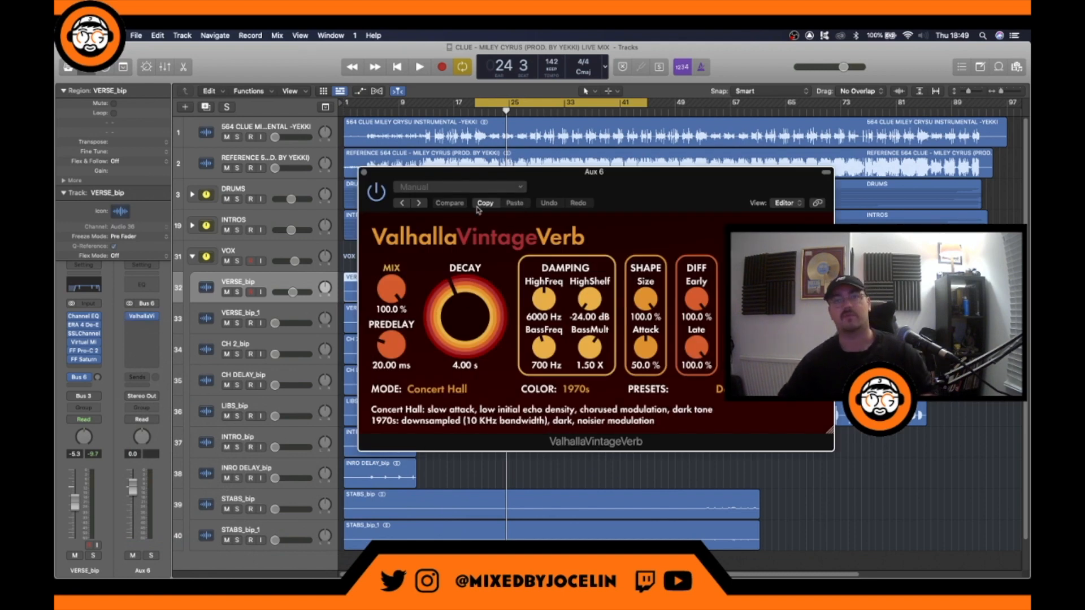
drag(484, 310, 468, 327)
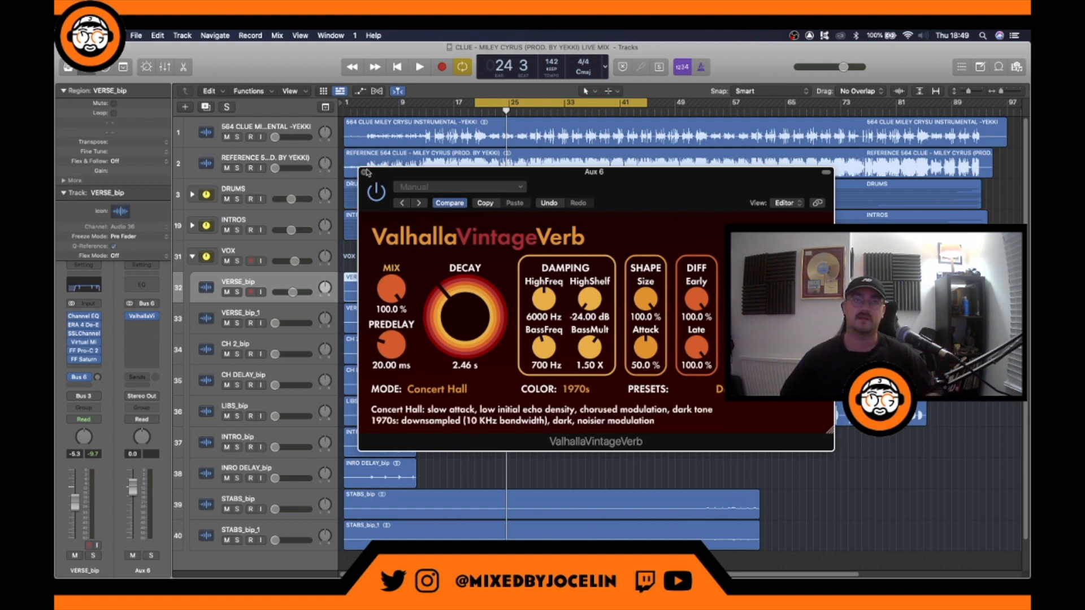
drag(463, 174, 302, 109)
During playback, set the verse's Bus 6 send to Post Fader at about -23.7 dB, and close the reverb window
key(space)
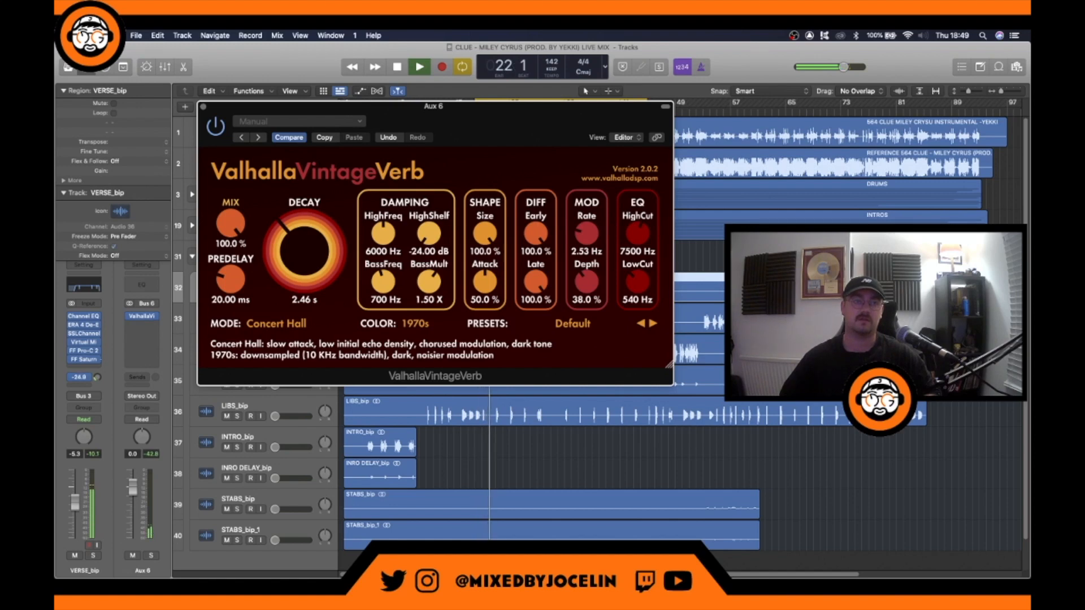
click(79, 377)
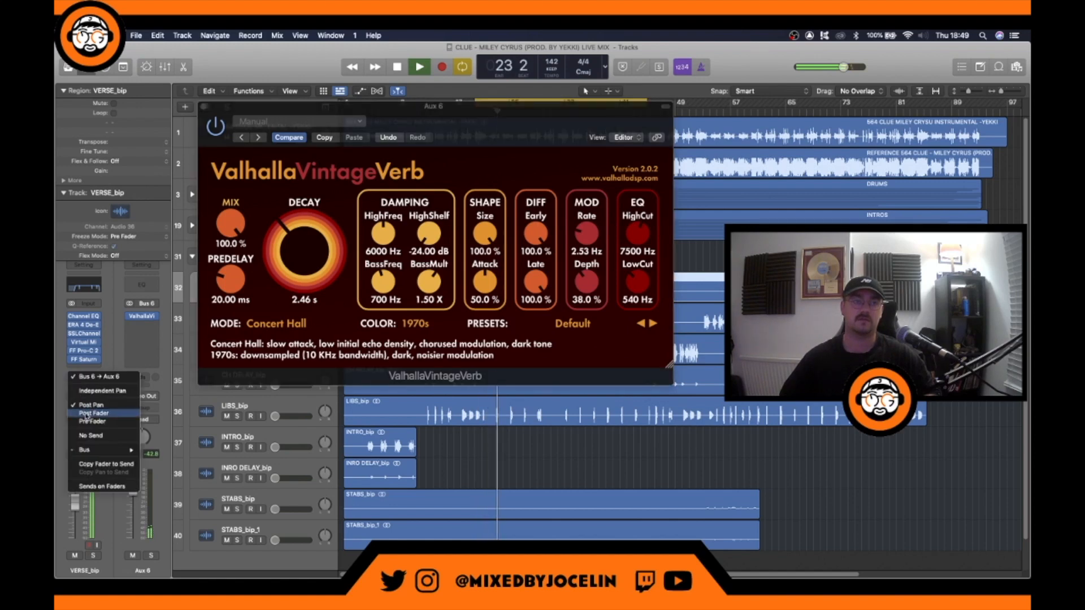
click(85, 413)
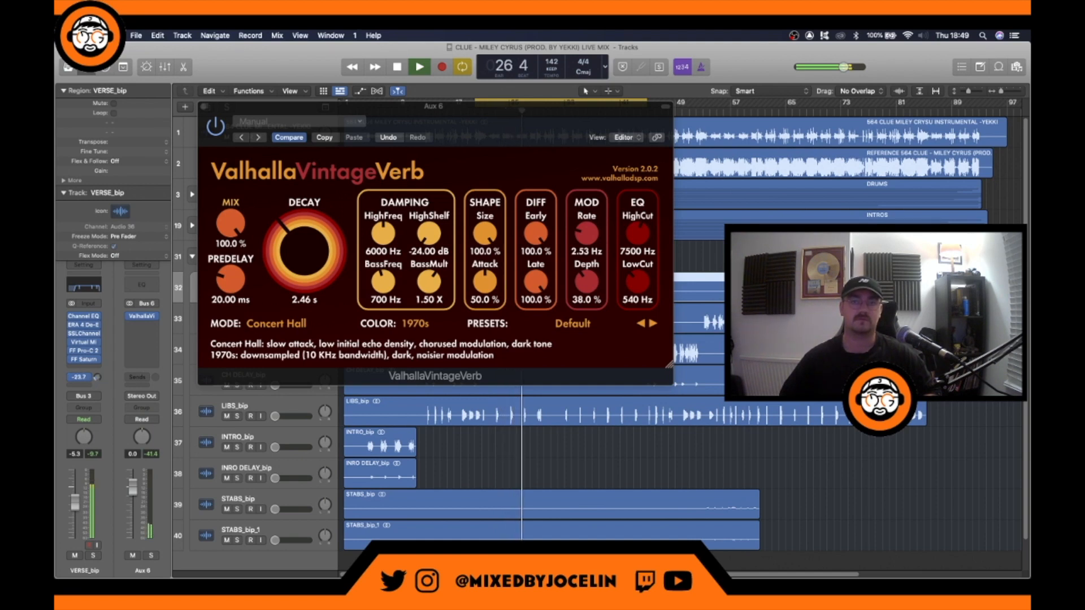
key(space)
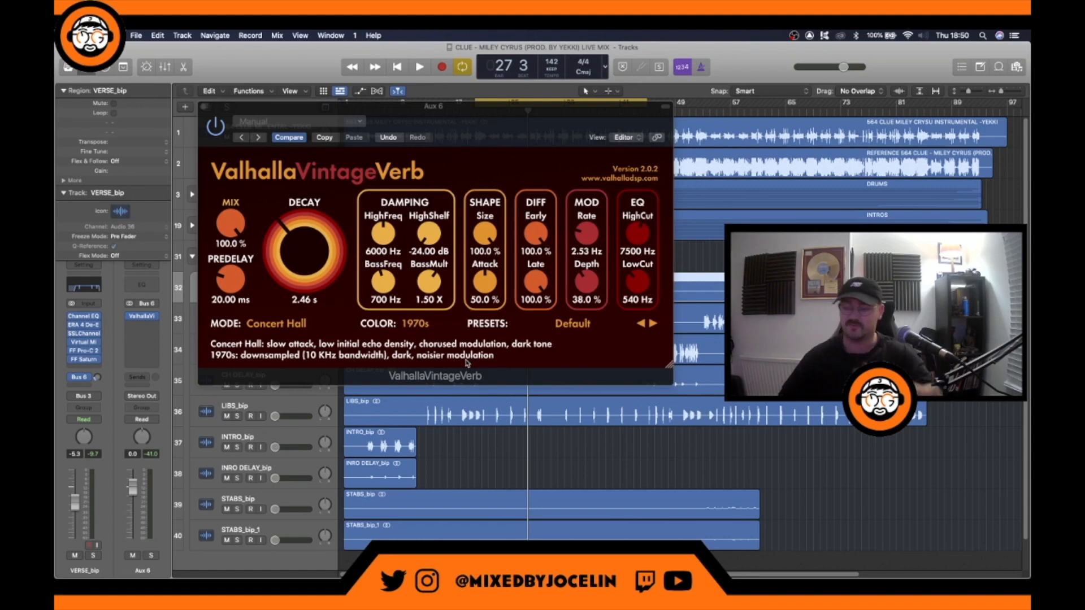
mouse_move(489, 281)
key(space)
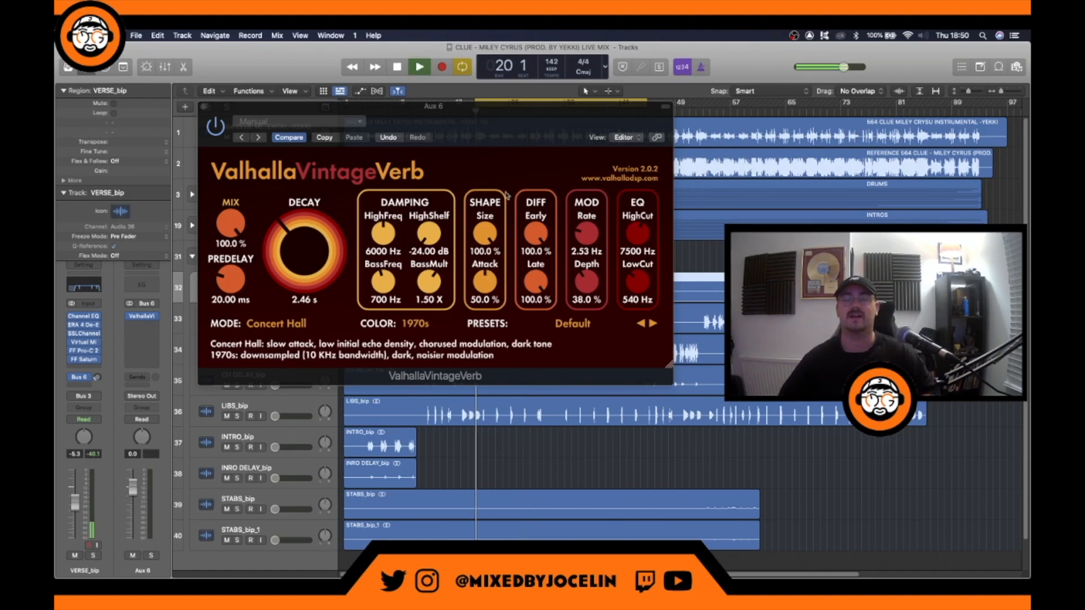
mouse_move(318, 288)
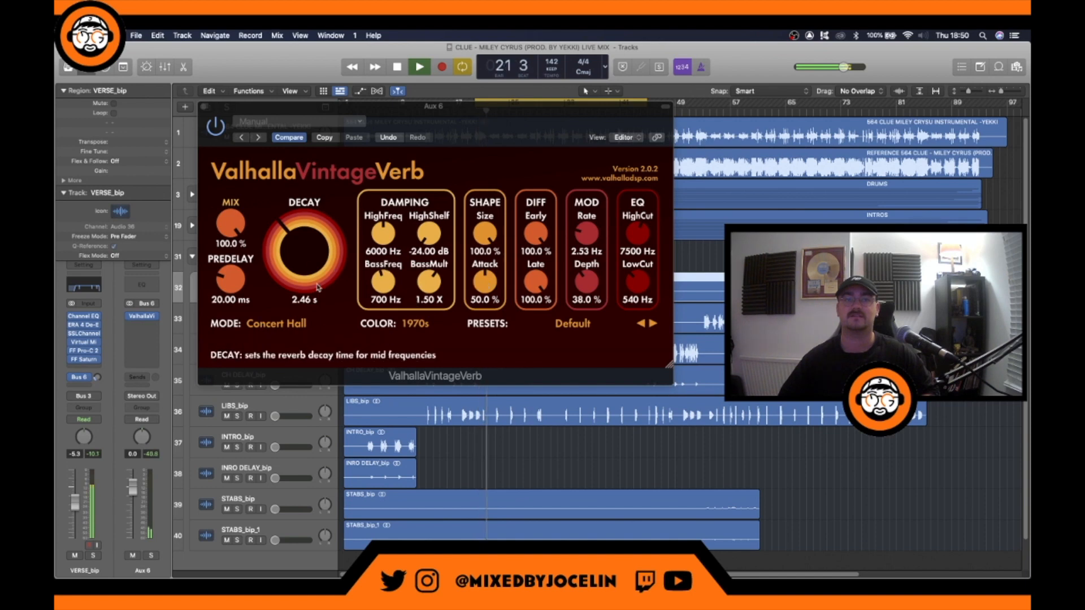
click(205, 107)
Add a second verse send to Bus 7 and insert a stereo H-Delay on its aux channel
click(84, 386)
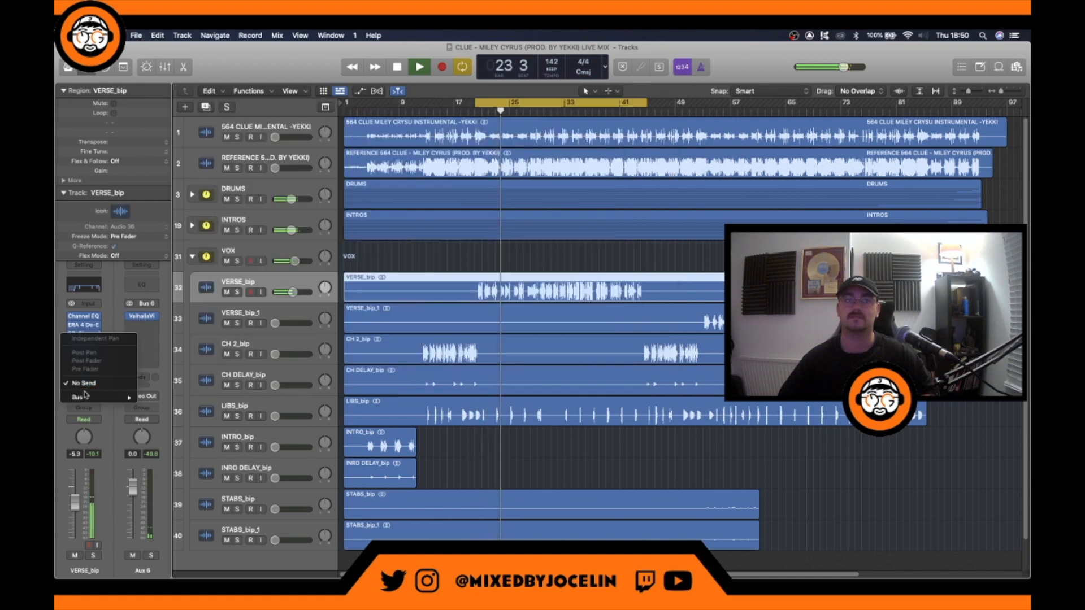
mouse_move(107, 401)
click(159, 304)
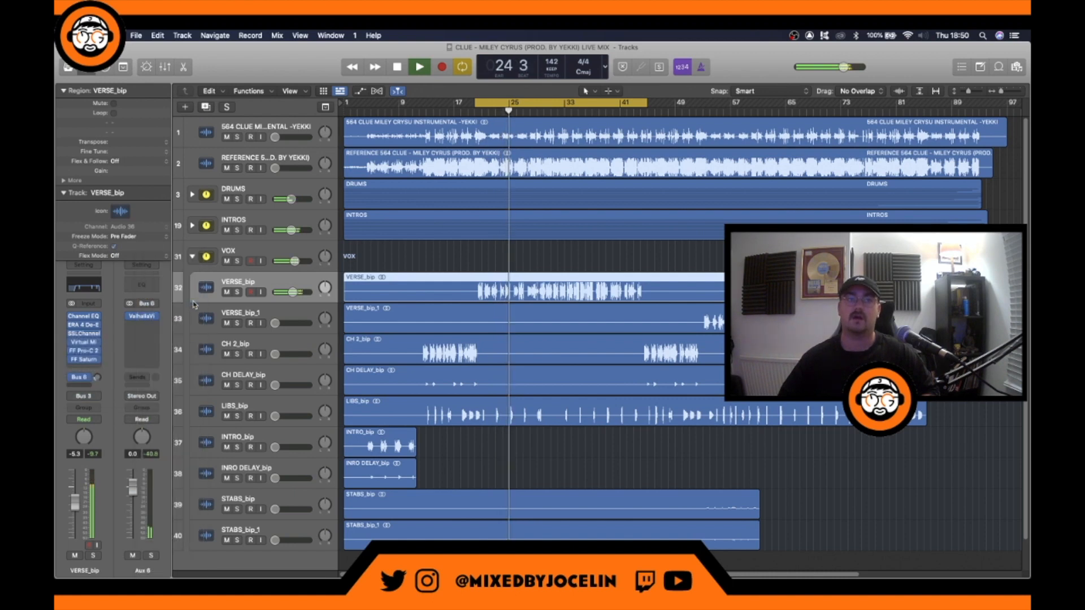
click(141, 321)
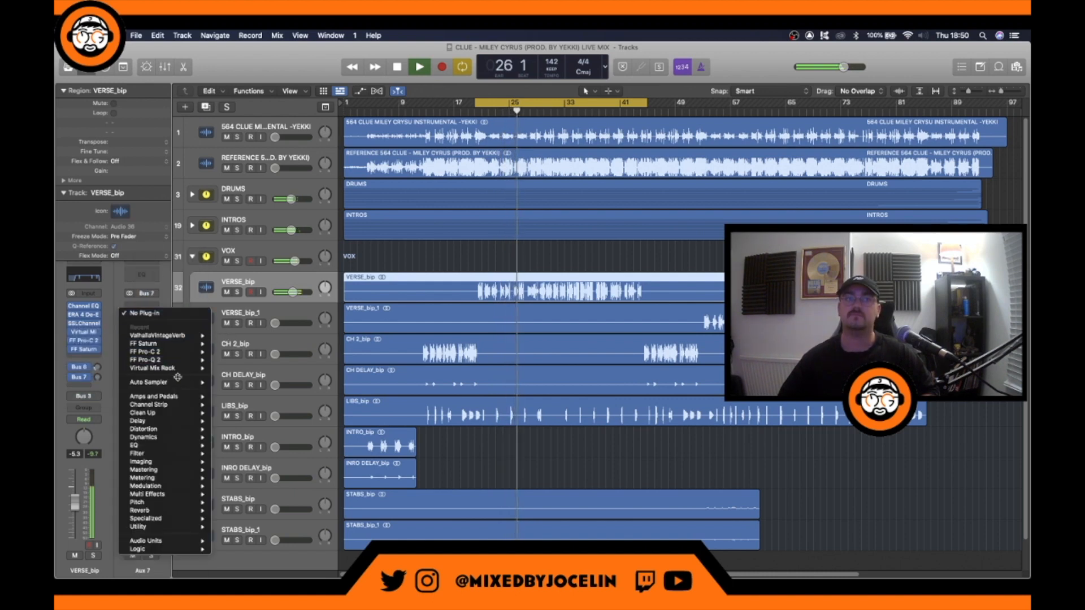
mouse_move(154, 419)
mouse_move(262, 446)
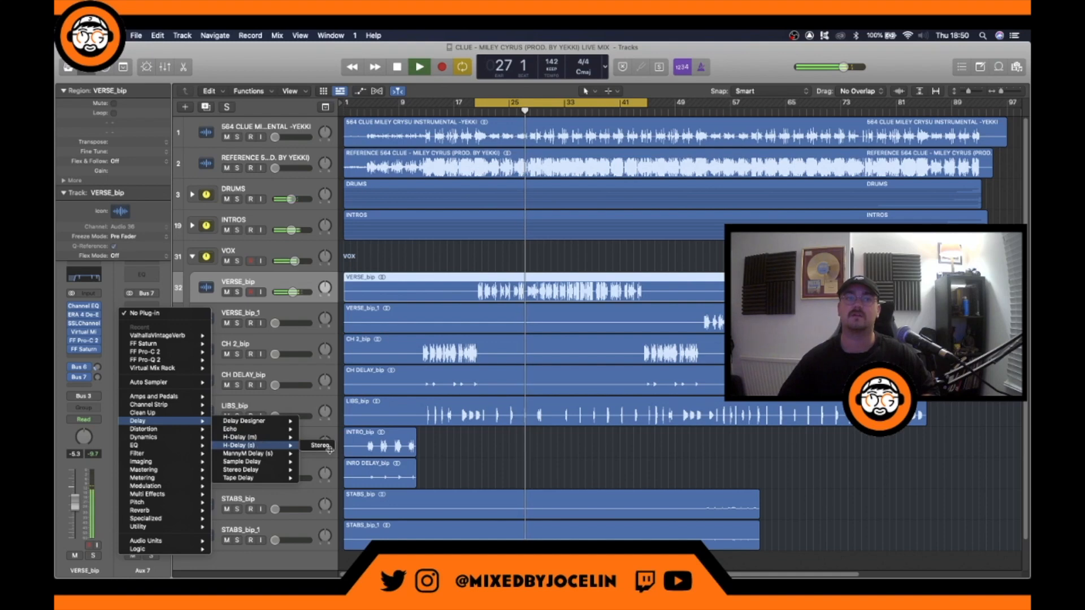
click(321, 446)
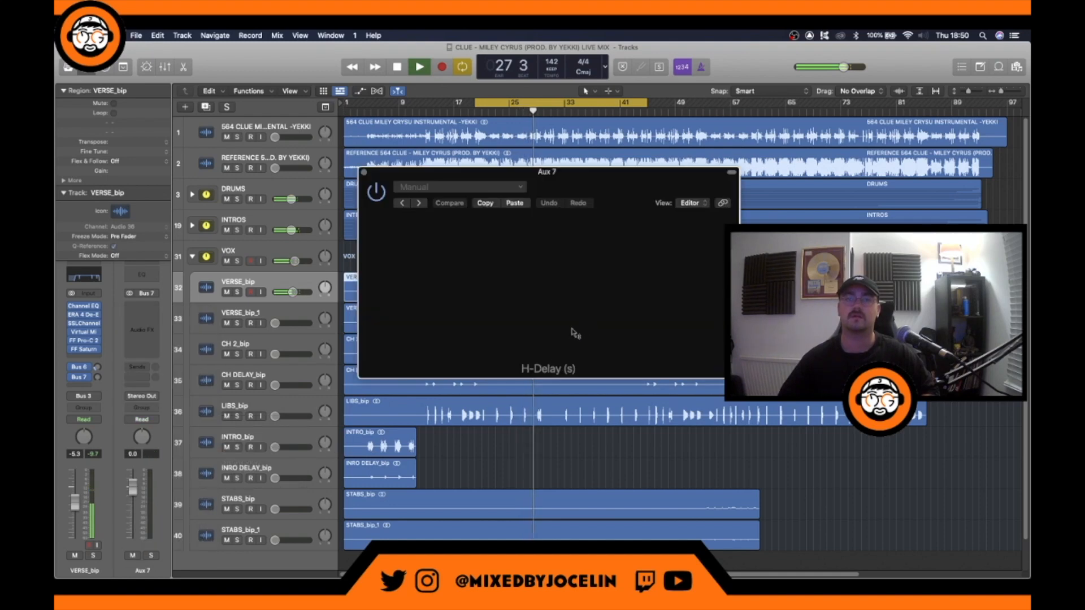
drag(510, 173, 440, 159)
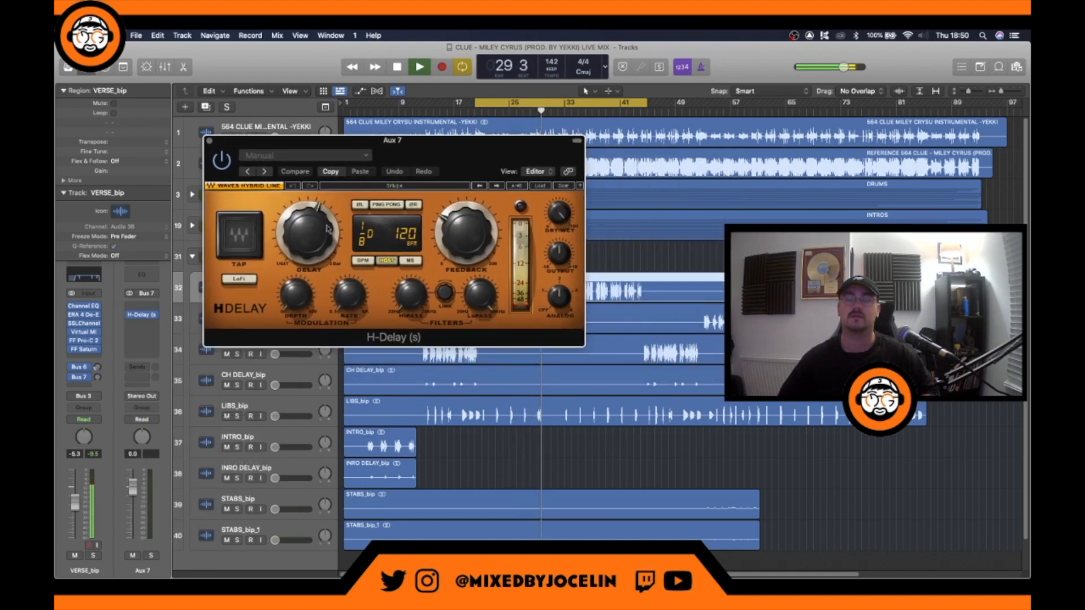
Set H-Delay to a straight 1/8 note, lower its feedback and adjust its high-pass and low-pass filters
drag(308, 233, 307, 234)
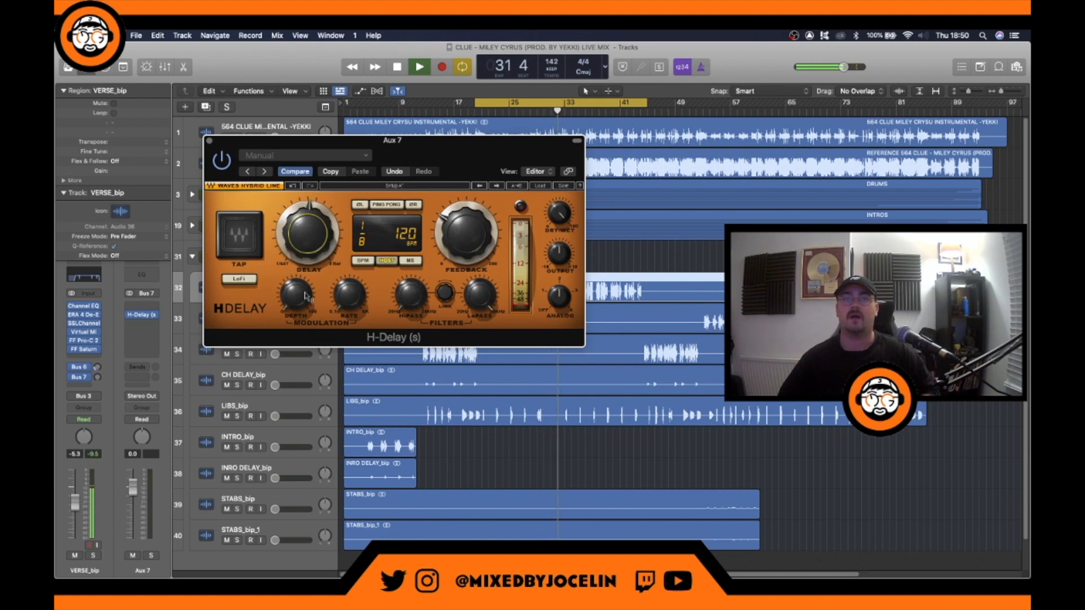
drag(466, 234, 466, 246)
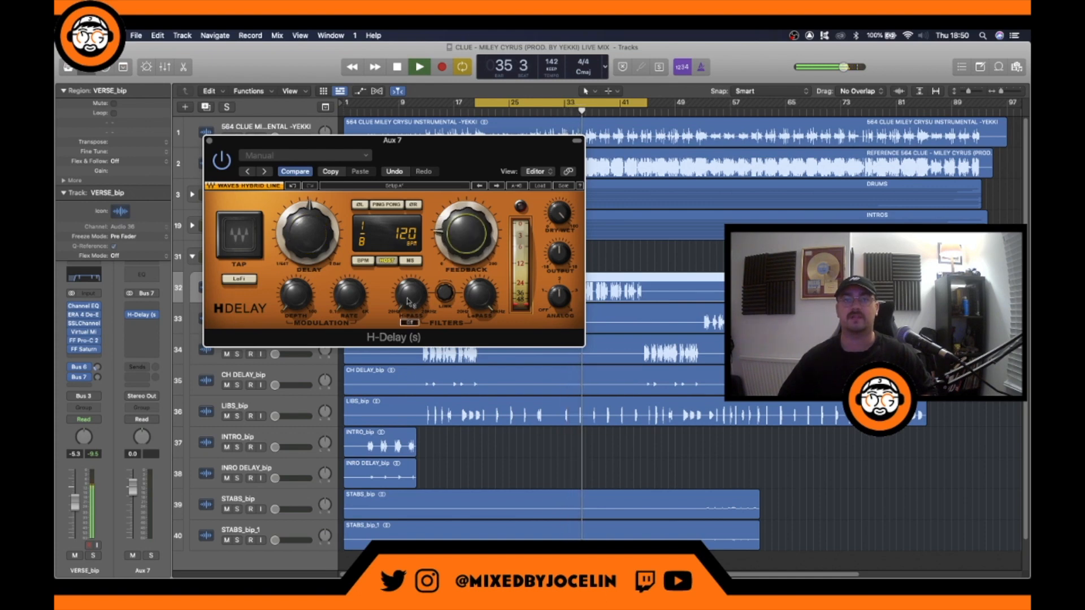
drag(408, 300, 408, 278)
key(space)
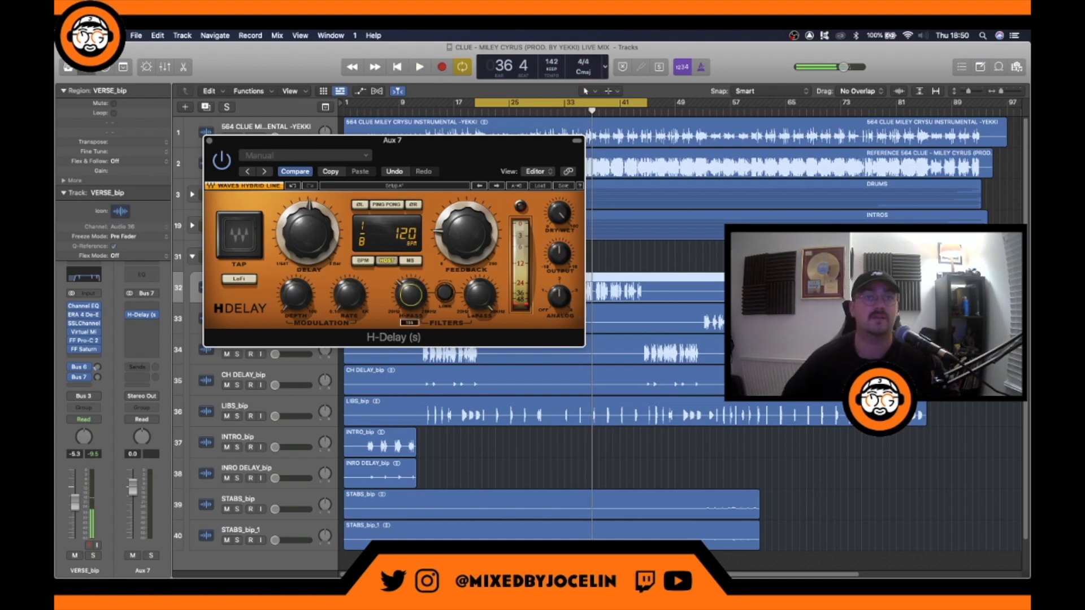
drag(479, 294, 479, 295)
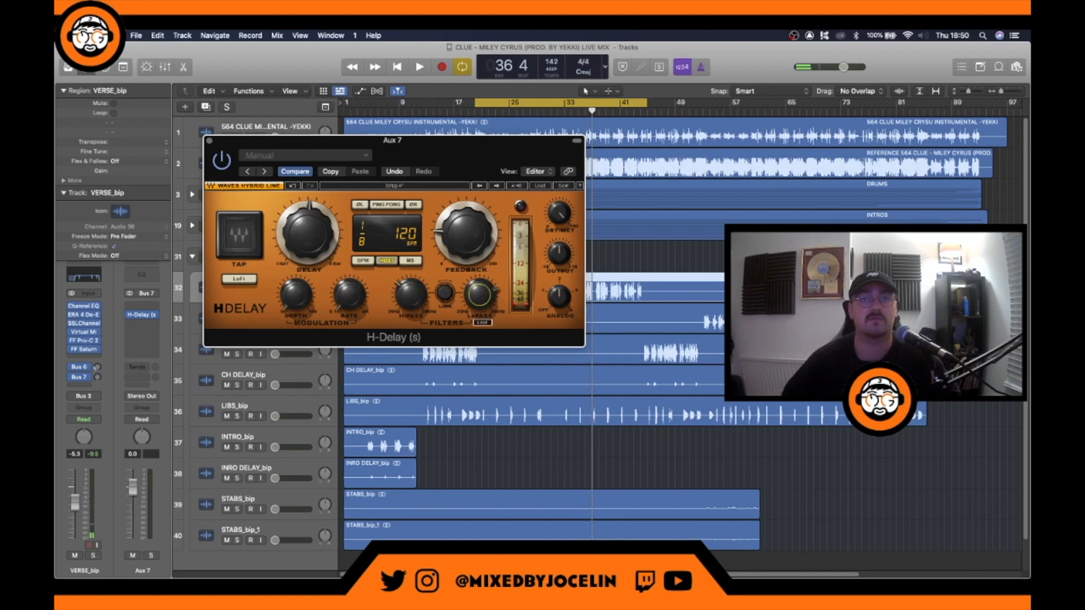
Enable LoFi and Ping Pong in H-Delay and close its window
click(237, 280)
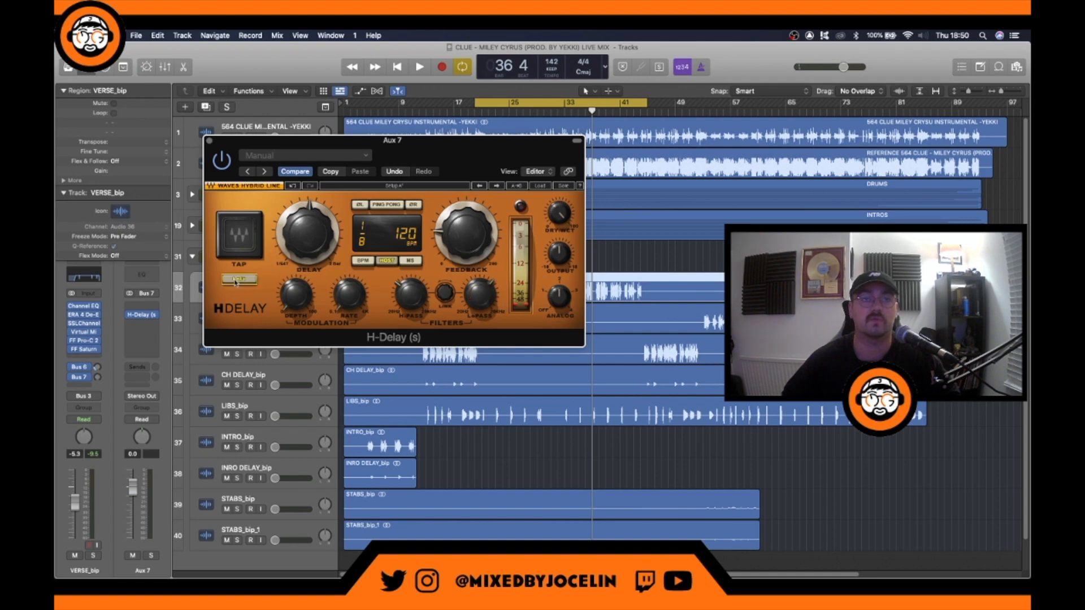
click(389, 205)
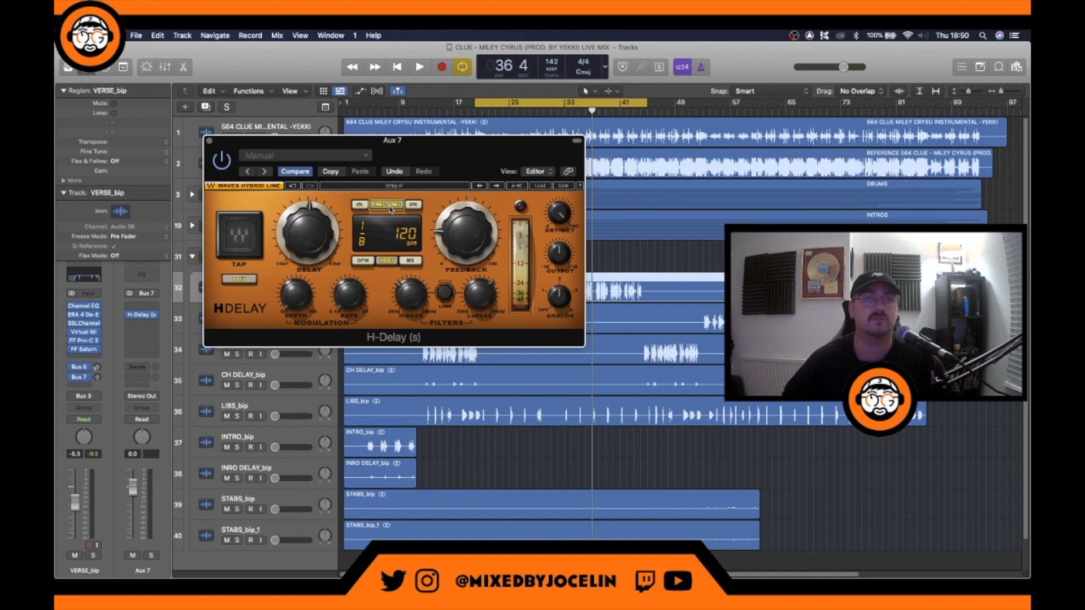
click(210, 140)
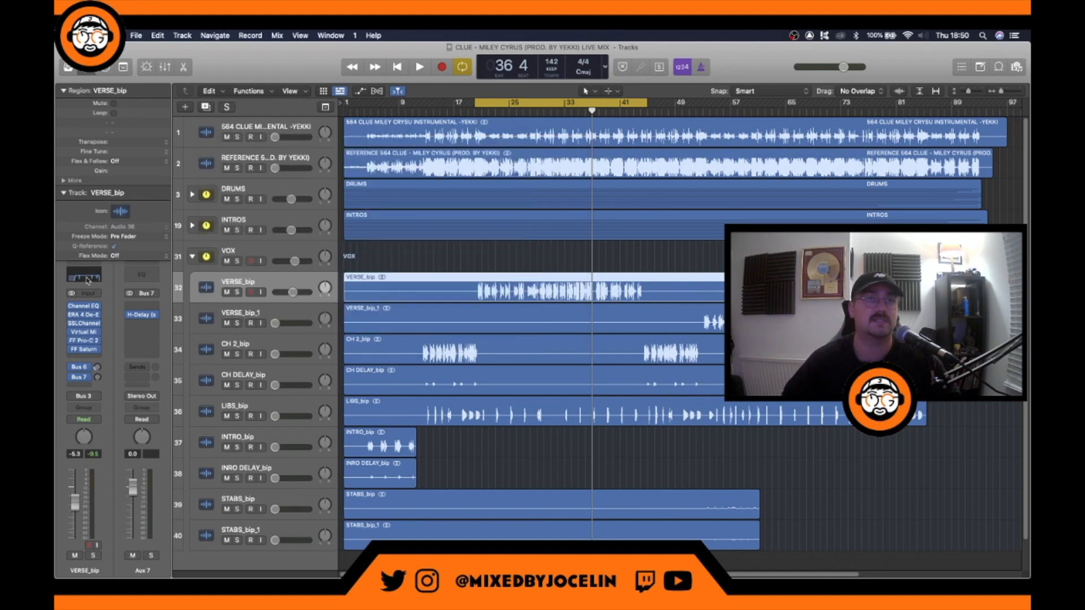
Set the verse's Bus 7 send to Post Fader, fine-tune its level during playback and check the verse in solo
click(80, 381)
click(95, 415)
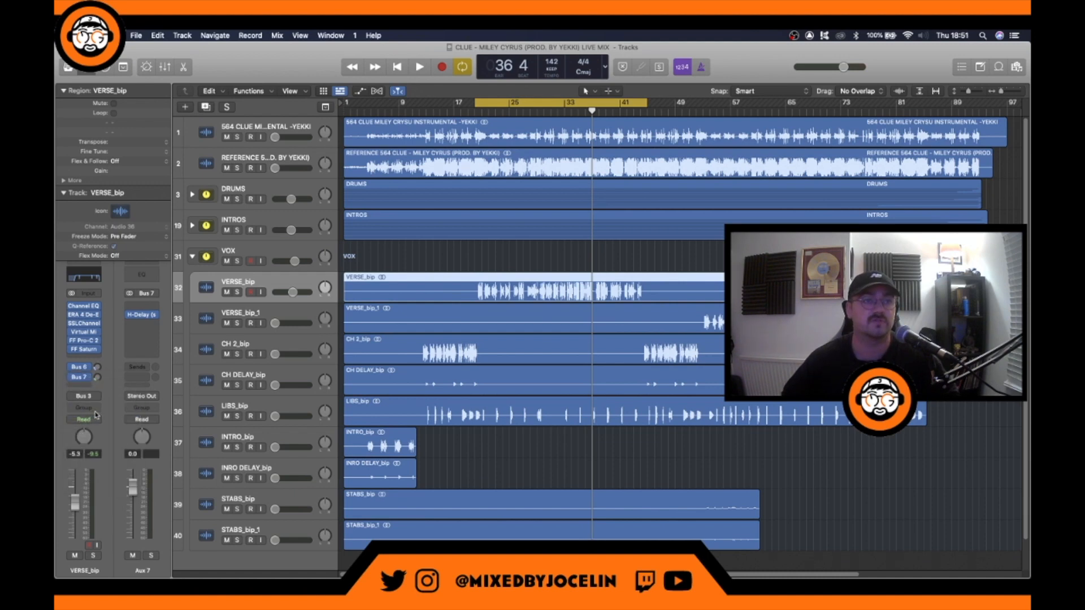
key(space)
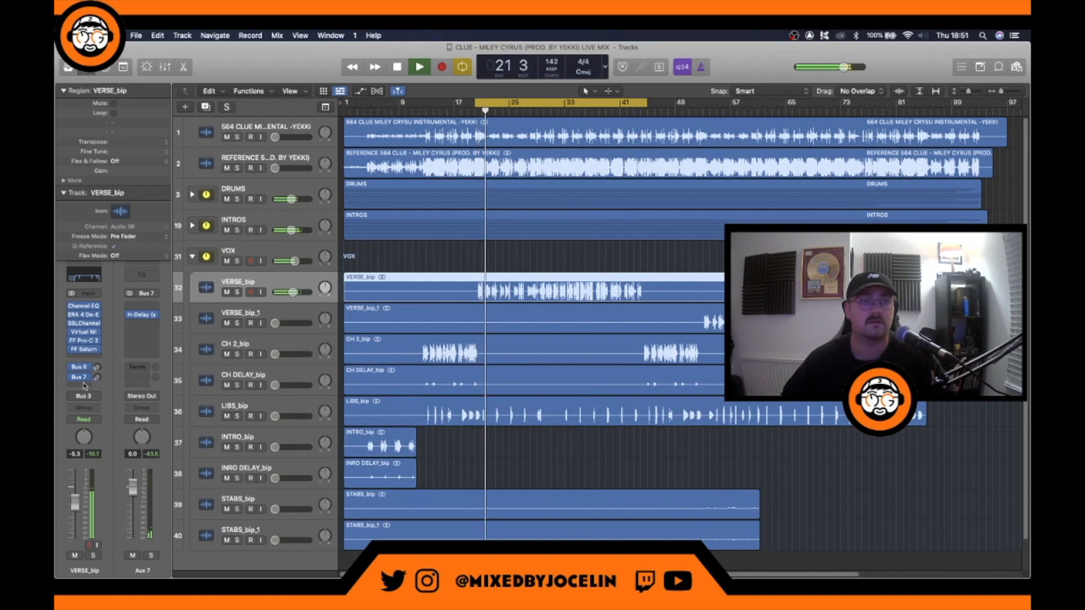
click(142, 314)
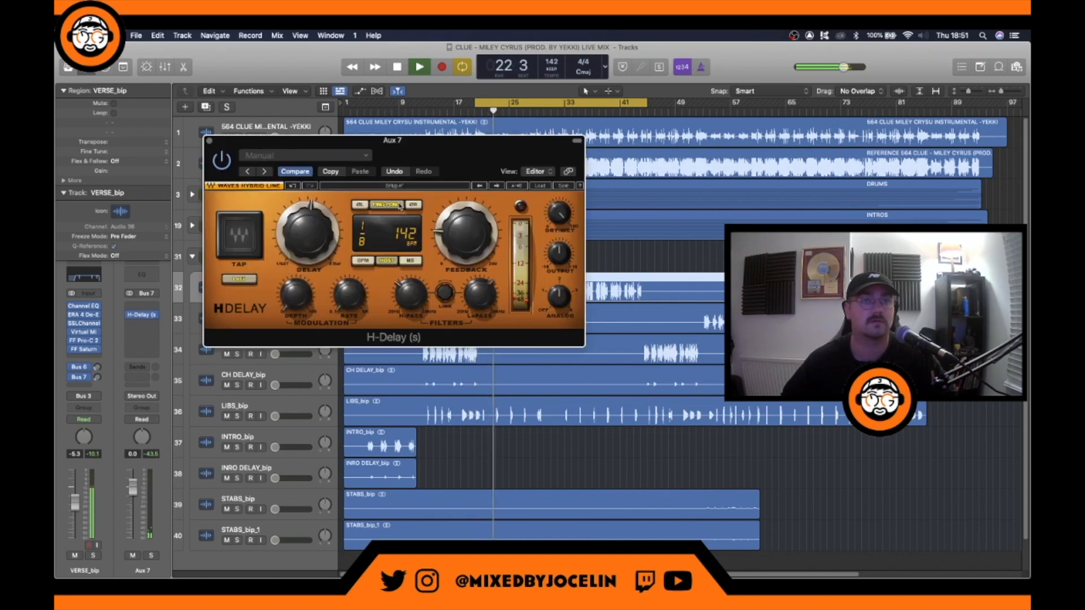
click(209, 140)
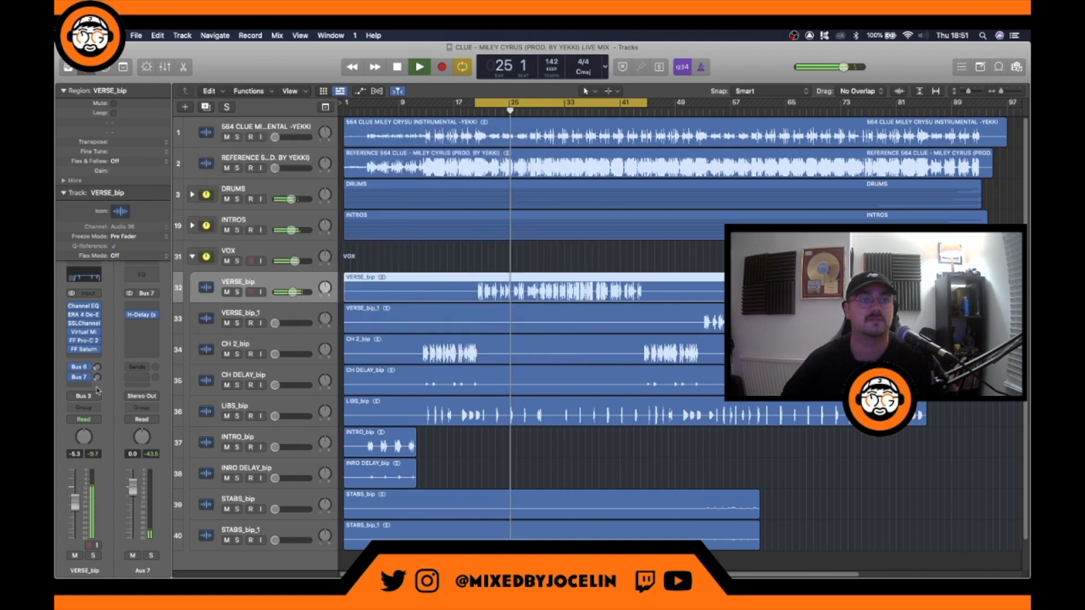
drag(97, 376, 98, 374)
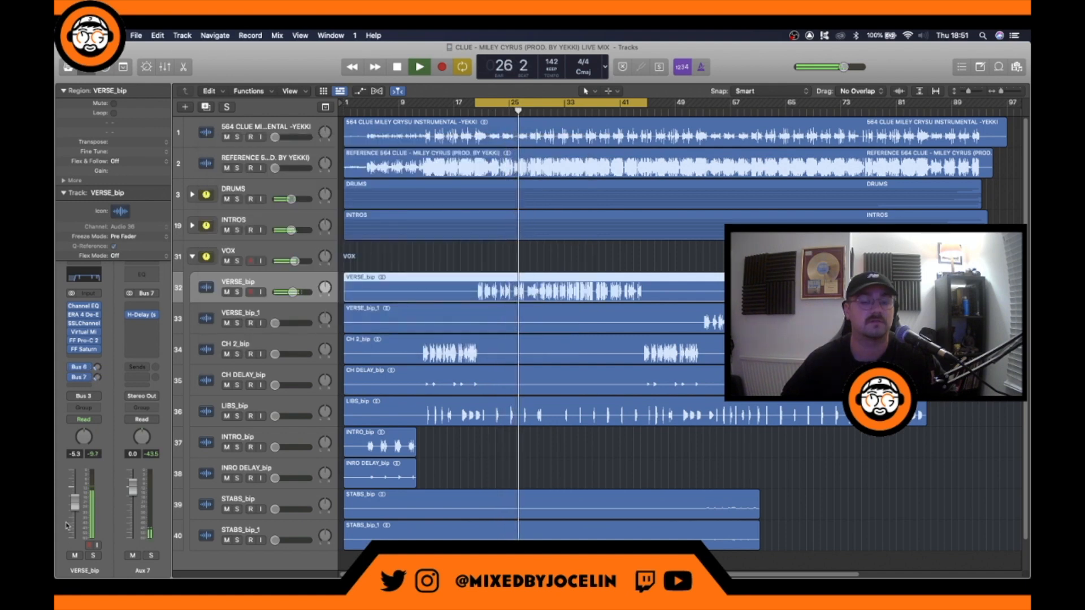
click(93, 555)
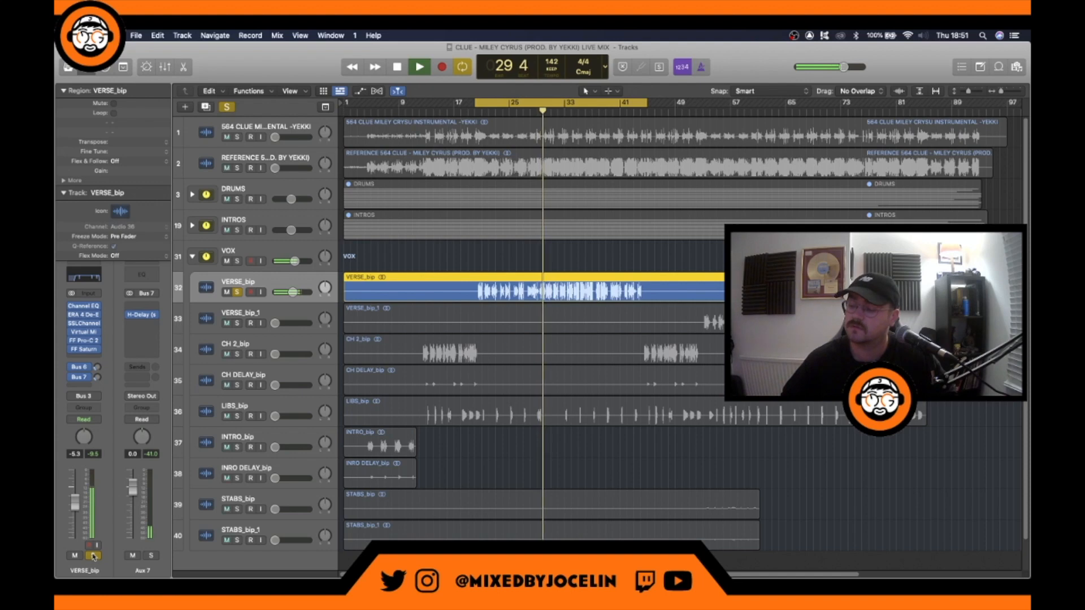
click(94, 556)
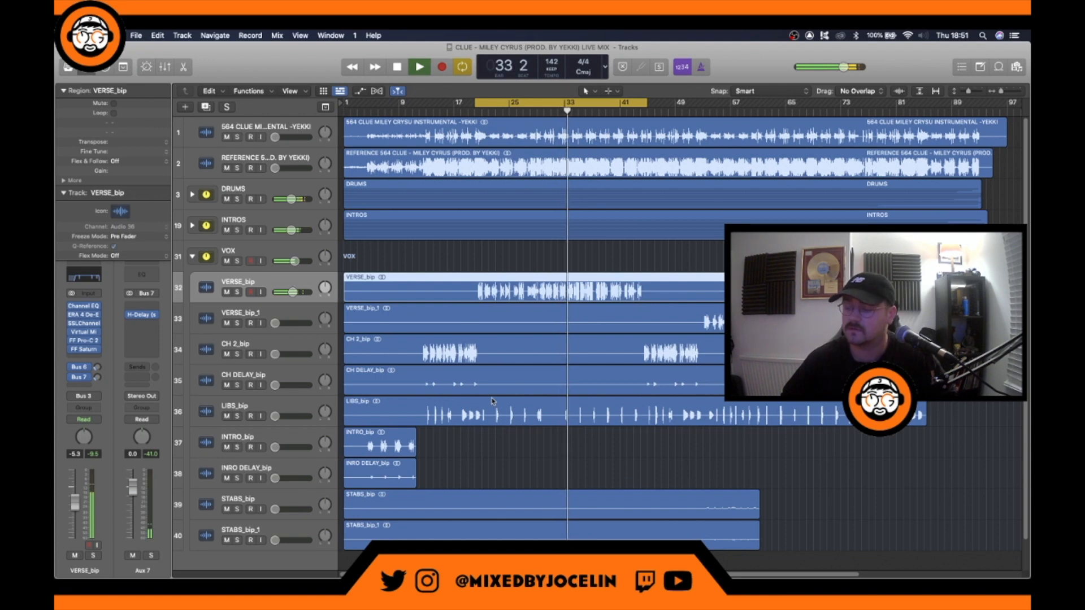
Add a third verse send to Bus 8 and insert a stereo H-Delay on its aux channel
click(79, 386)
key(space)
mouse_move(96, 398)
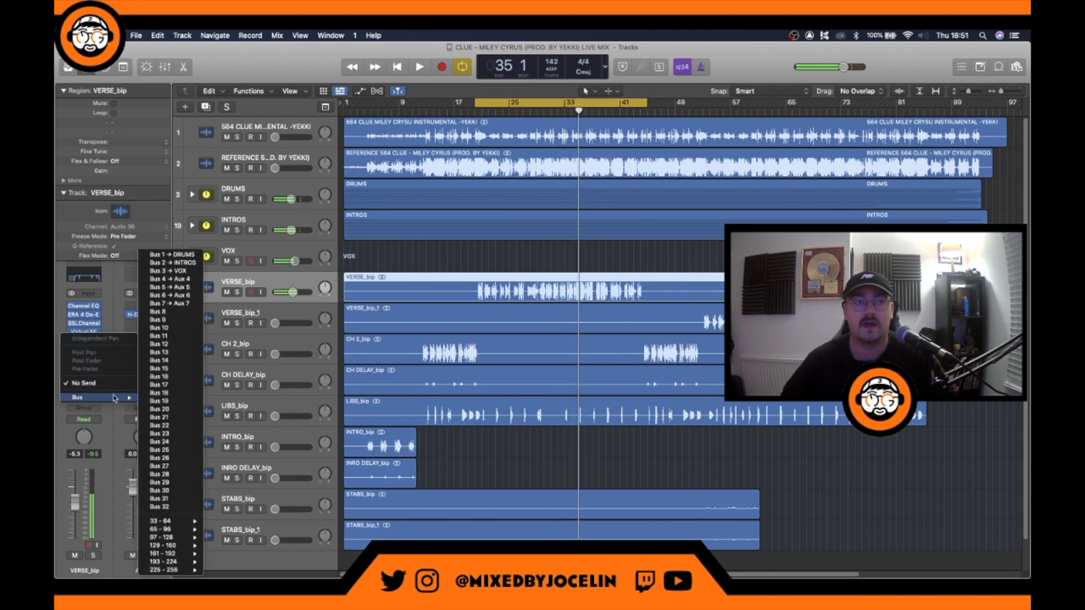
click(180, 304)
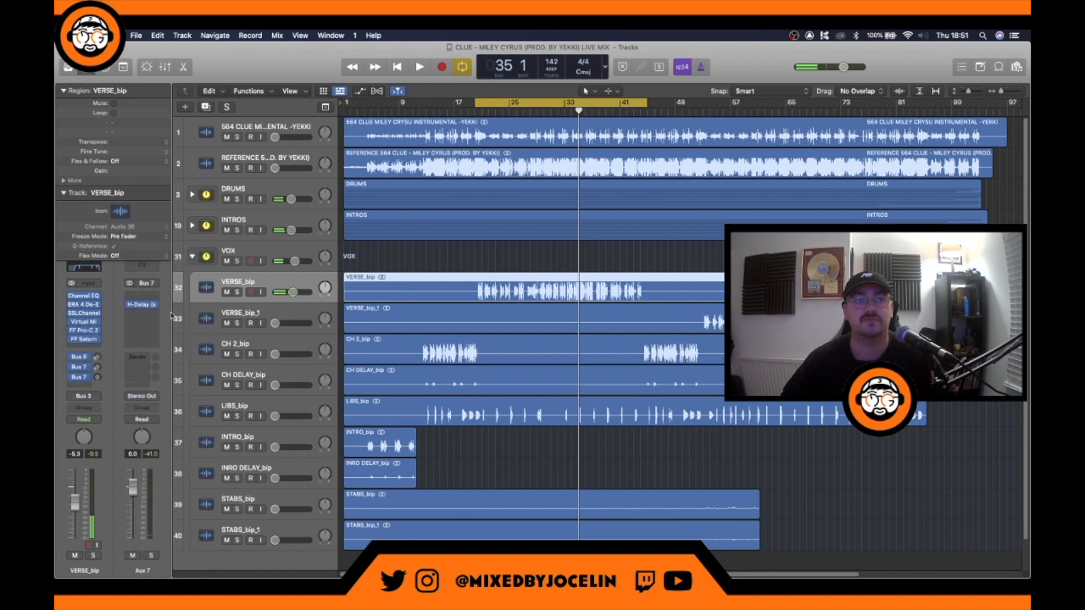
click(85, 376)
mouse_move(113, 450)
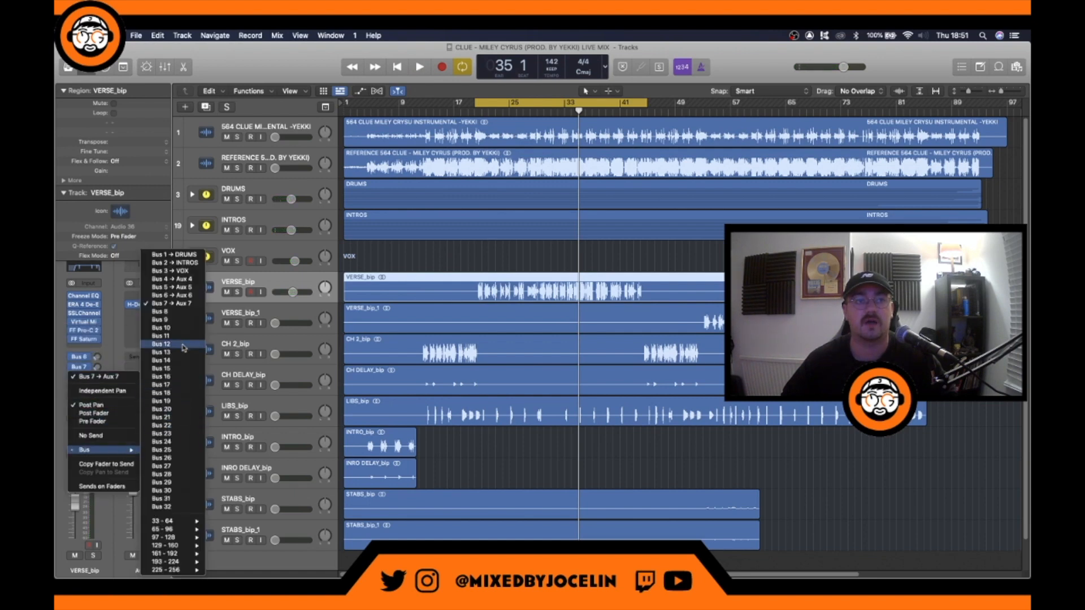
click(164, 312)
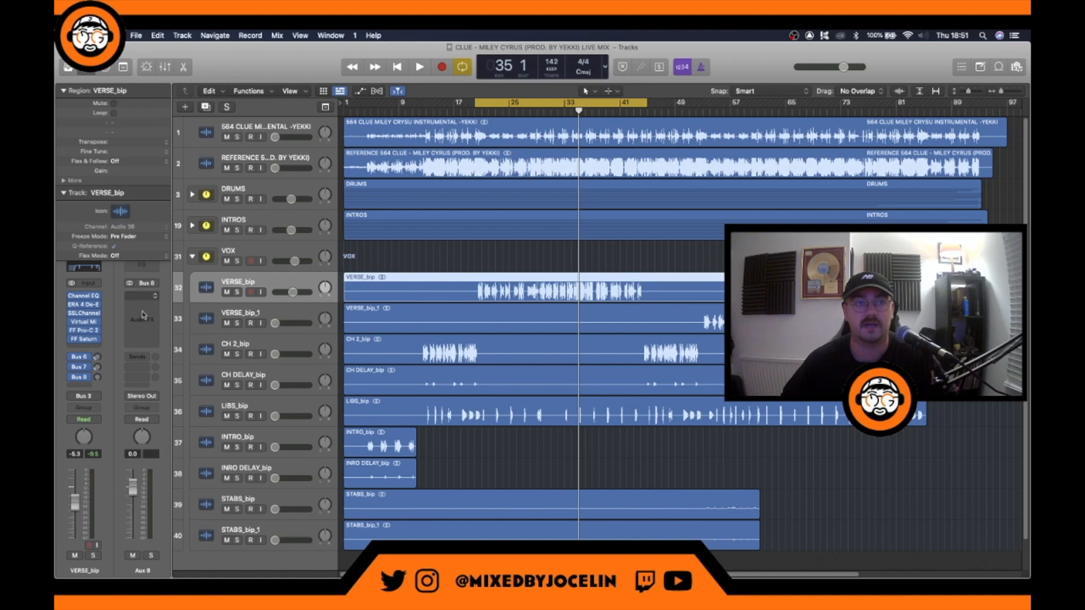
click(141, 296)
mouse_move(160, 317)
click(230, 317)
drag(602, 170, 383, 170)
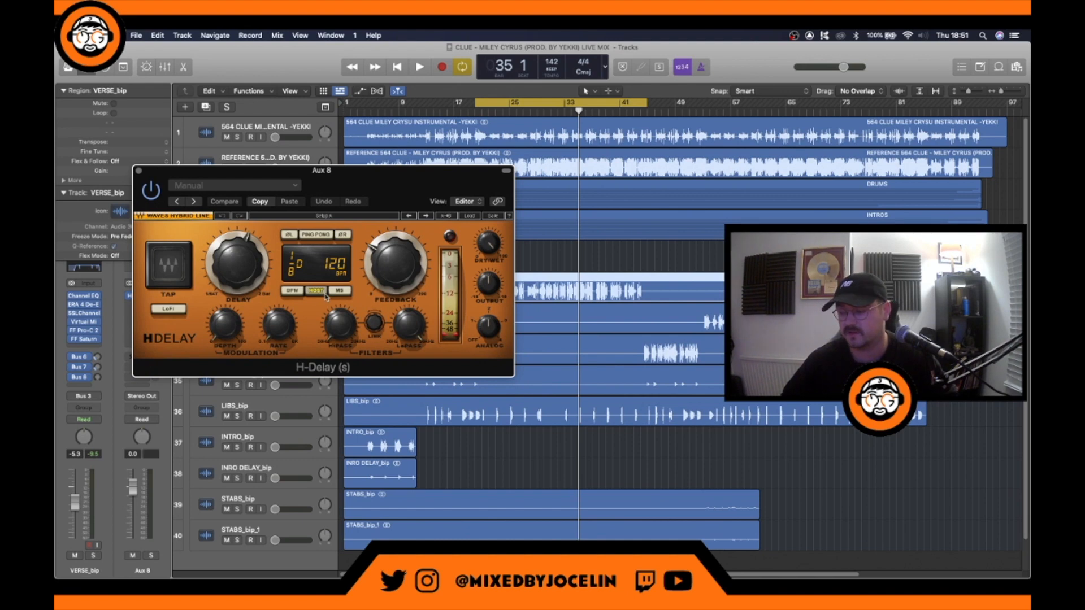
Configure Aux 8's H-Delay with a 1/64 note, Ping Pong, LoFi and adjusted feedback and high-pass and low-pass filters, and close its window
click(318, 235)
drag(253, 260, 253, 294)
click(397, 265)
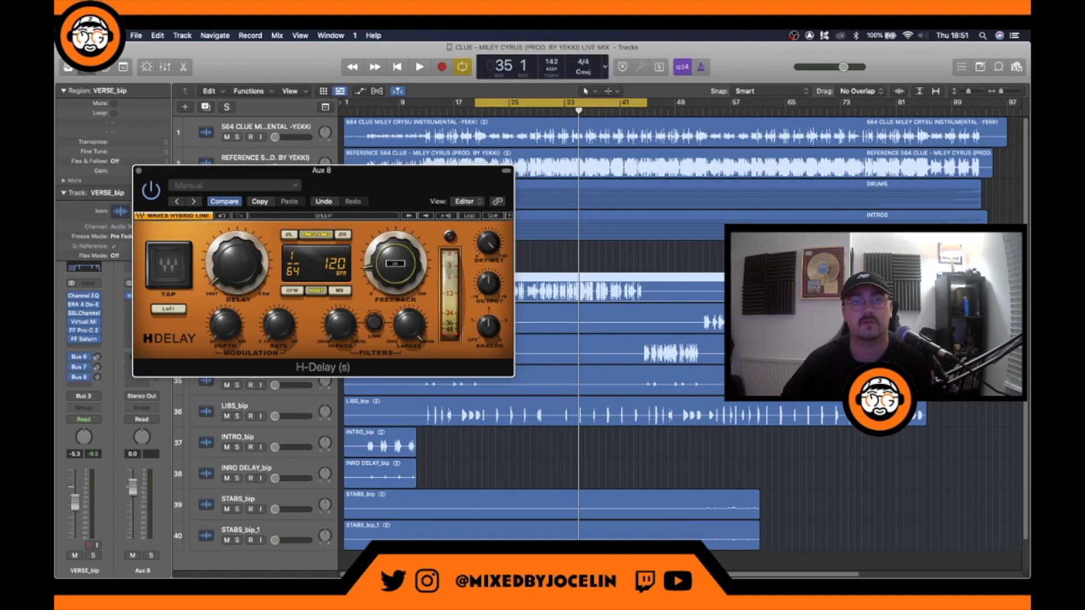
click(339, 323)
click(409, 324)
click(160, 310)
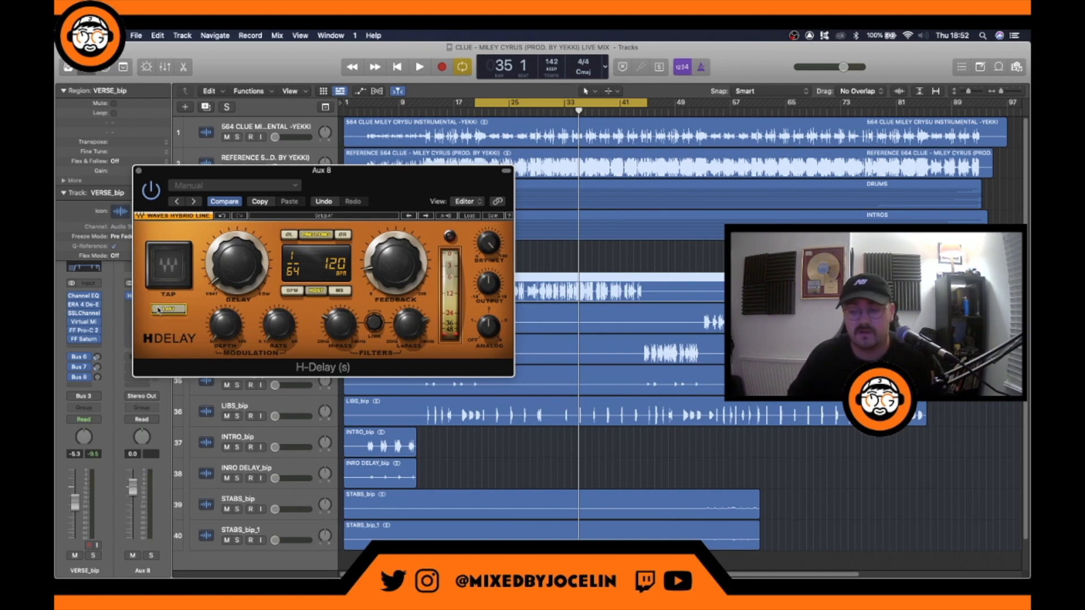
click(139, 171)
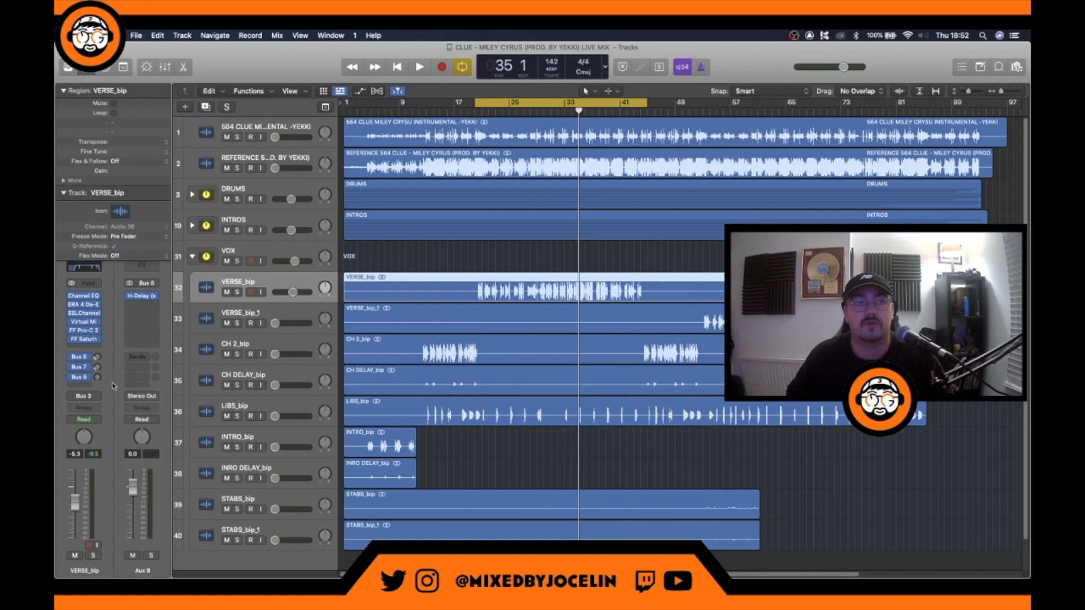
During playback, set the verse's Bus 8 send to about -28.1 dB and Post Fader, and replay the verse
key(space)
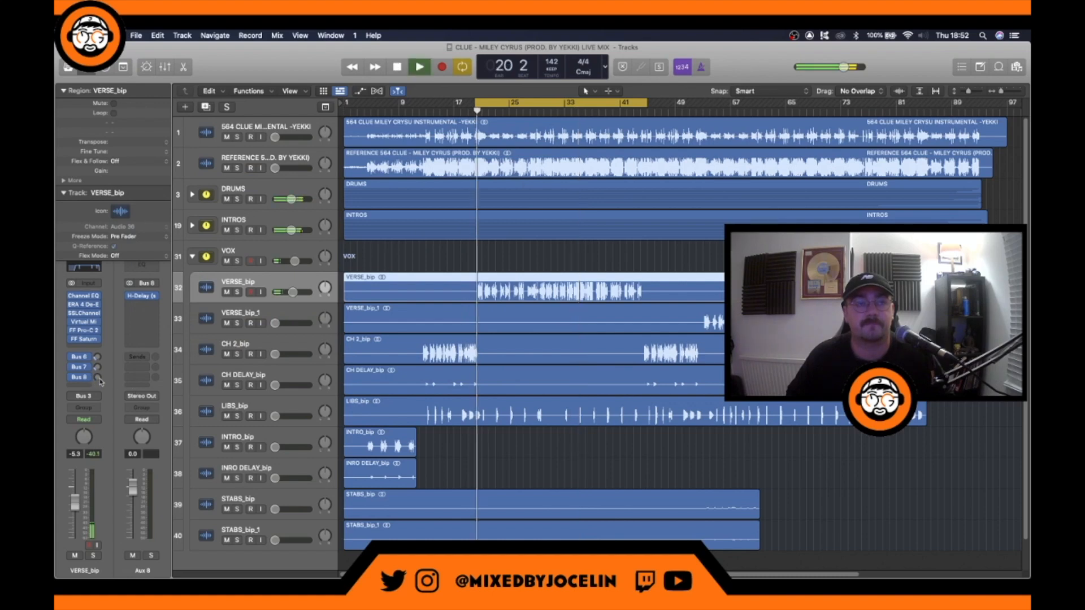
drag(98, 378, 98, 333)
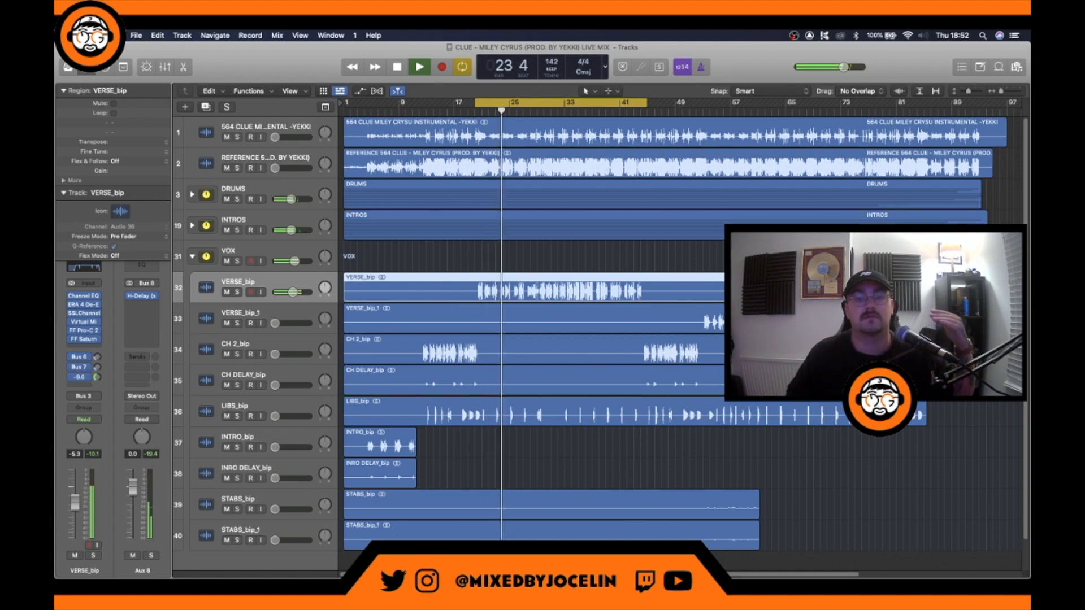
drag(97, 377, 97, 397)
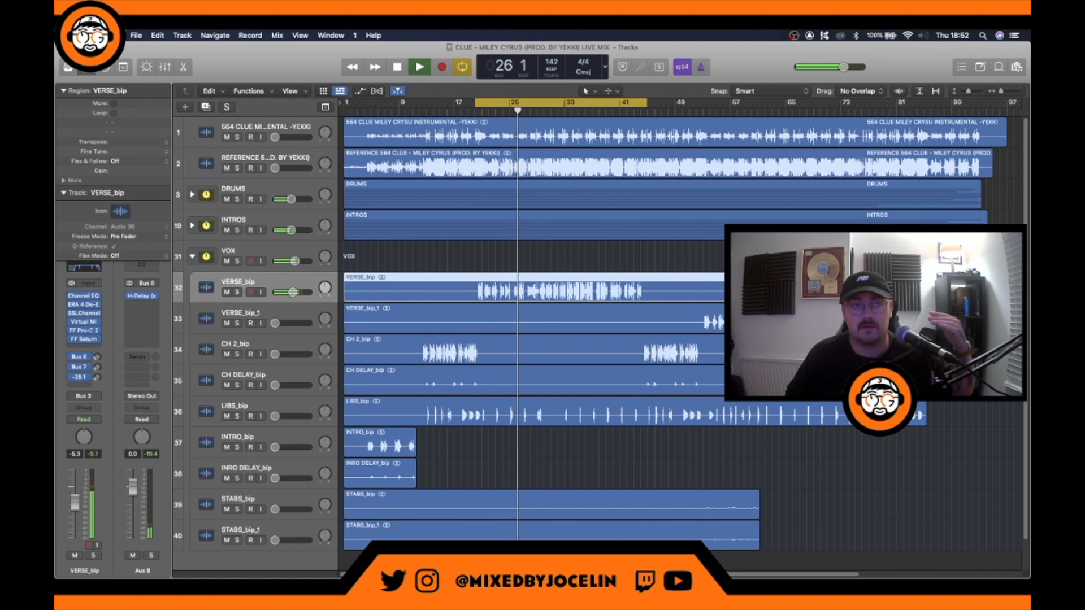
click(79, 380)
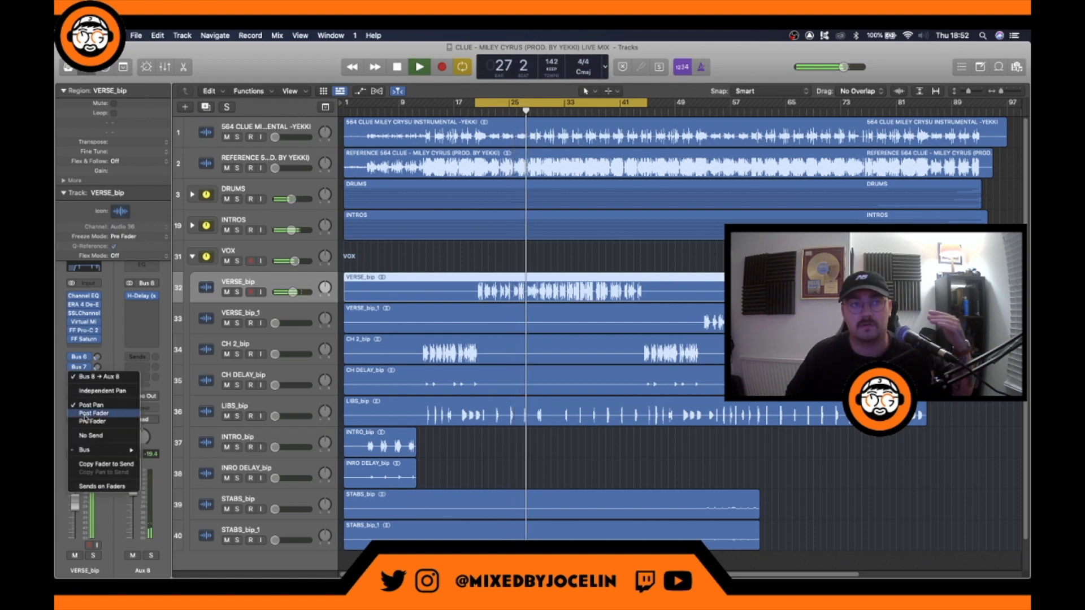
click(86, 413)
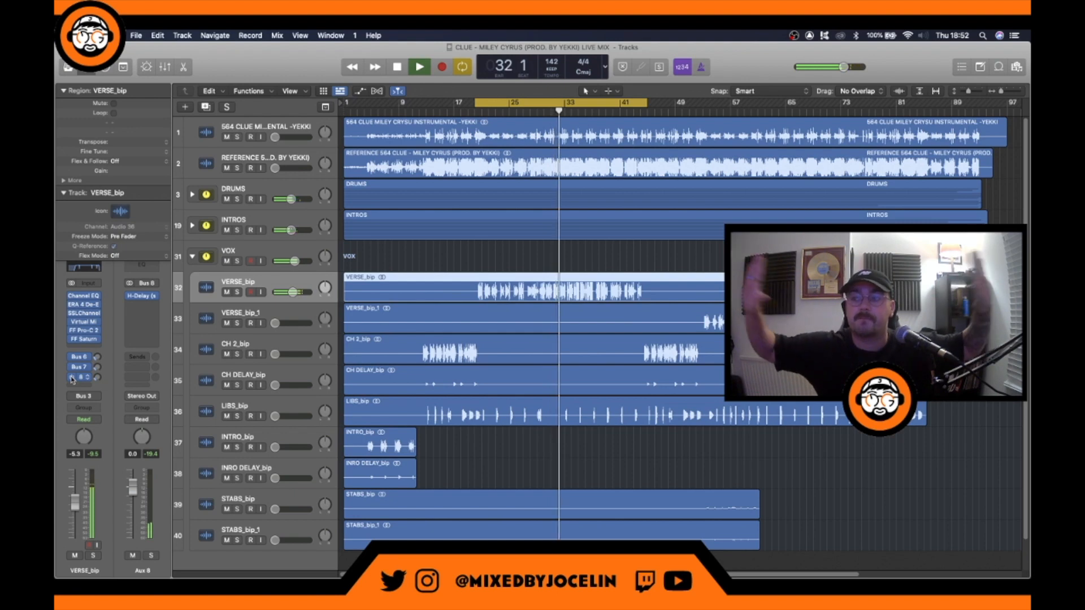
key(space)
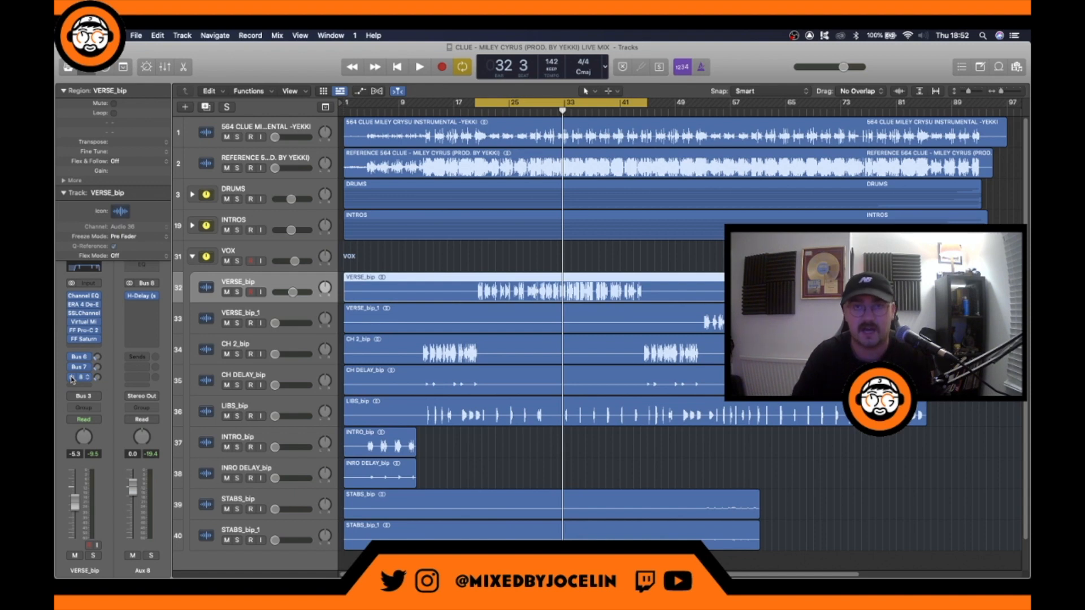
key(space)
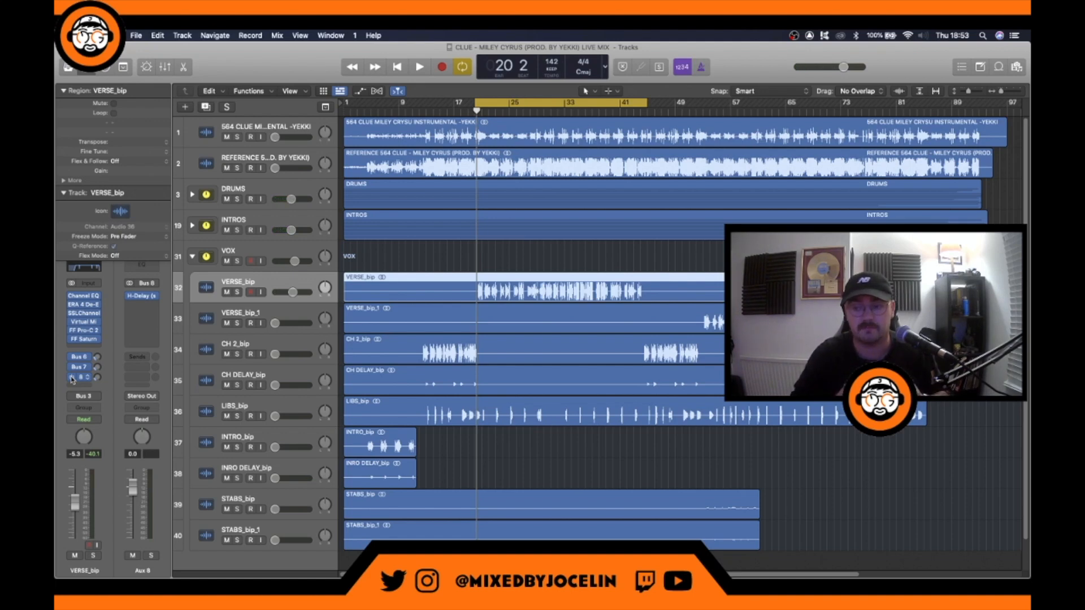
key(space)
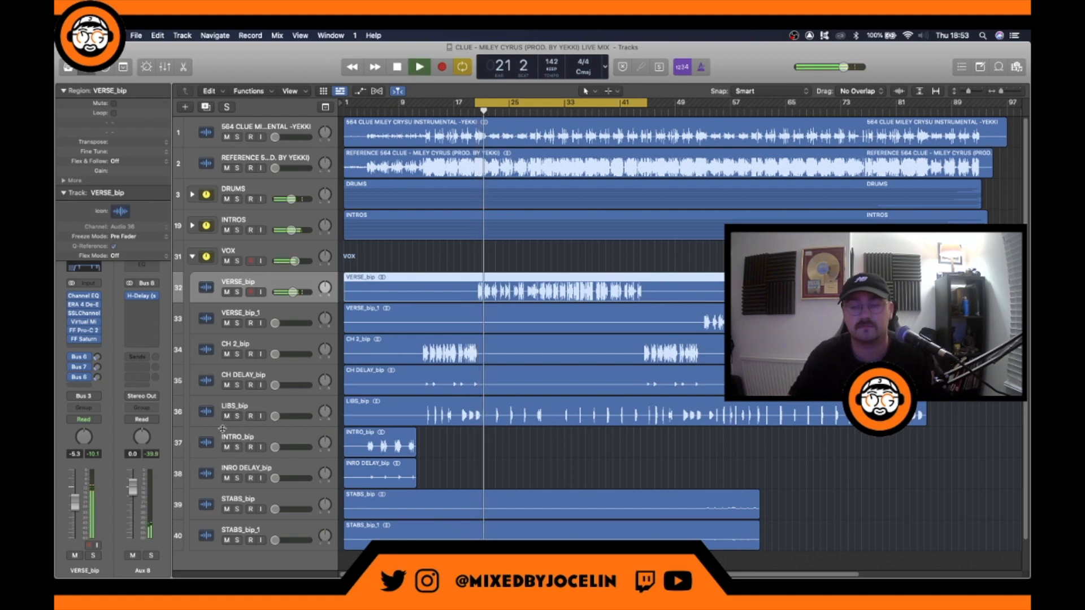
key(space)
Copy the VERSE_bip channel strip setting and paste it onto the LIBS_bip track
click(308, 412)
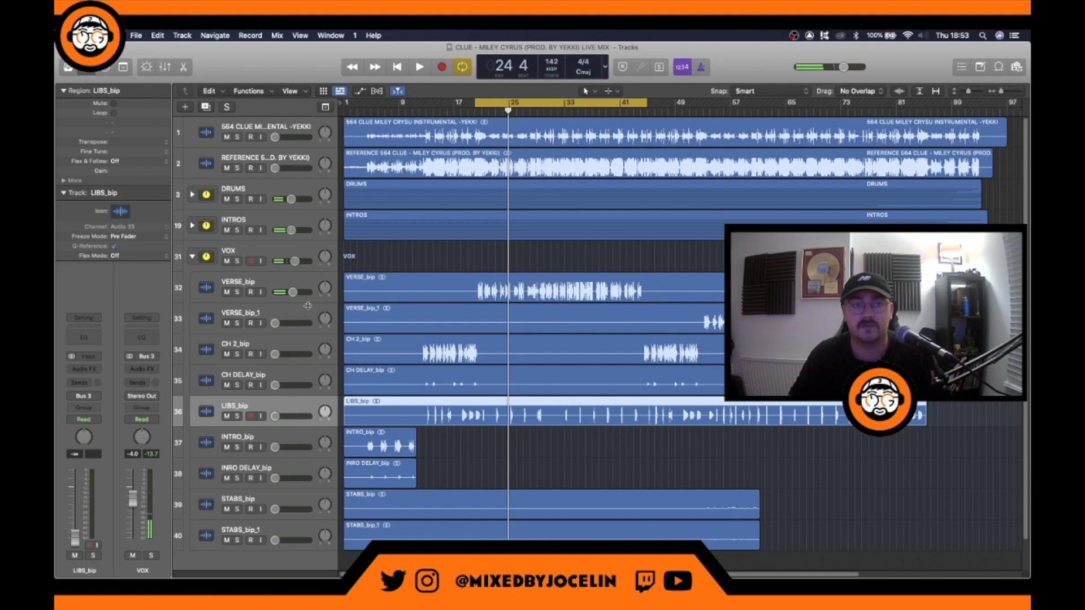
click(305, 288)
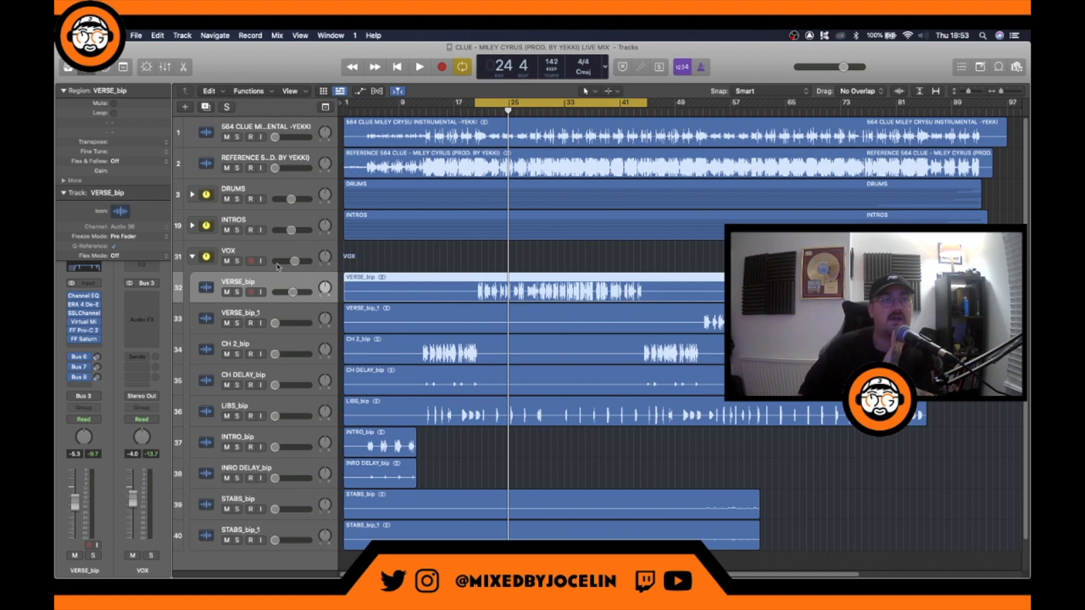
click(59, 193)
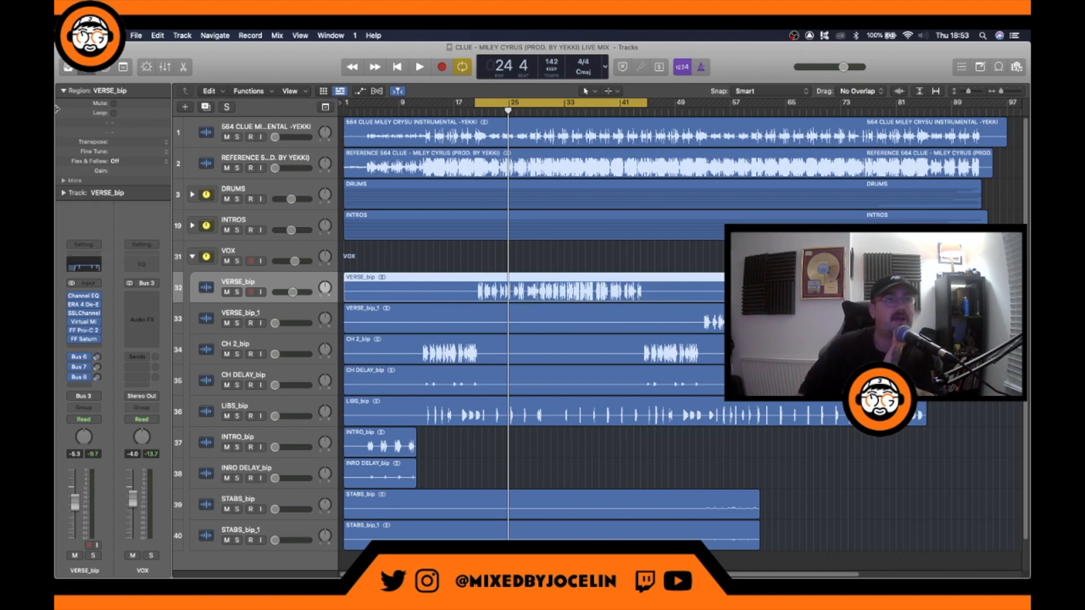
click(84, 244)
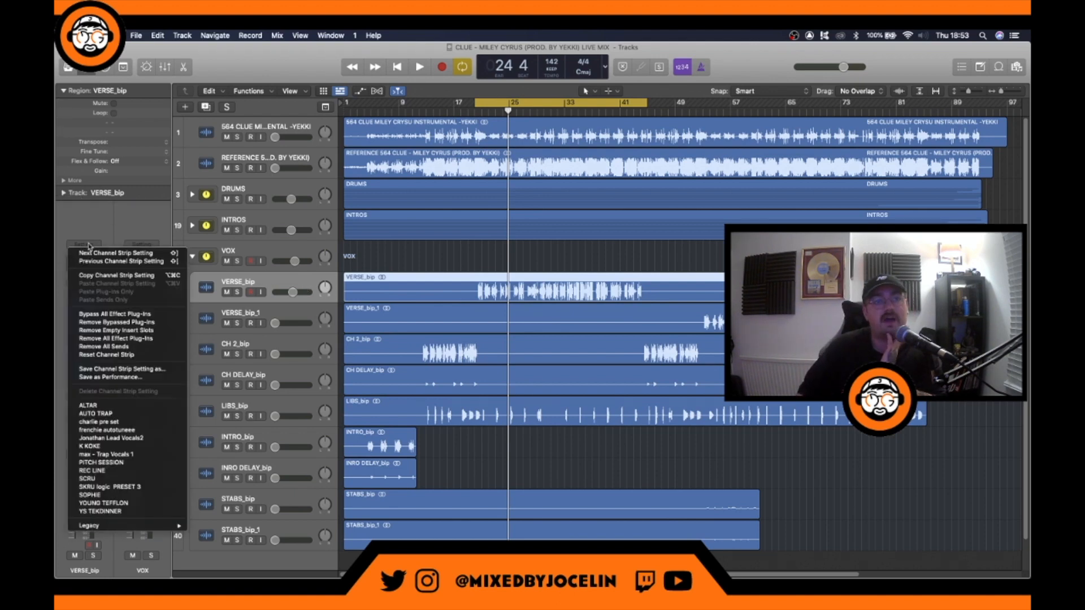
click(97, 277)
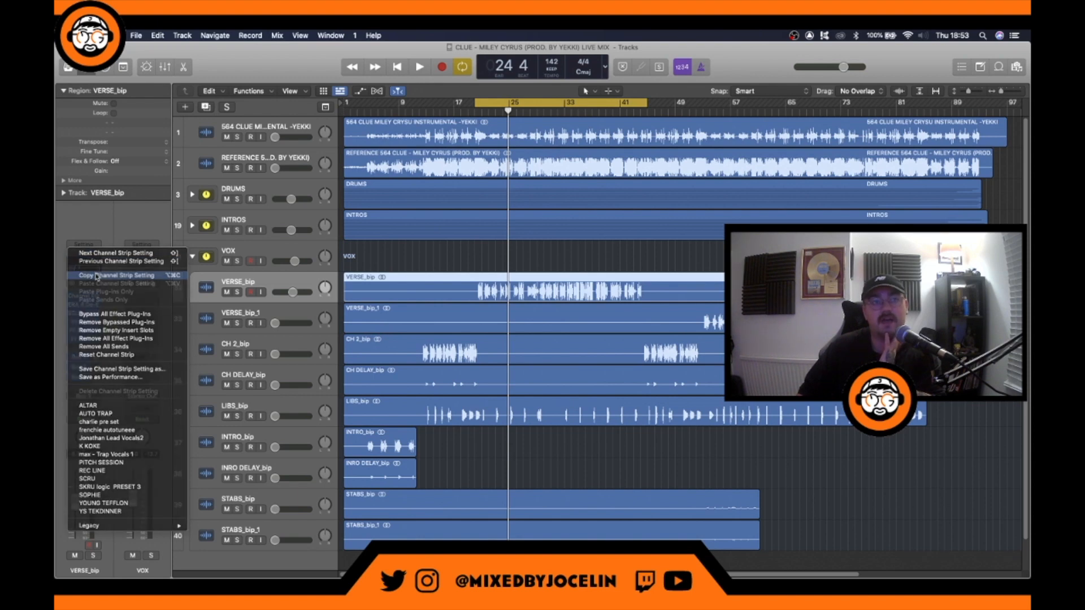
click(252, 371)
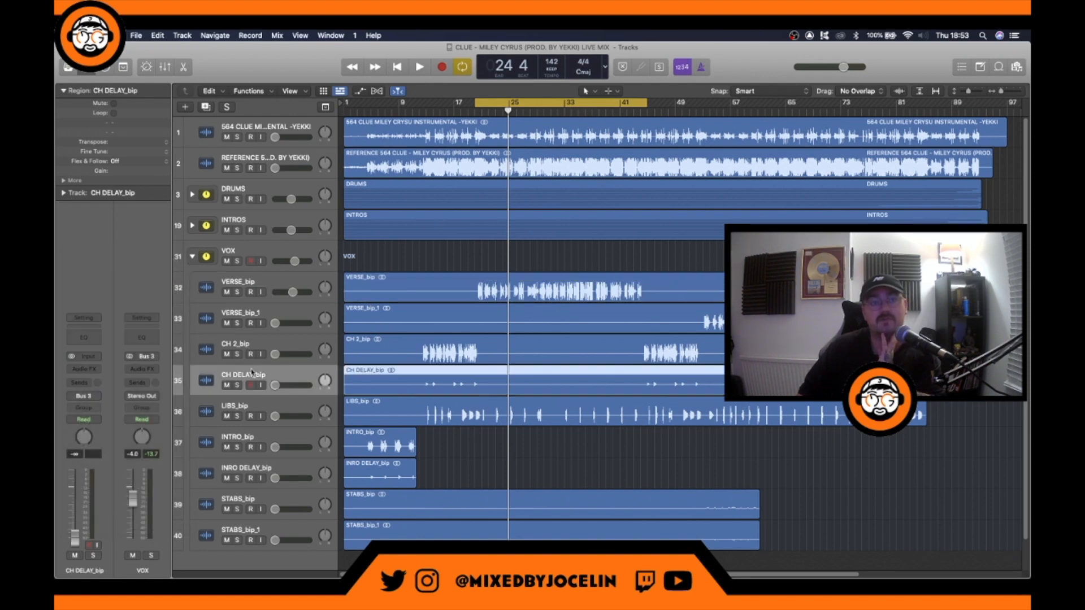
click(256, 400)
click(85, 320)
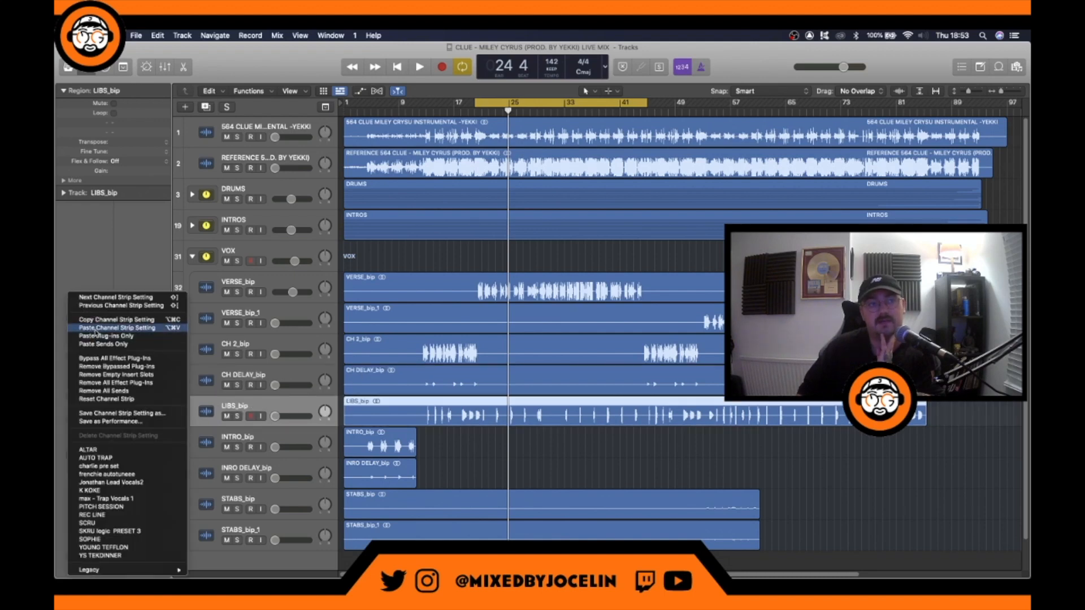
click(96, 332)
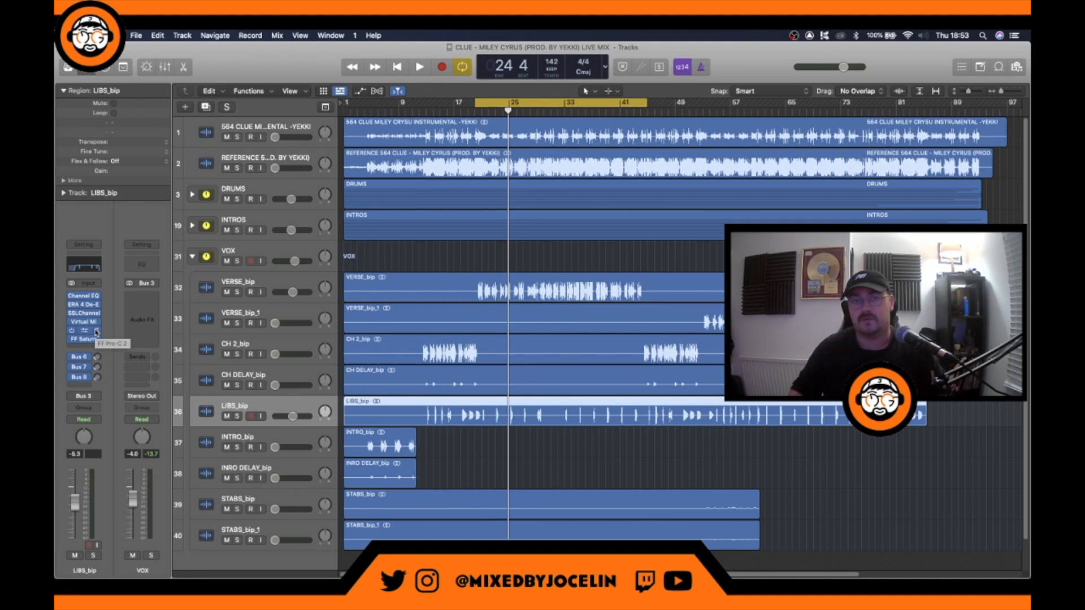
Play back the ad-libs, raise the low-cut frequency in the LIBS_bip Channel EQ and close the EQ window
key(space)
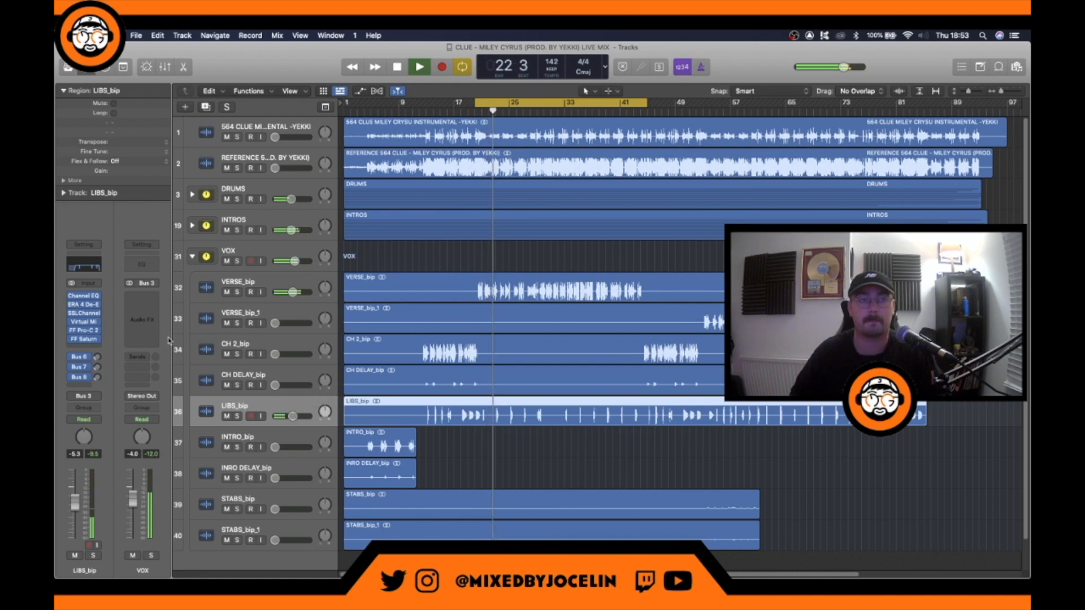
key(space)
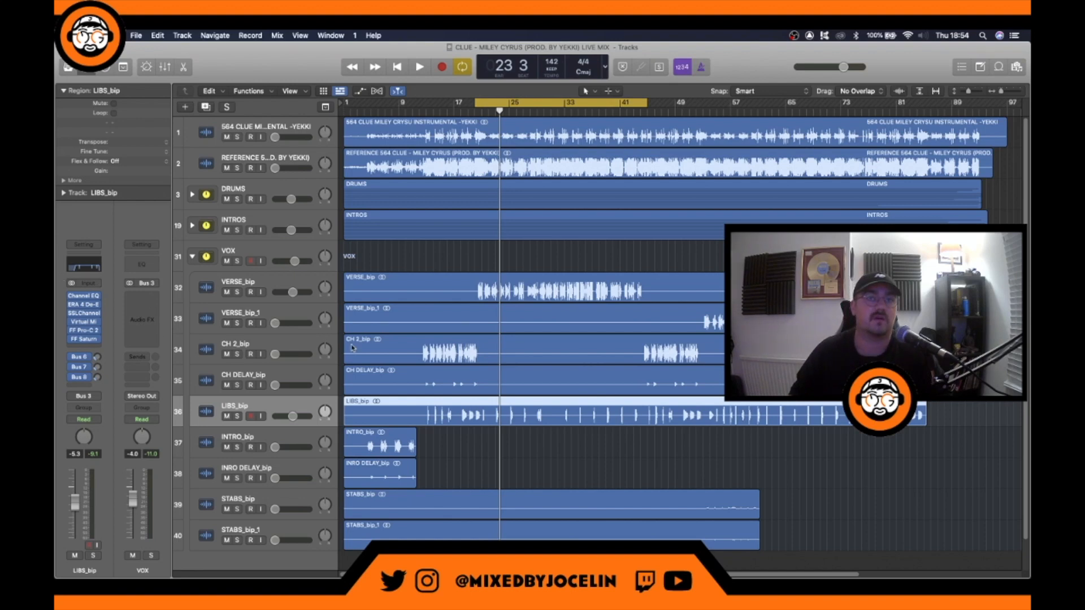
drag(477, 333, 586, 335)
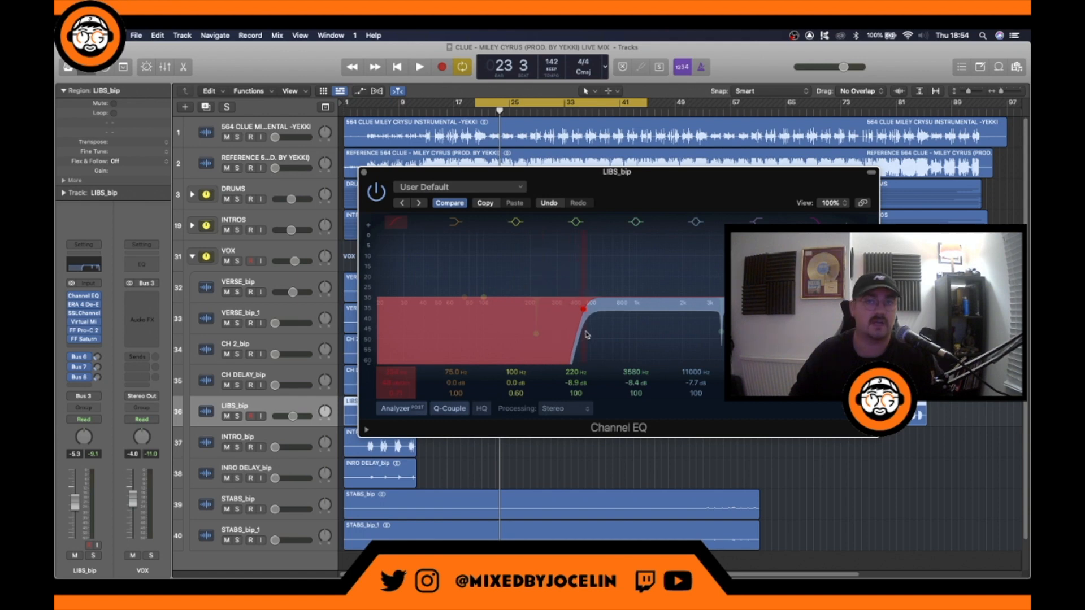
click(363, 173)
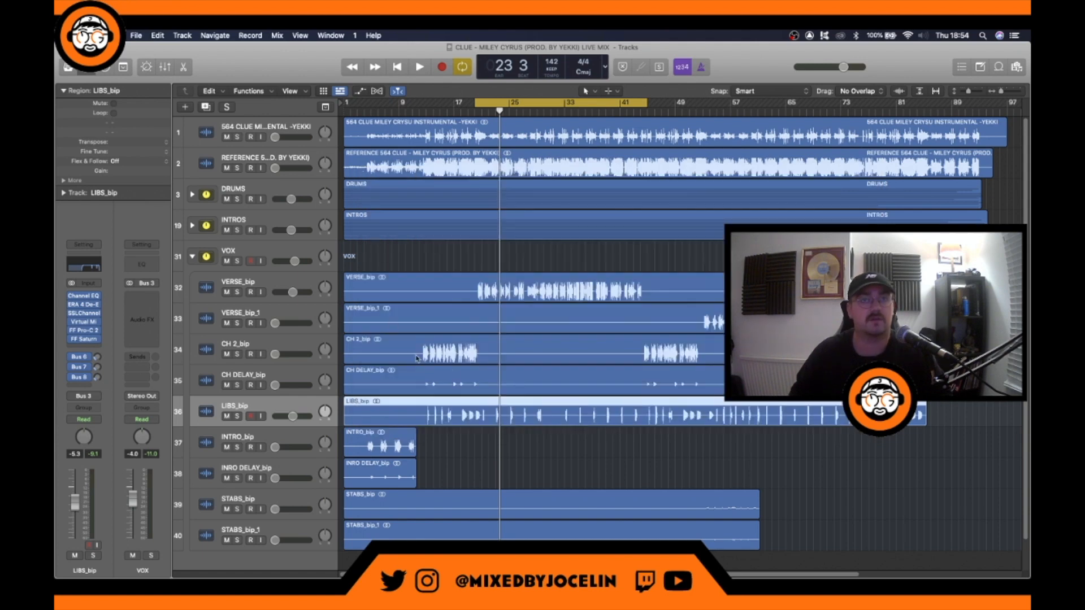
Add a Bus 9 send to the LIBS_bip track and insert a stereo H-Delay on Aux 9
click(97, 357)
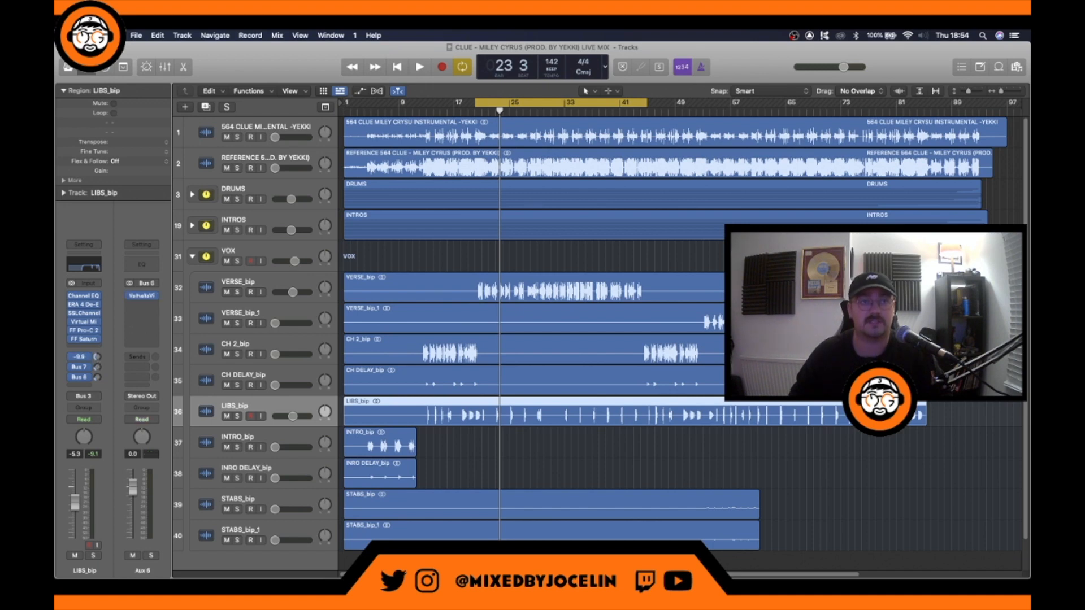
click(88, 388)
mouse_move(96, 397)
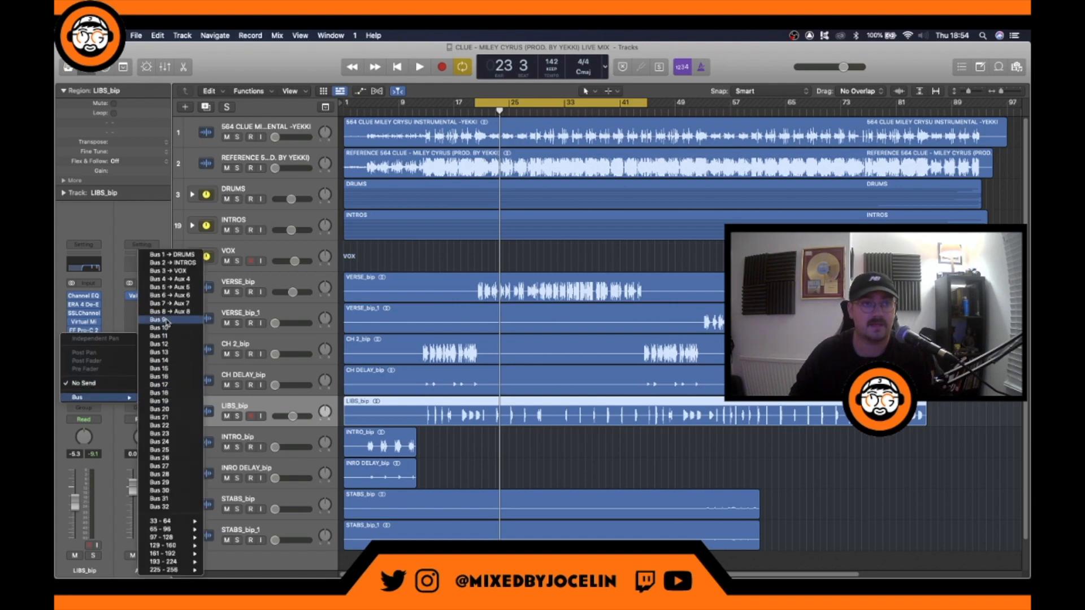
click(167, 321)
click(144, 290)
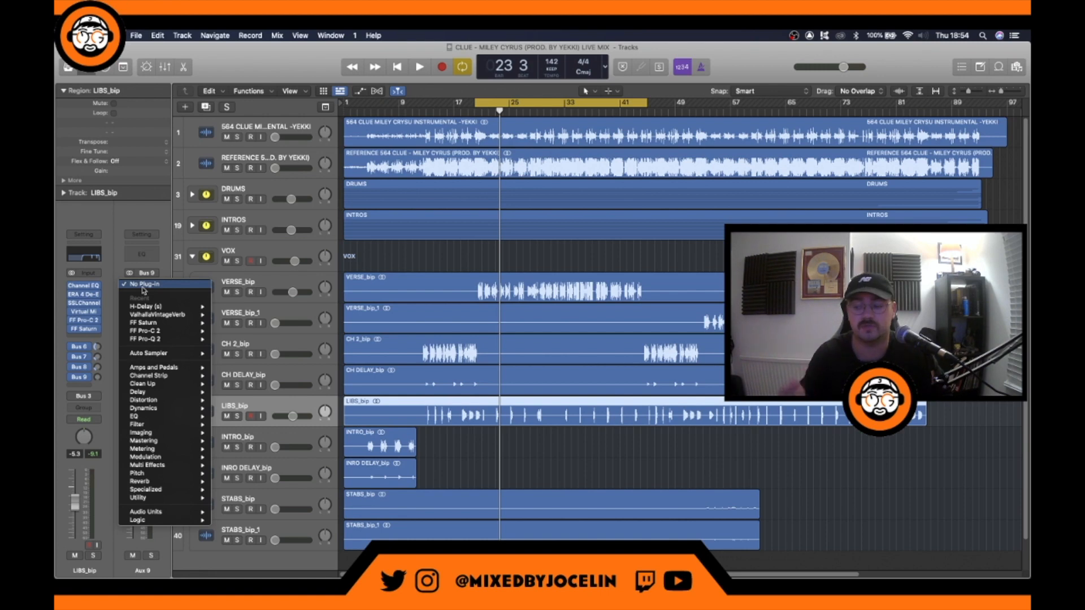
mouse_move(192, 306)
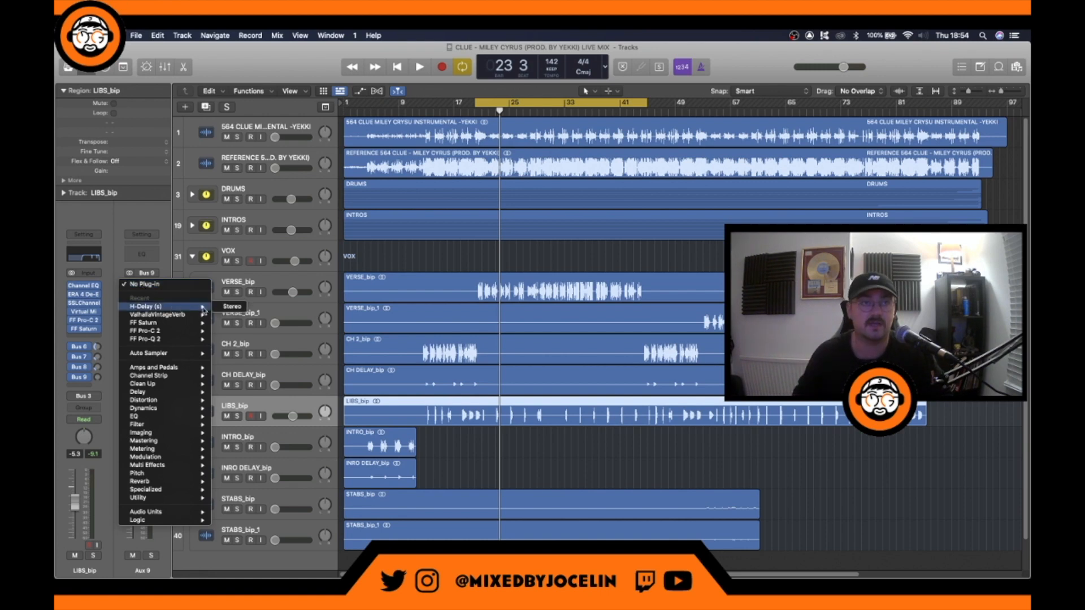
click(226, 307)
Set Aux 9's H-Delay to a 1/4 note with Ping Pong and LoFi enabled, and close its window
drag(570, 179, 389, 173)
drag(283, 261, 351, 262)
click(360, 224)
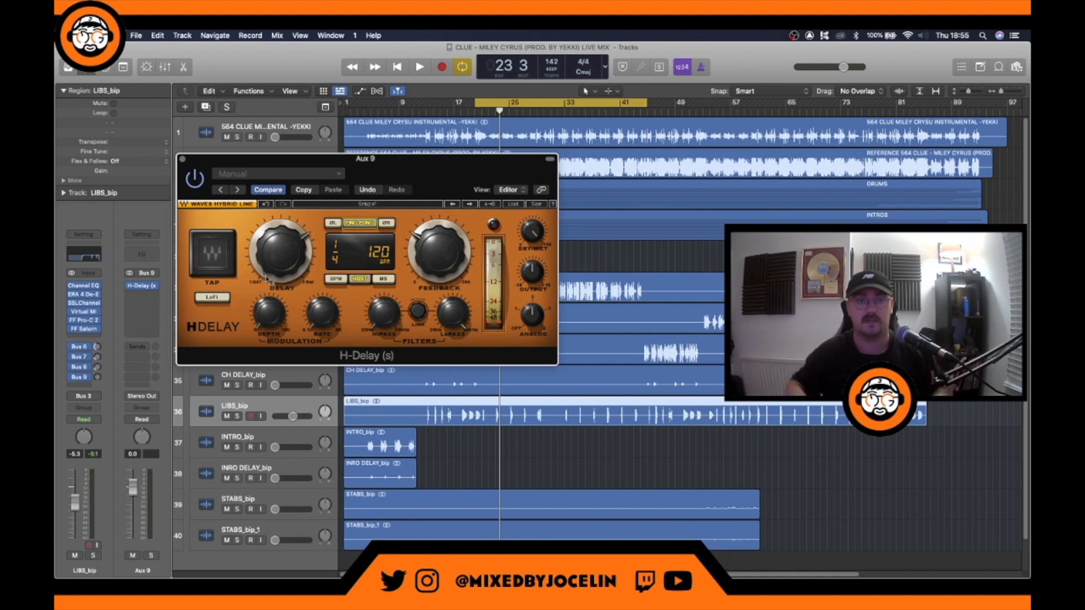
click(217, 298)
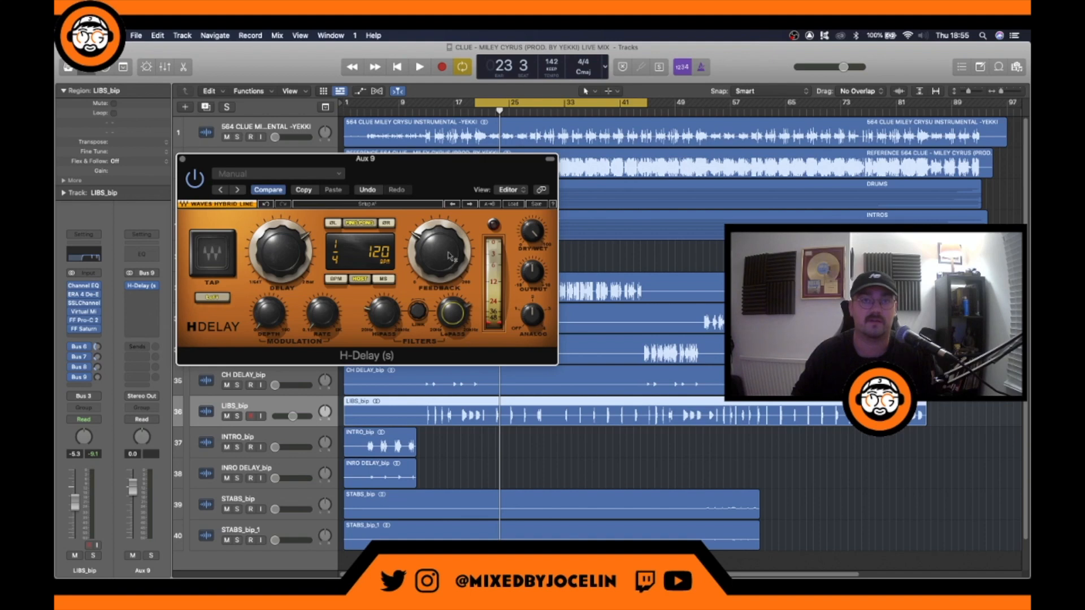
click(182, 161)
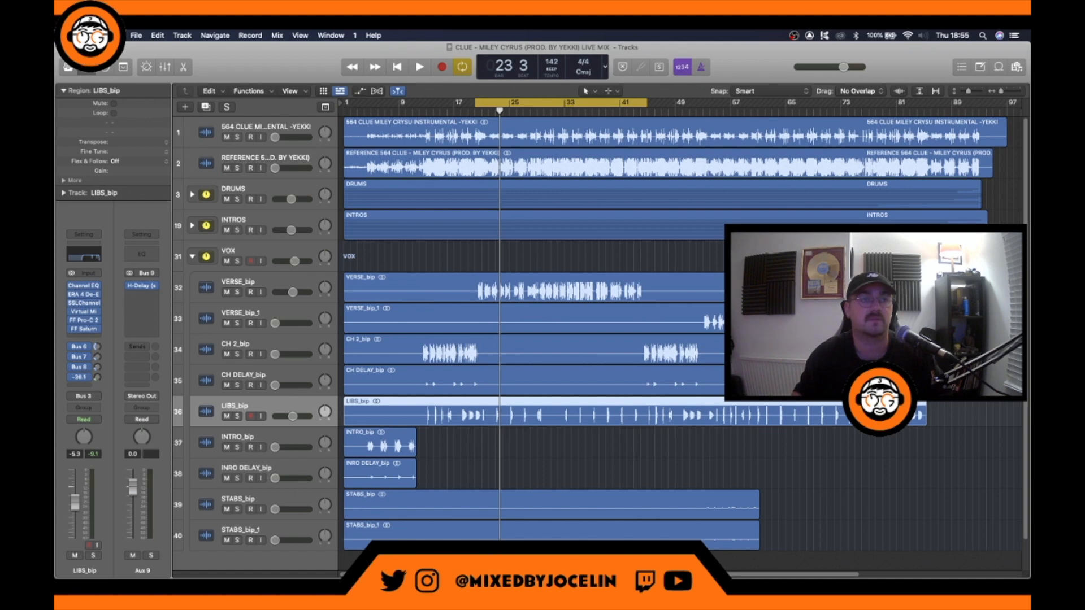
Set the LIBS_bip Bus 9 send to Post Fader and lower the track's volume to about -7.8 dB during playback
click(84, 395)
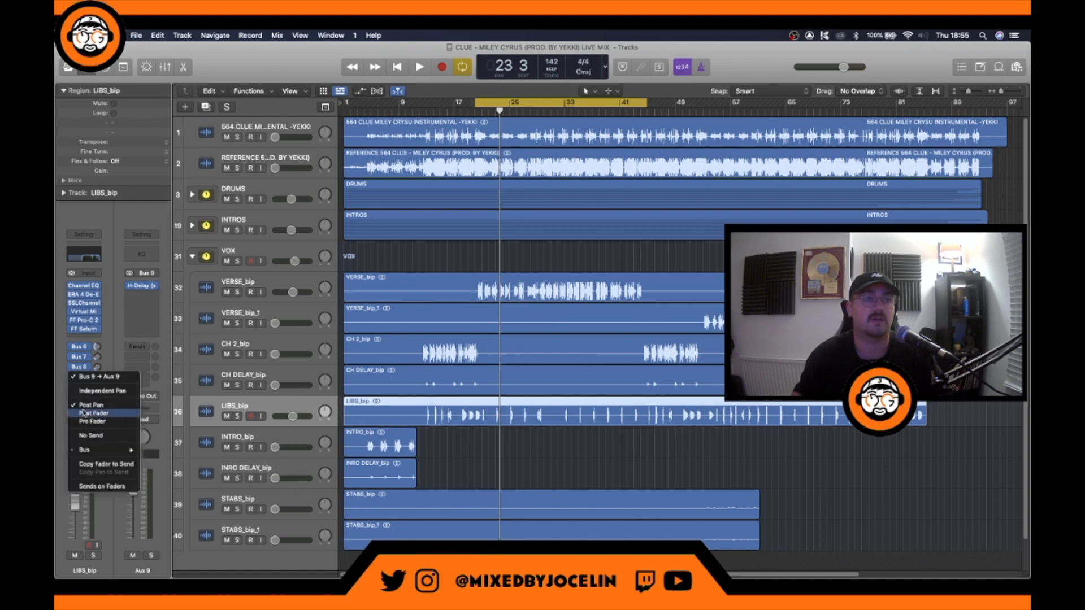
click(84, 411)
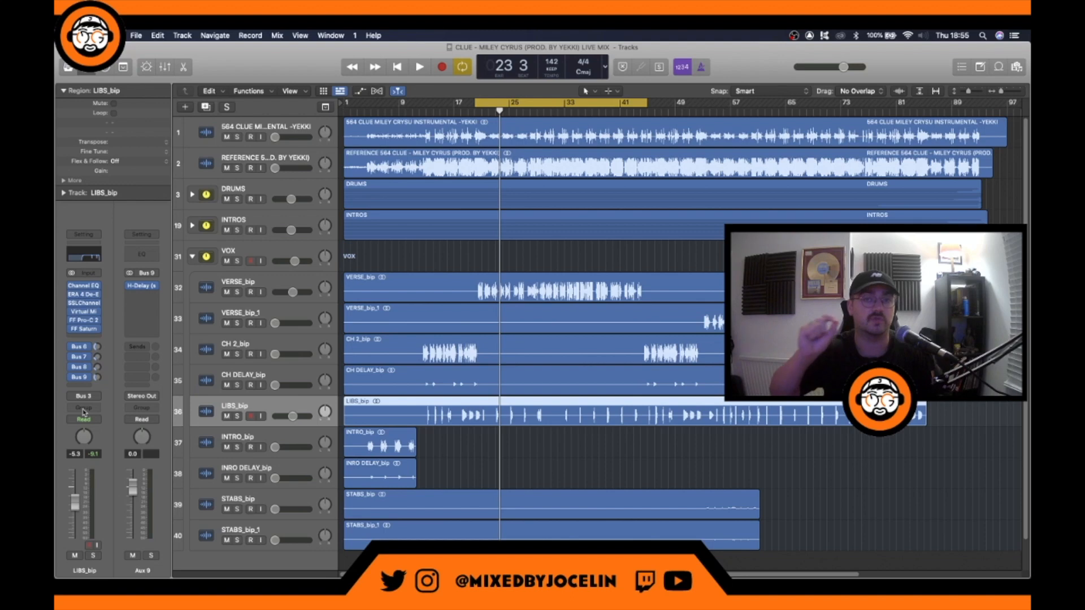
click(81, 421)
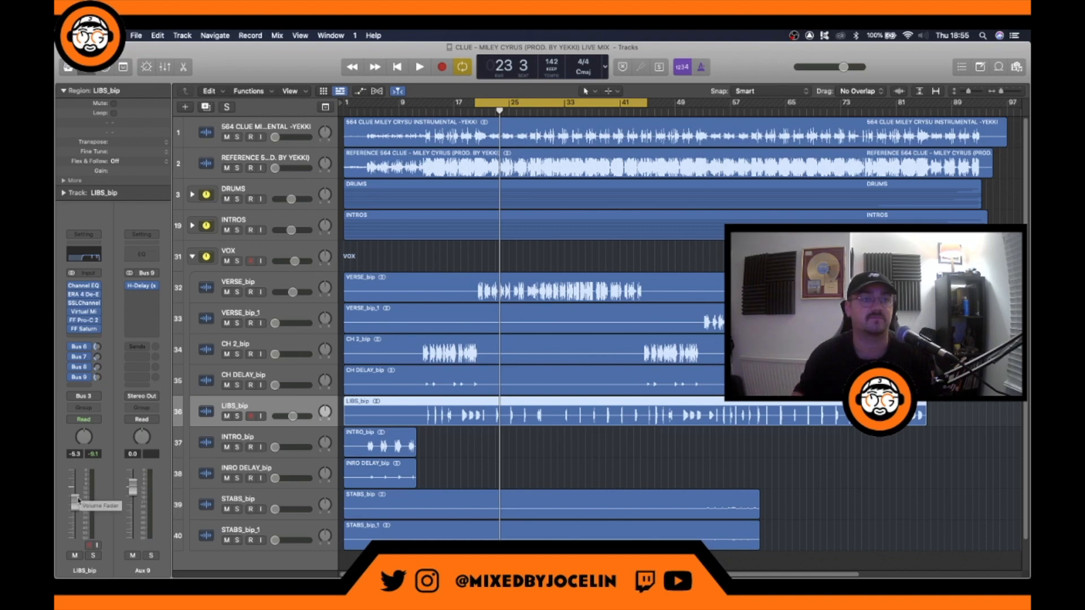
key(space)
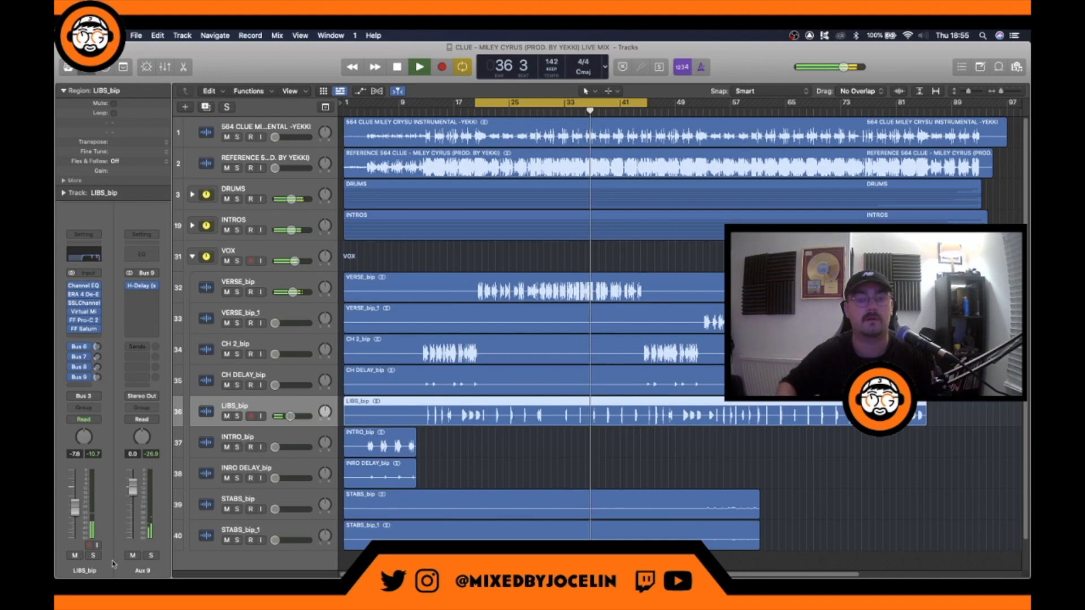
key(space)
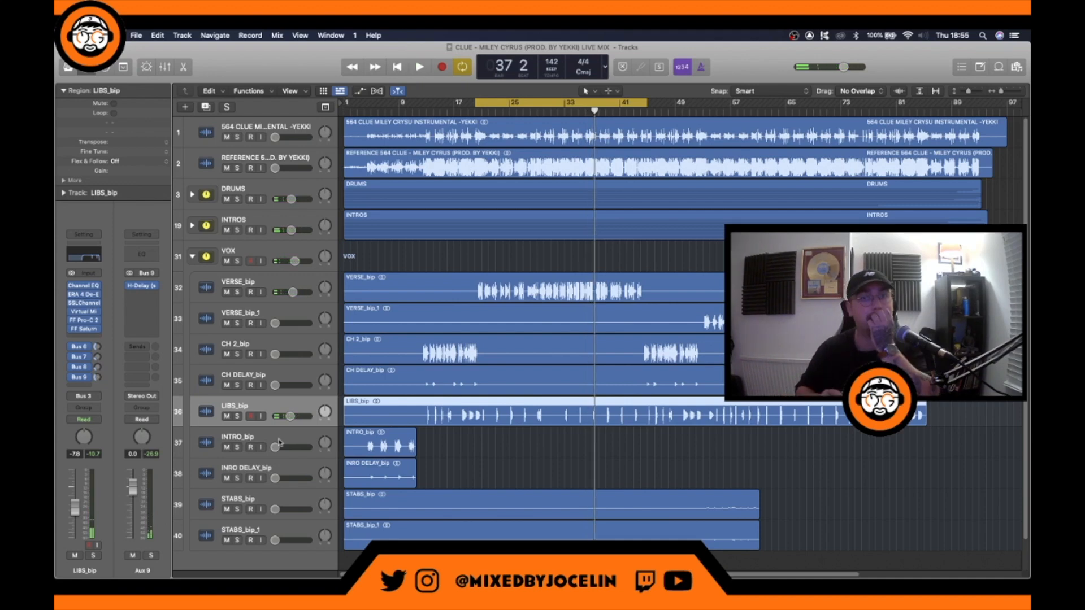
Lower the VOX stack's volume to about -5.2 dB and raise the DRUMS stack slightly while playing the verse without cycling
click(292, 263)
drag(292, 261, 289, 261)
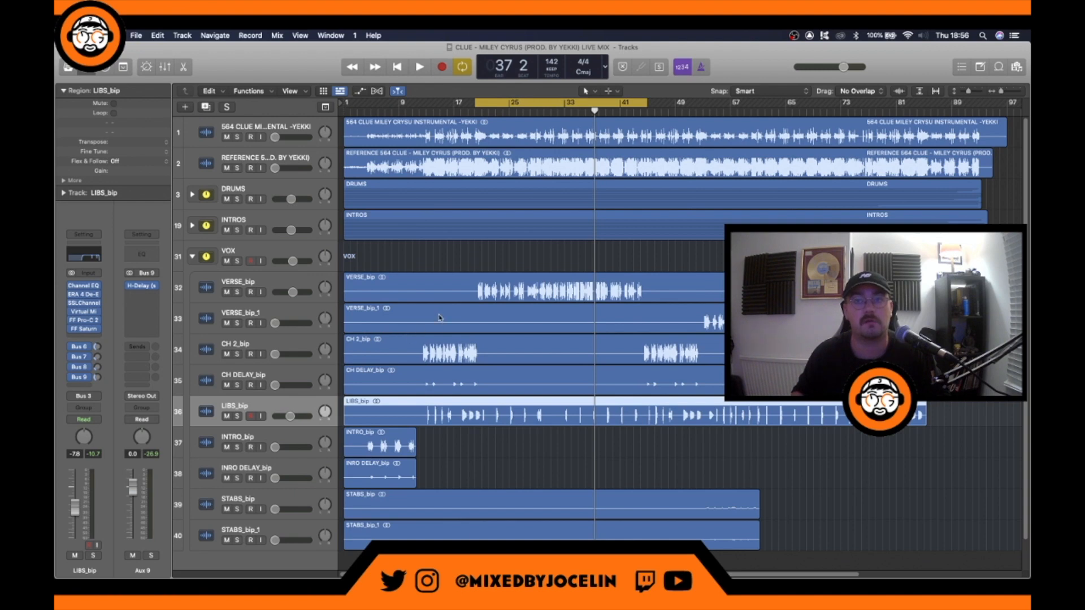
key(space)
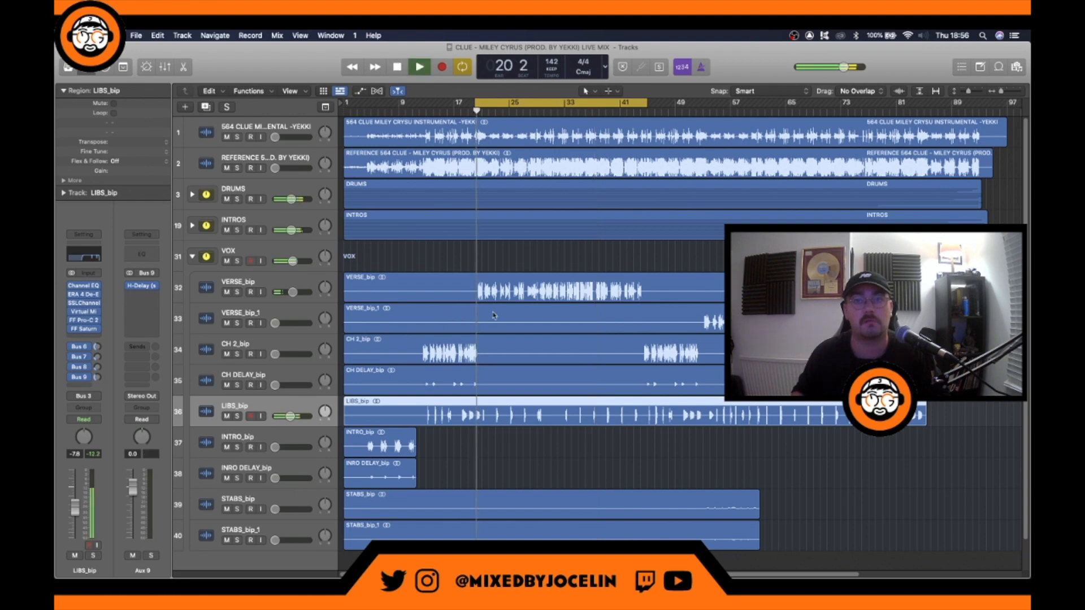
click(548, 105)
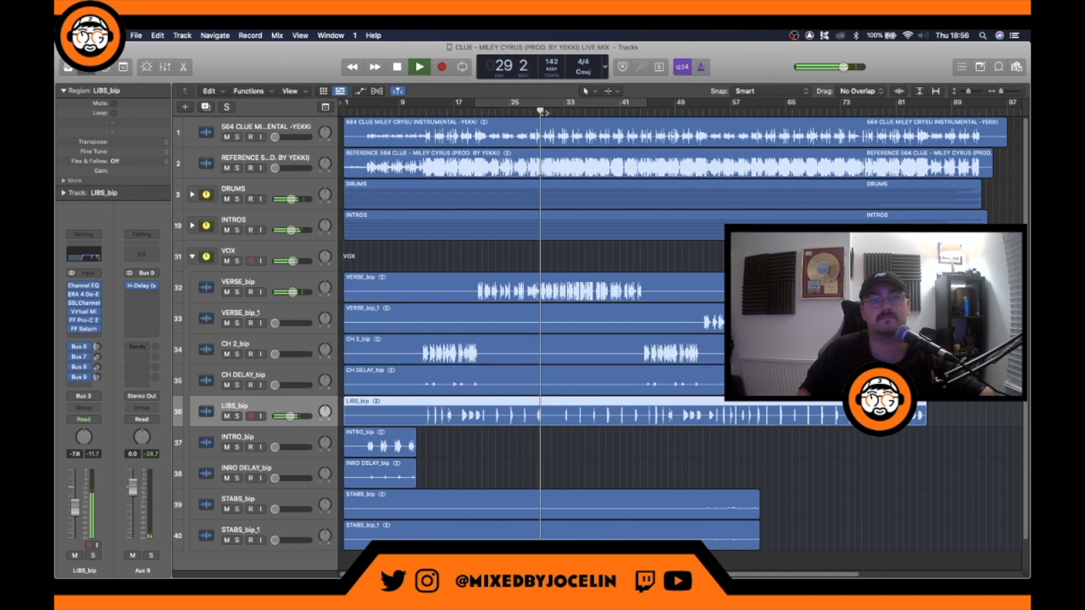
drag(290, 199, 294, 199)
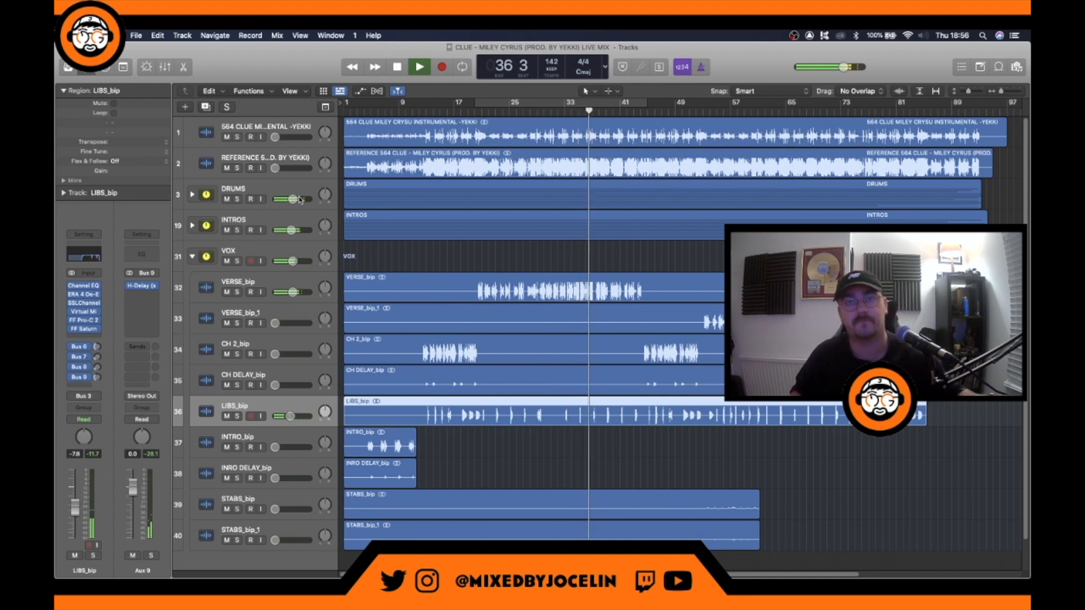
key(space)
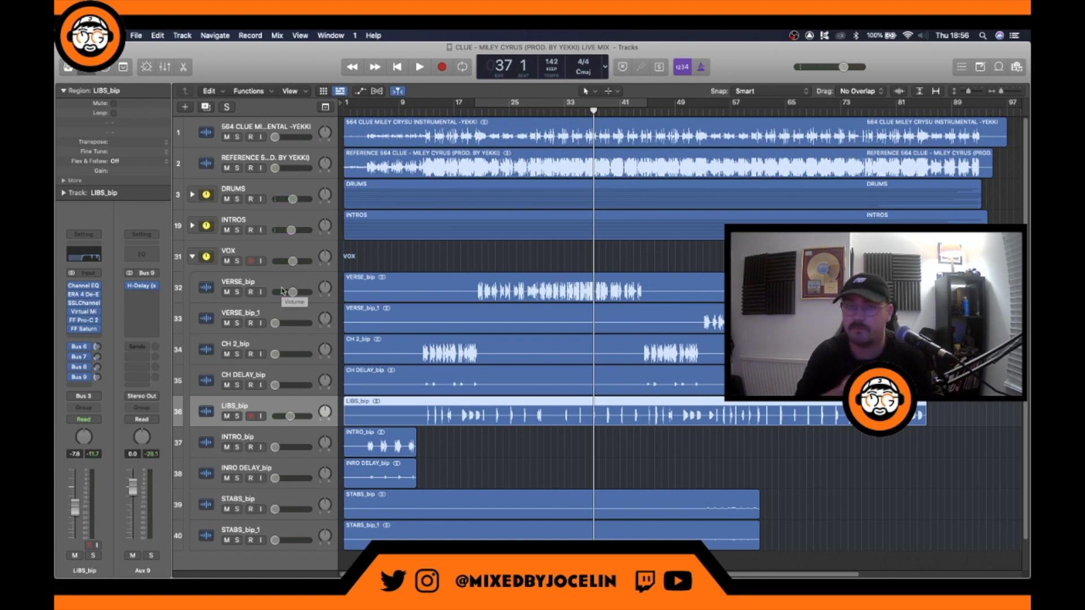
Add a Bus 10 send to the VERSE_bip track
click(282, 291)
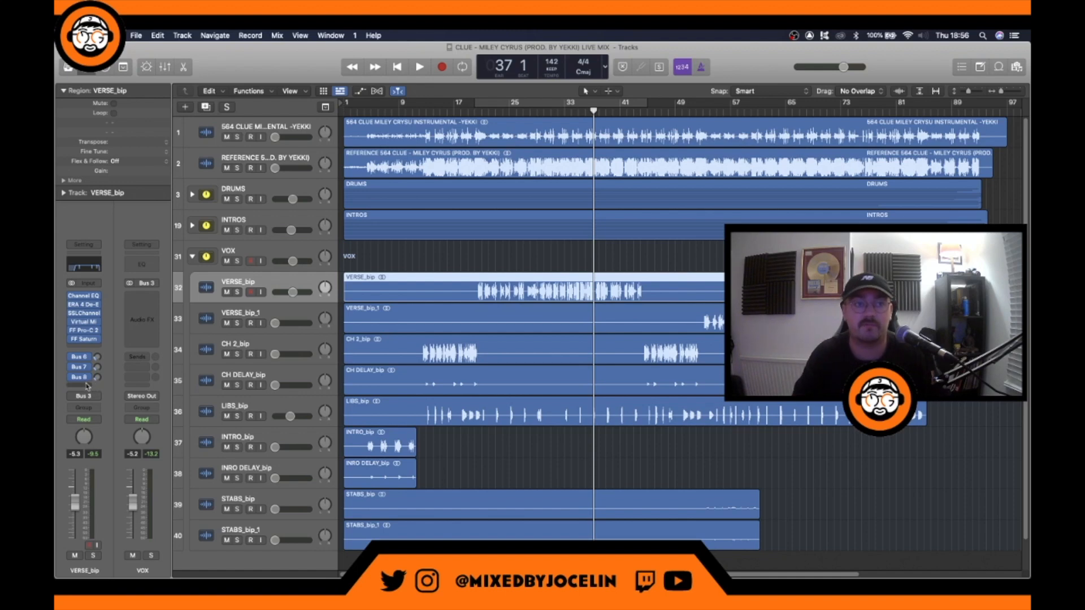
click(86, 385)
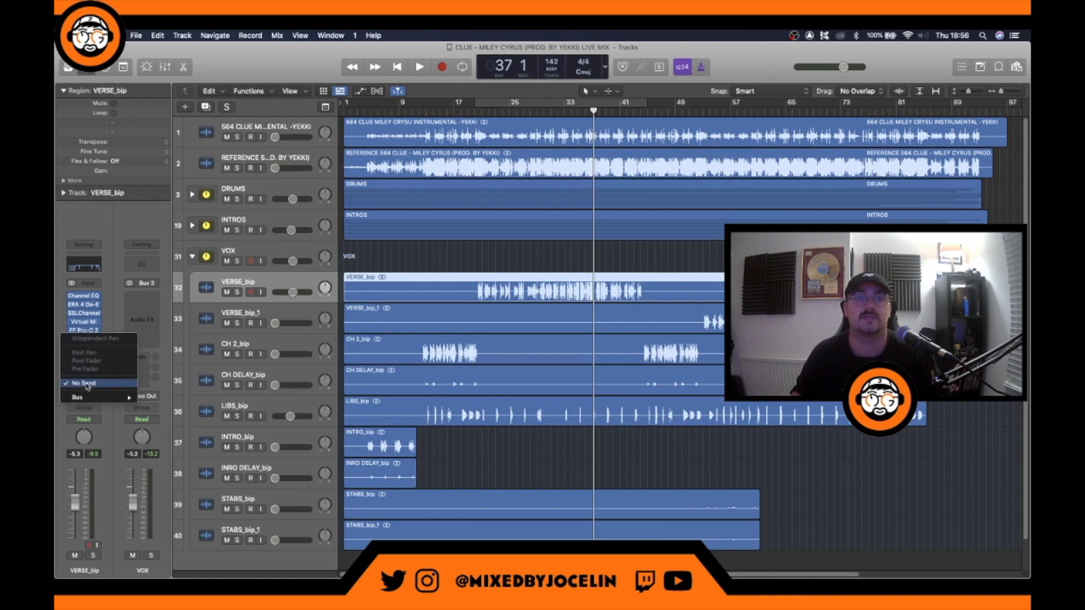
mouse_move(93, 397)
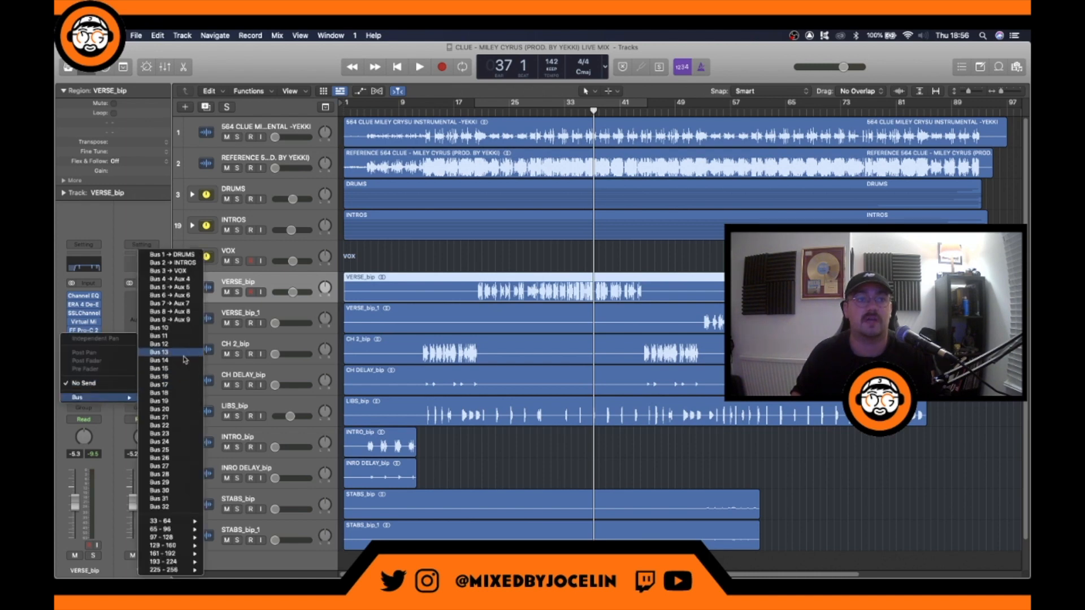
click(189, 330)
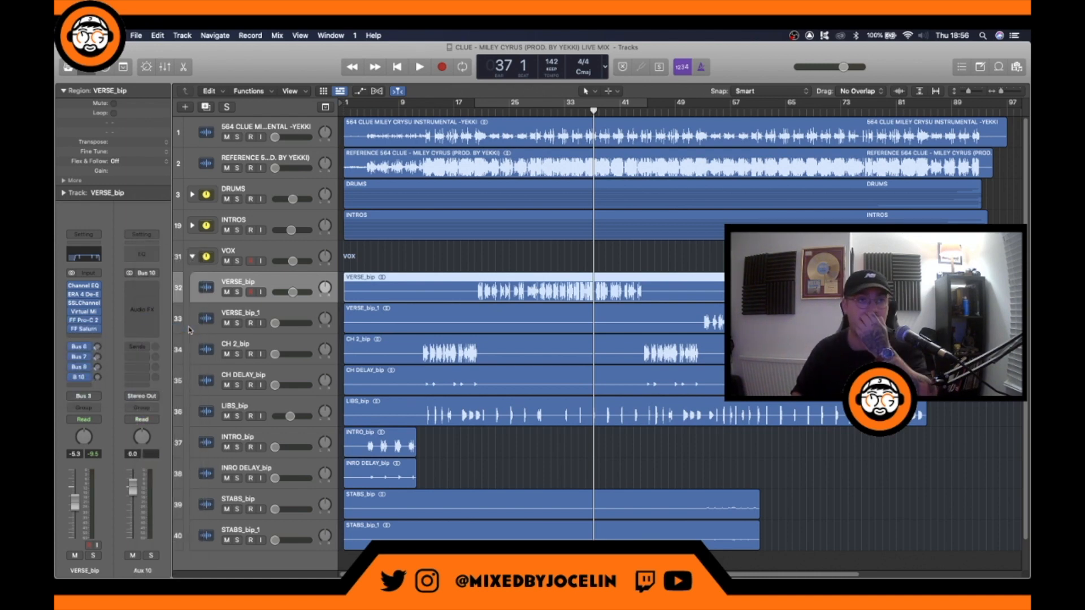
click(79, 377)
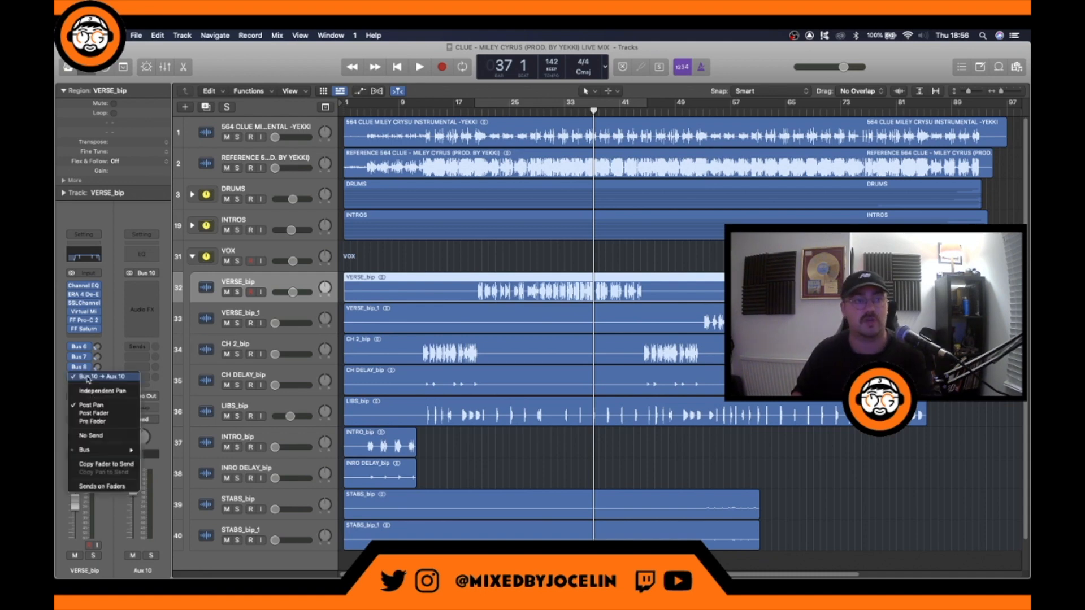
mouse_move(101, 450)
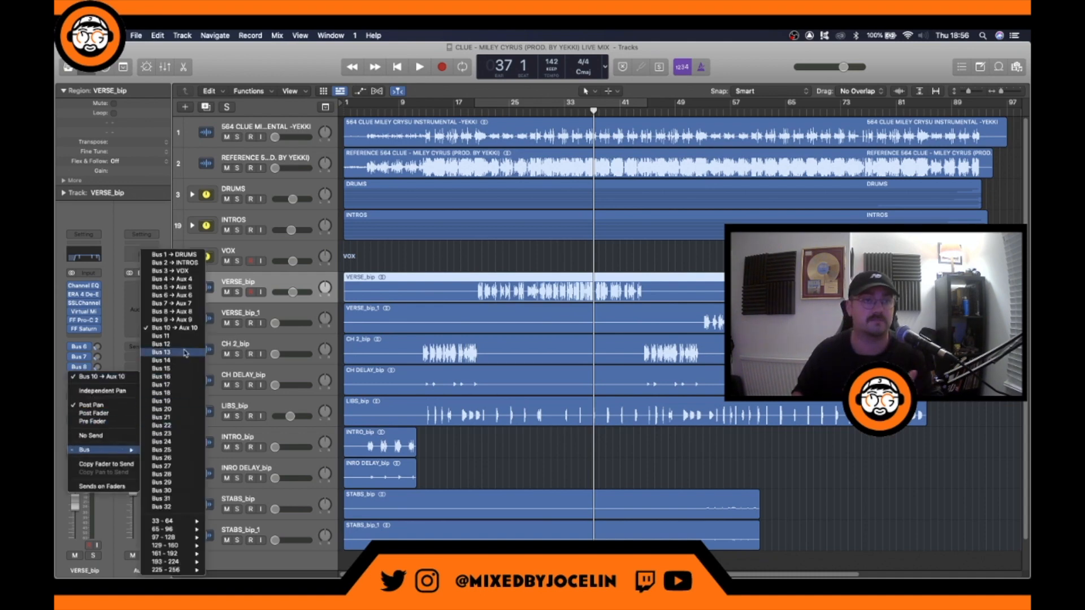
click(190, 330)
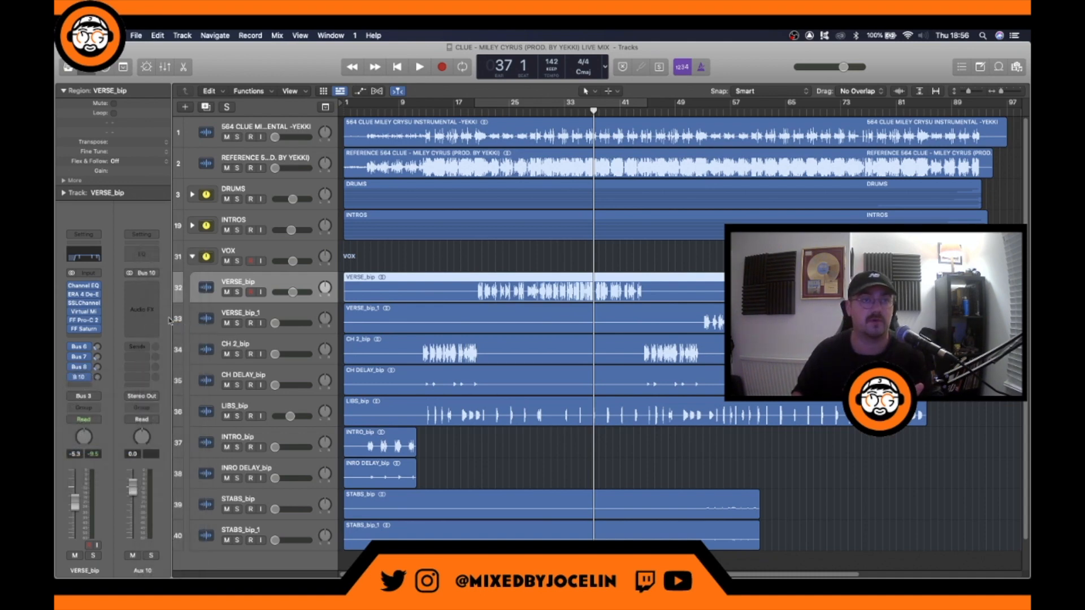
Insert a stereo PuigChild 670 on Aux 10 and turn up its left-channel input gain and threshold for parallel compression
click(145, 295)
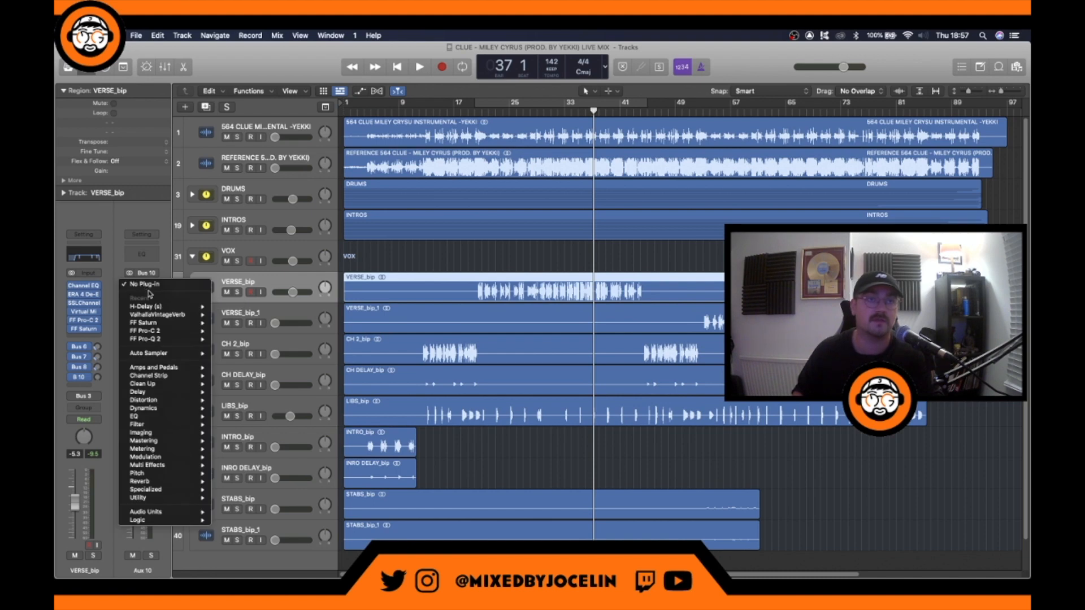
mouse_move(161, 410)
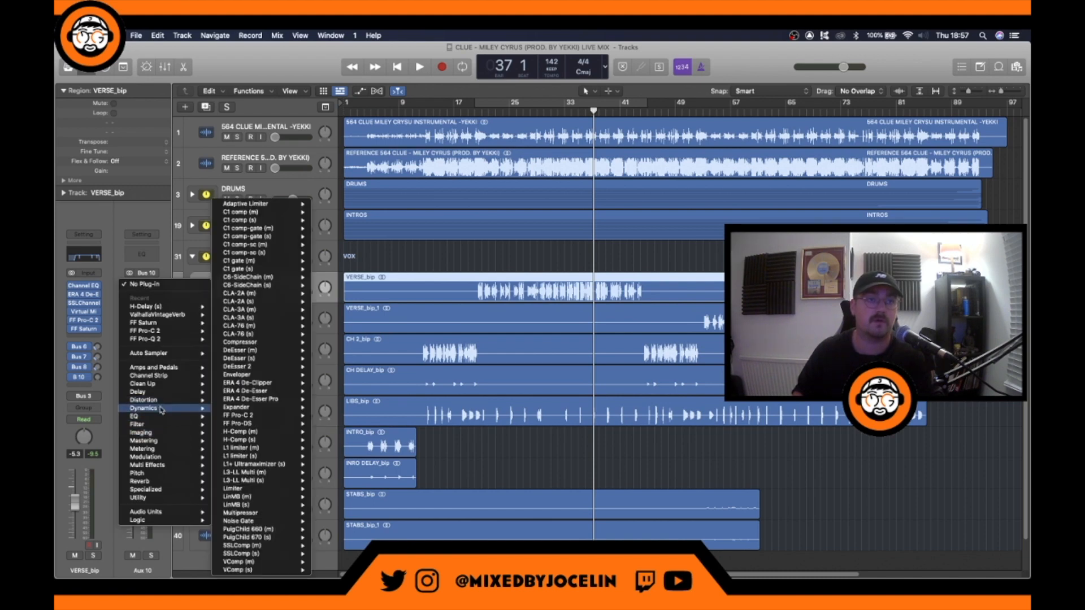
mouse_move(252, 416)
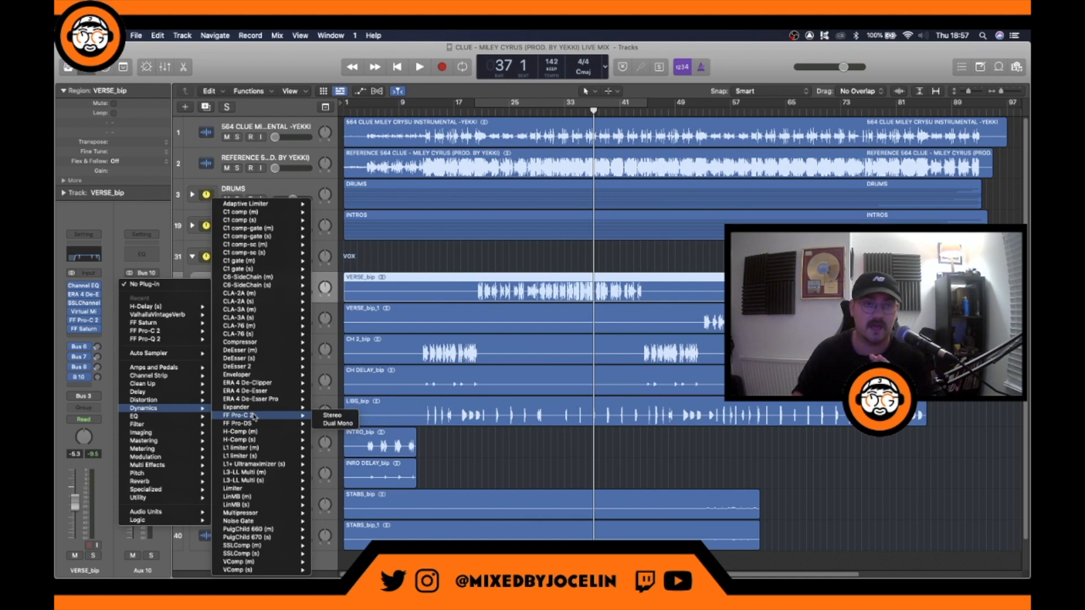
mouse_move(269, 538)
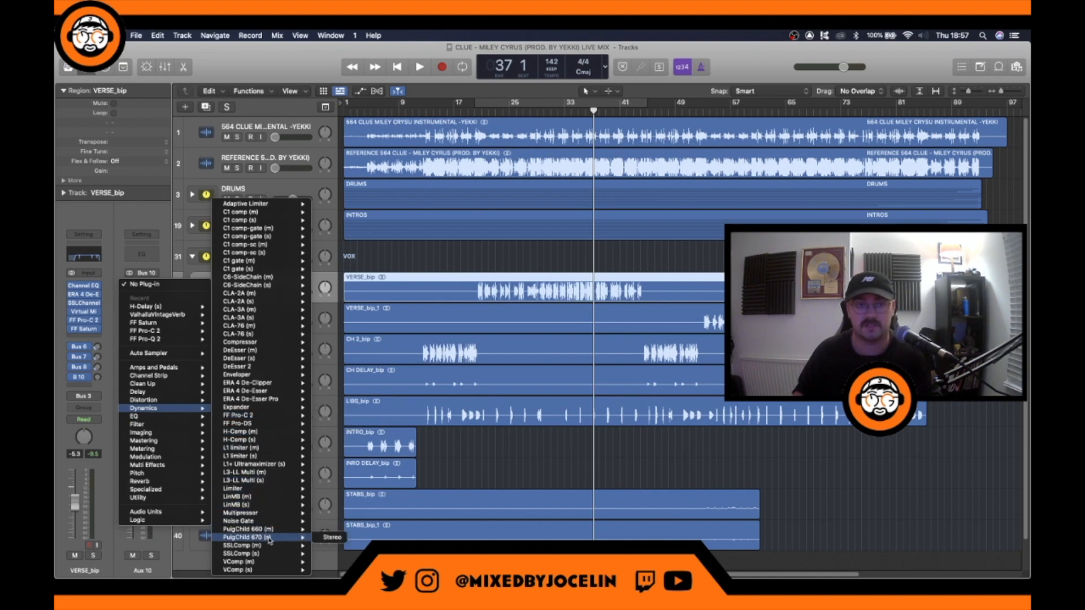
click(332, 538)
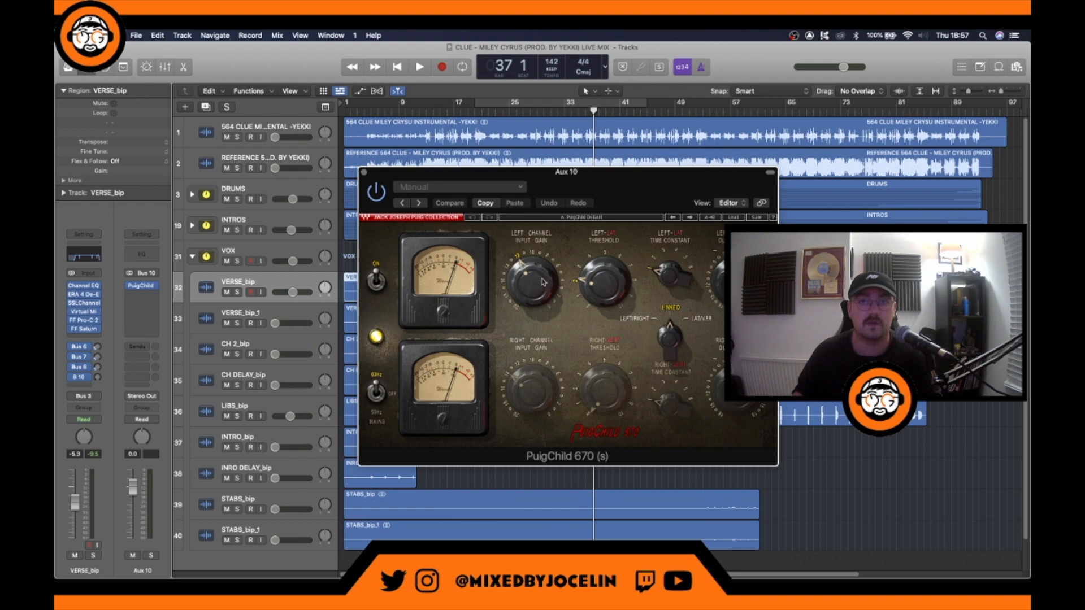
drag(531, 281, 515, 429)
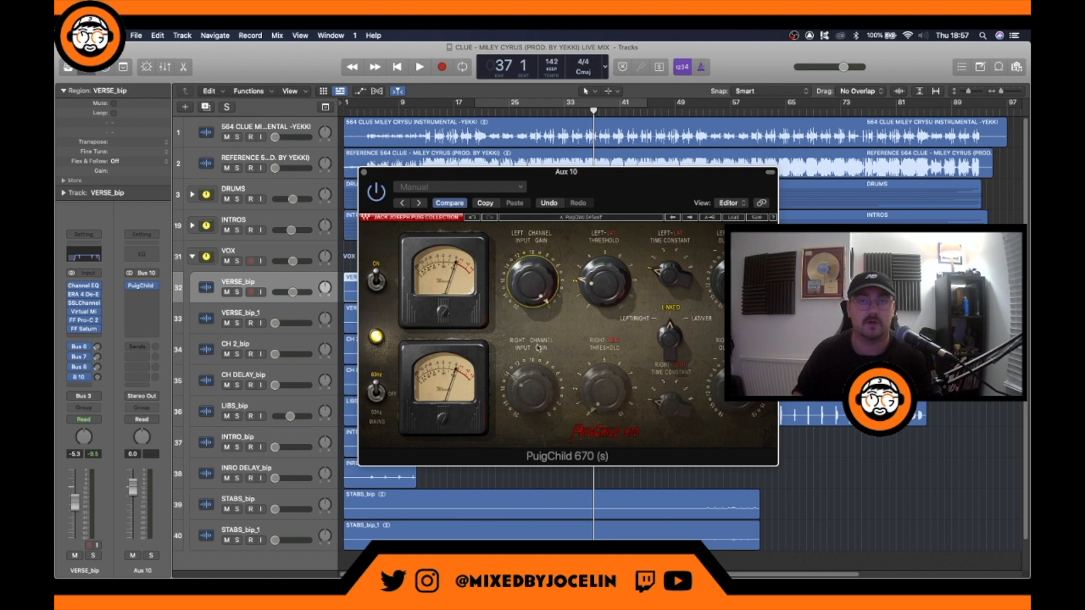
drag(605, 283, 602, 399)
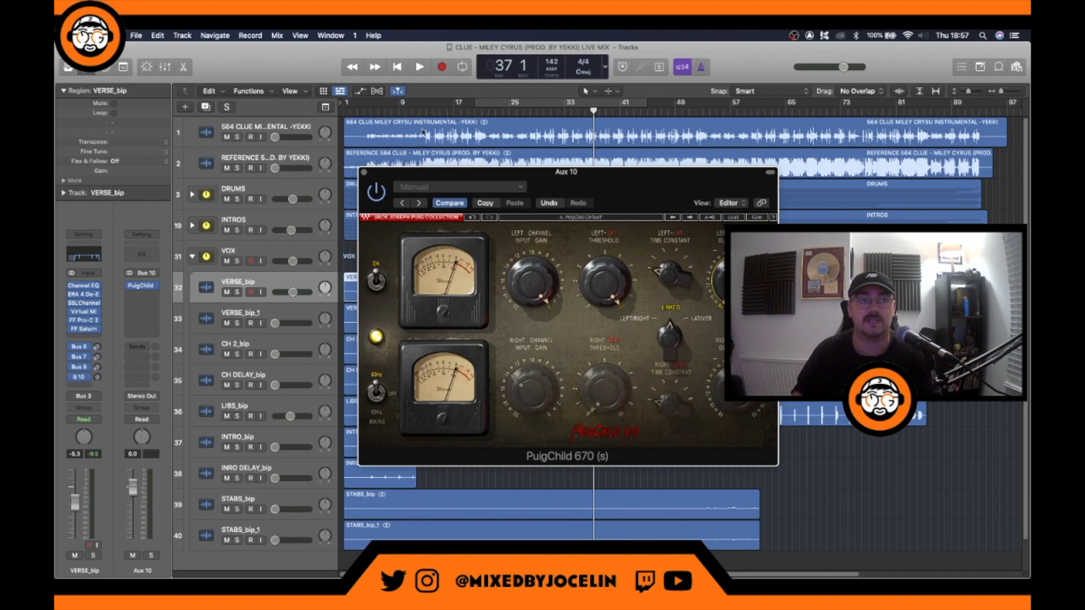
During playback, raise VERSE_bip's Bus 10 send level and replay the verse from around bar 23
key(space)
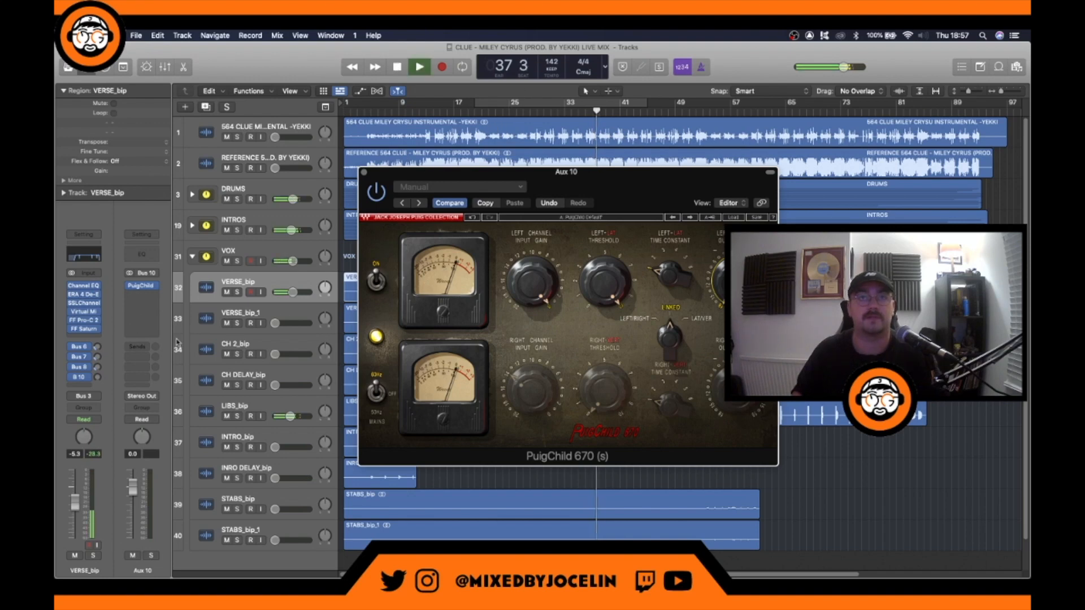
drag(97, 377, 100, 354)
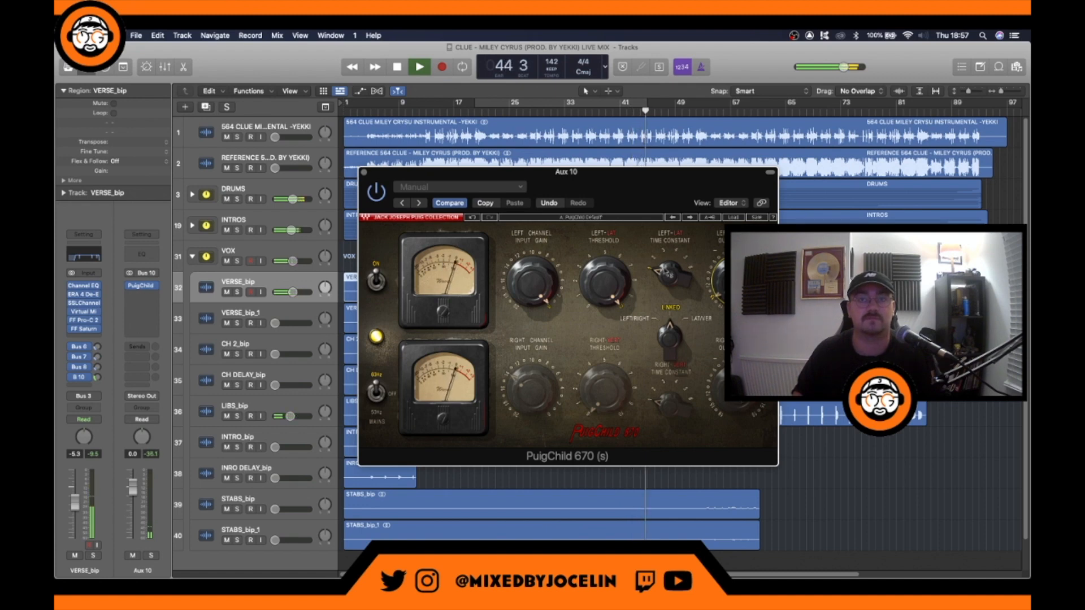
click(495, 112)
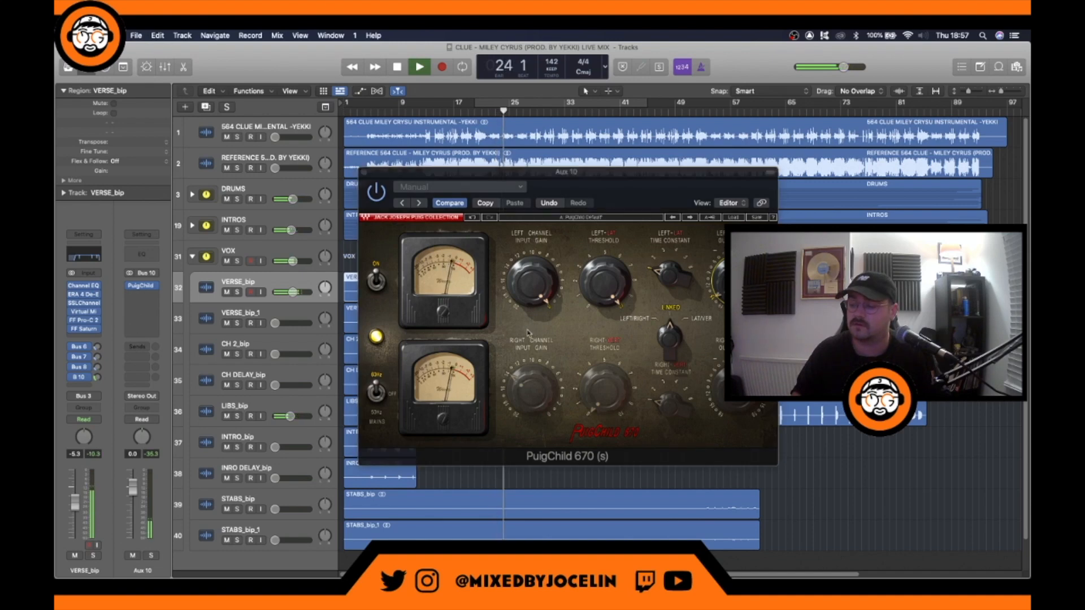
Compare the verse with the PuigChild 670 bypassed and active, close its window and stop playback
click(377, 191)
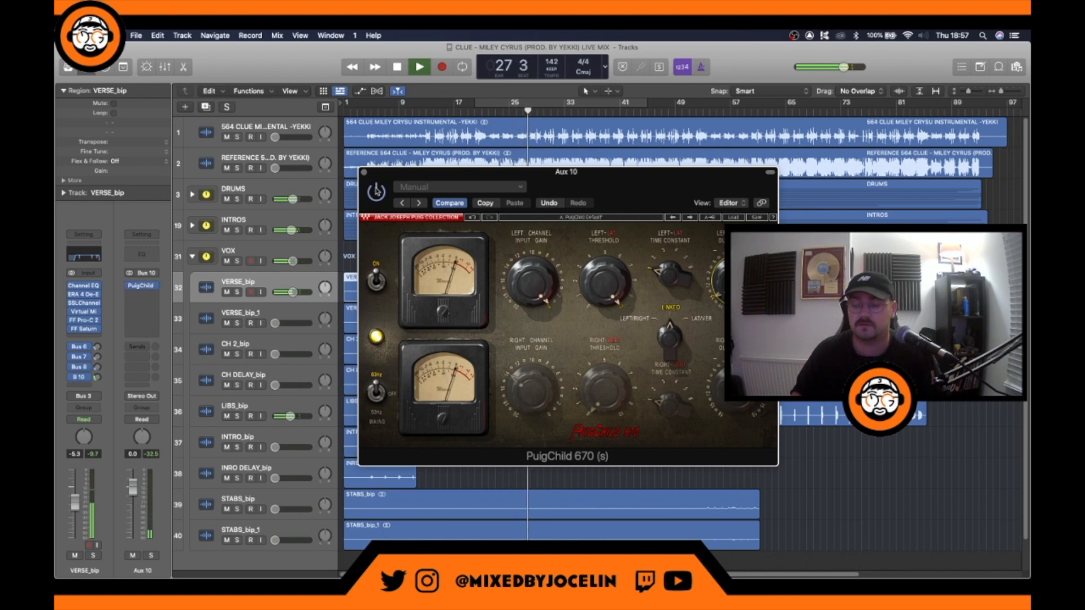
click(376, 191)
click(375, 190)
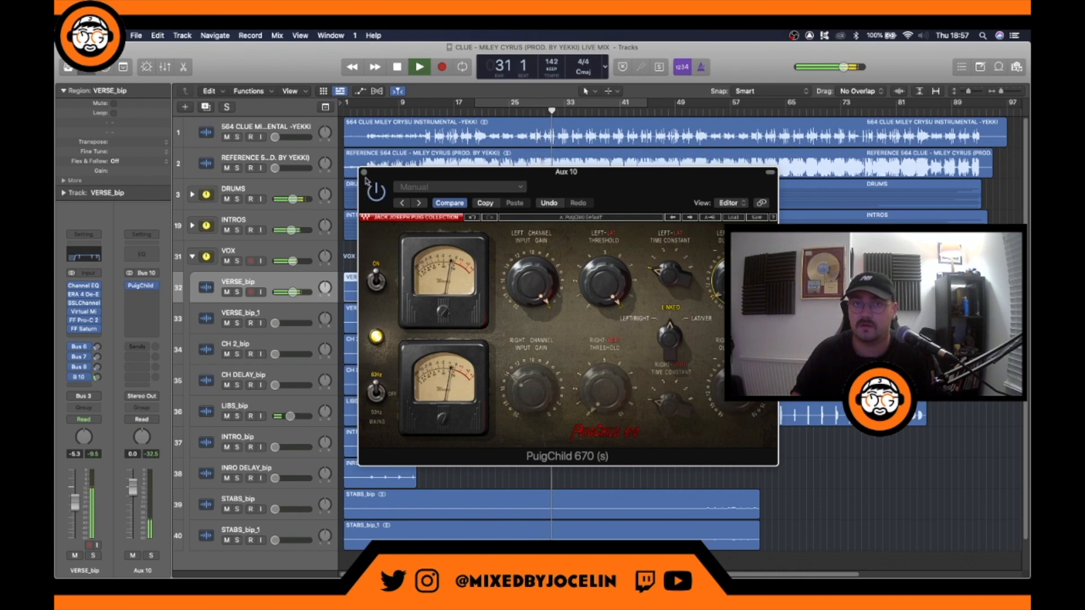
click(364, 172)
key(space)
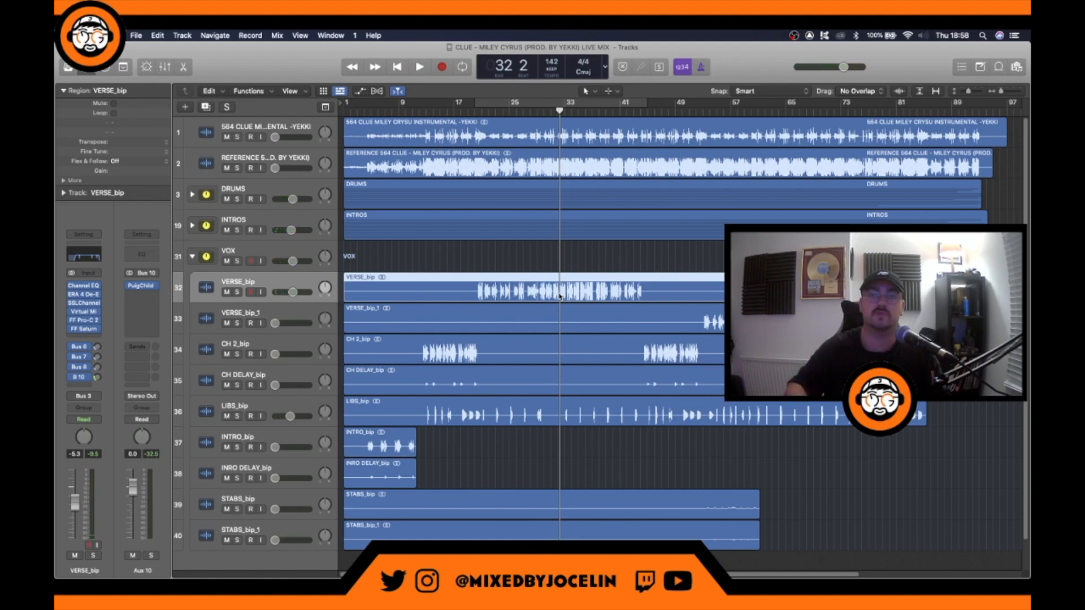
Lower VERSE_bip's volume to about -5.8 dB while listening to the verse in the mix
key(space)
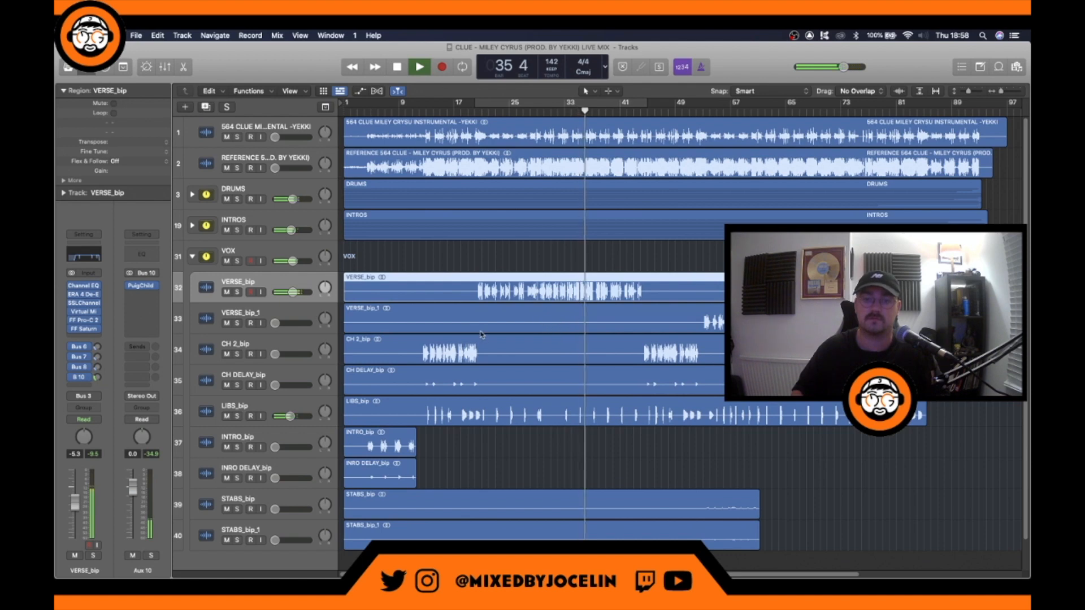
drag(292, 292, 291, 292)
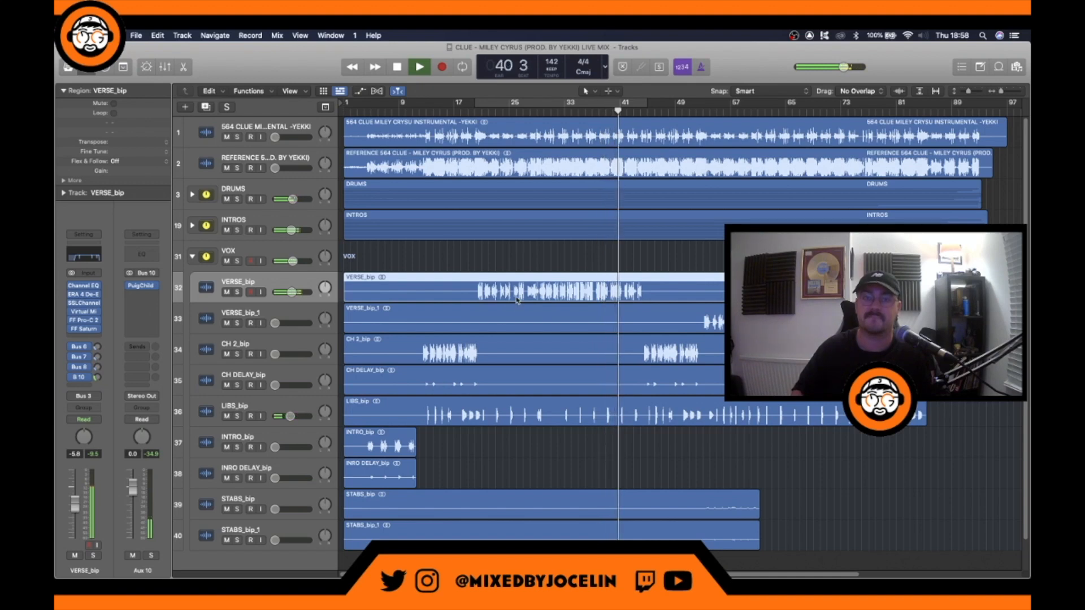
key(space)
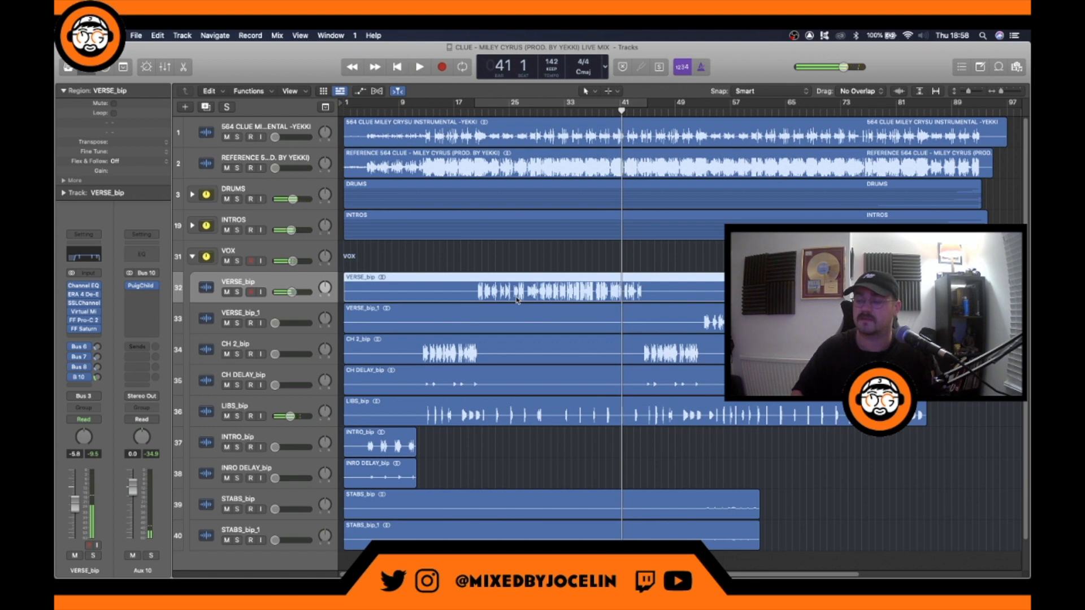